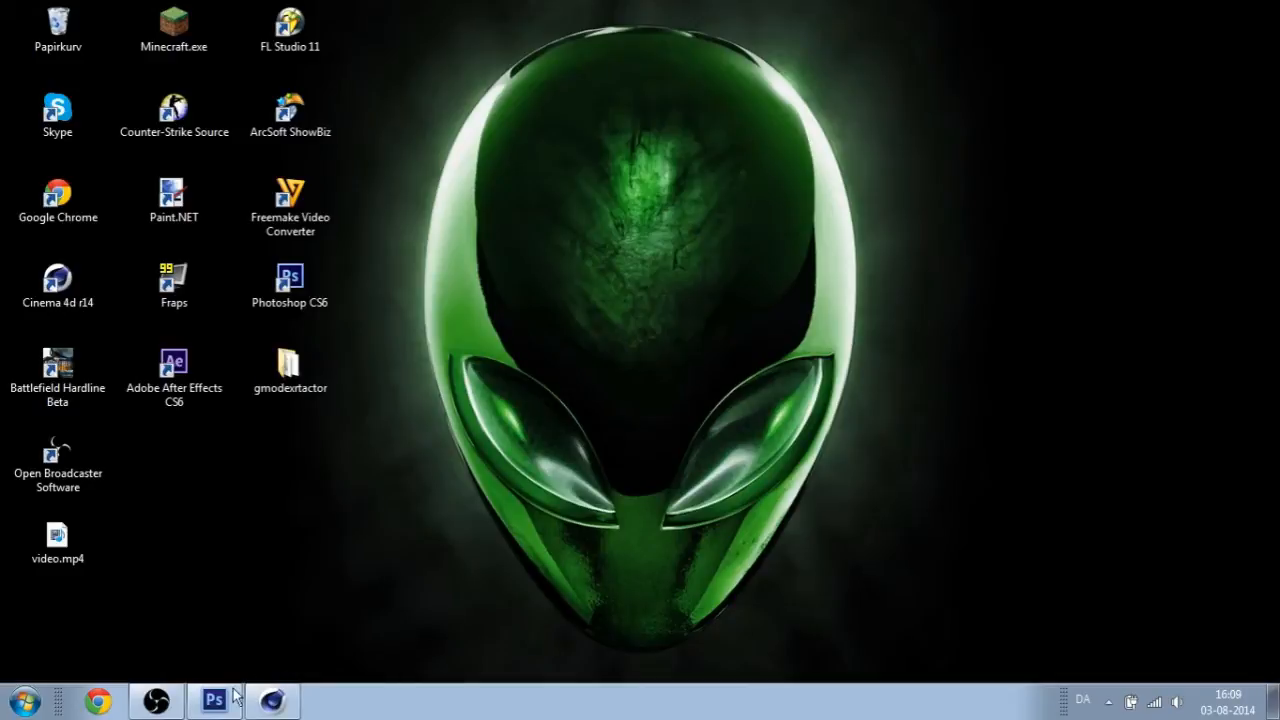
- Switch to Cinema 4D with its empty project after checking that Photoshop is open
click(226, 700)
click(276, 702)
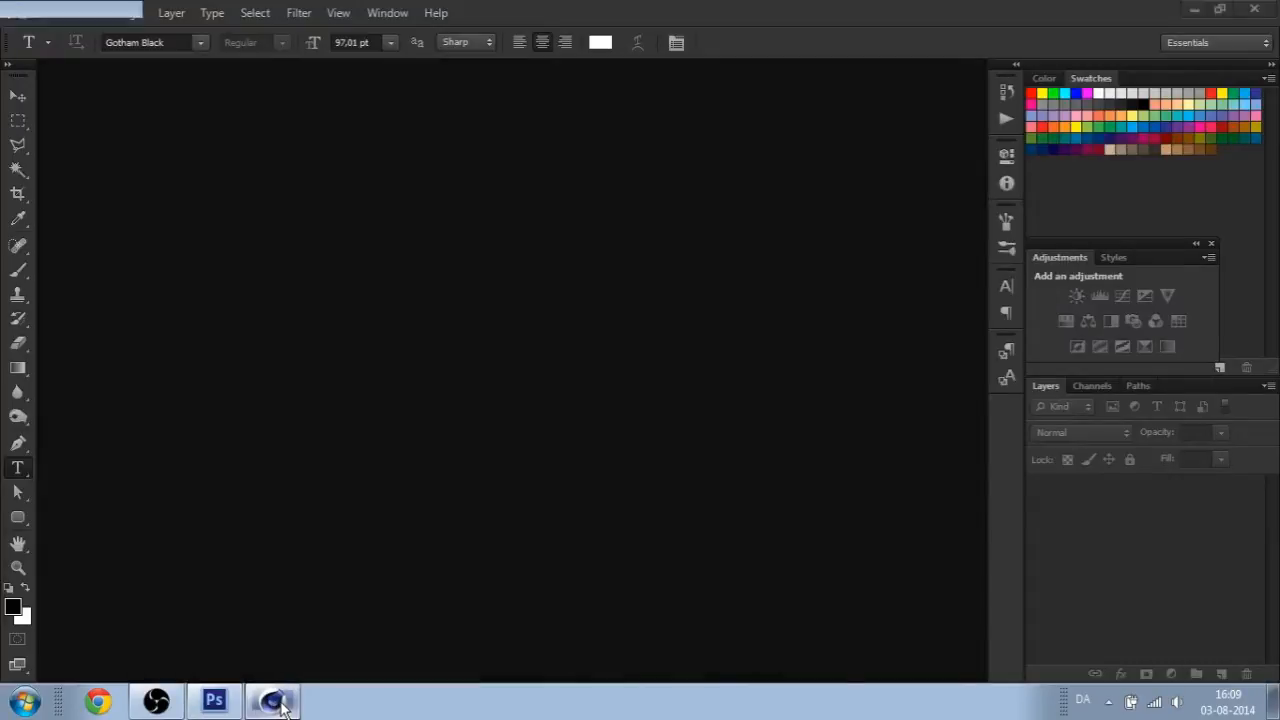
click(212, 704)
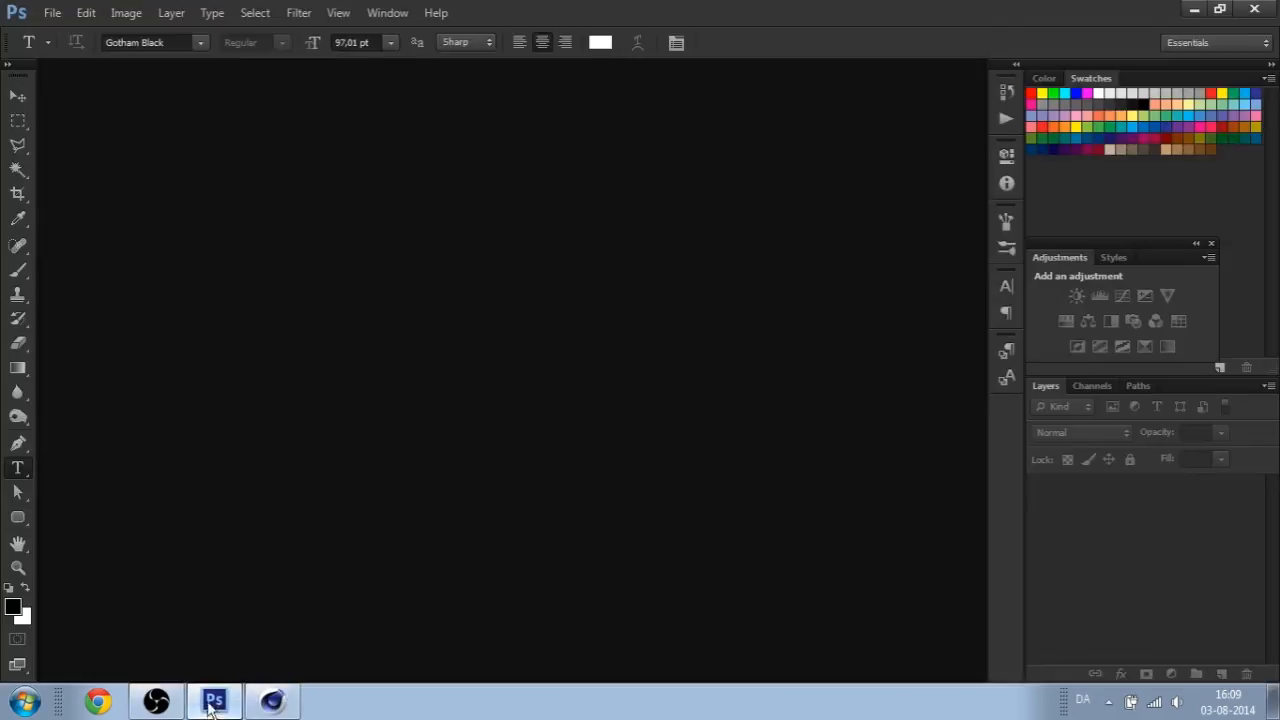
click(276, 701)
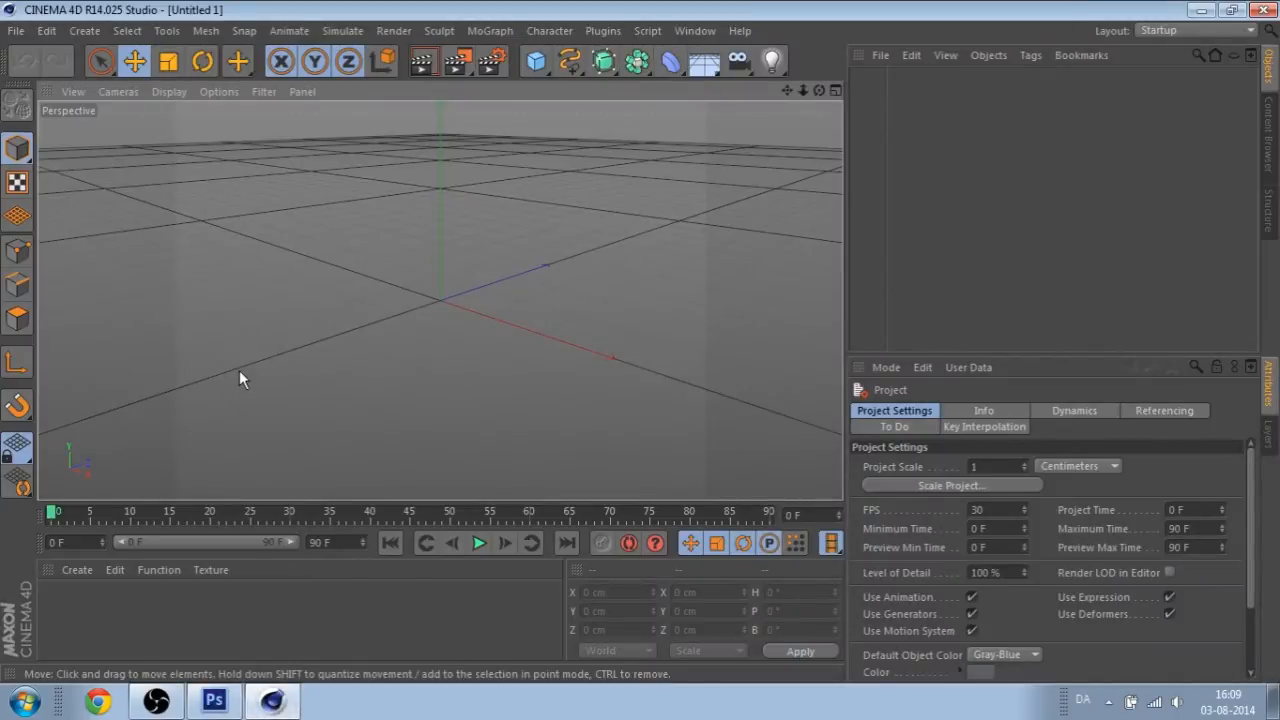
- Open the render settings and load the saved BedstPNG render preset
click(491, 62)
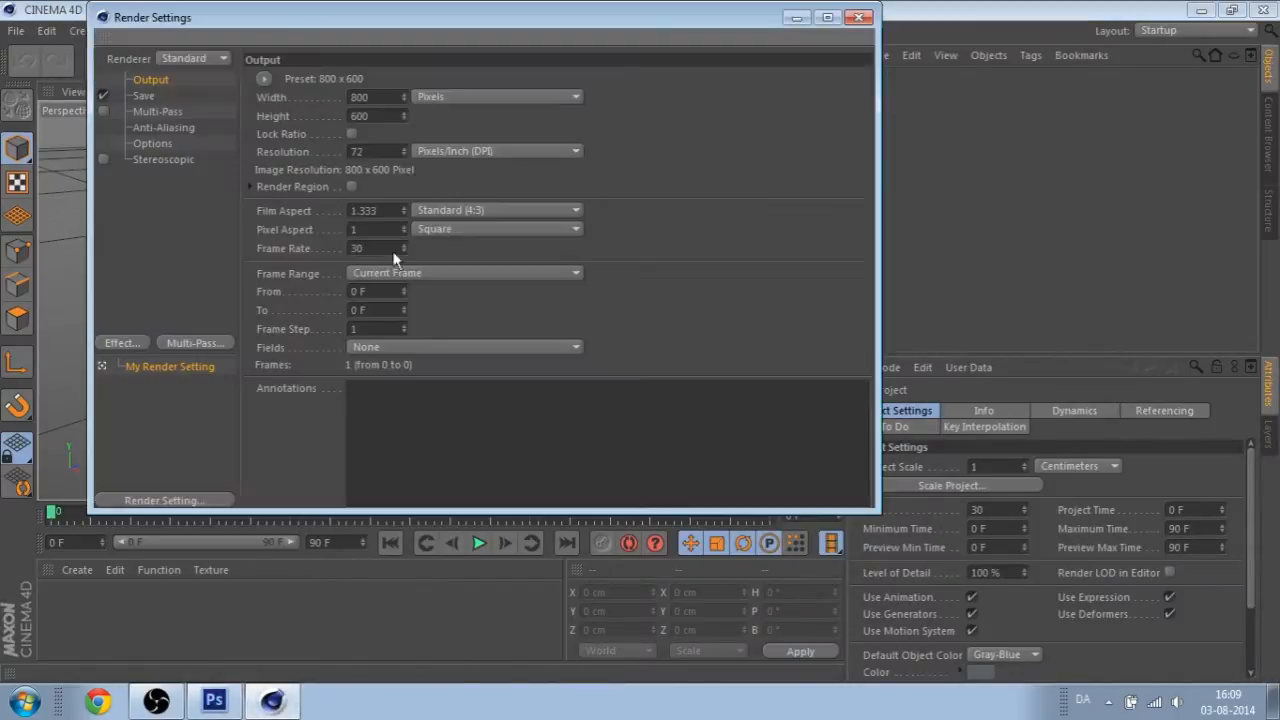
click(142, 95)
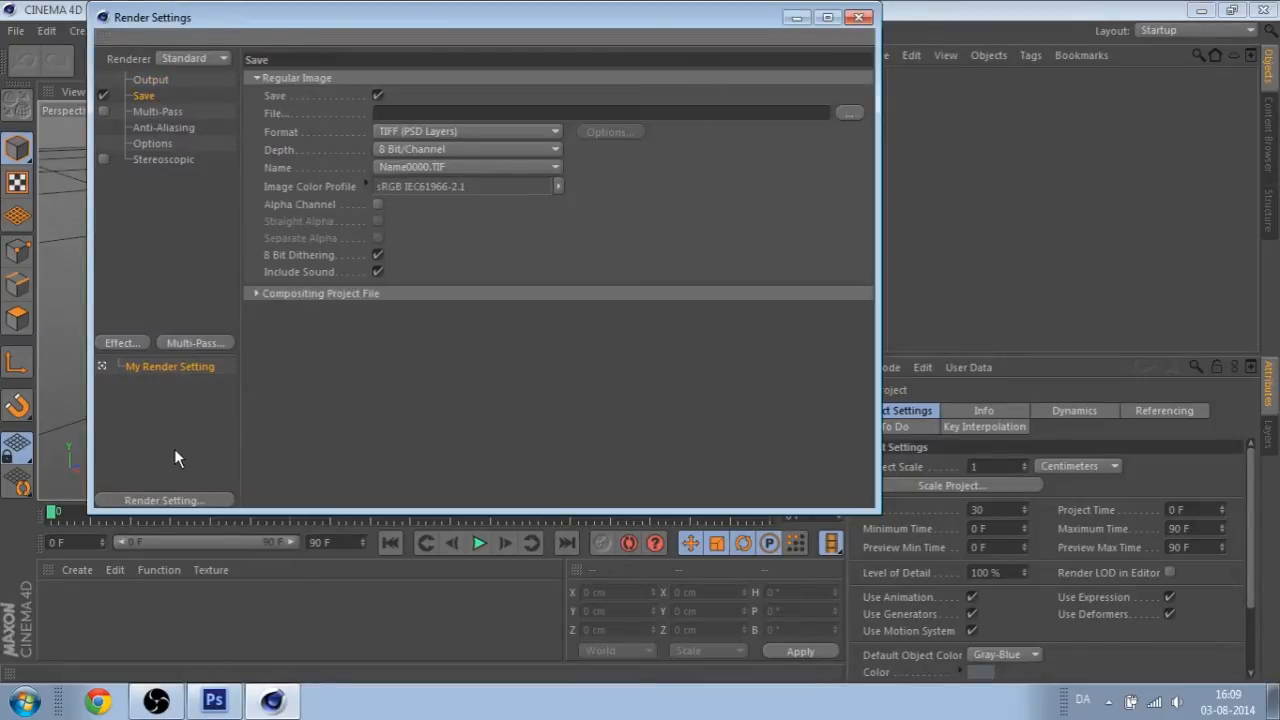
click(158, 498)
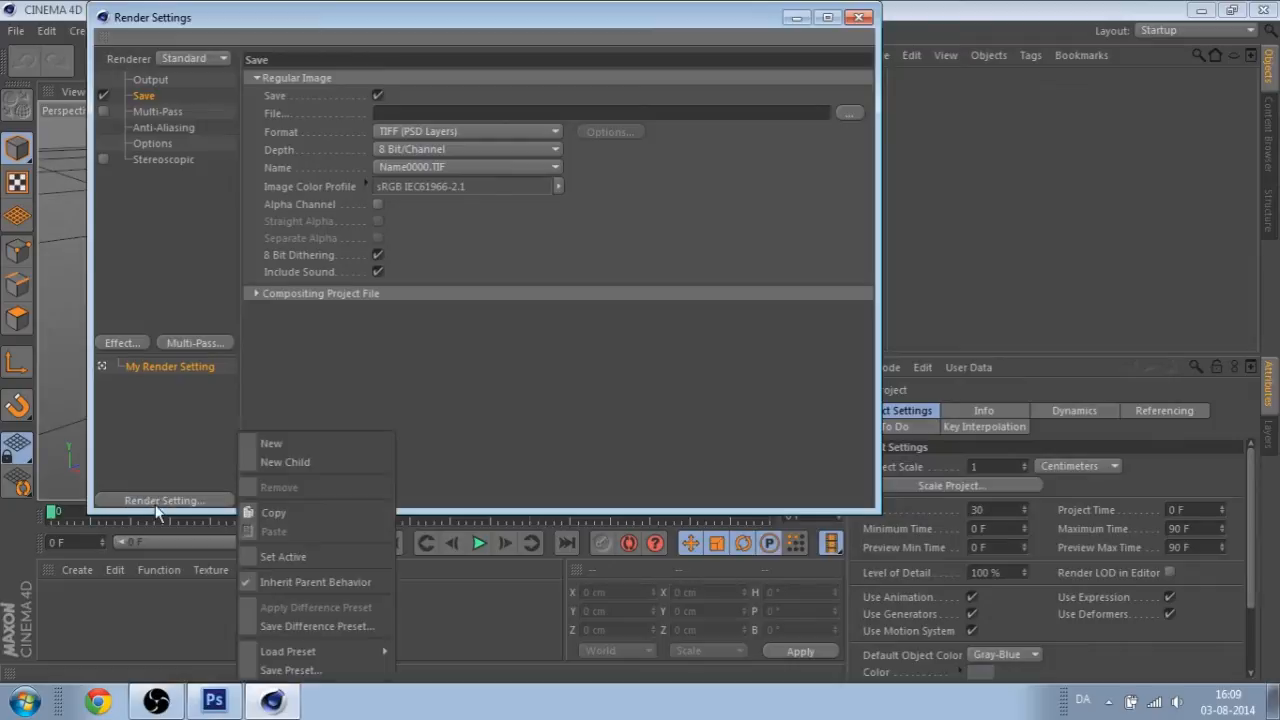
mouse_move(357, 652)
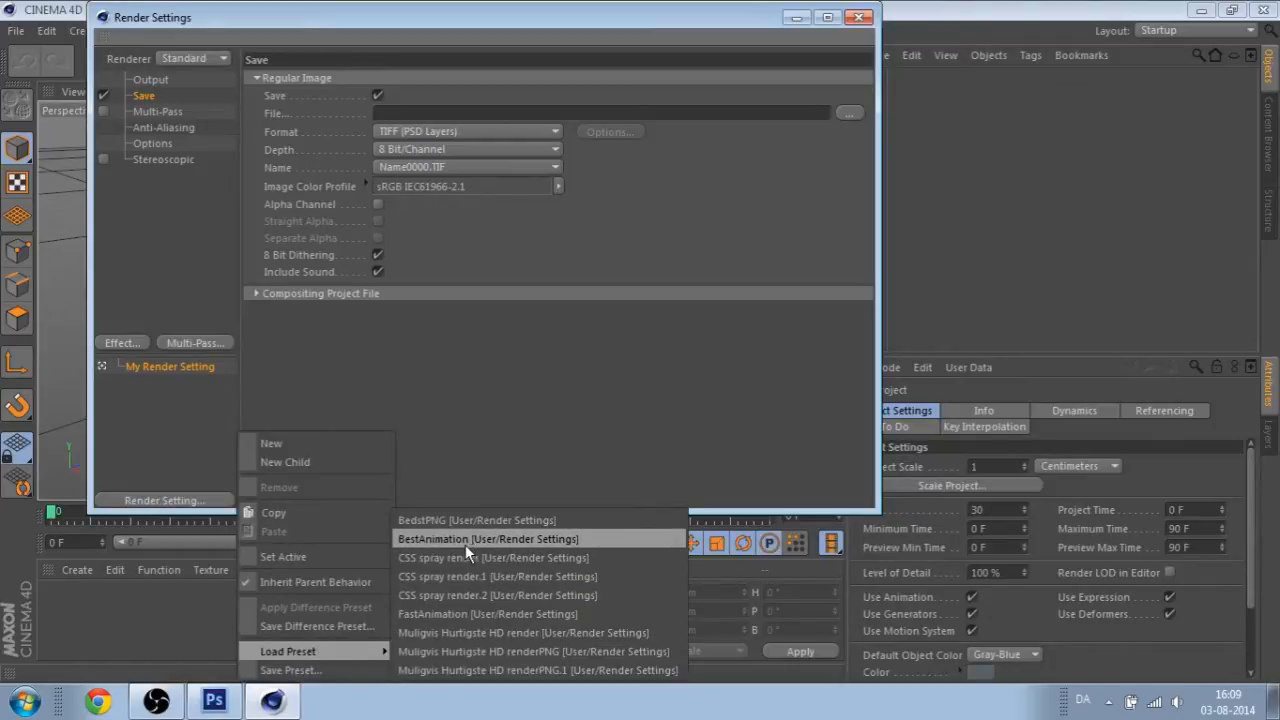
click(452, 521)
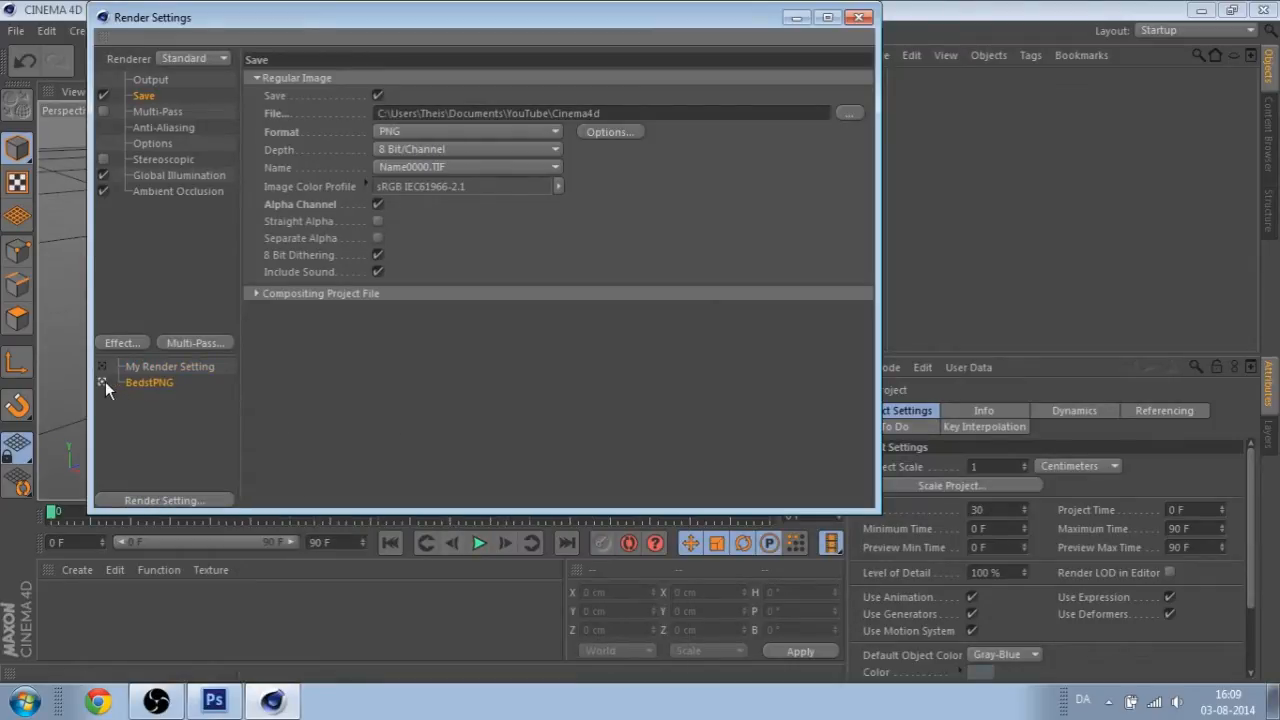
- Set the render output size to 1920 by 1080 pixels
click(150, 80)
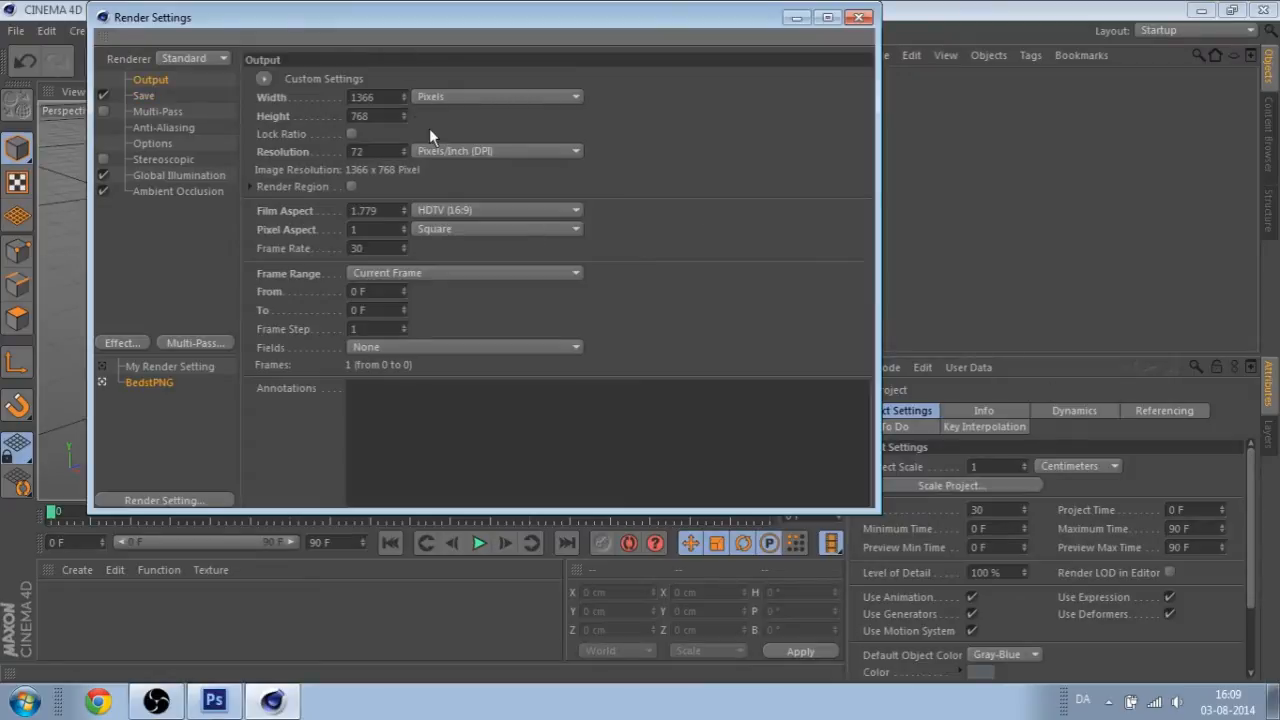
click(365, 97)
text(1920)
key(Return)
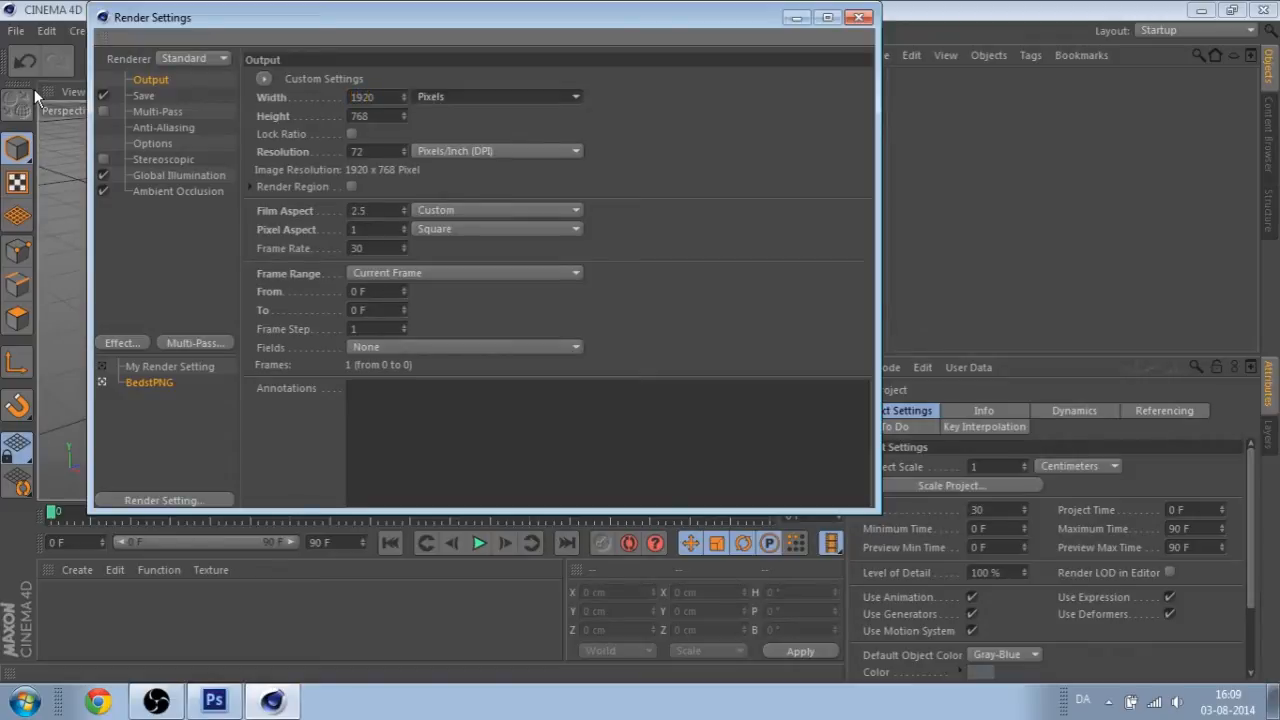
key(Tab)
text(1080)
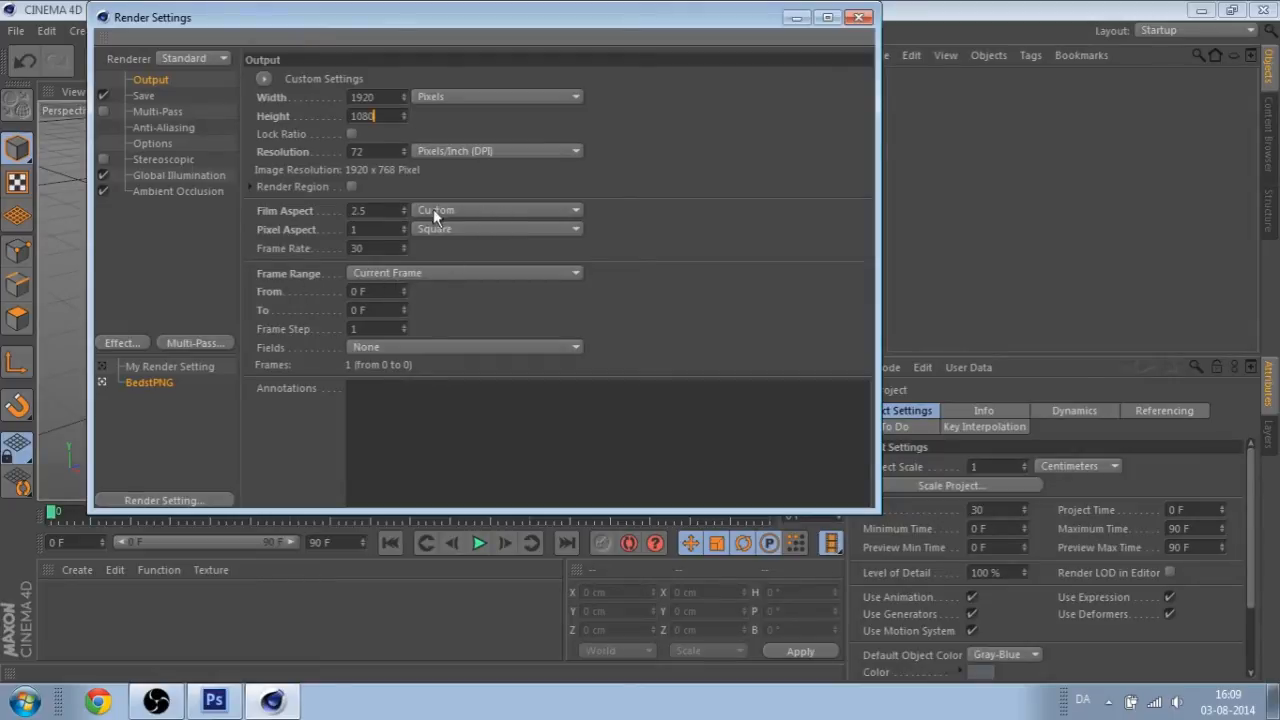
- Set the render's save location to the desktop with the file name Tutorial
click(146, 97)
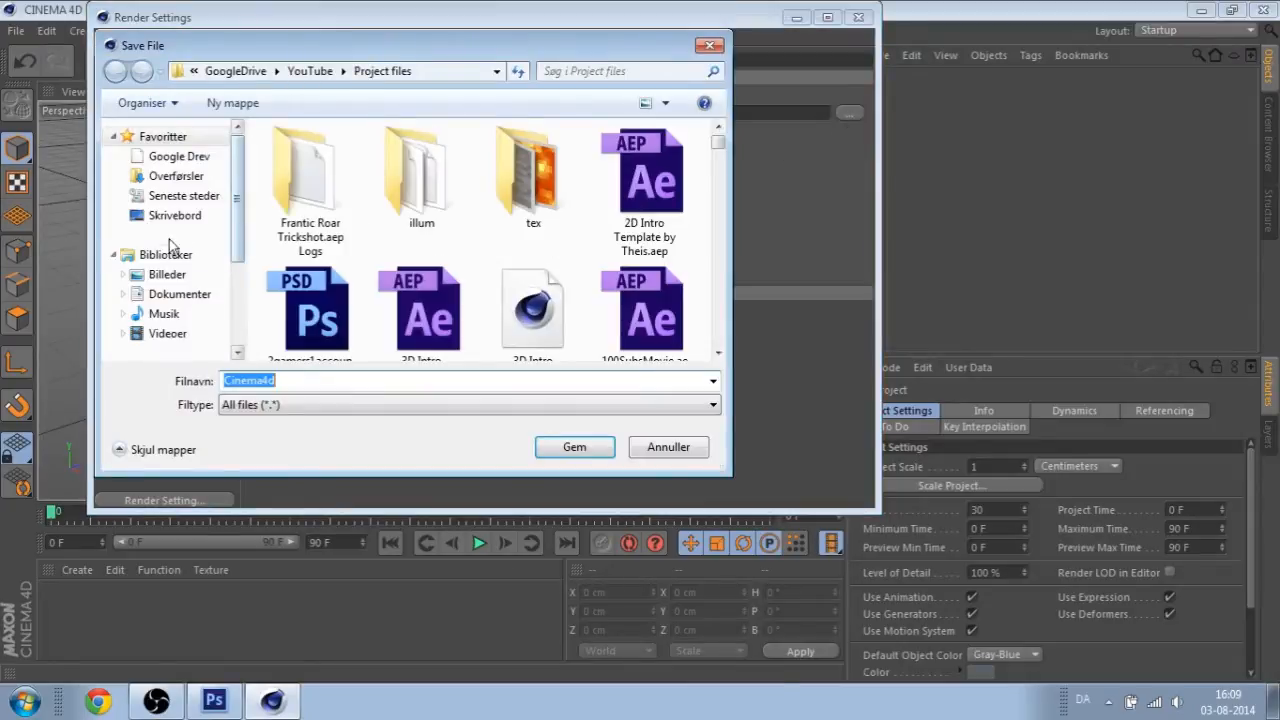
click(172, 216)
drag(337, 380, 71, 388)
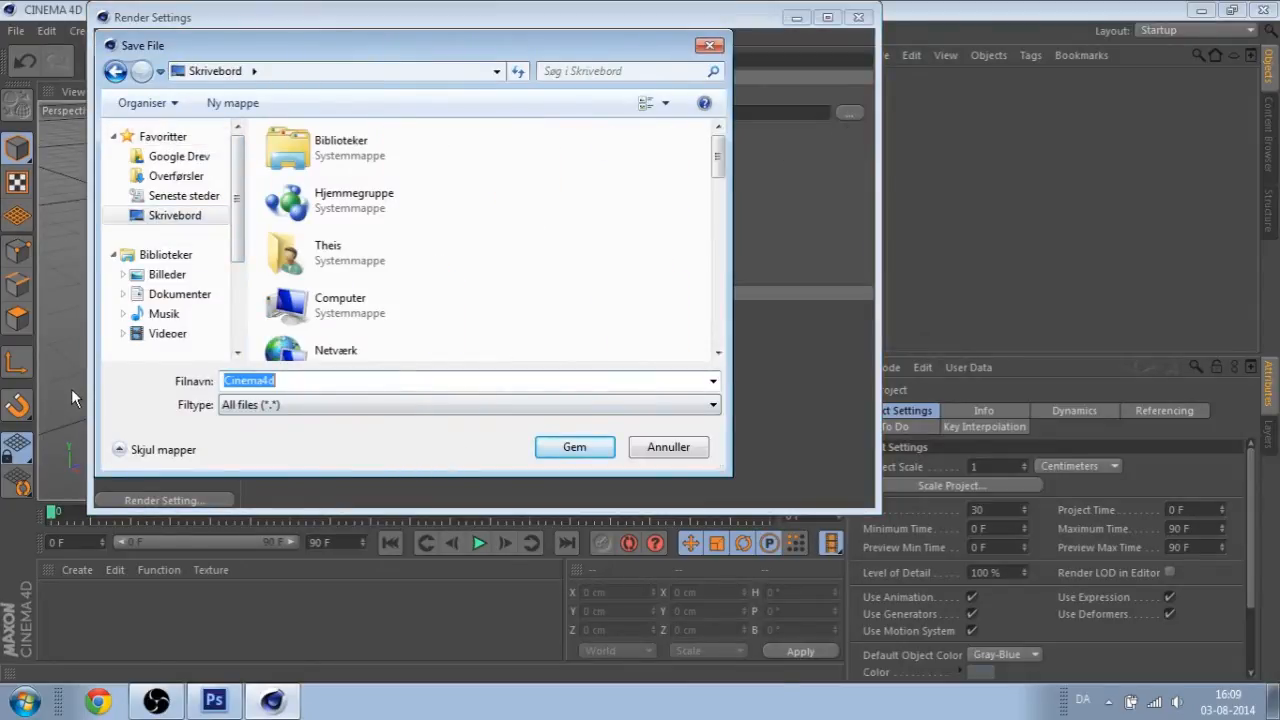
text(Tutorial)
key(Return)
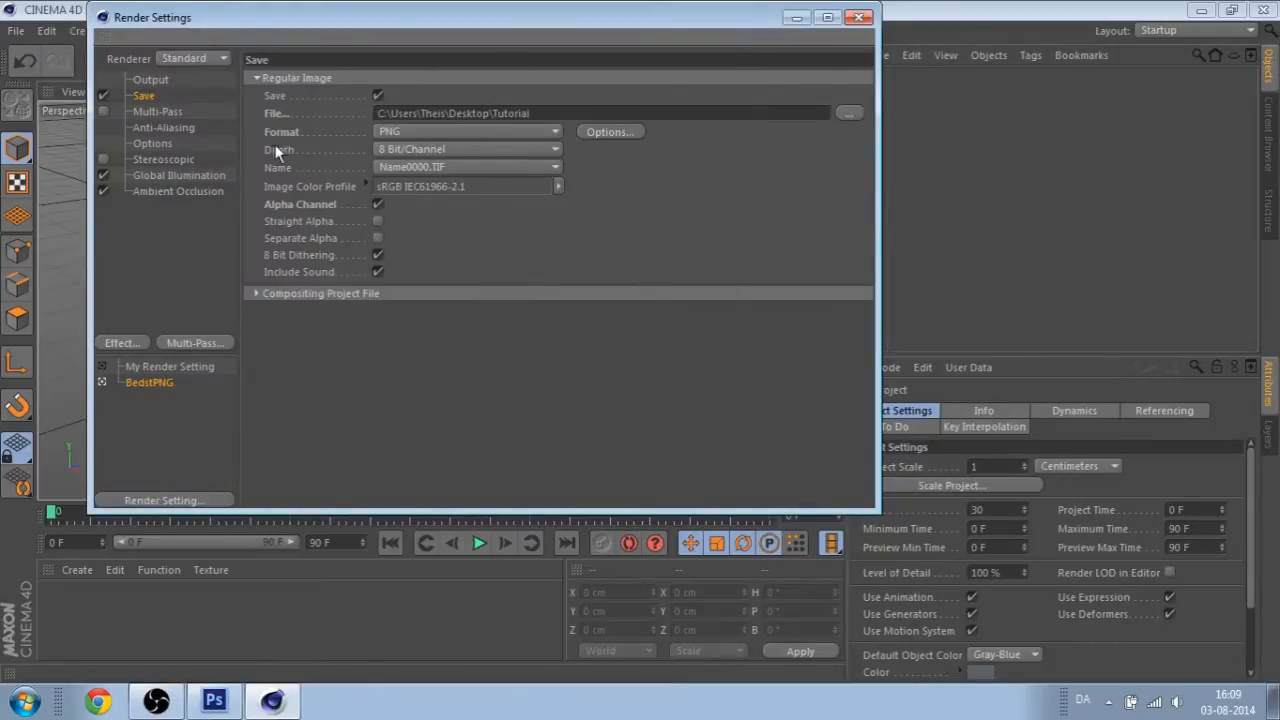
- Review the image save settings, including the PNG format and its export options, 8 Bit Dithering and Include Sound
click(456, 131)
click(640, 234)
click(609, 131)
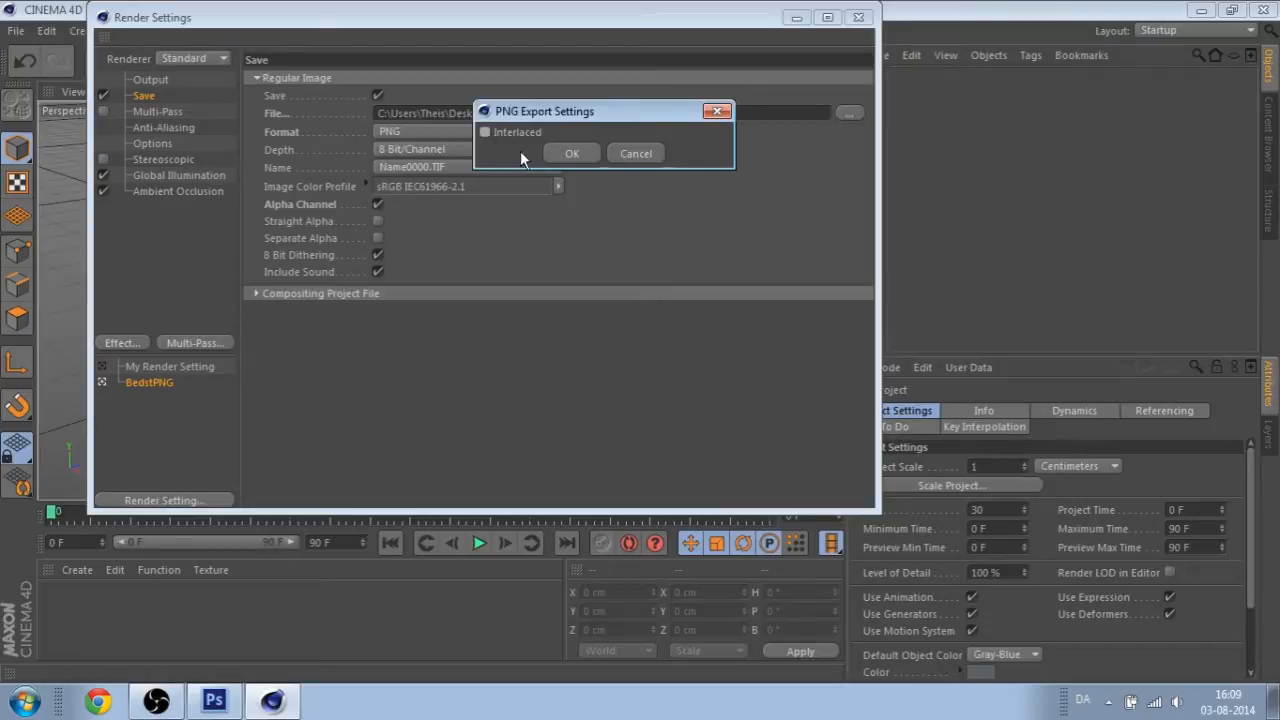
click(636, 154)
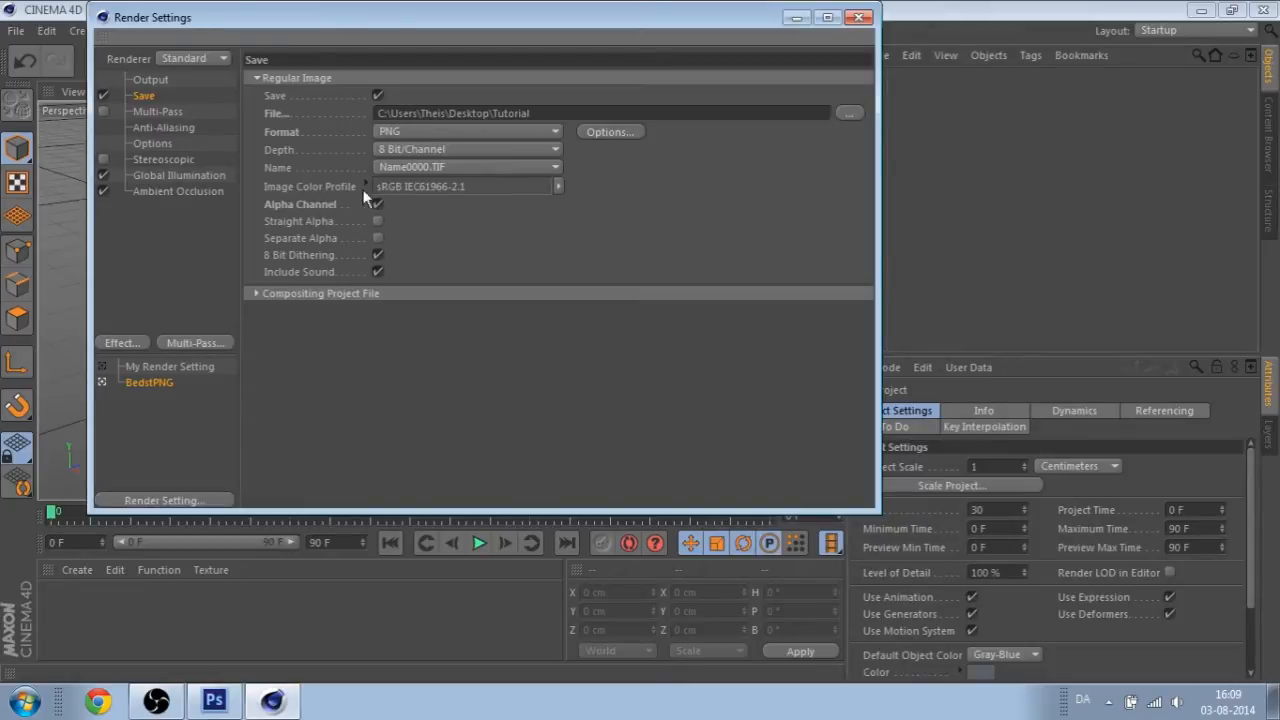
click(378, 271)
click(378, 255)
- Turn off Blurriness in the render options and add the Lens Effects render effect
click(160, 146)
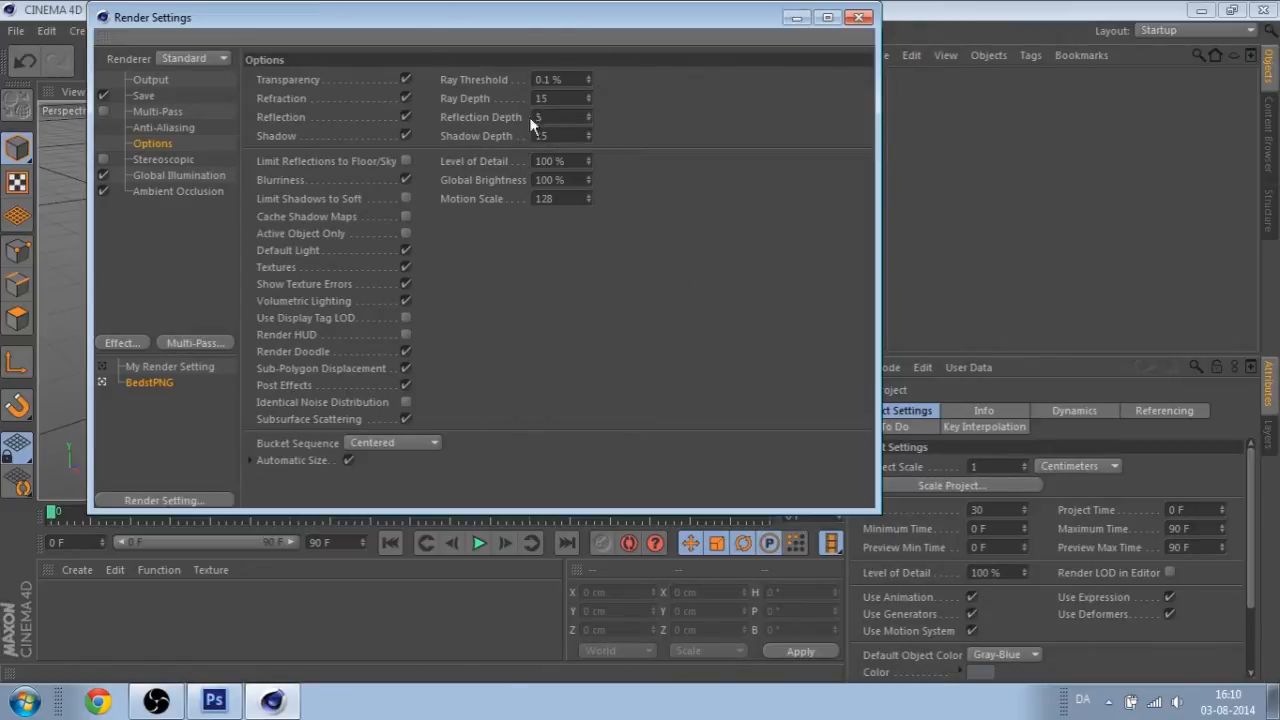
click(405, 178)
click(120, 345)
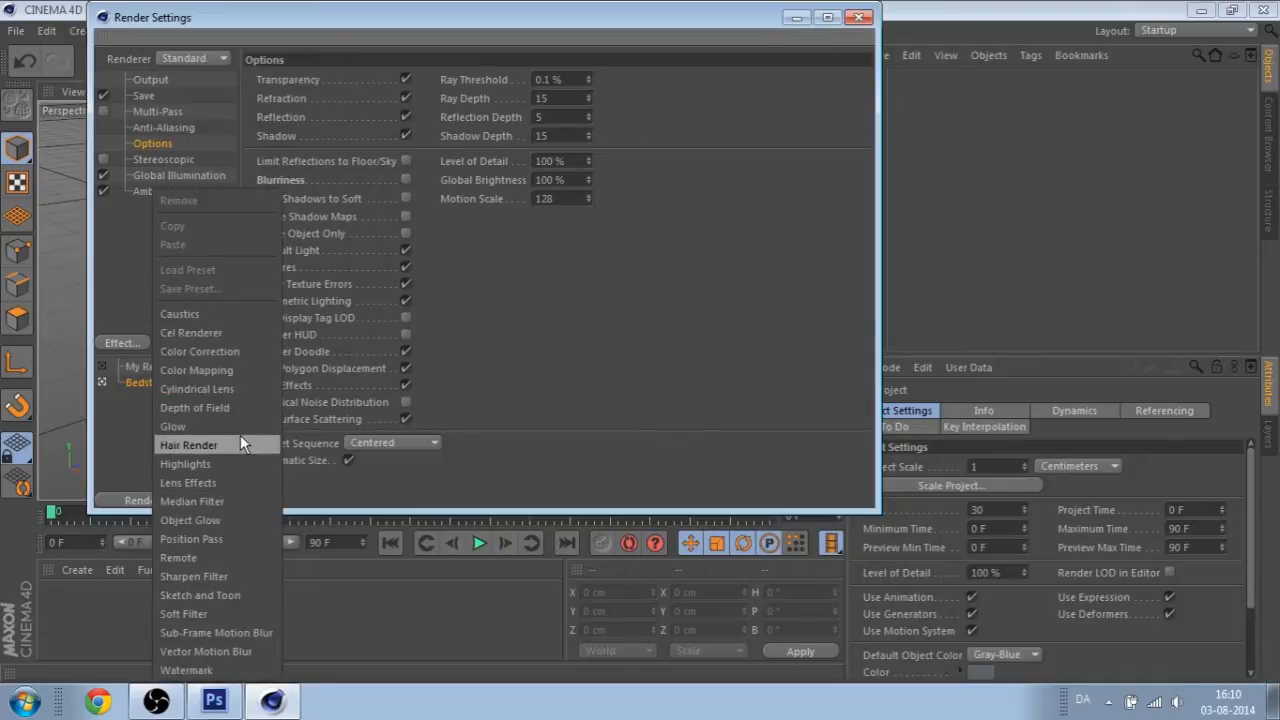
click(225, 486)
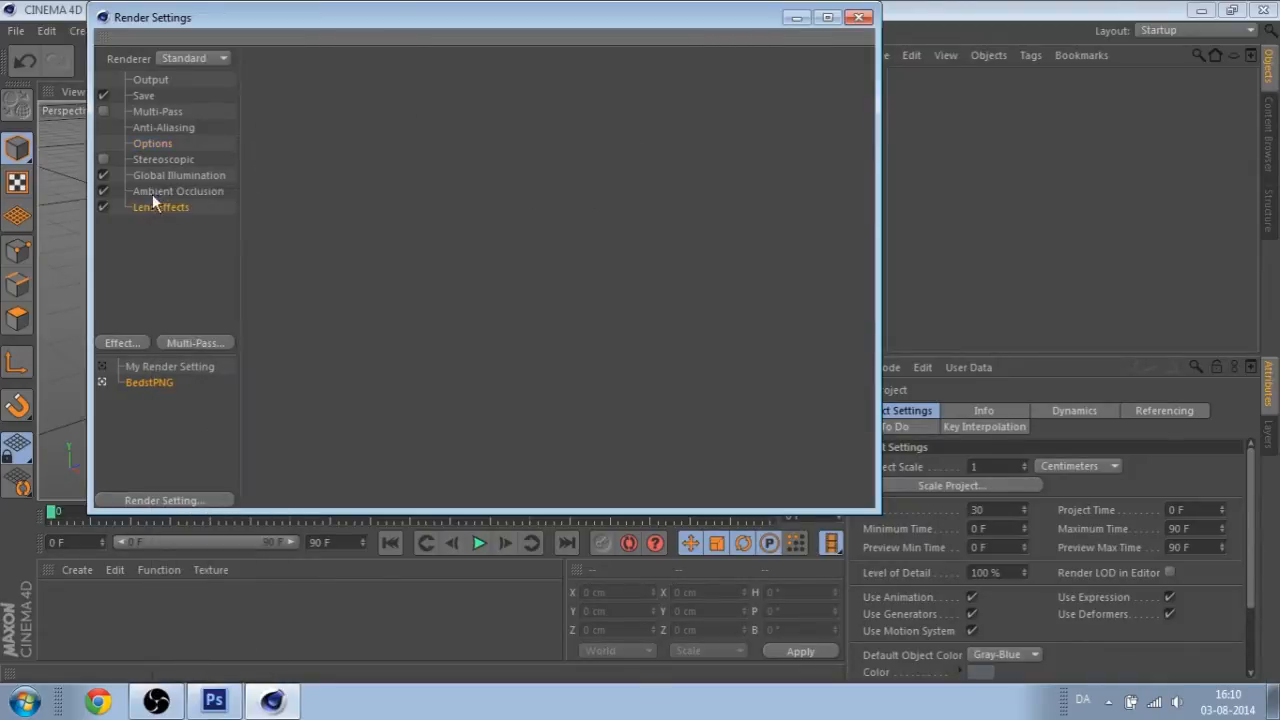
- Review the Ambient Occlusion and Global Illumination settings and the available effects, and close the render settings
click(158, 191)
click(156, 176)
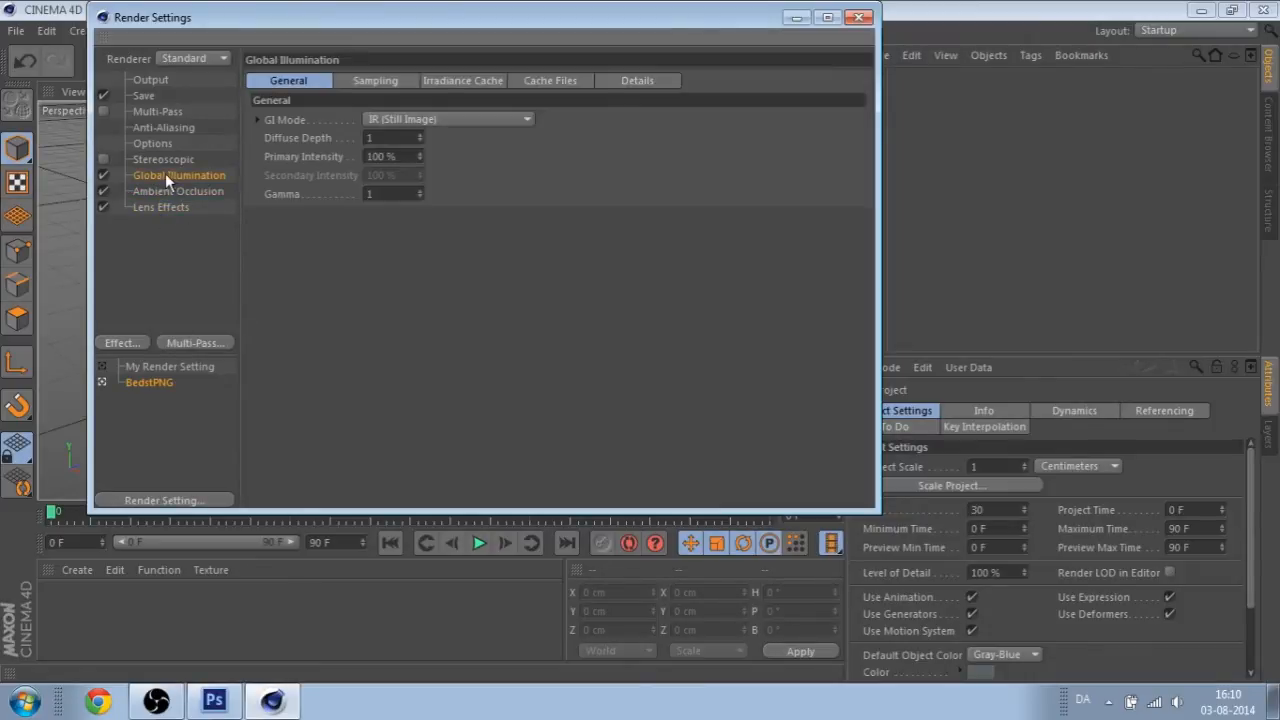
click(122, 343)
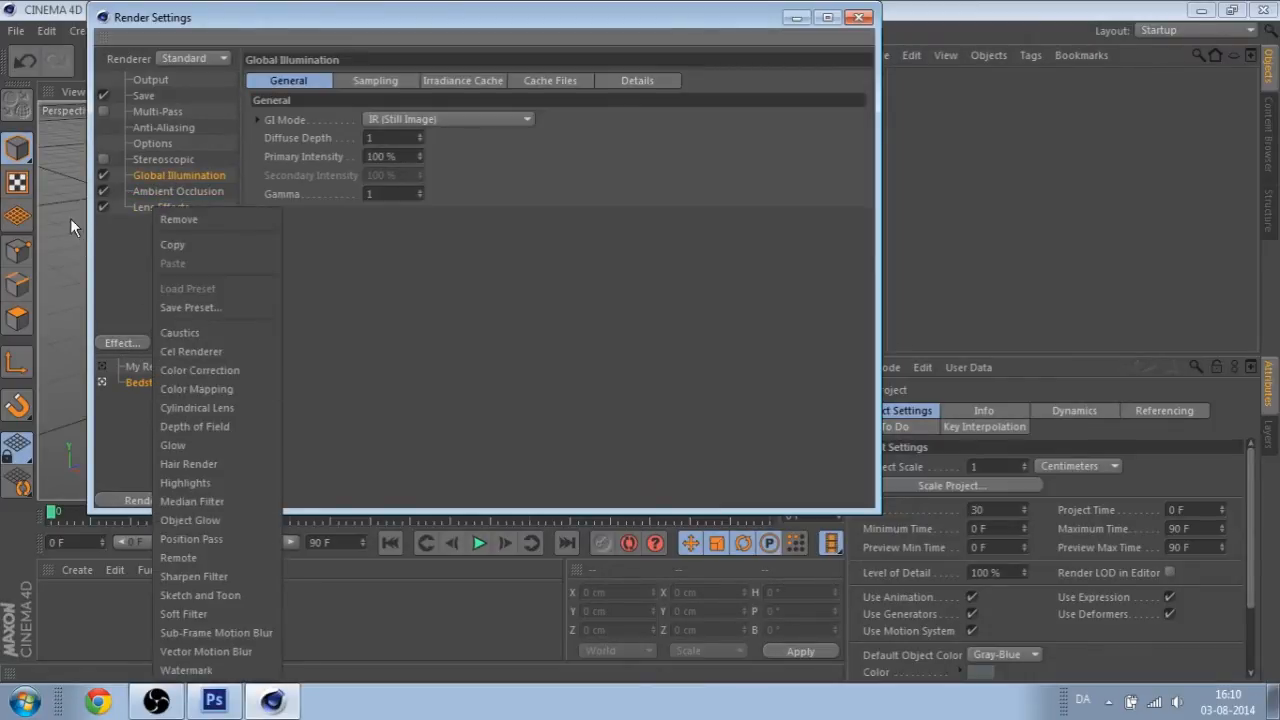
click(130, 264)
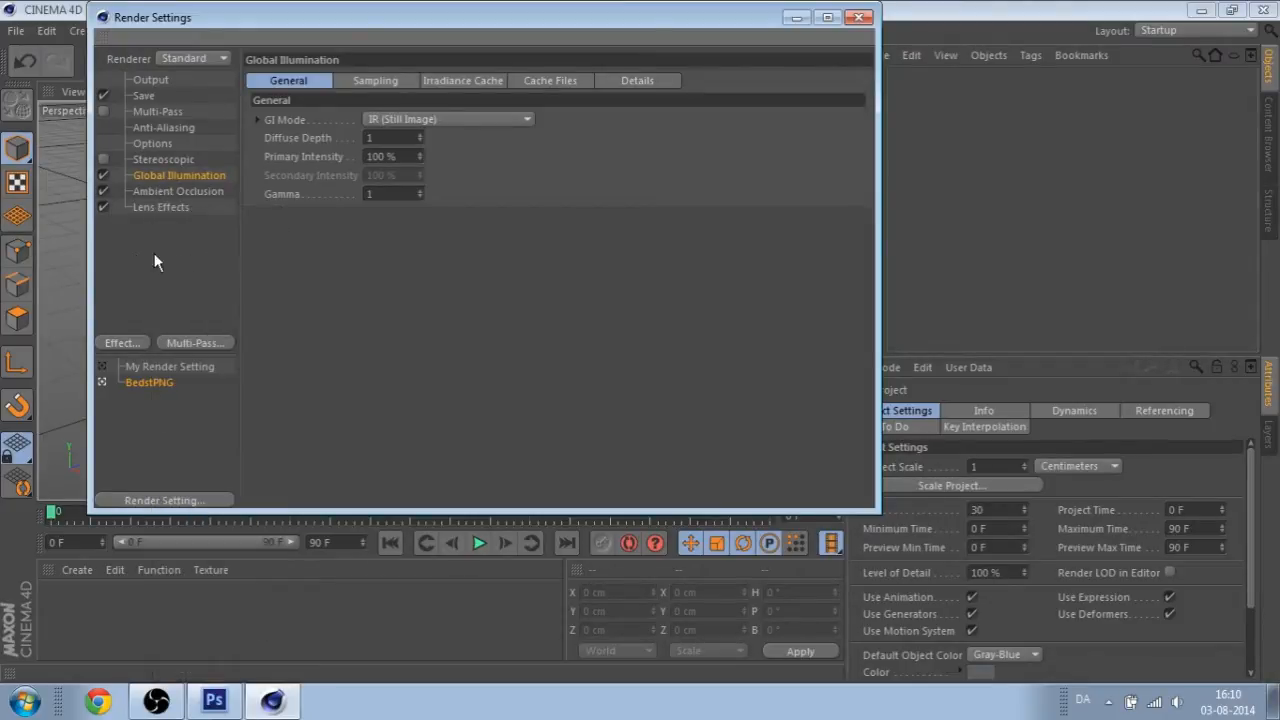
click(859, 18)
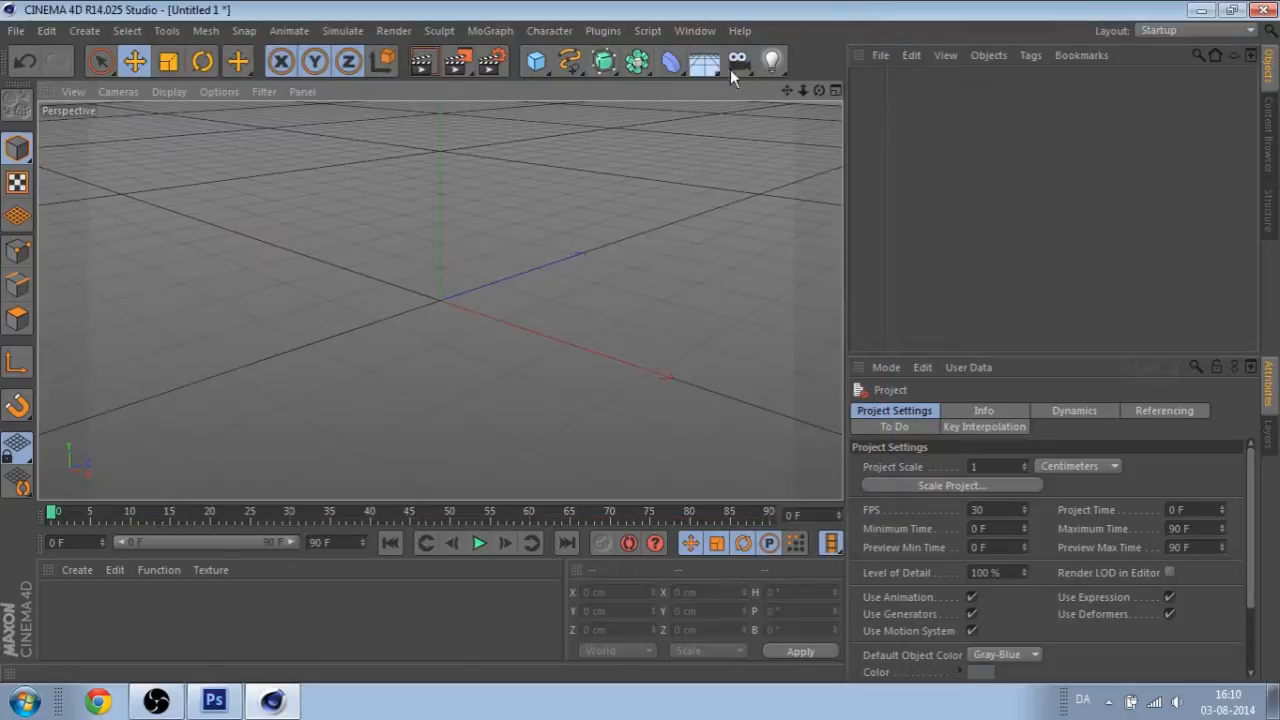
- Add a MoText object to the scene and set its alignment to Middle
mouse_move(818, 88)
mouse_down()
mouse_move(820, 60)
mouse_move(790, 94)
mouse_move(806, 89)
mouse_up()
click(490, 31)
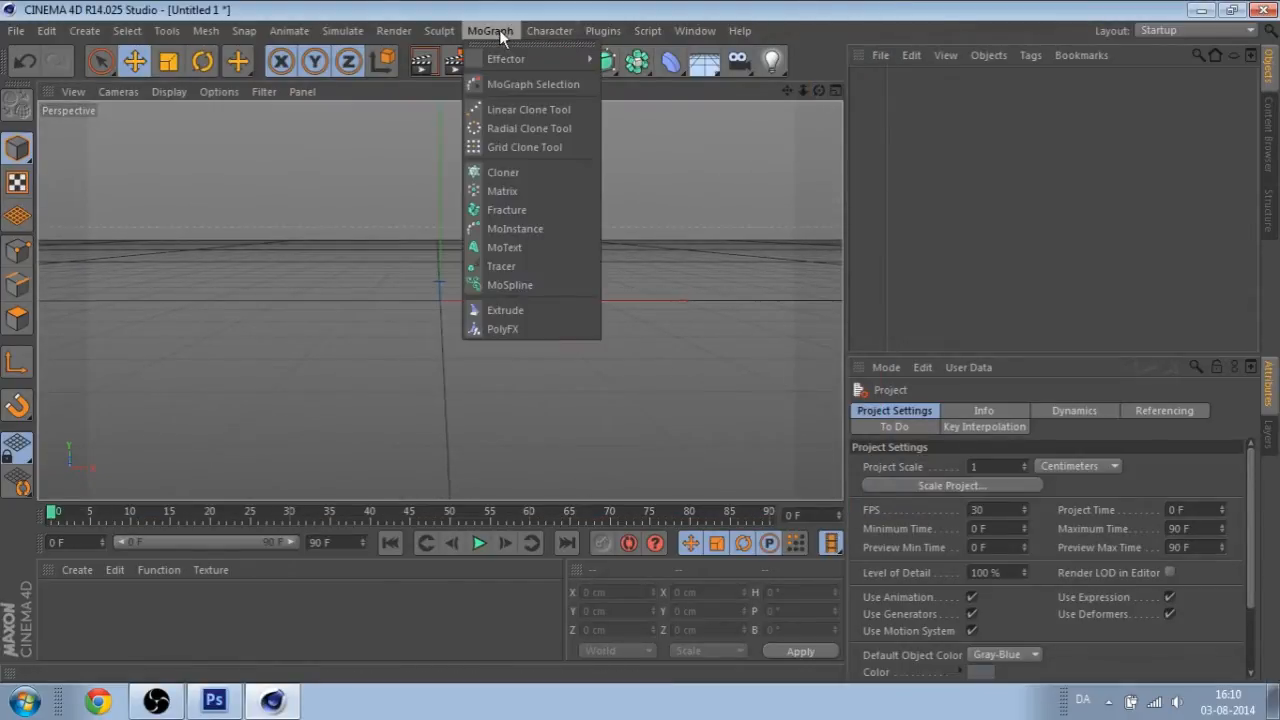
click(533, 245)
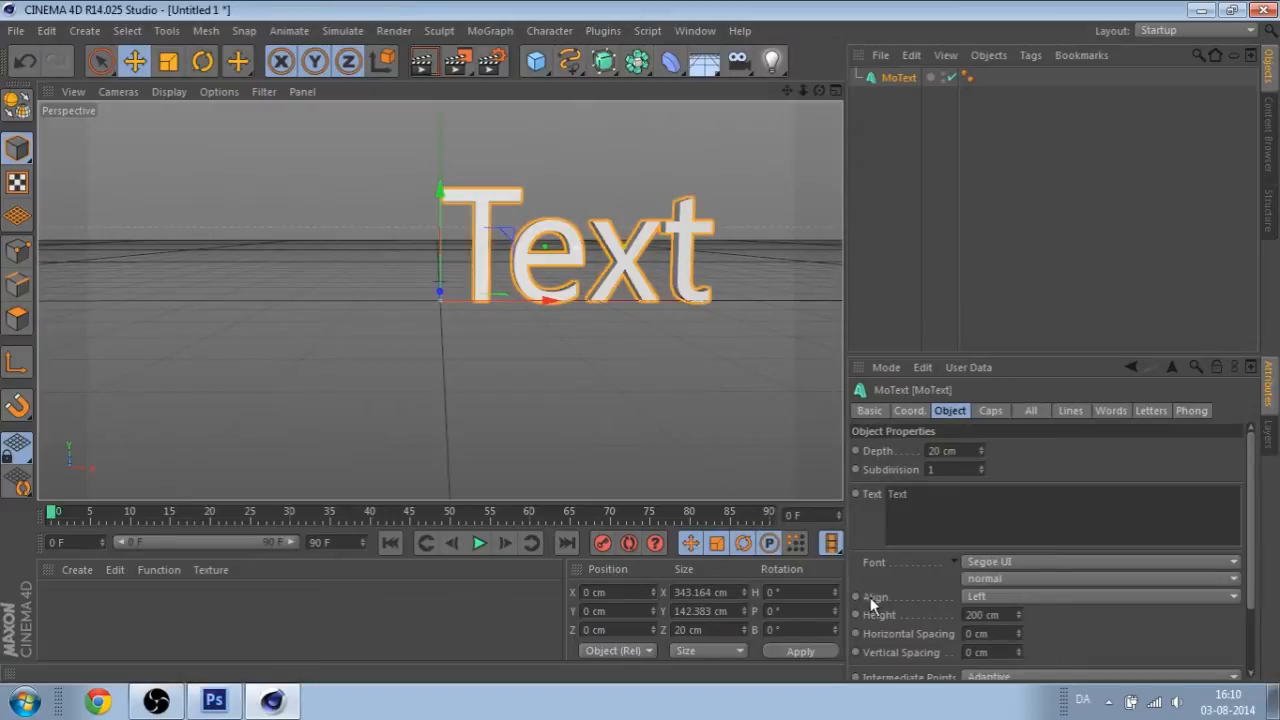
click(1000, 597)
click(1021, 634)
- Replace the MoText object's default wording with "Tutorial"
double_click(897, 494)
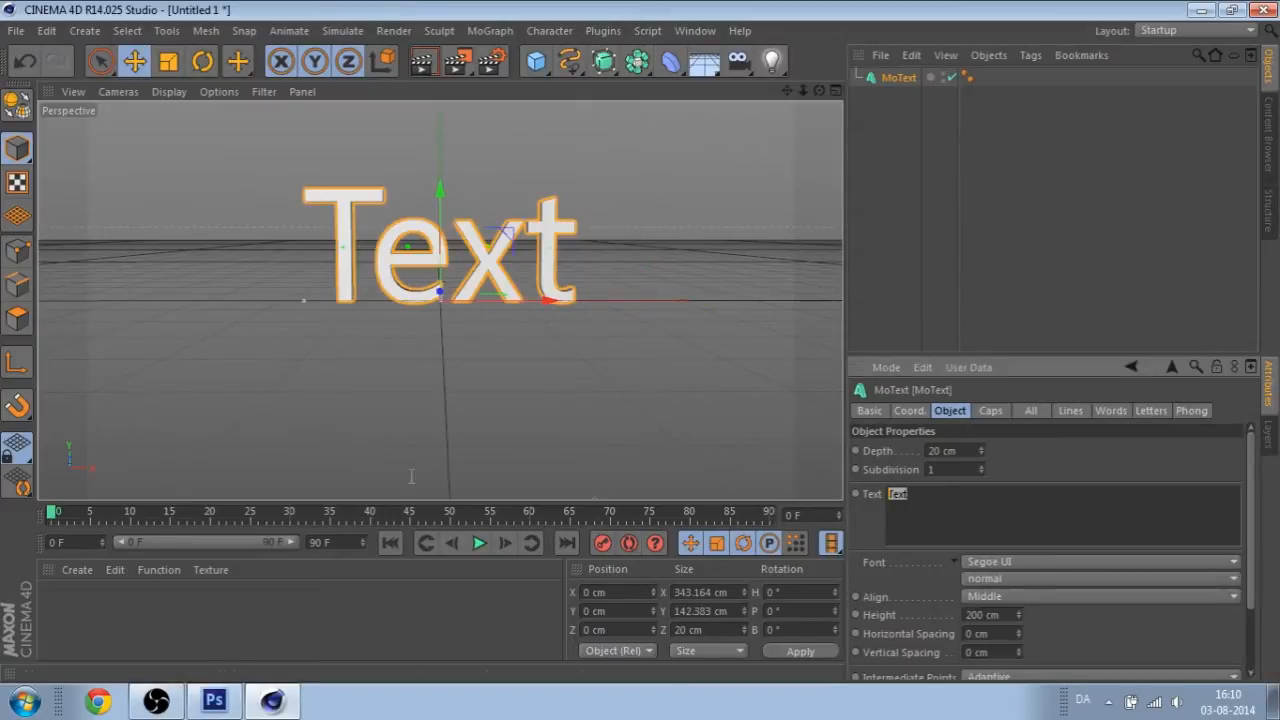
text(Tutor)
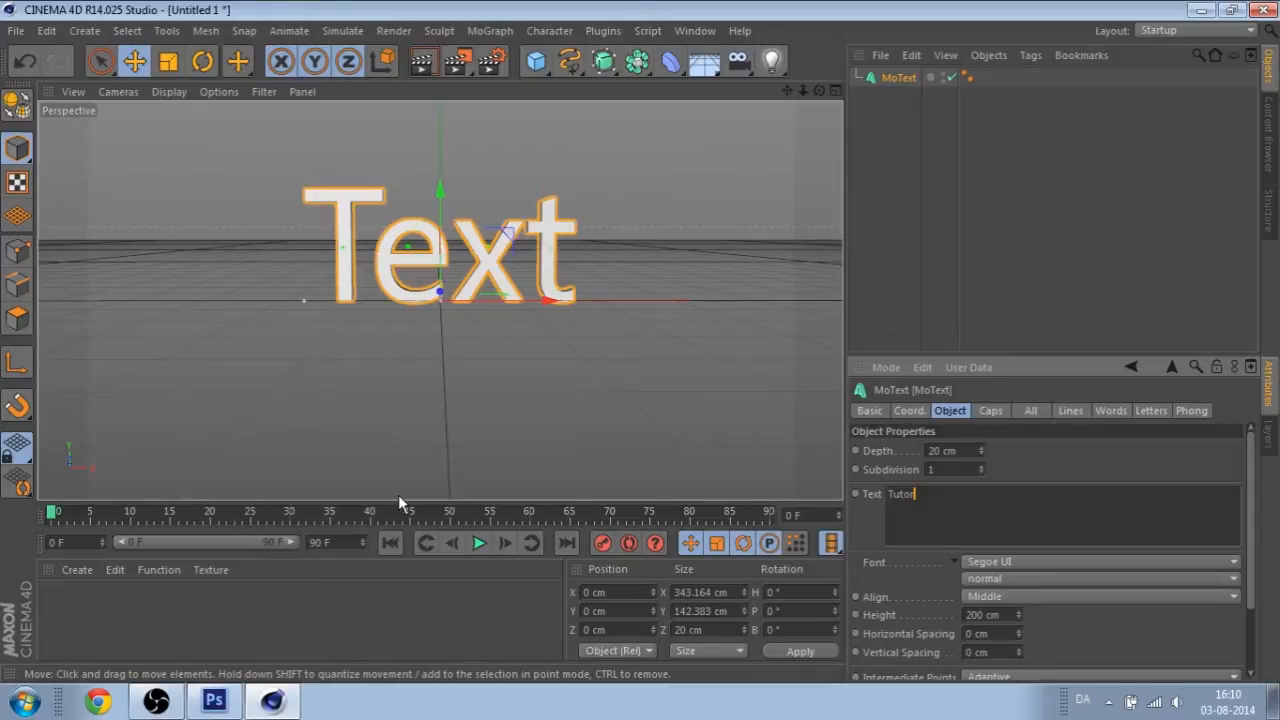
text(ial)
click(1020, 428)
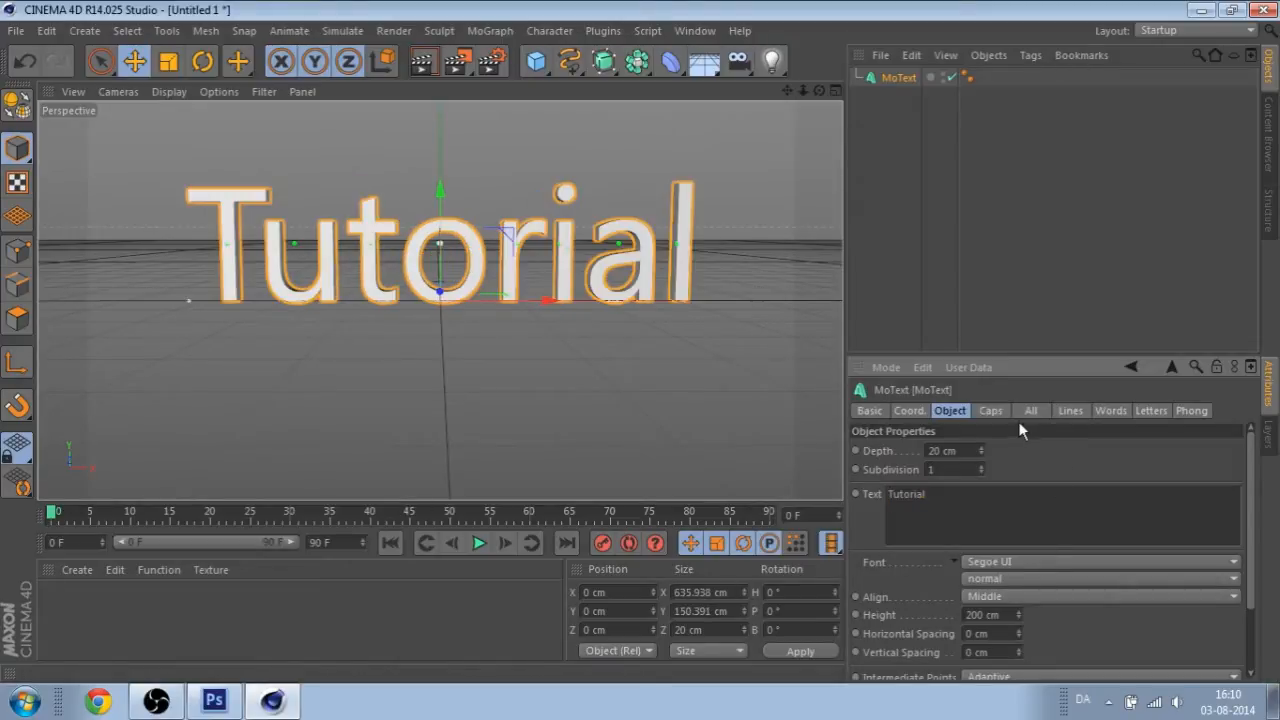
- Change the MoText object's font to Molot
click(990, 410)
click(946, 409)
click(1077, 563)
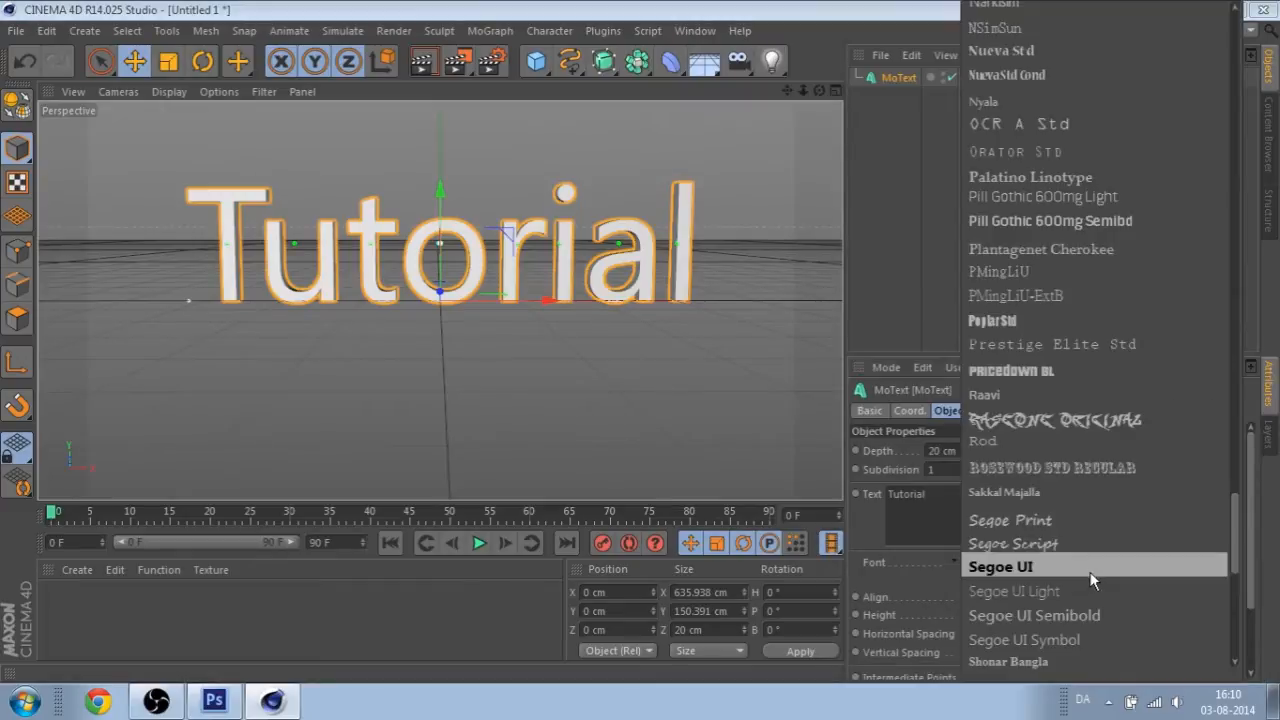
scroll(1058, 380, up, 6)
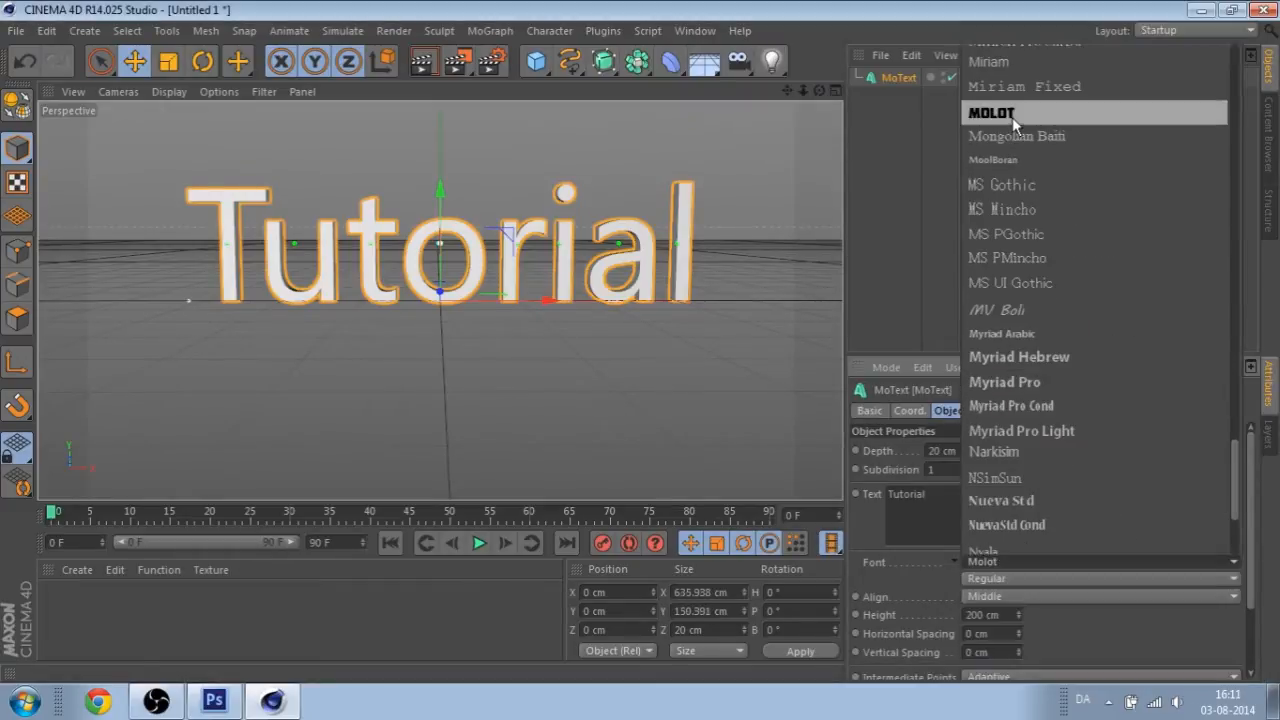
click(995, 113)
- Set both the start and end caps of the MoText object to Fillet Cap
click(989, 411)
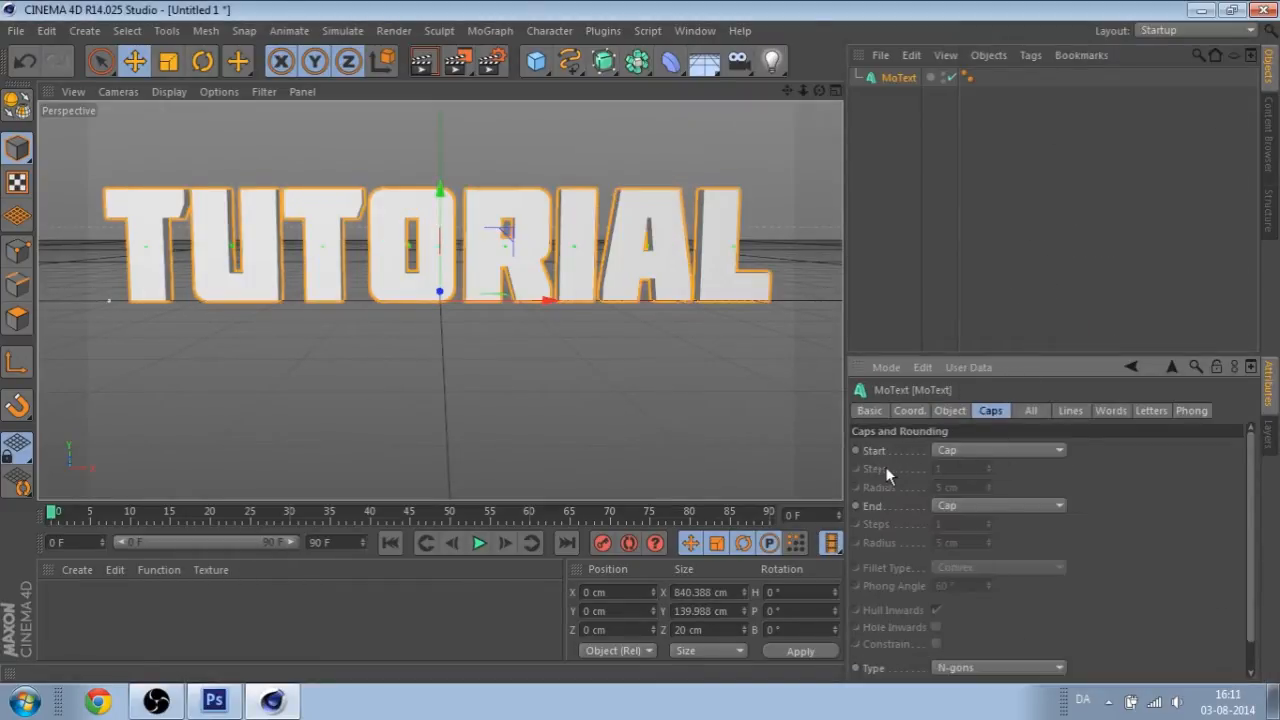
click(1001, 449)
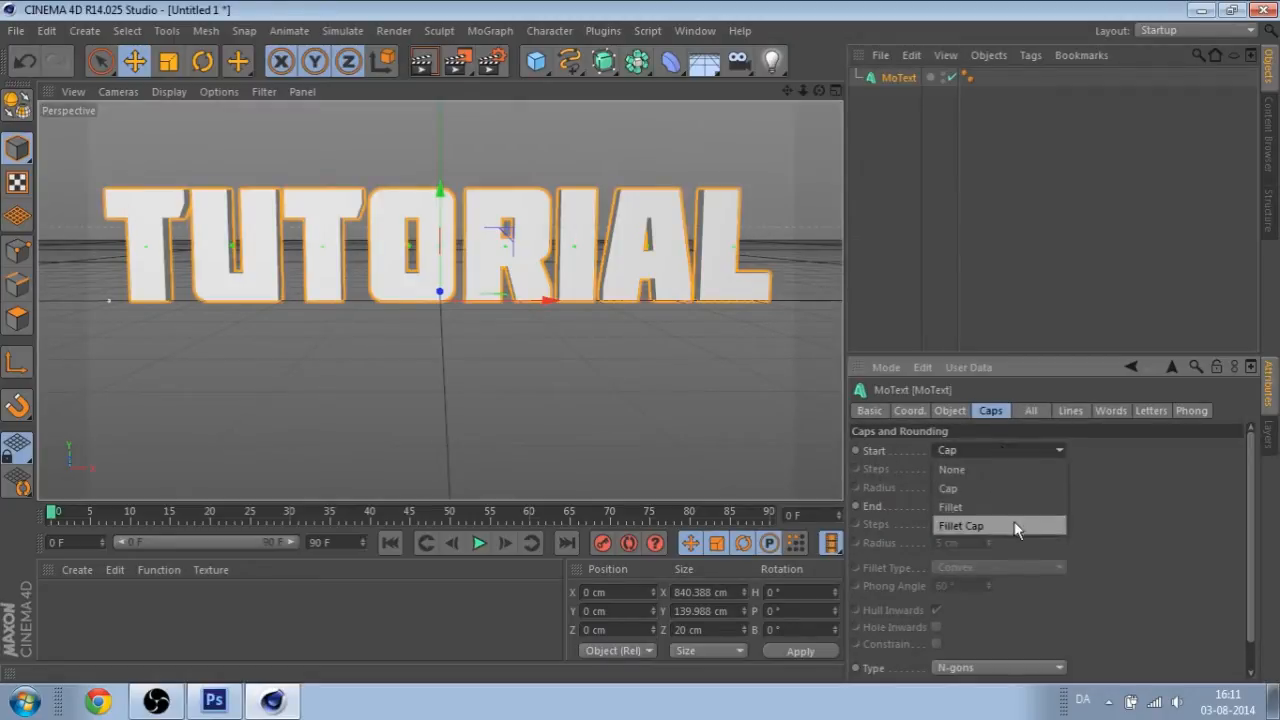
click(1012, 524)
click(1001, 509)
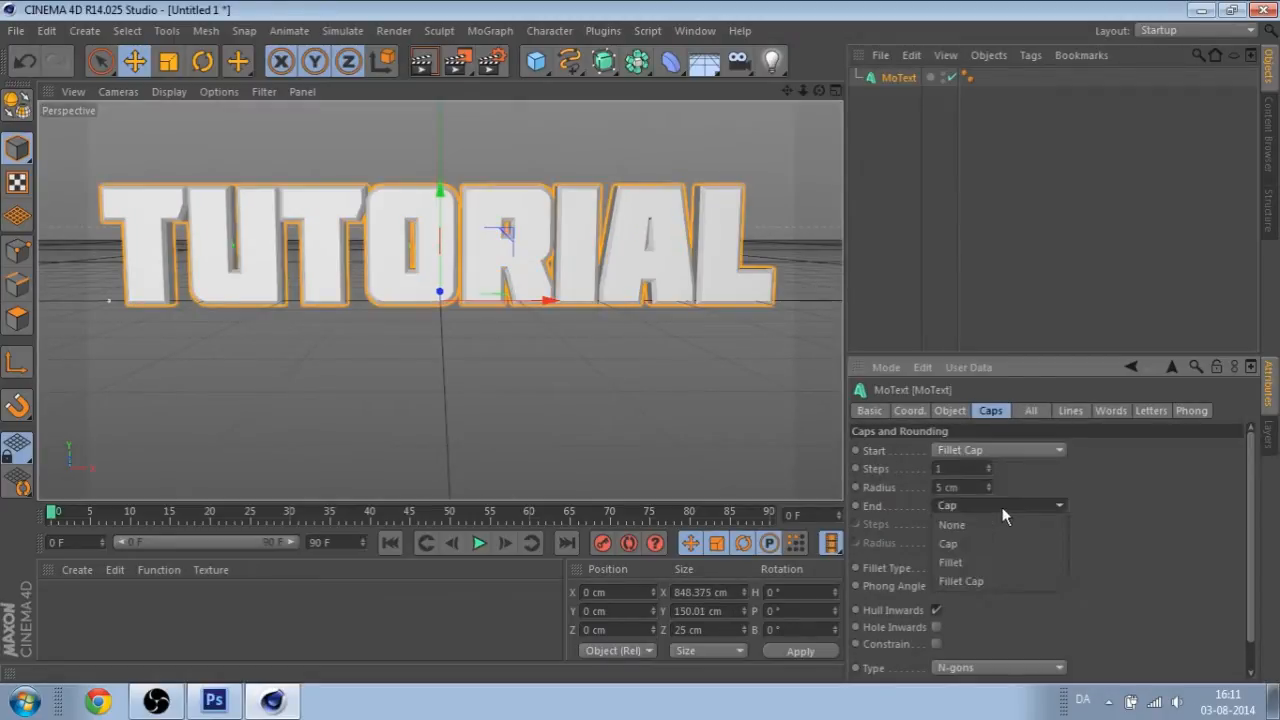
click(1016, 573)
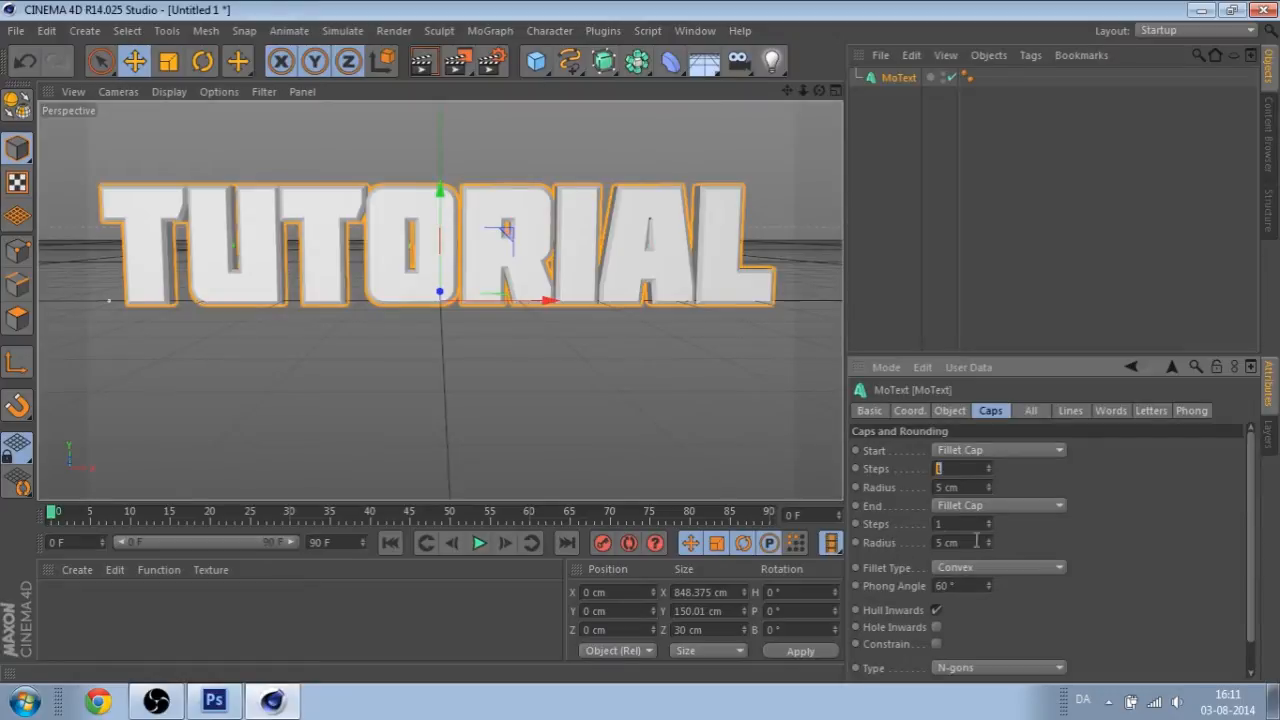
- Set the fillet steps to 3 for both the start and end caps of the MoText object
text(3)
click(962, 523)
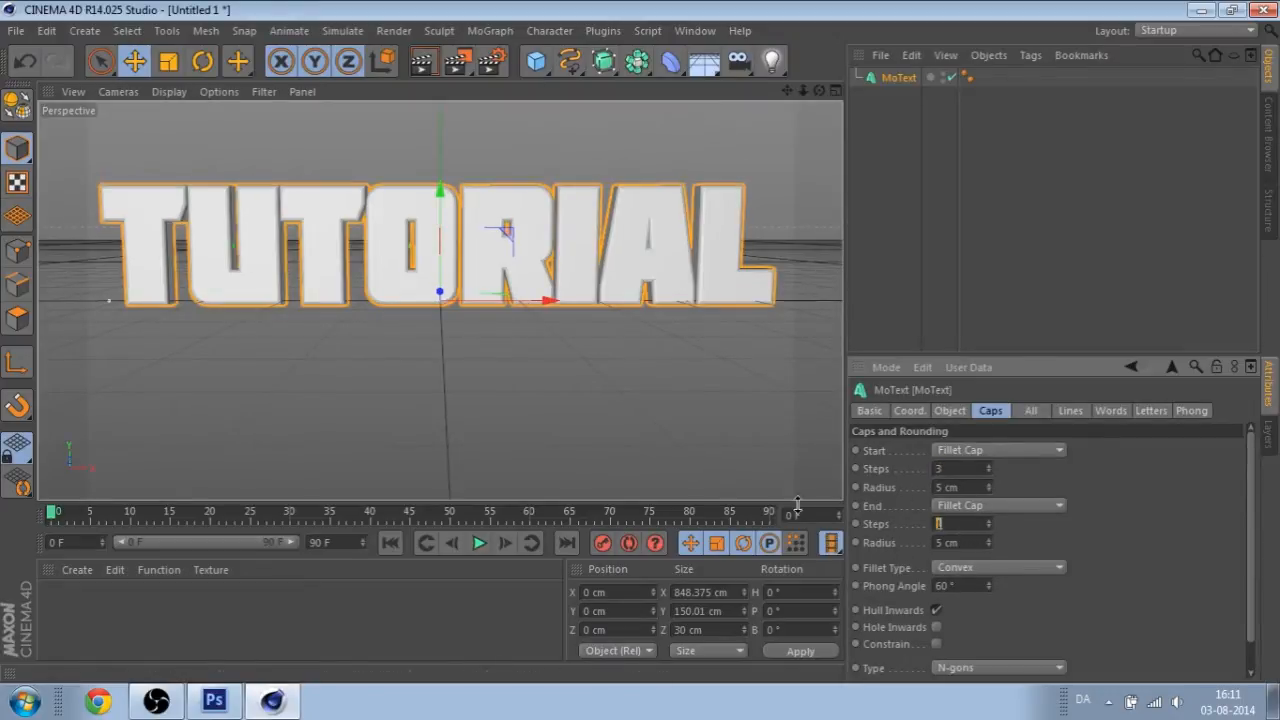
text(3)
key(Return)
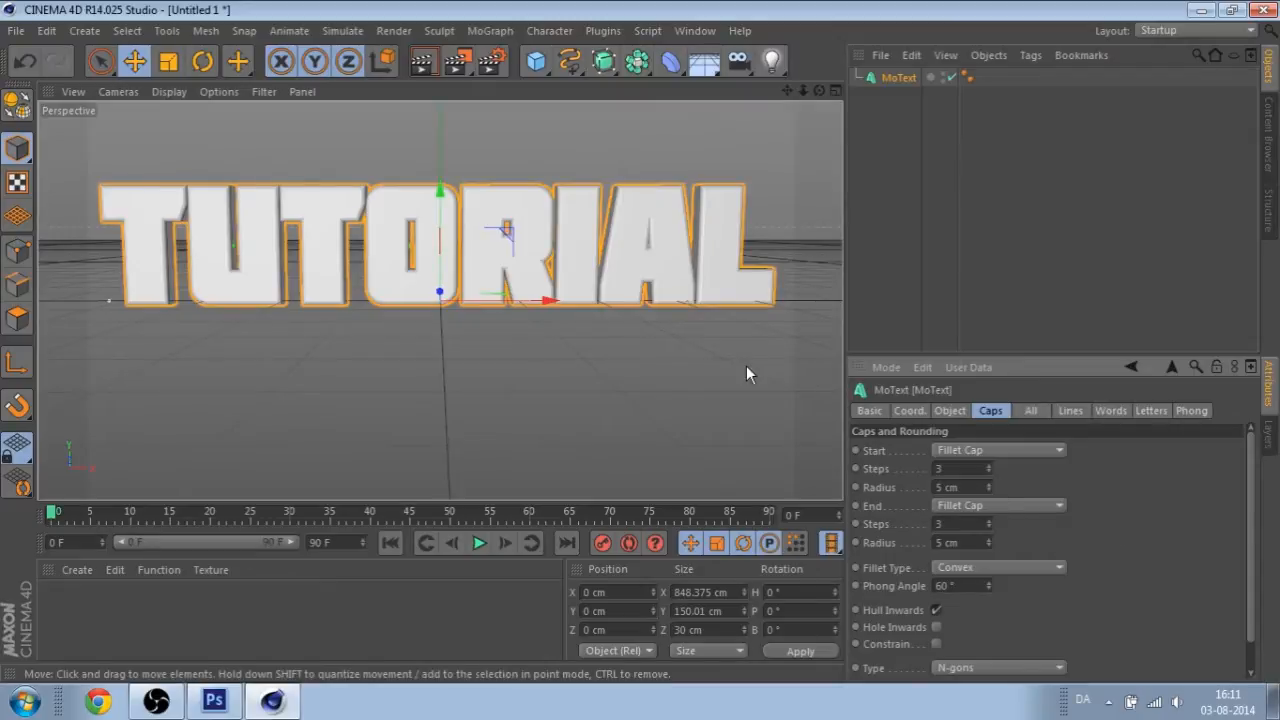
- Add a camera to the scene and pull it back to about -1210 cm on Z, leaving space around the text
click(738, 62)
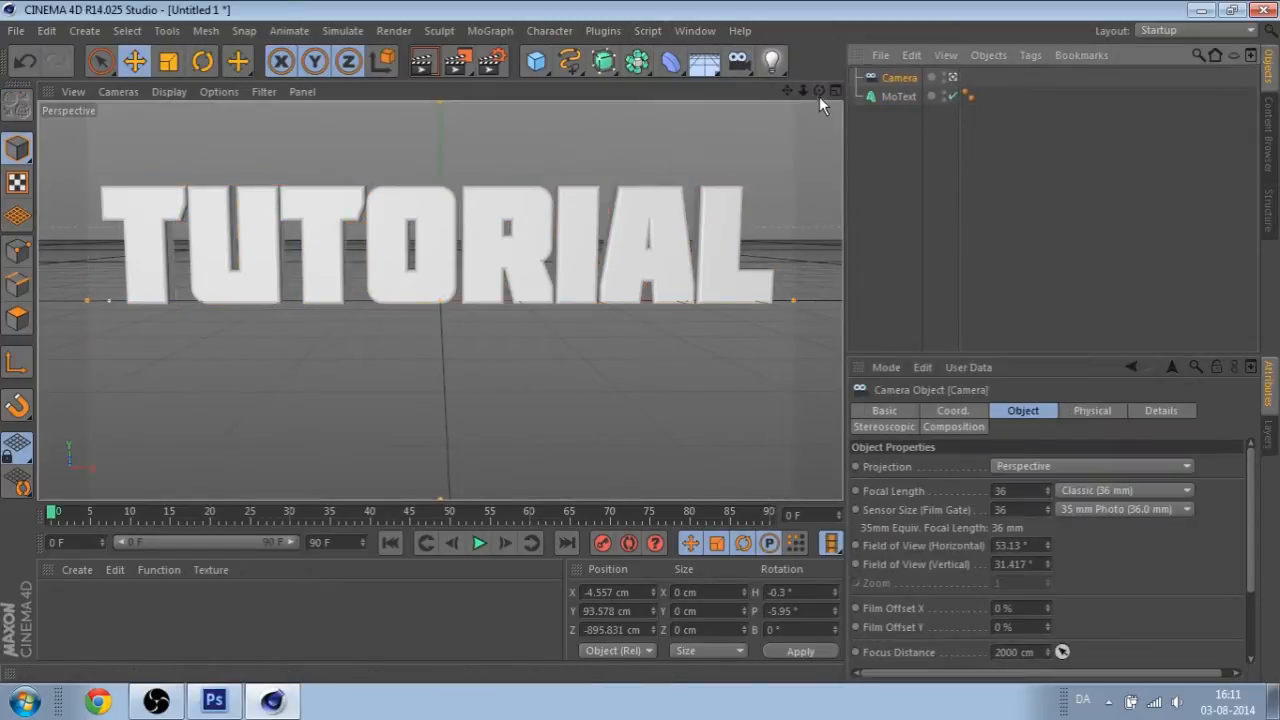
drag(802, 90, 704, 97)
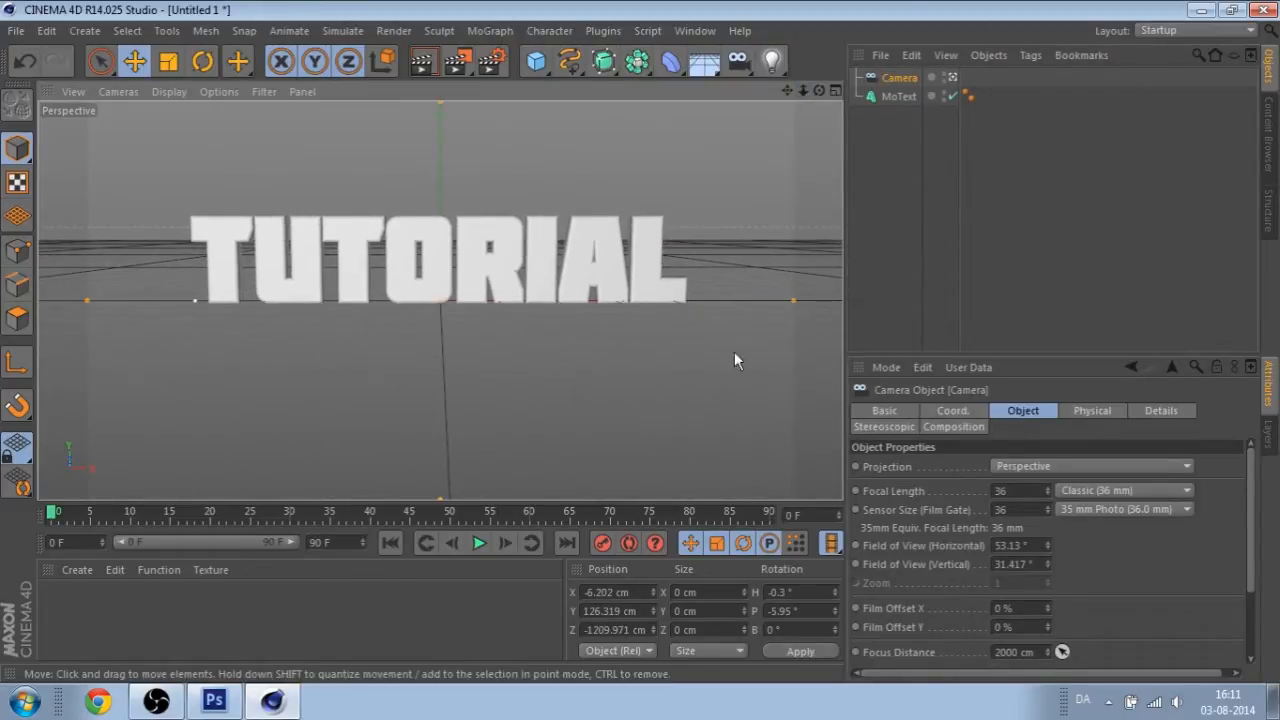
- Increase the MoText object's depth to 50 cm while viewing it from the side, and return to the camera view
click(898, 96)
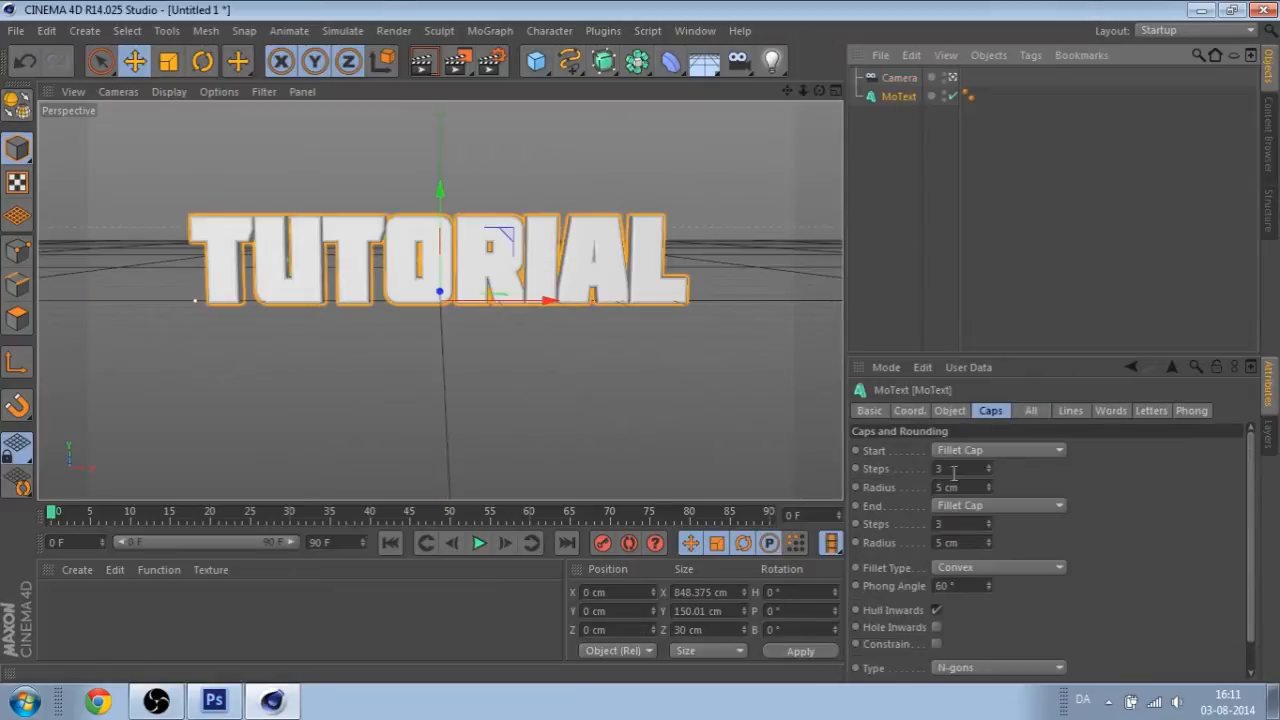
drag(819, 91, 695, 98)
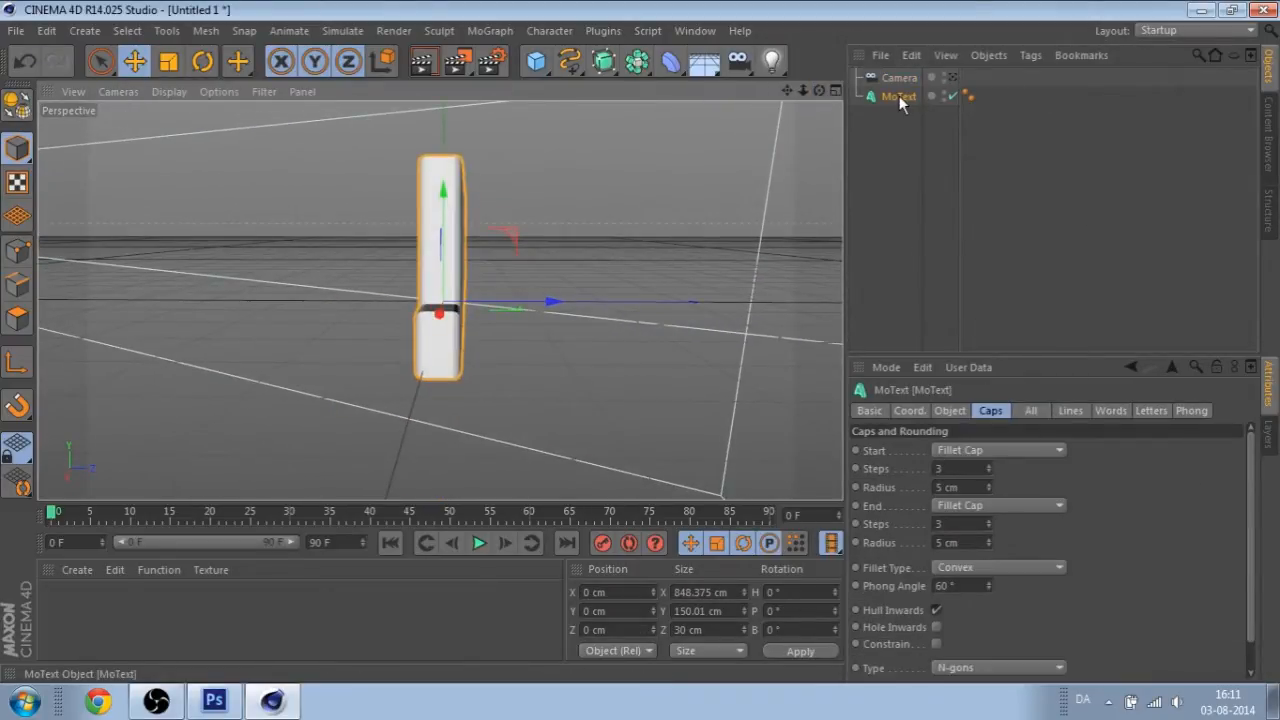
click(950, 410)
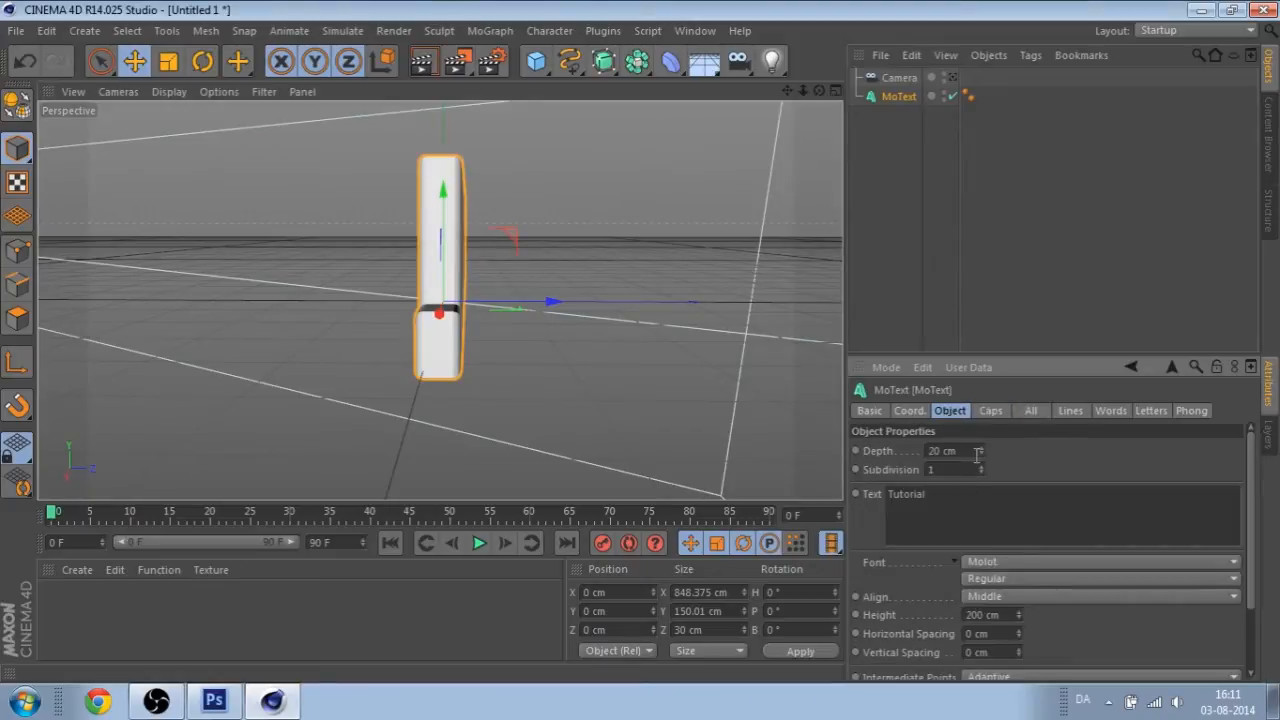
mouse_move(977, 455)
mouse_down()
mouse_move(978, 440)
mouse_move(984, 451)
mouse_up()
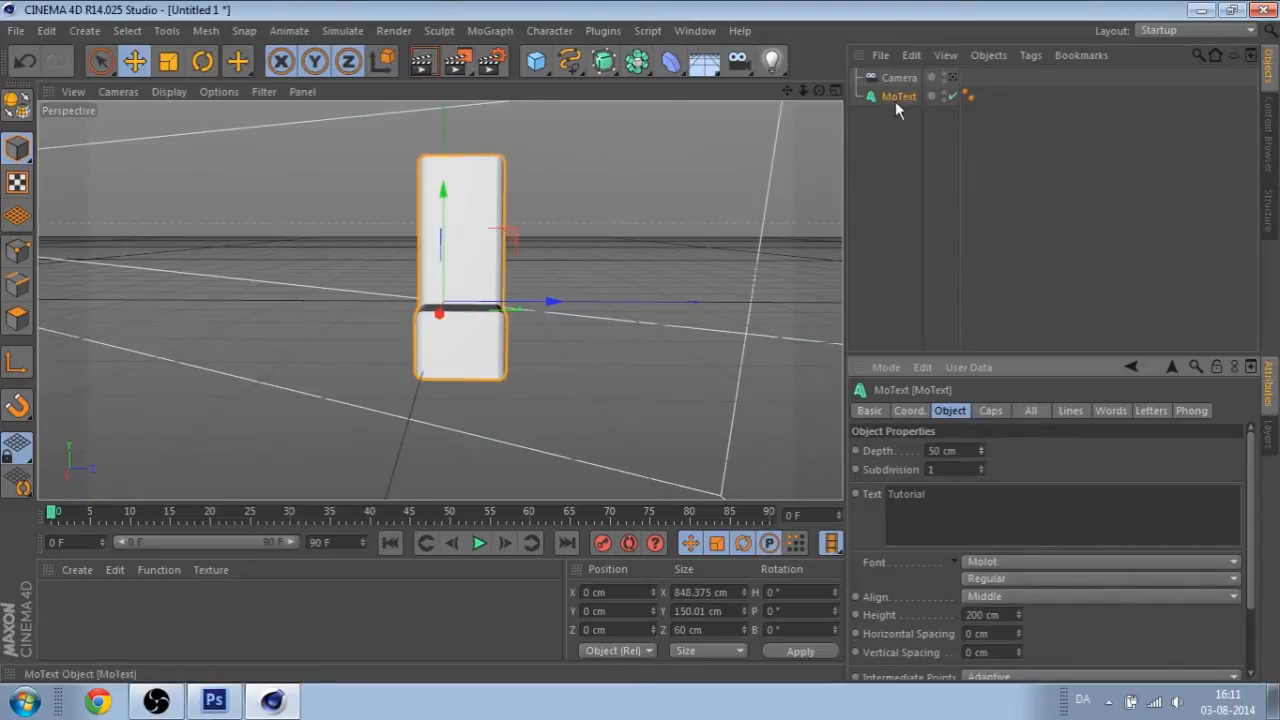
click(952, 77)
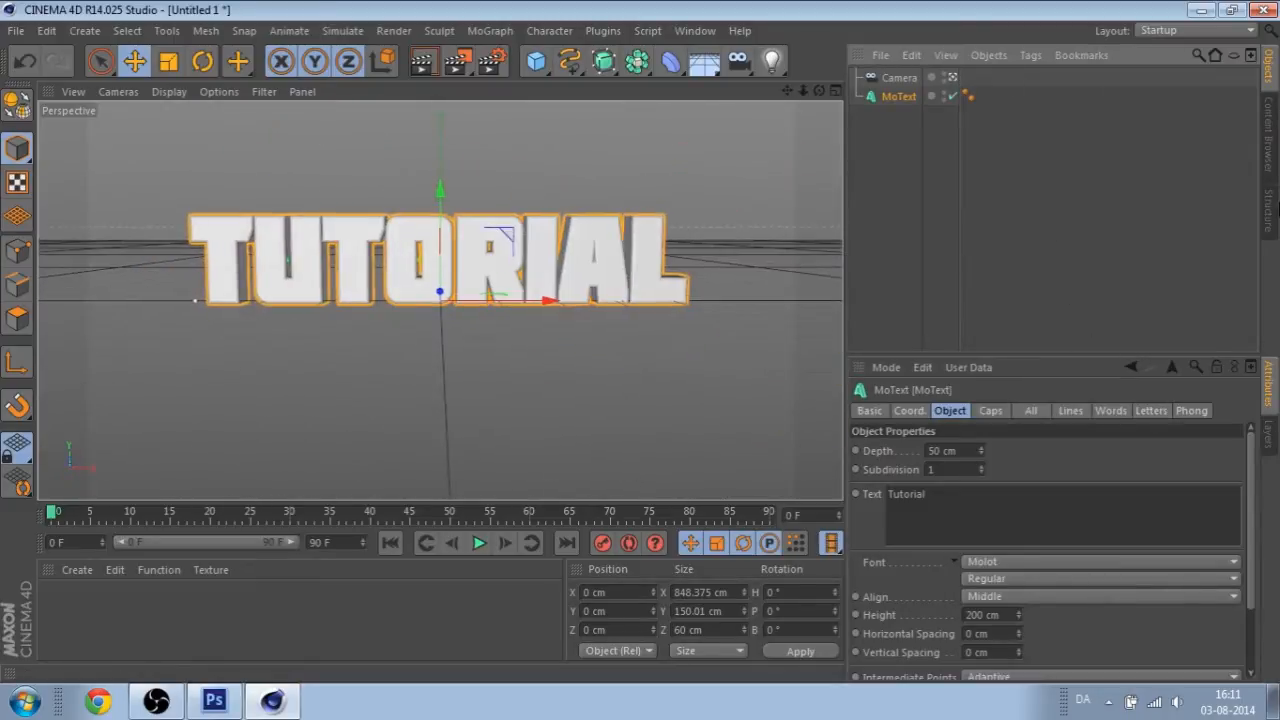
- Create three new materials
double_click(259, 616)
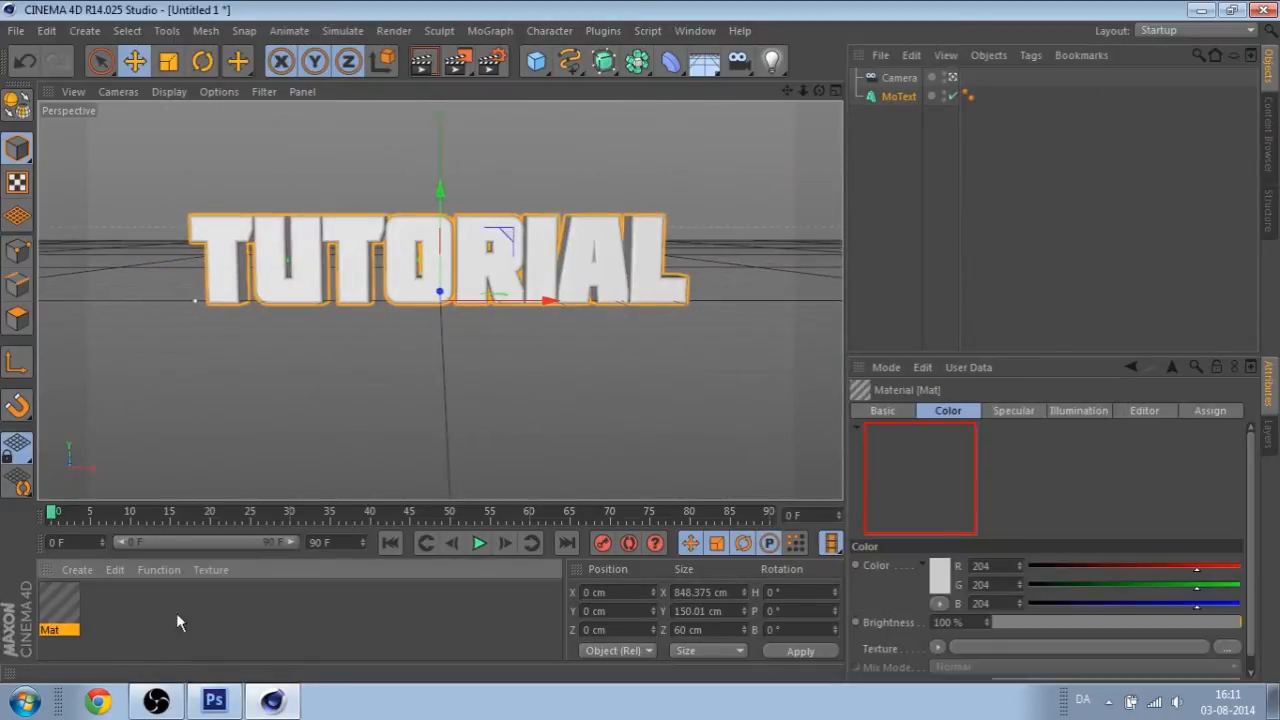
double_click(203, 622)
double_click(203, 622)
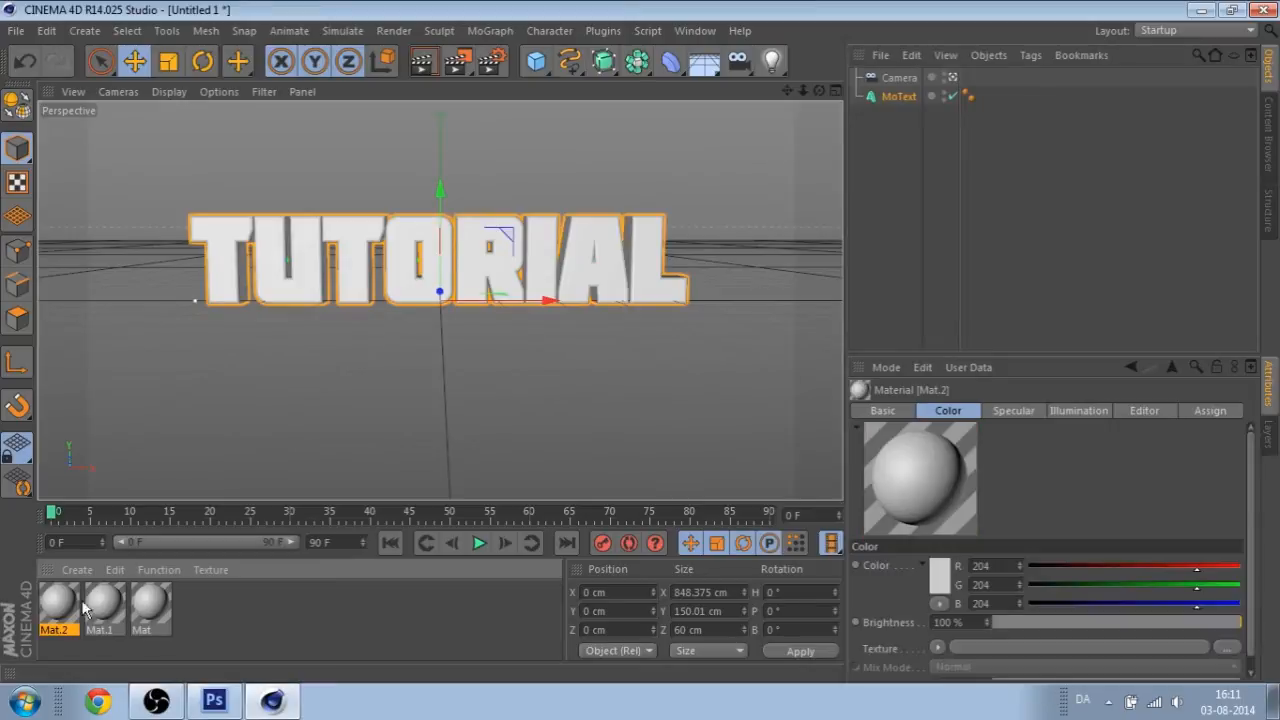
- Color the Mat.2 material green (R 82, G 202, B 41) and set its preview to Object (Soft Shadow)
double_click(58, 604)
click(505, 230)
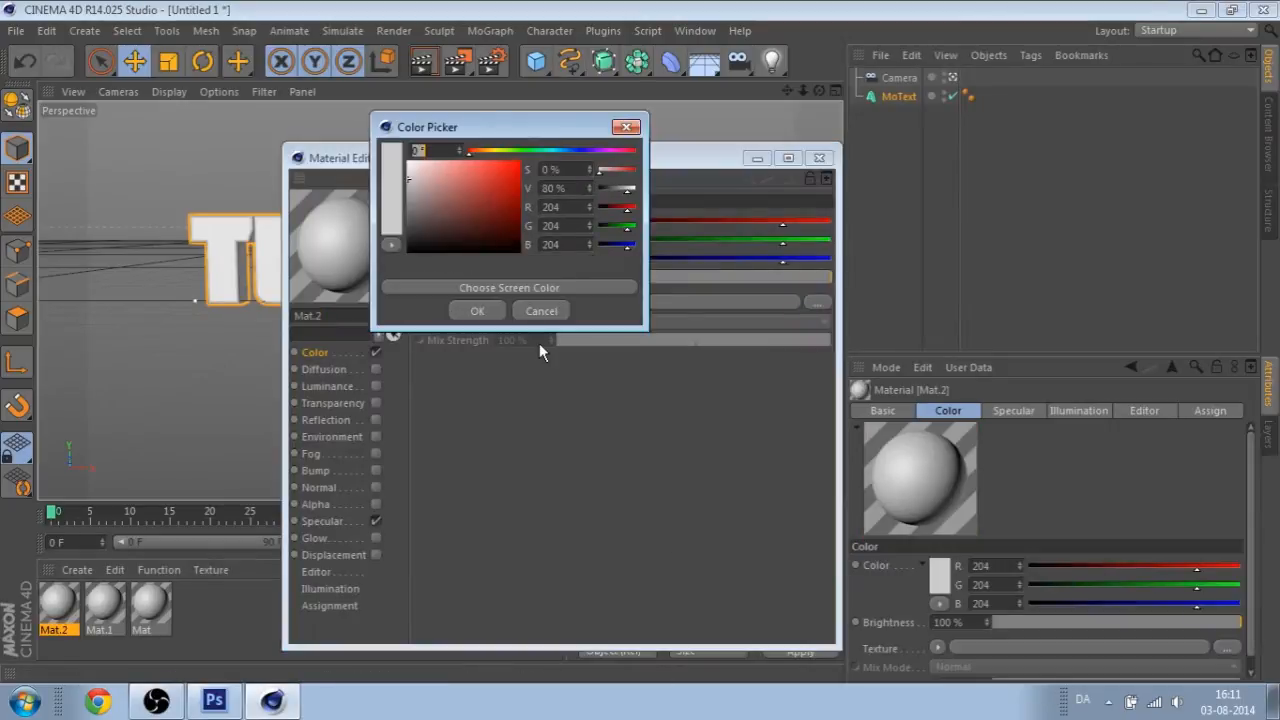
mouse_move(488, 185)
mouse_down()
mouse_move(507, 161)
mouse_move(497, 183)
mouse_move(547, 152)
mouse_move(494, 189)
mouse_up()
click(487, 311)
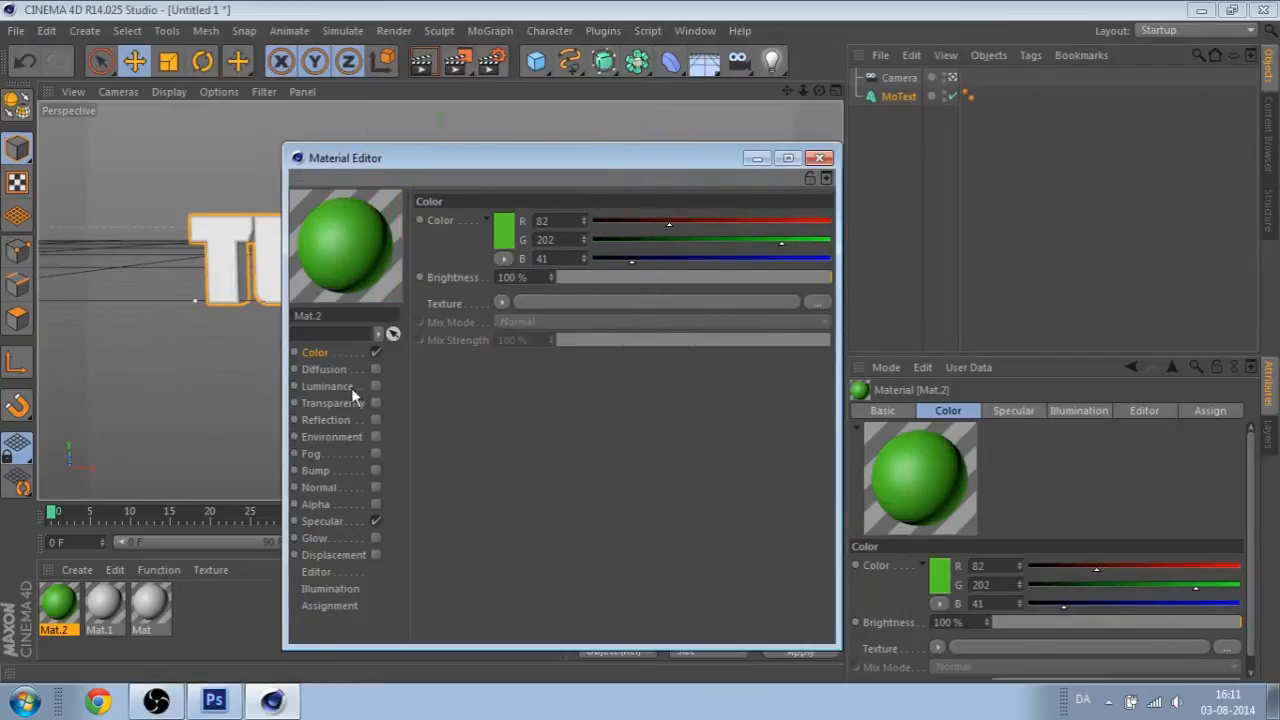
right_click(340, 244)
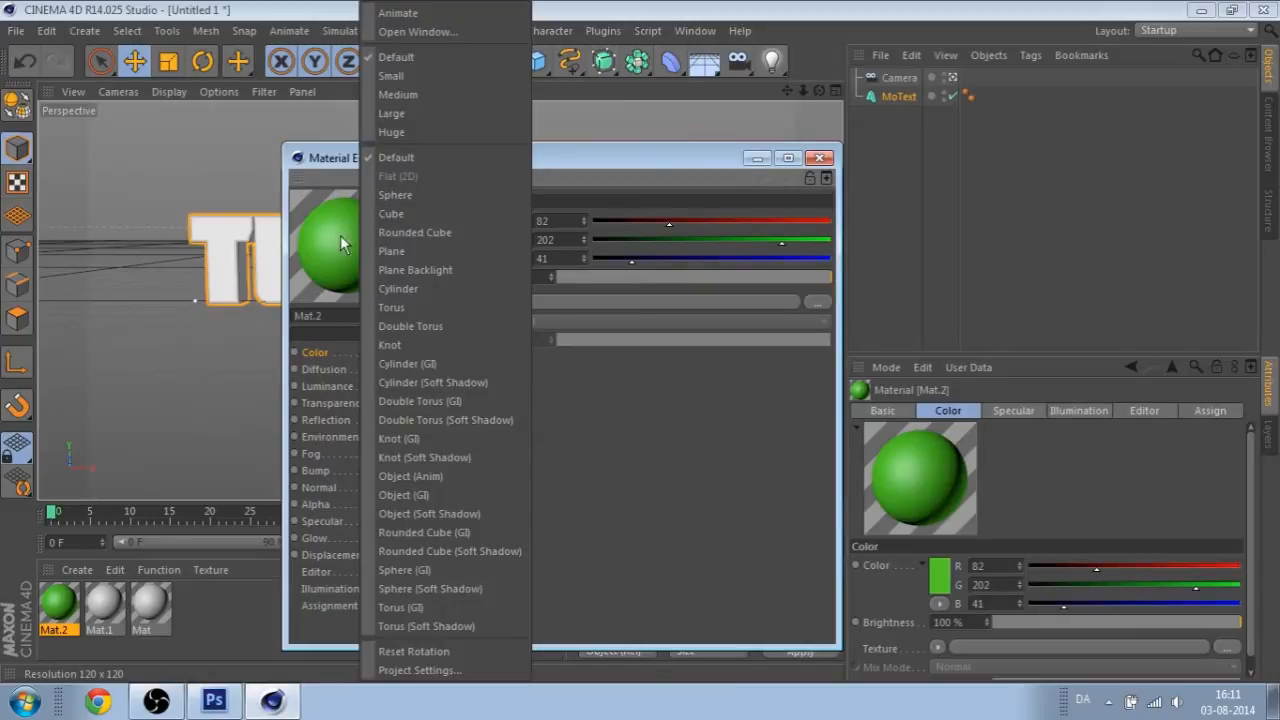
click(490, 513)
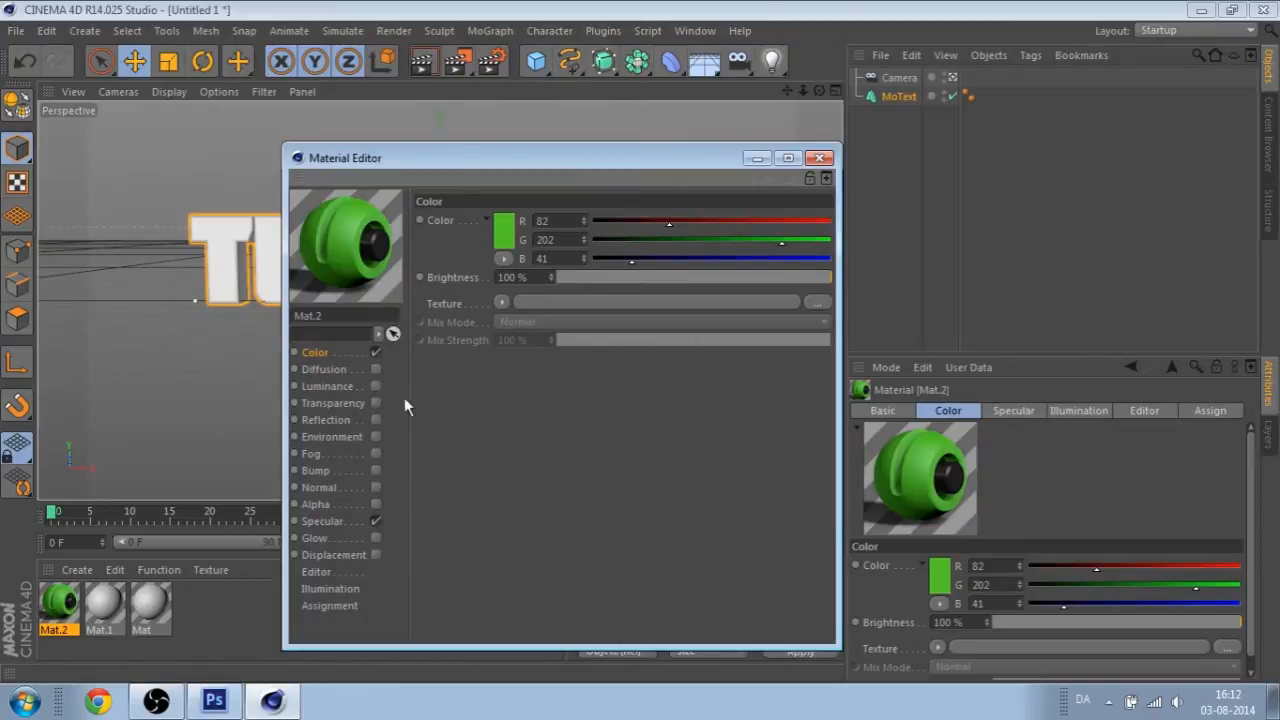
- Enable reflection on Mat.2 with 19% brightness, a Fresnel texture and 21% mix strength
click(332, 419)
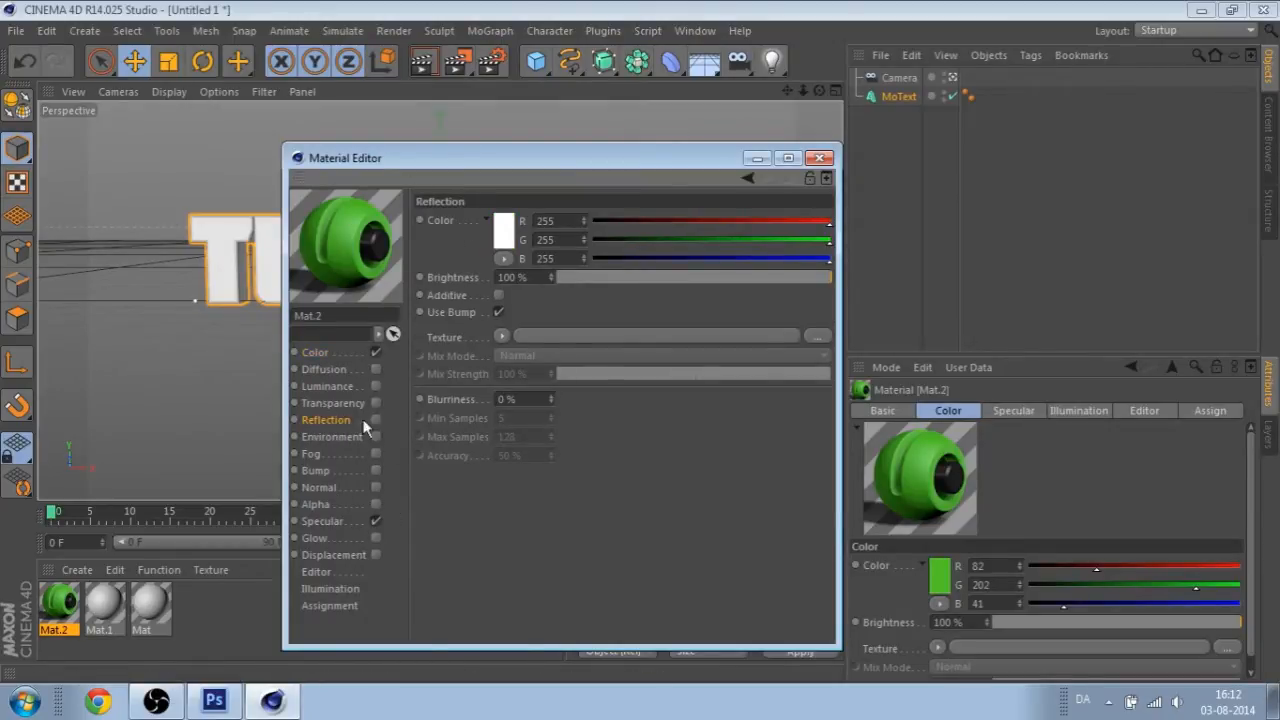
click(376, 421)
drag(627, 279, 610, 282)
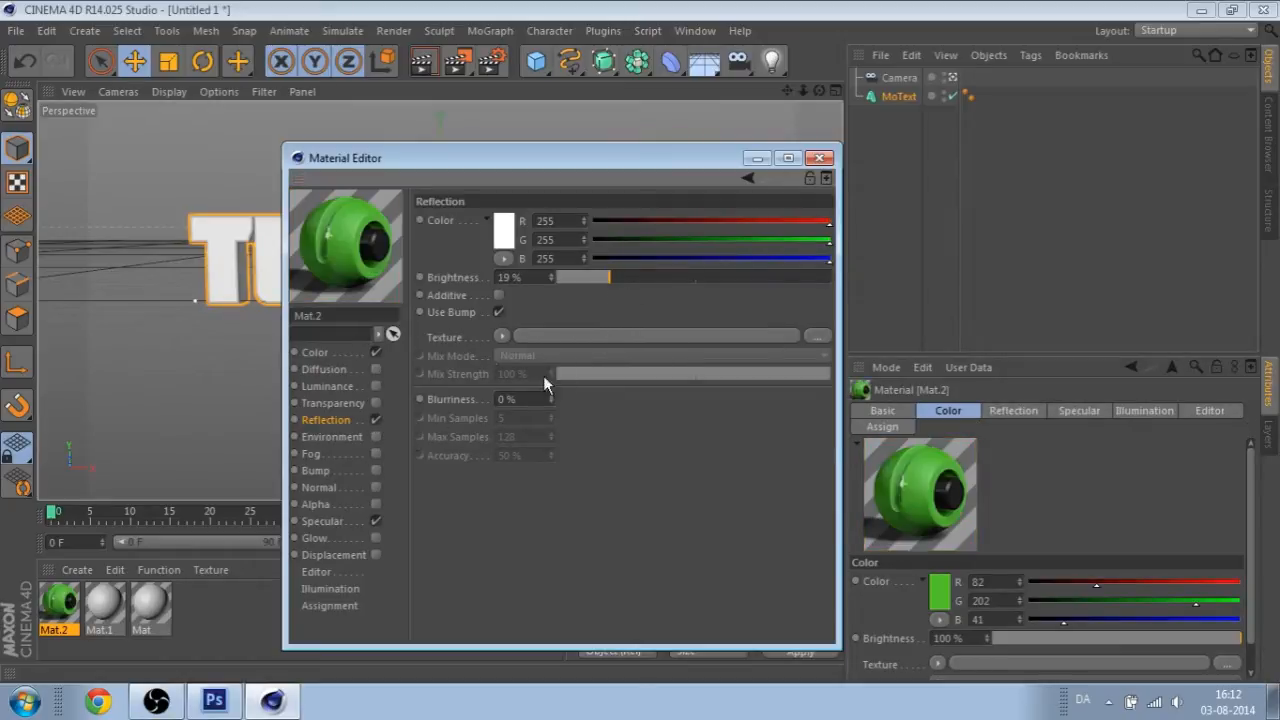
click(503, 337)
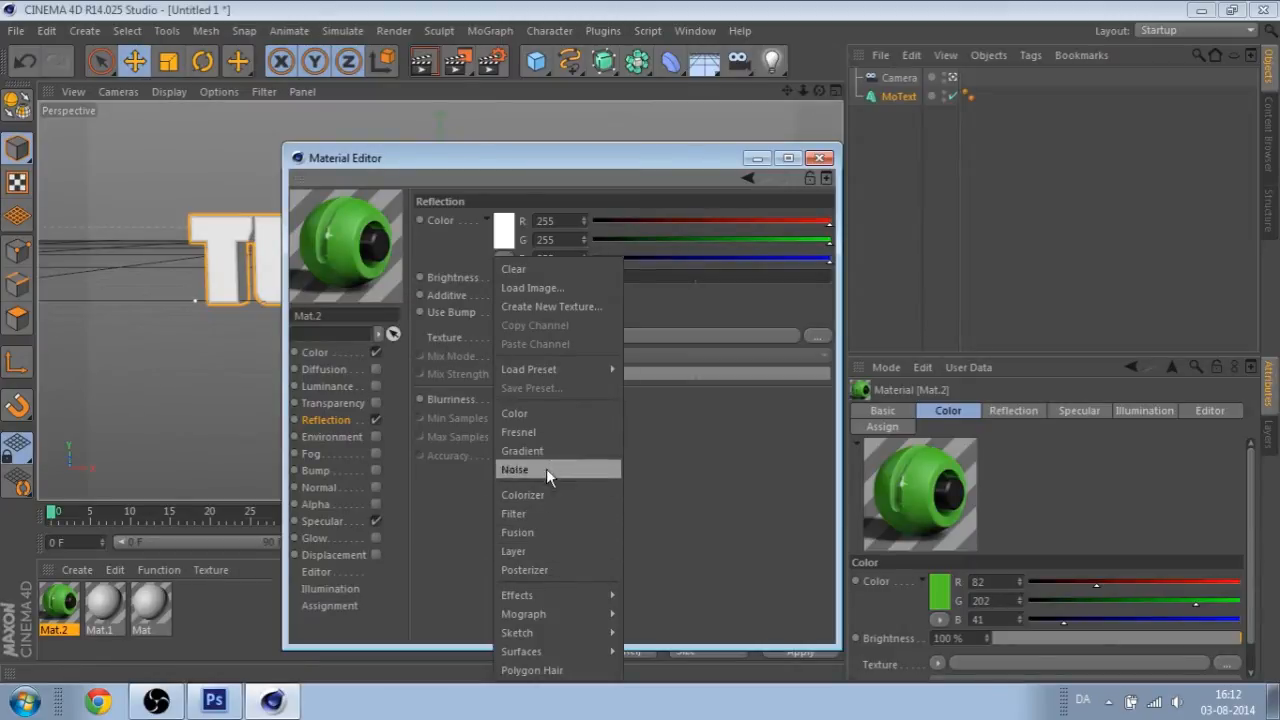
click(543, 436)
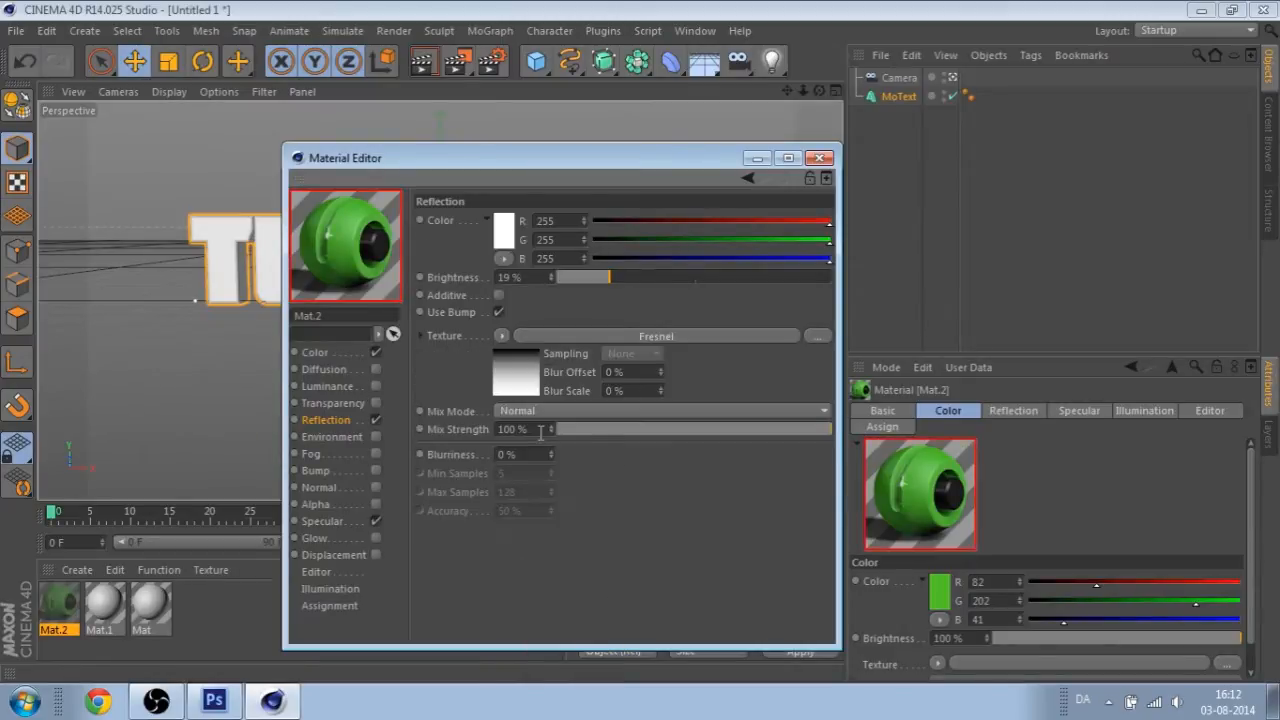
click(611, 430)
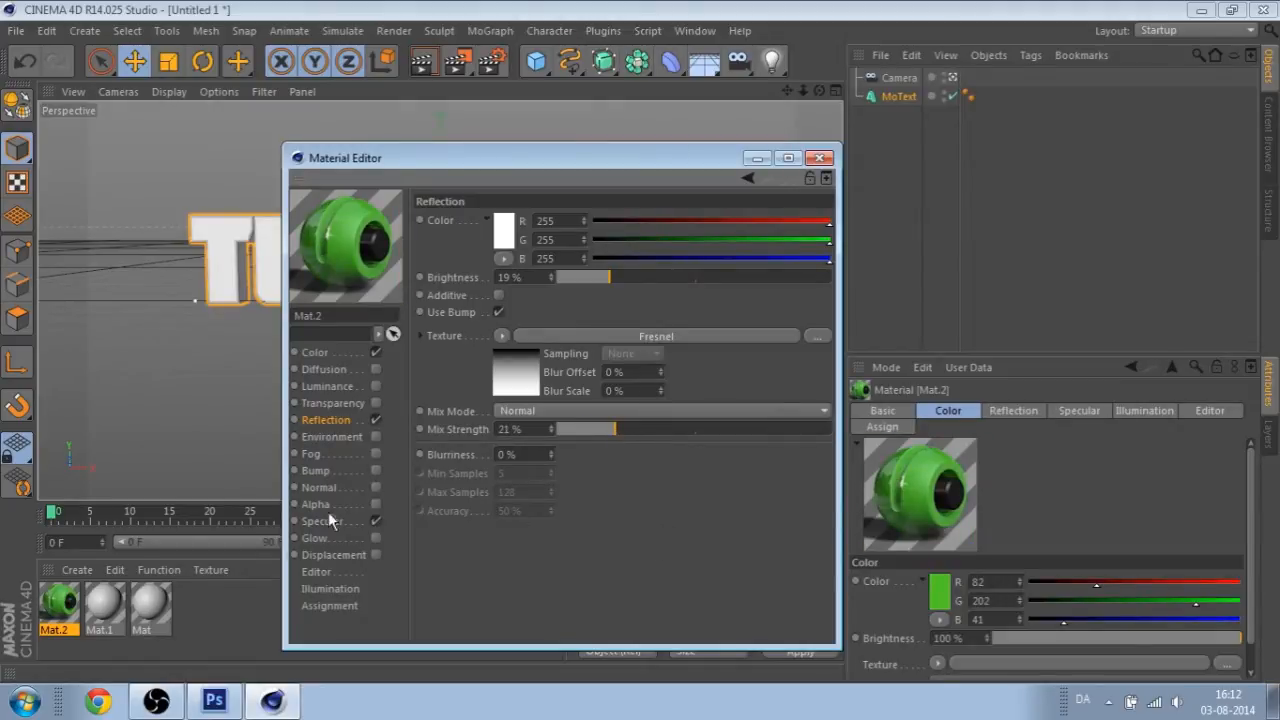
- Enable displacement on Mat.2 with a Noise texture and inspect the material in an enlarged preview window
click(336, 556)
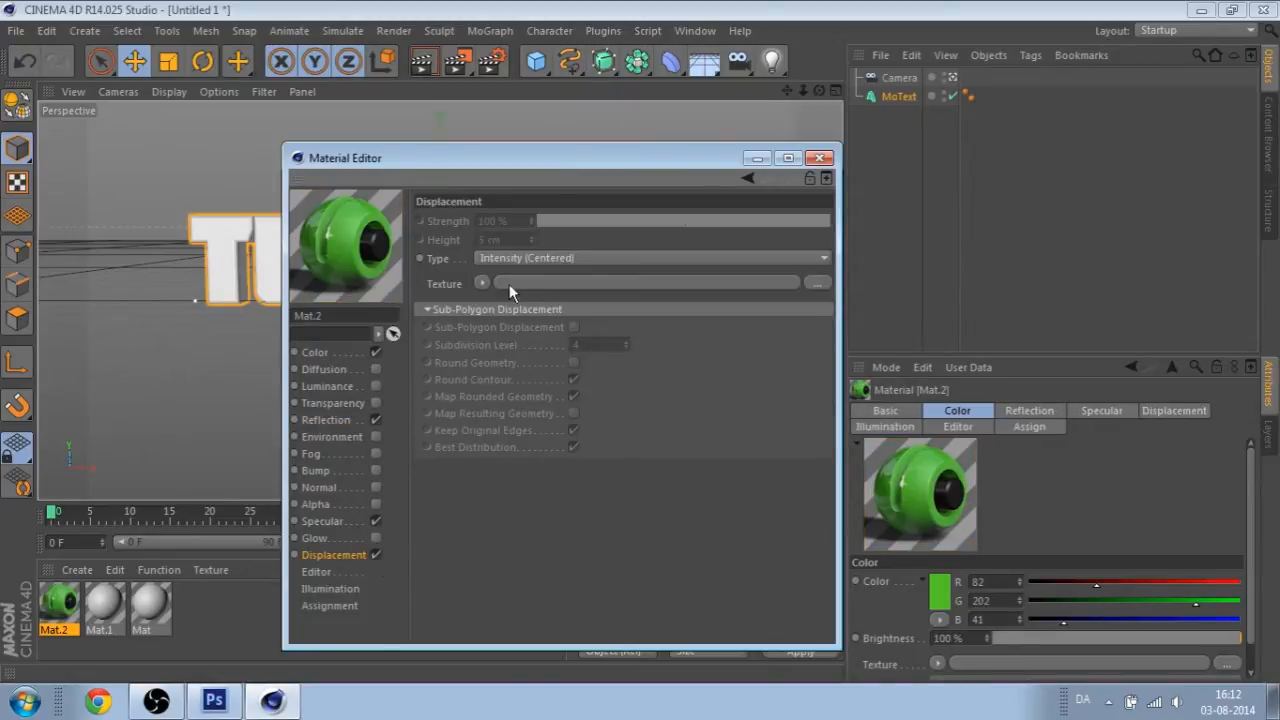
click(483, 283)
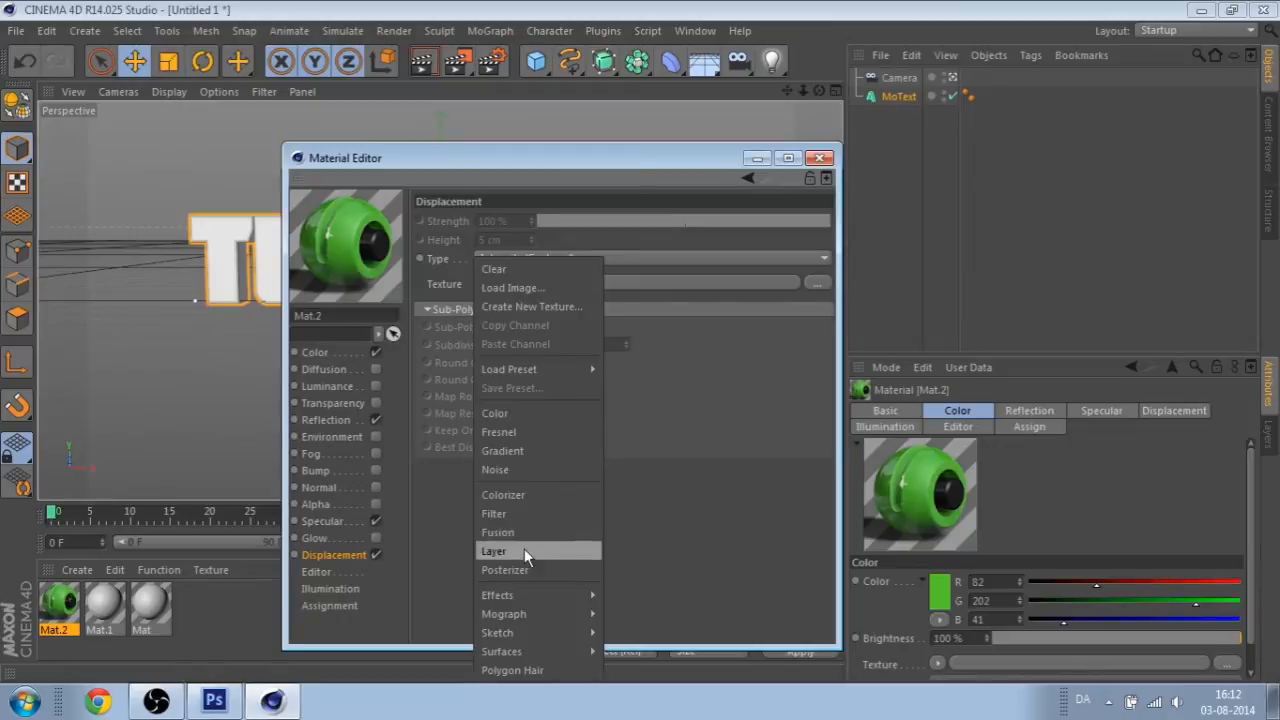
click(524, 469)
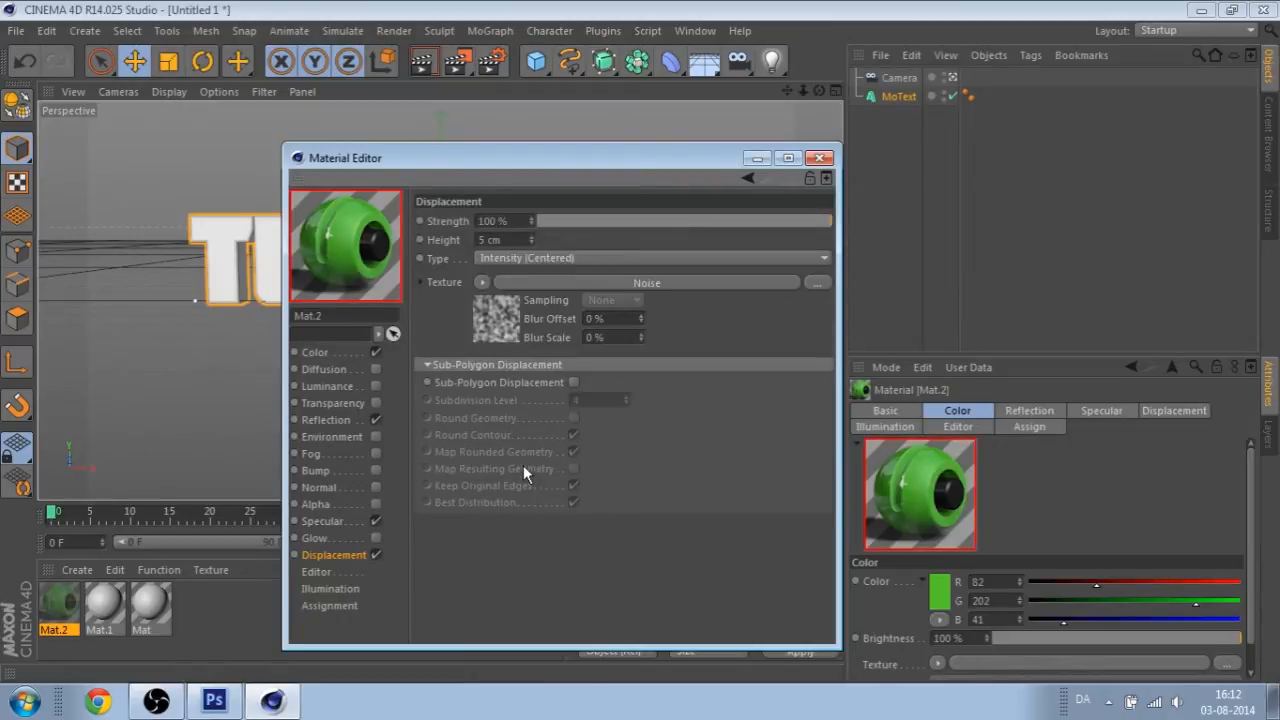
right_click(340, 252)
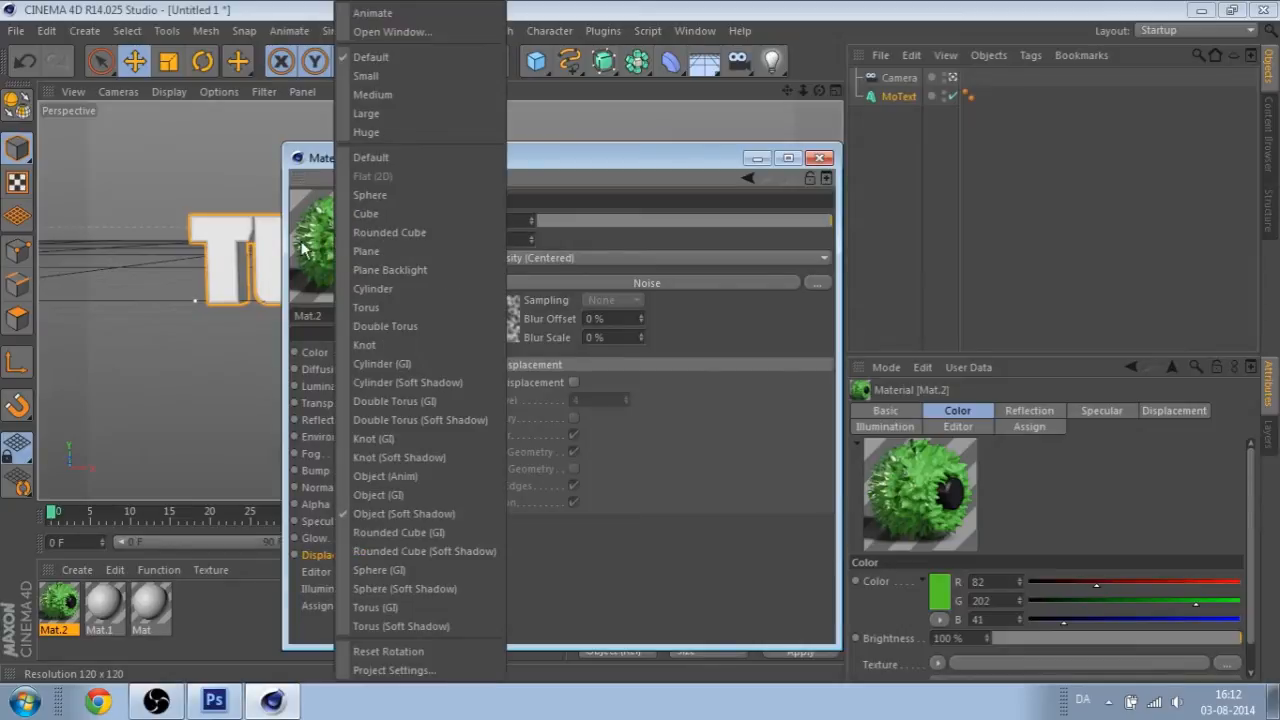
click(385, 31)
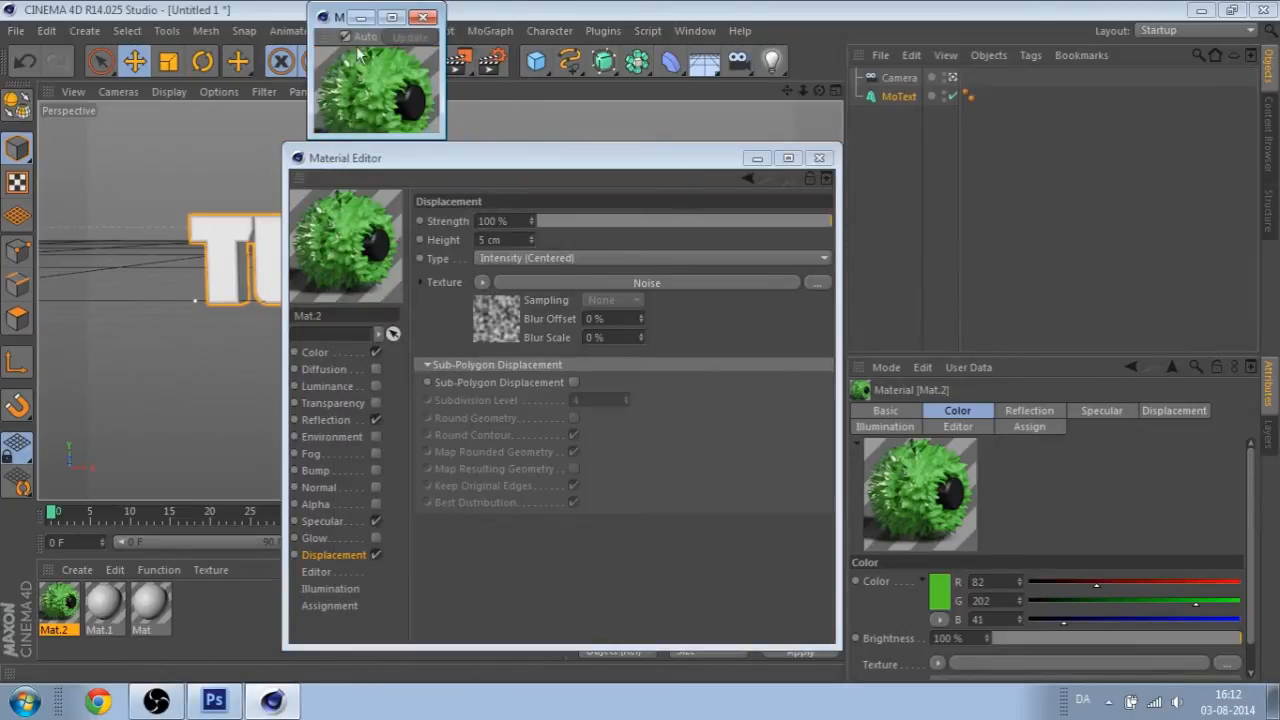
drag(441, 135, 658, 350)
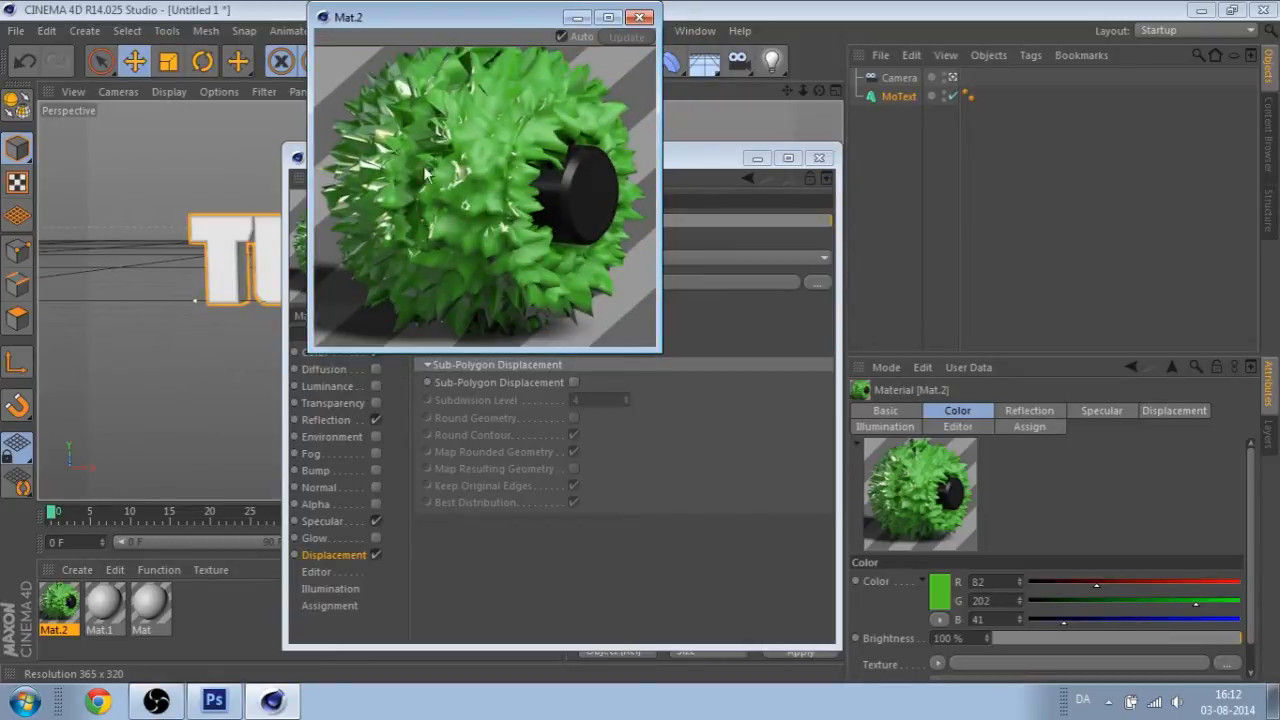
click(639, 17)
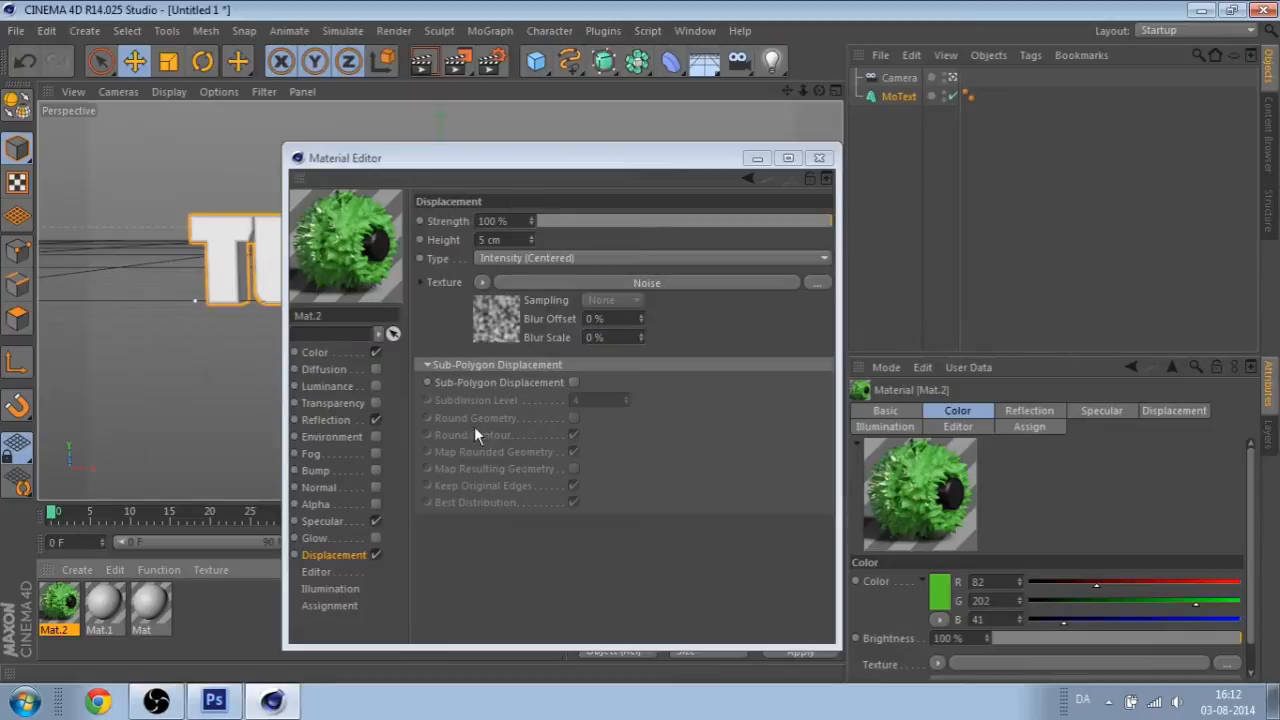
- Change Mat.2's displacement noise type to Box Noise and set the displacement strength to 25%
click(500, 318)
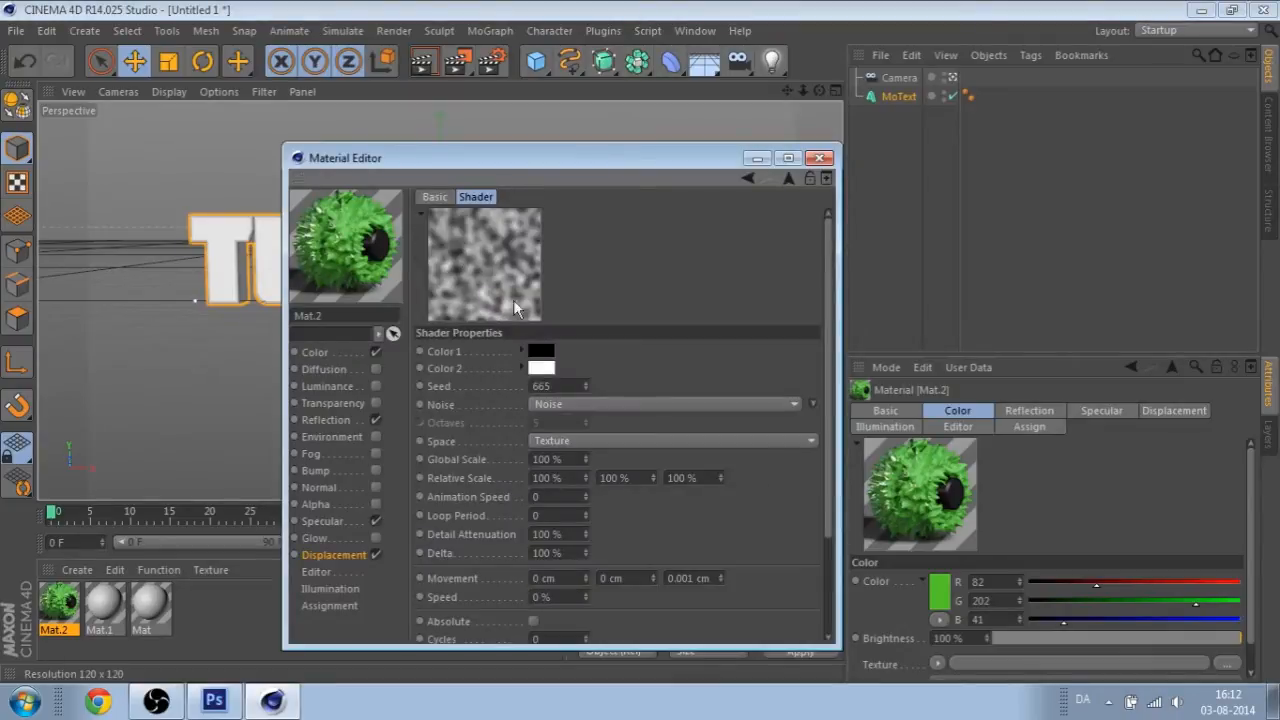
click(573, 404)
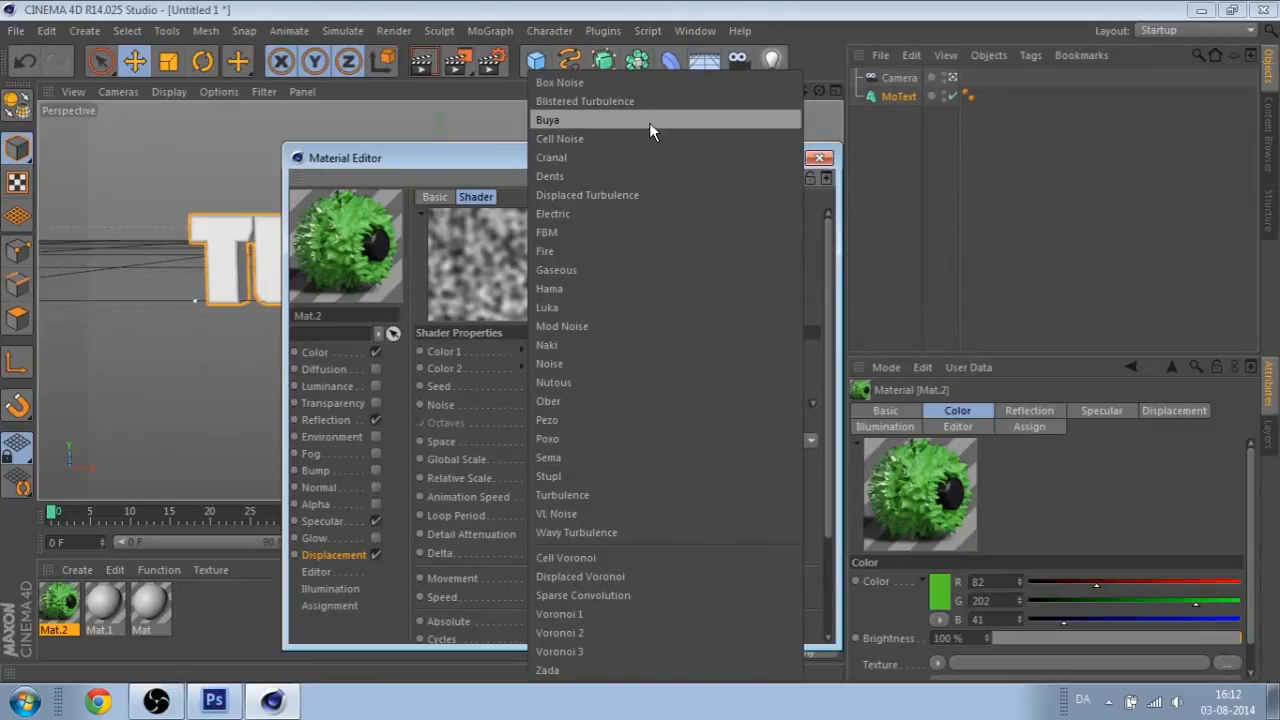
click(619, 86)
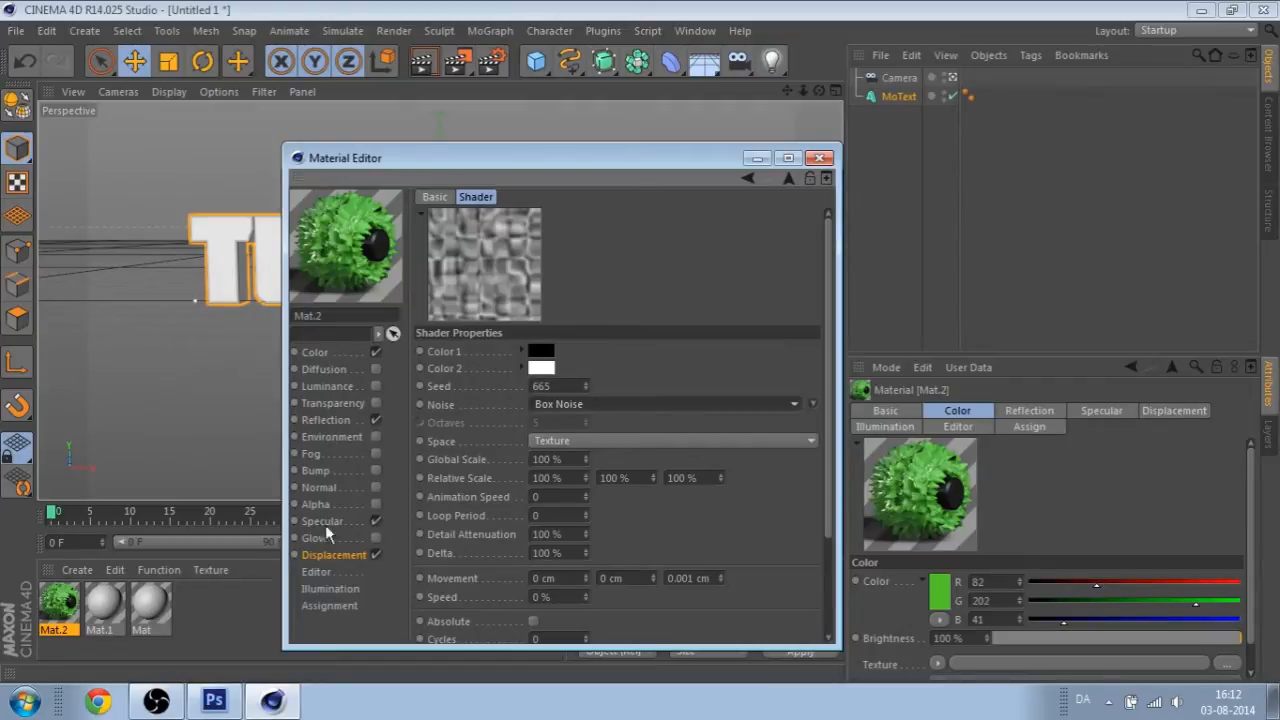
click(323, 556)
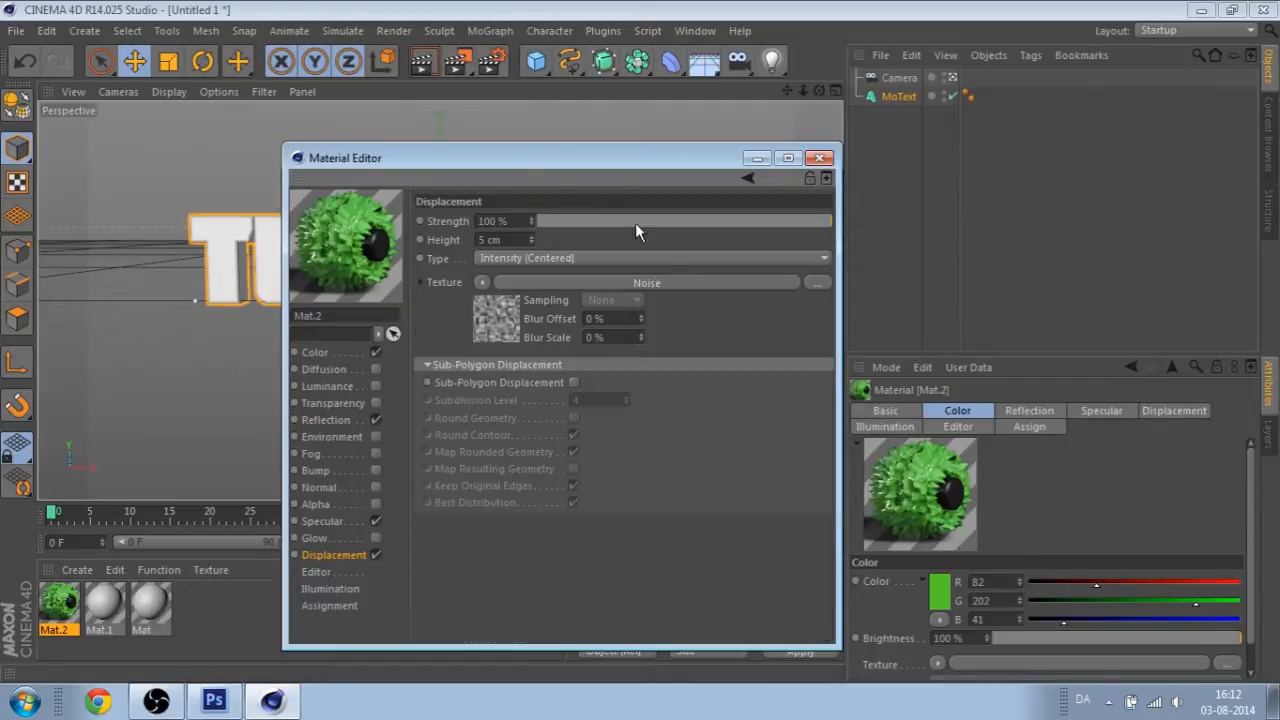
drag(553, 224, 722, 217)
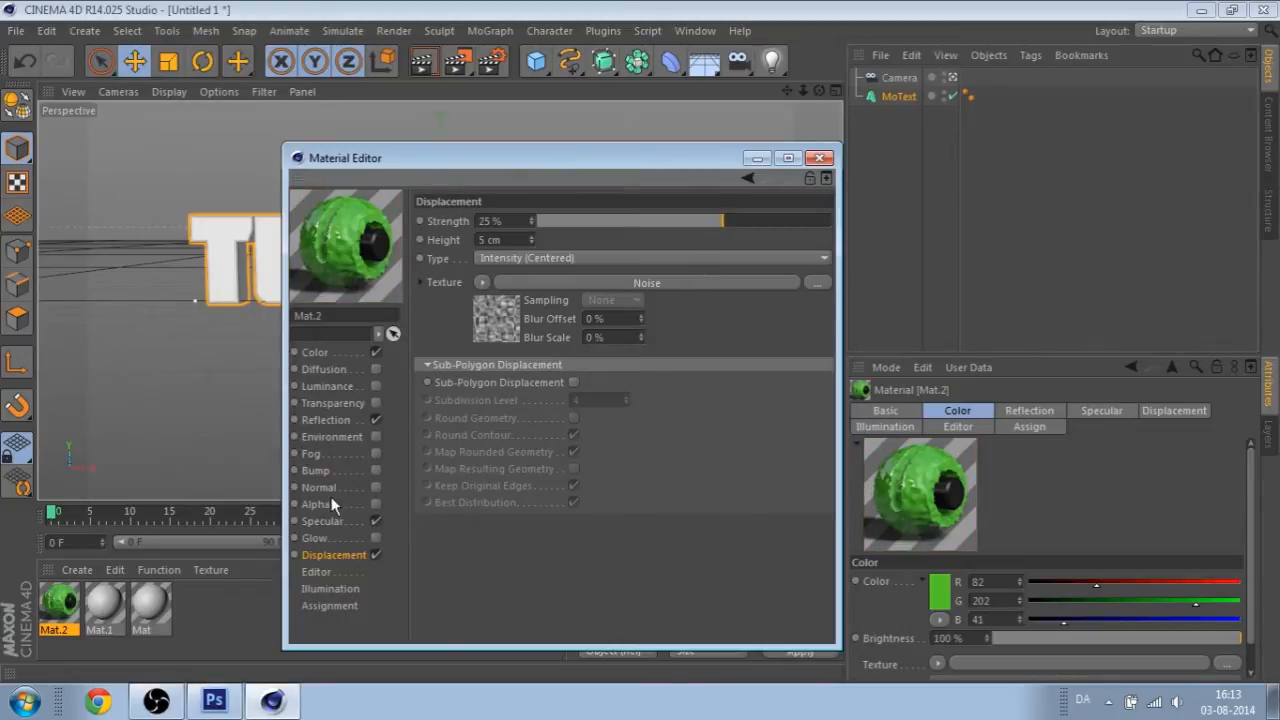
click(819, 158)
- Color the Mat.1 material dark grey with R, G and B at 33
double_click(104, 606)
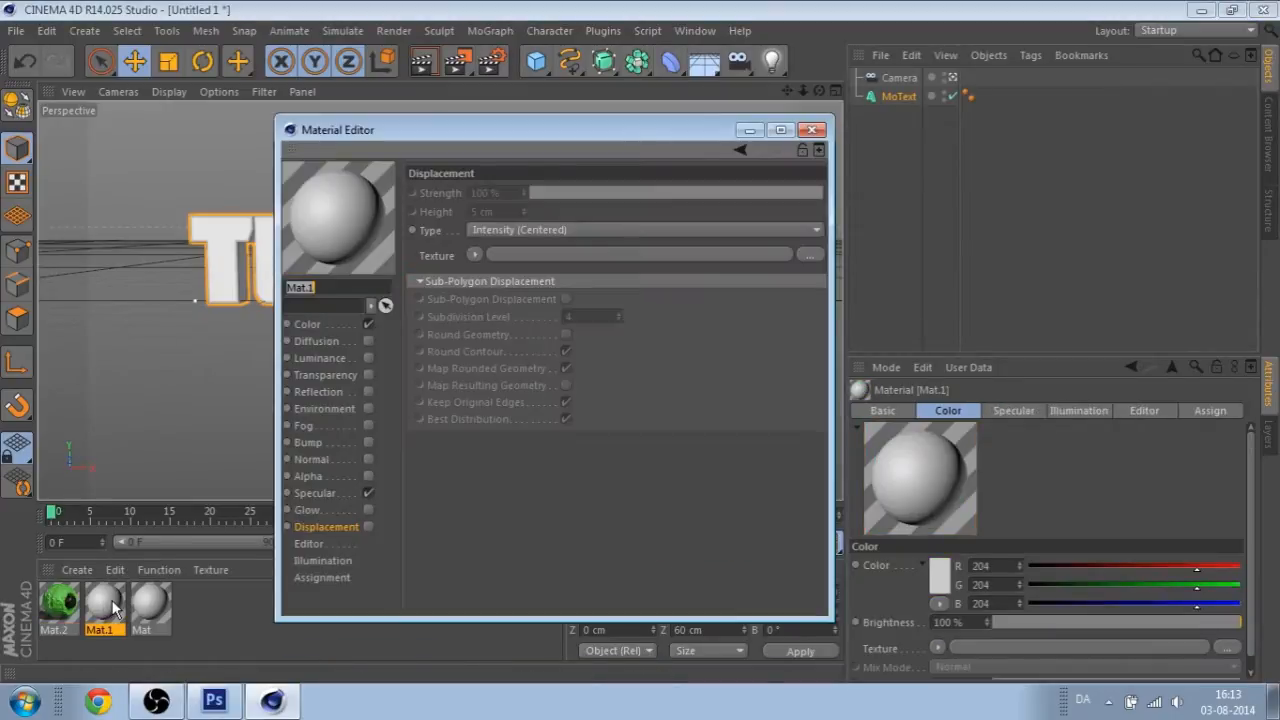
click(307, 324)
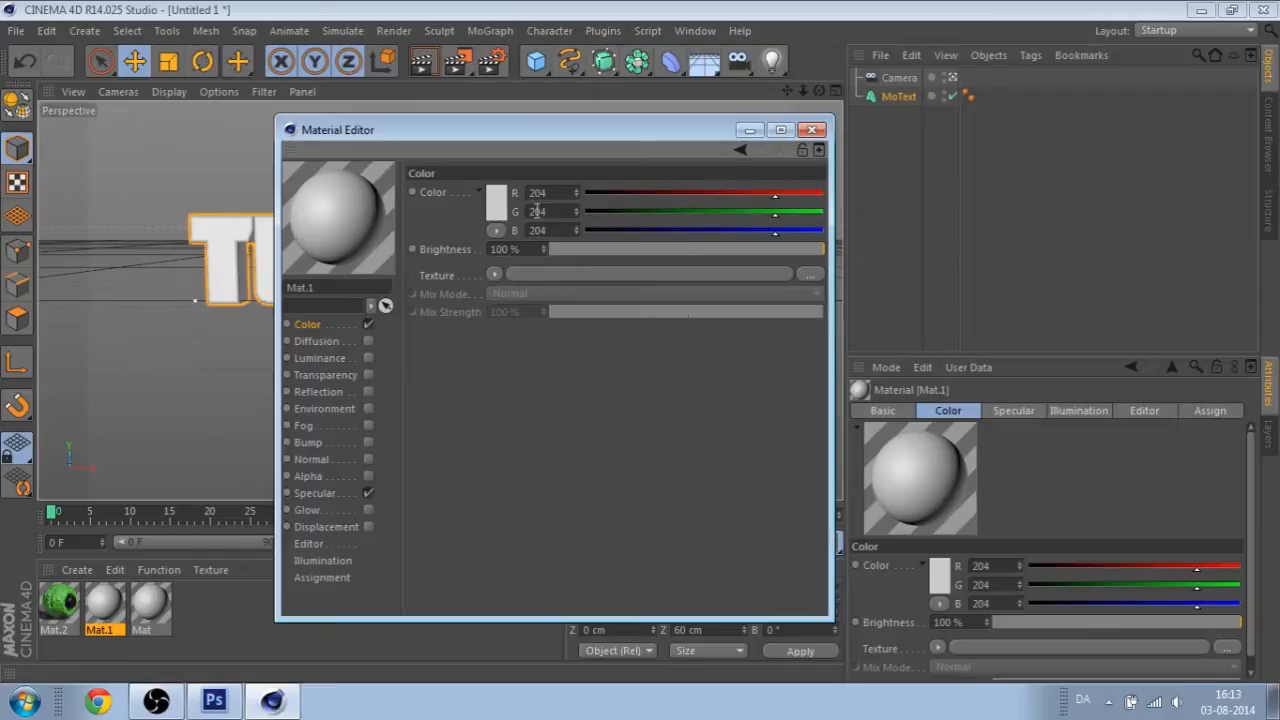
click(501, 203)
drag(401, 182, 361, 221)
click(468, 291)
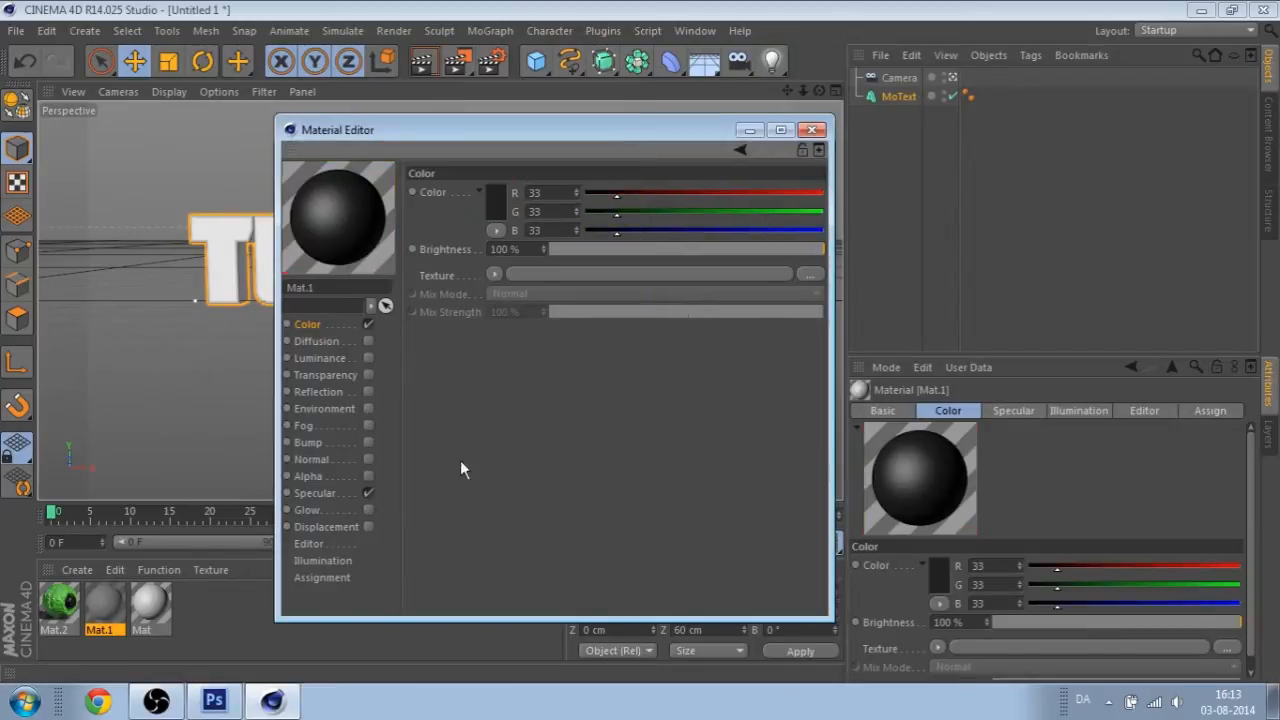
- Darken the Mat.1 color to R, G and B at 15 and switch its preview to Object (Soft Shadow)
click(501, 192)
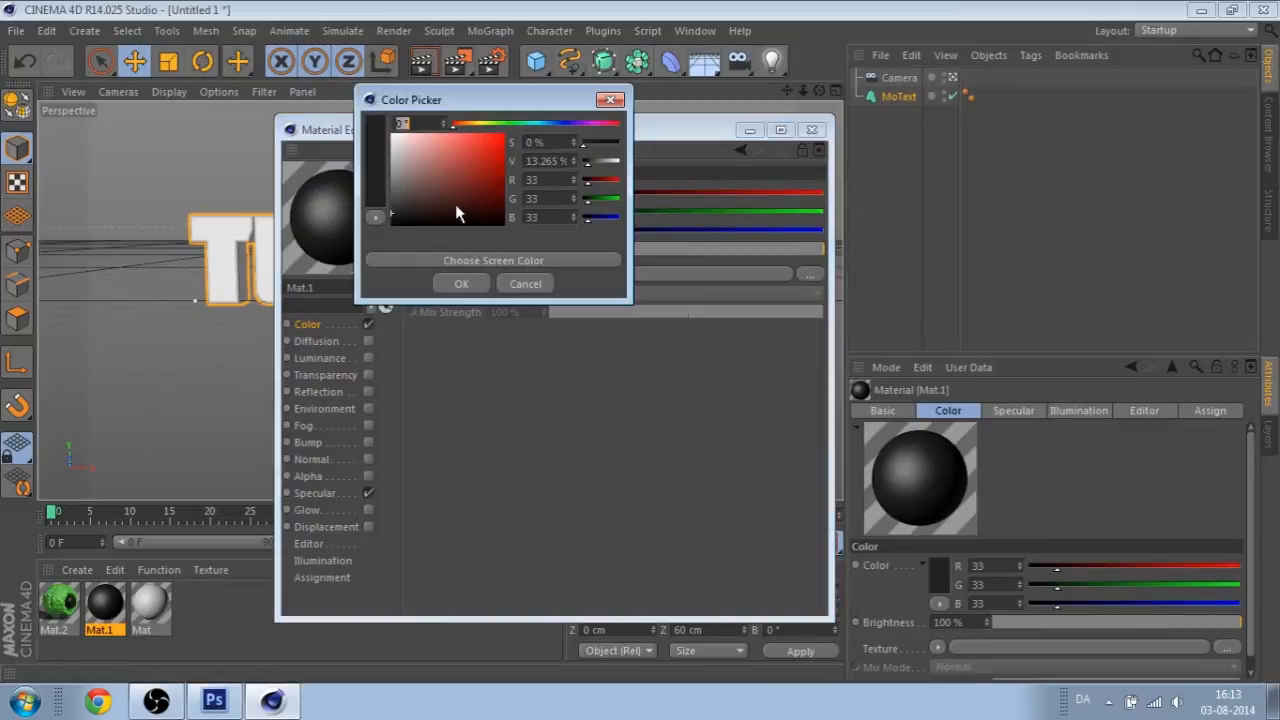
click(395, 221)
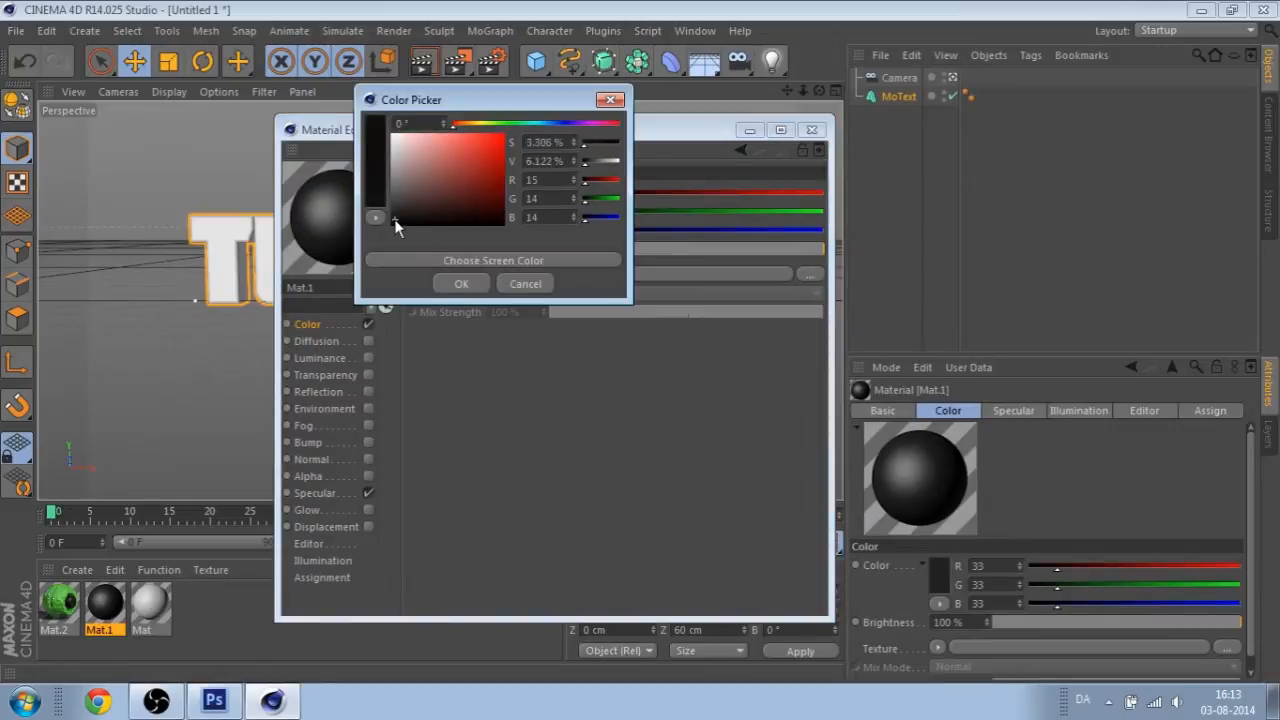
click(469, 284)
click(370, 304)
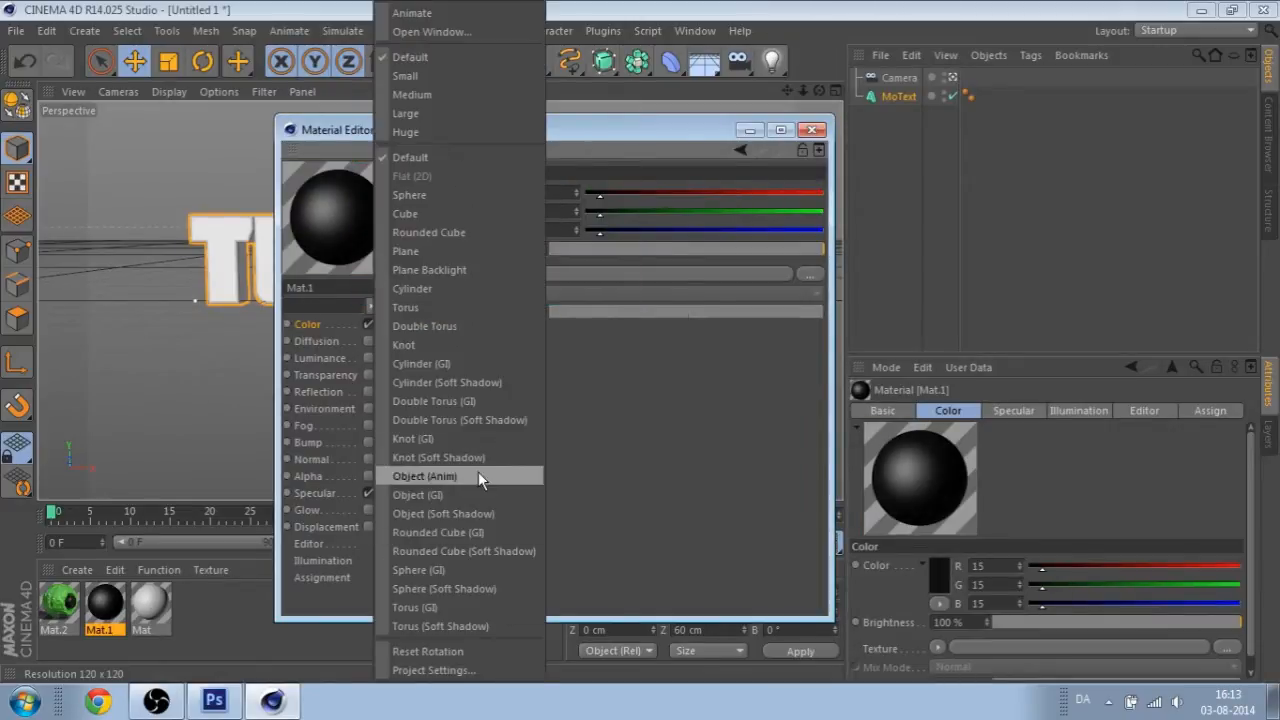
click(480, 512)
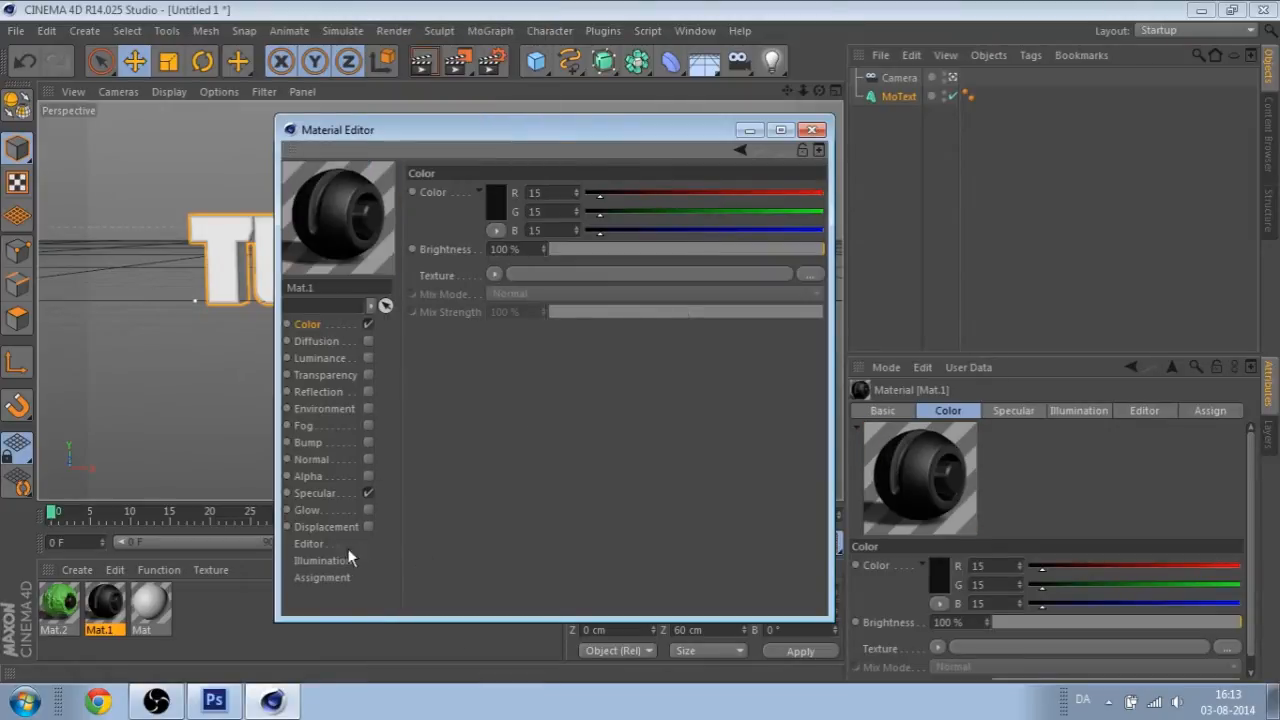
- Set Mat.1's specular mode to Colored and turn its Specular channel off
click(316, 493)
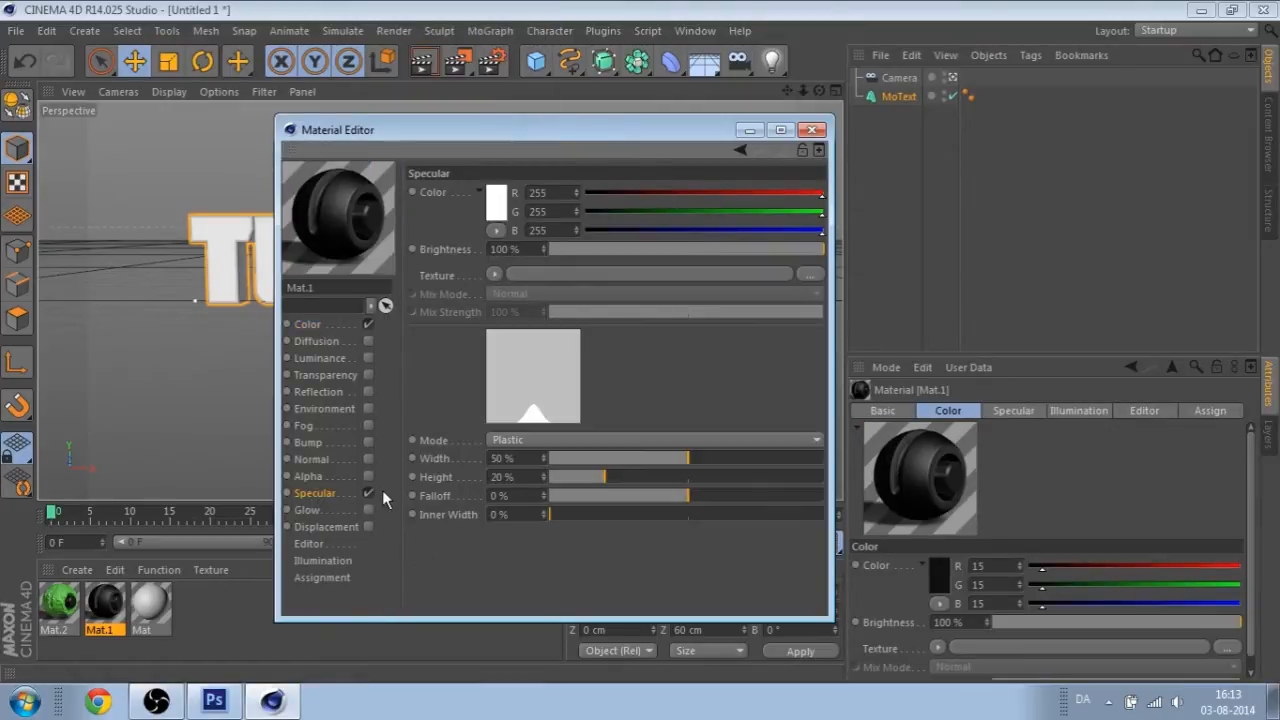
click(560, 443)
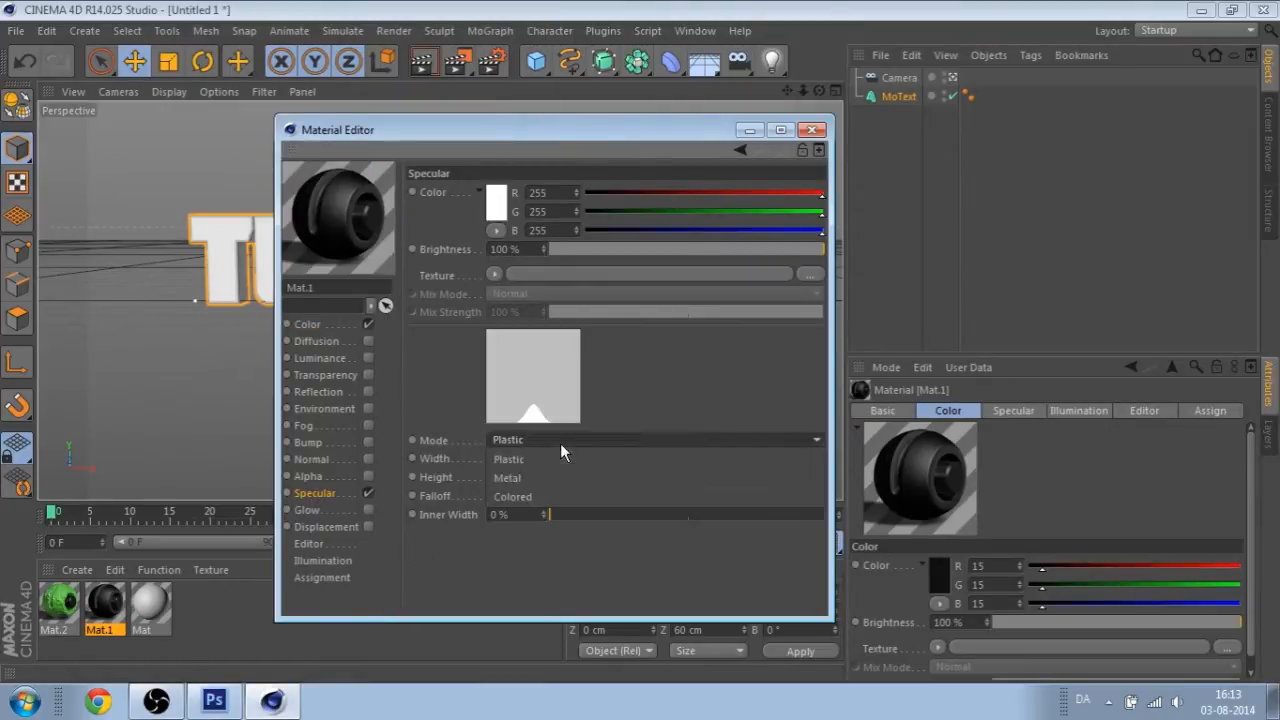
click(540, 494)
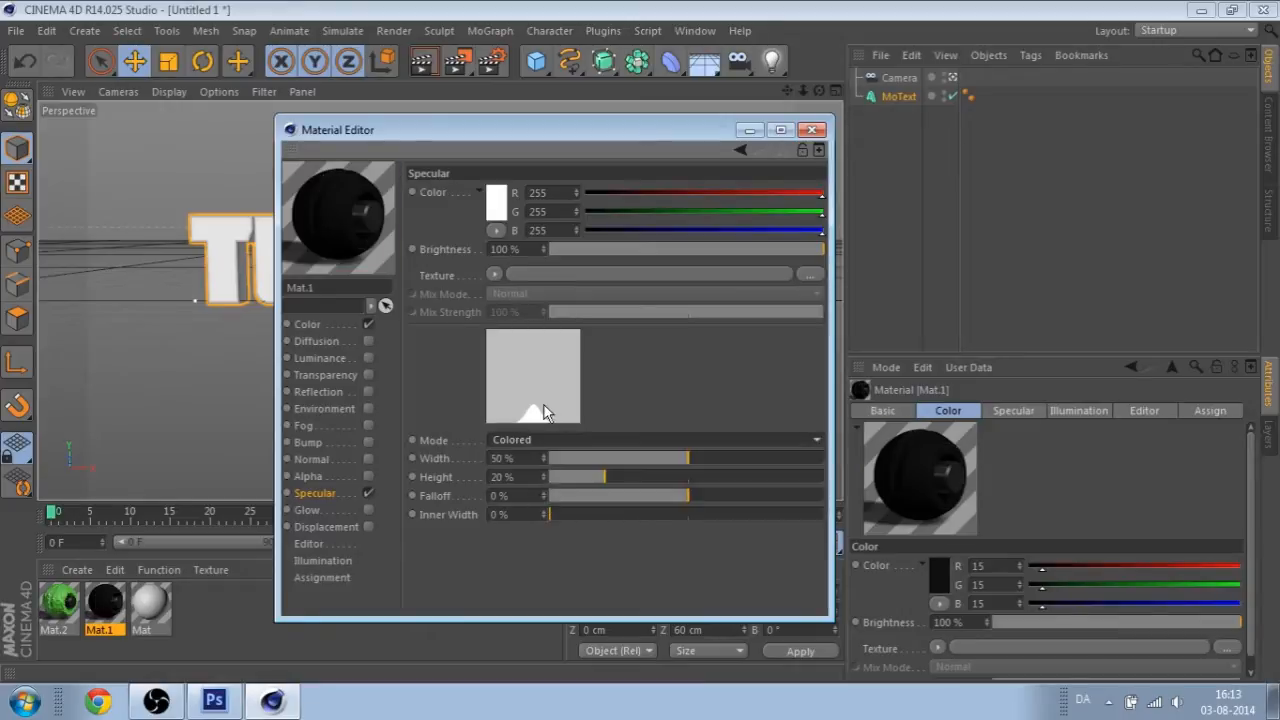
click(367, 493)
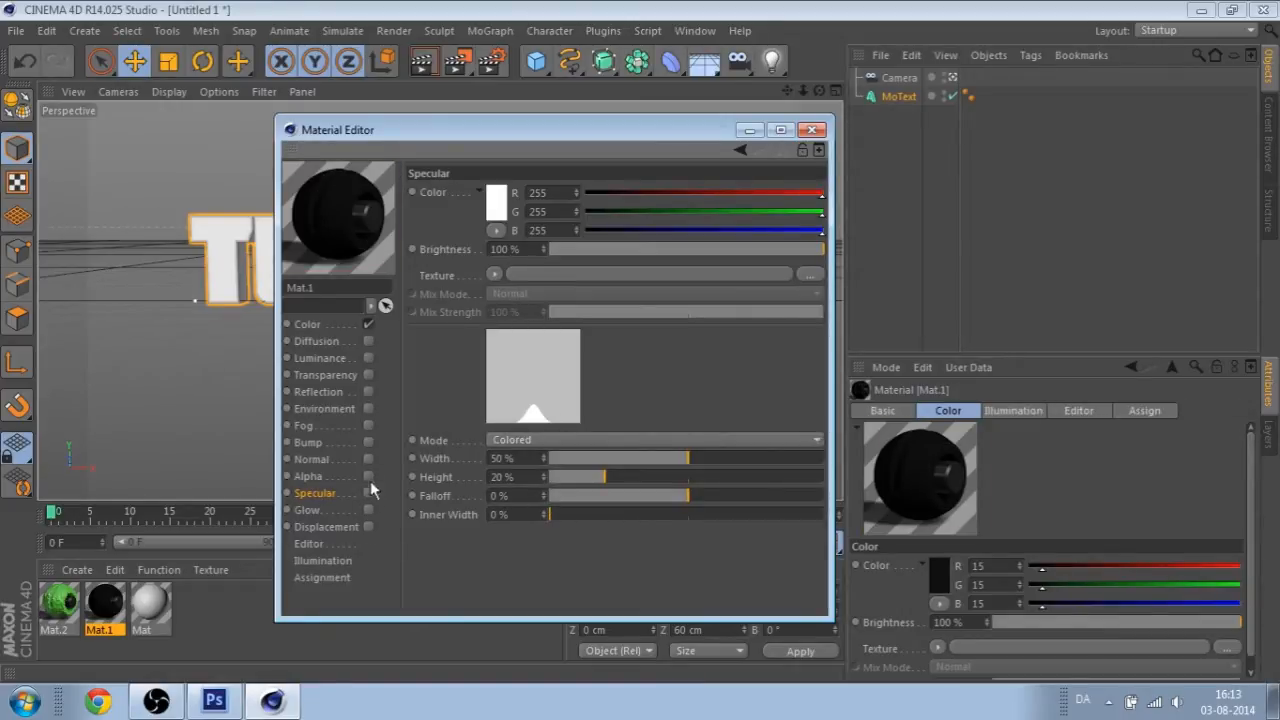
- Review Mat.1's Diffusion, Color, Transparency, Bump and Alpha channel settings and close the material editor
click(316, 341)
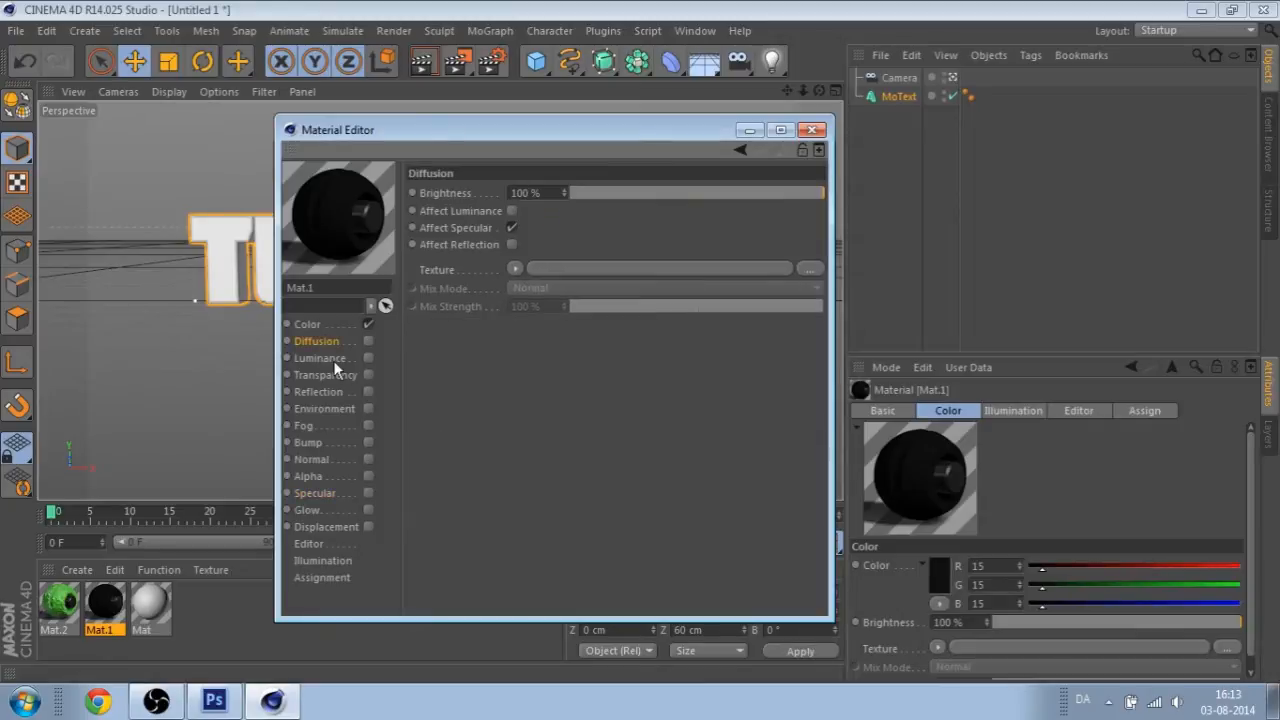
click(310, 324)
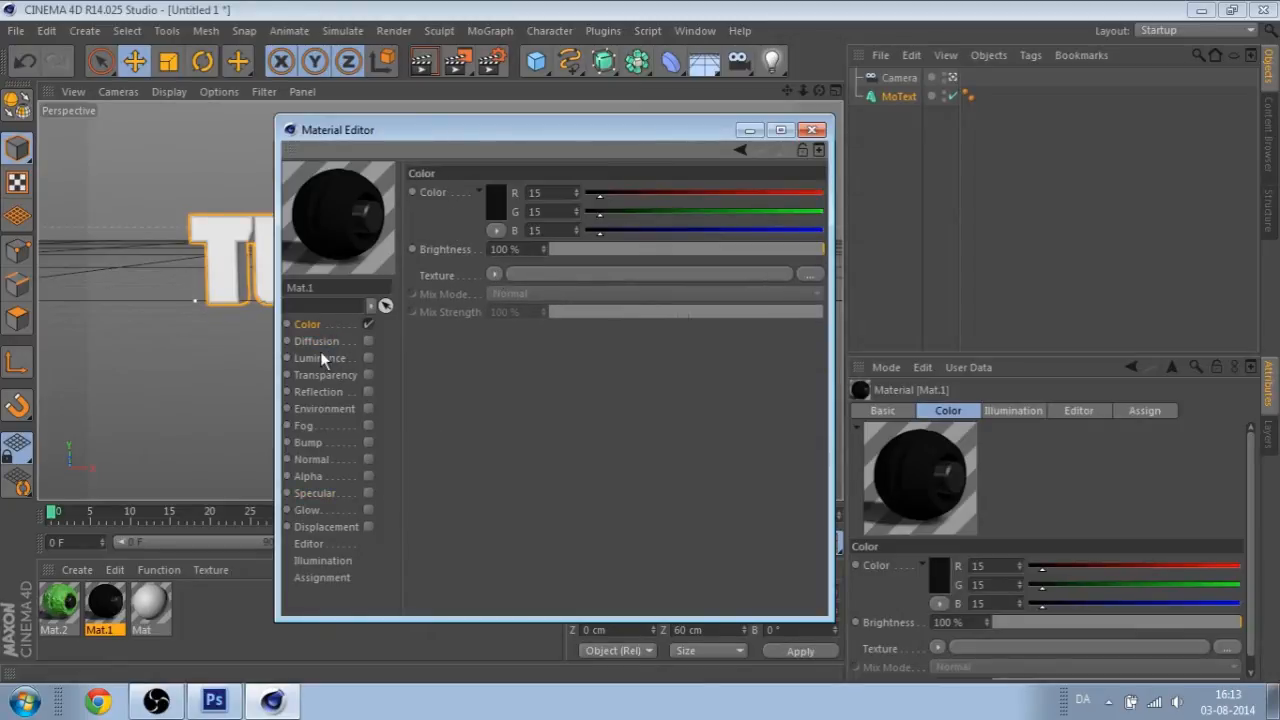
click(328, 375)
click(320, 443)
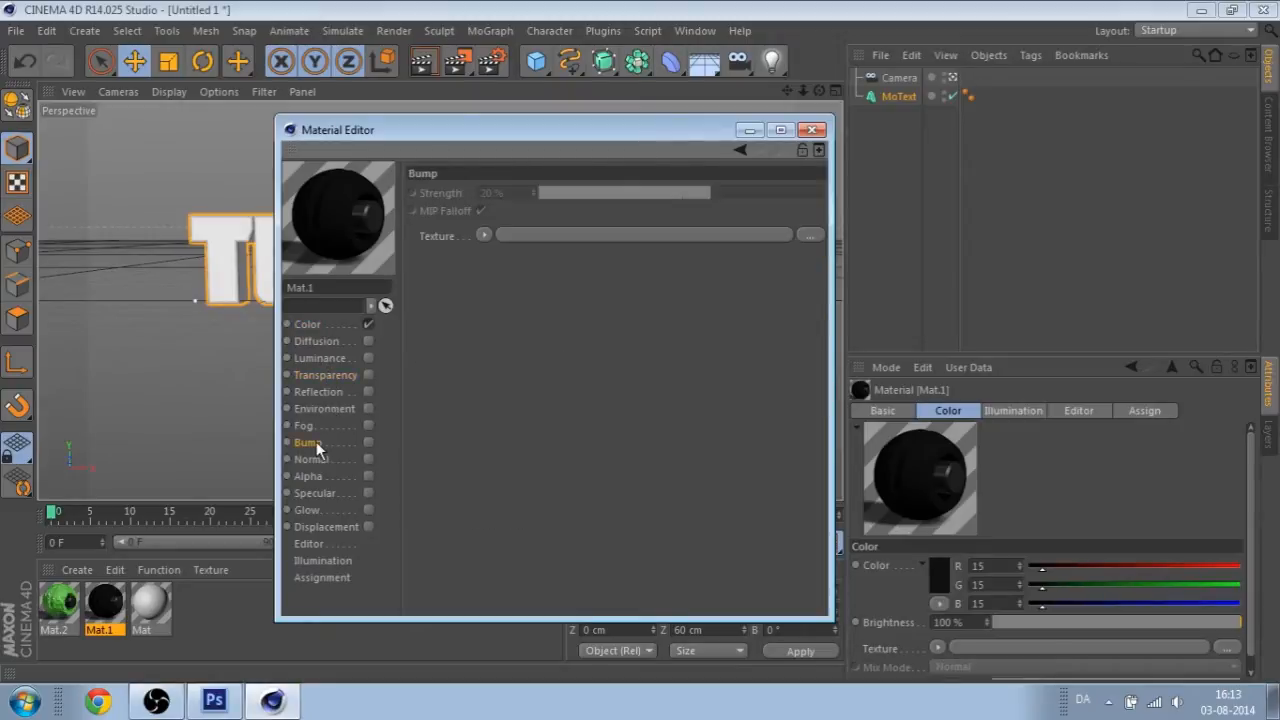
click(320, 476)
click(331, 379)
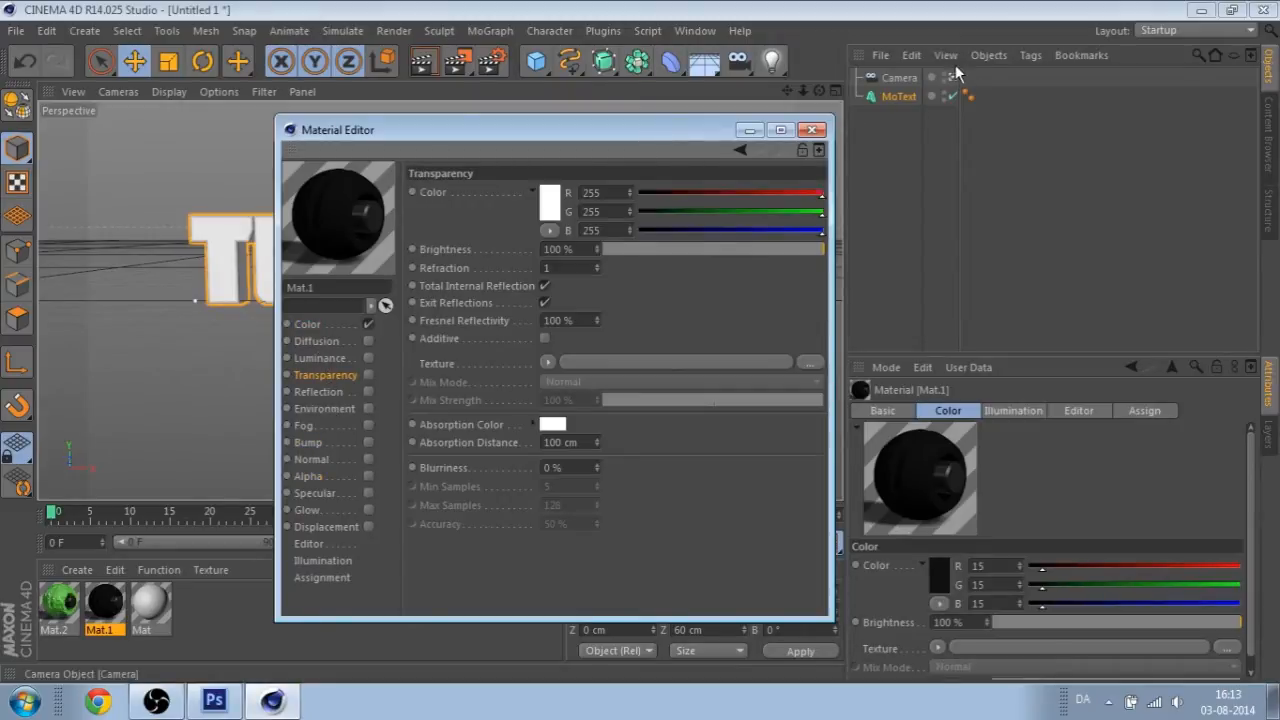
click(812, 130)
- Open the Mat material for editing and start loading an image as its color texture
double_click(160, 615)
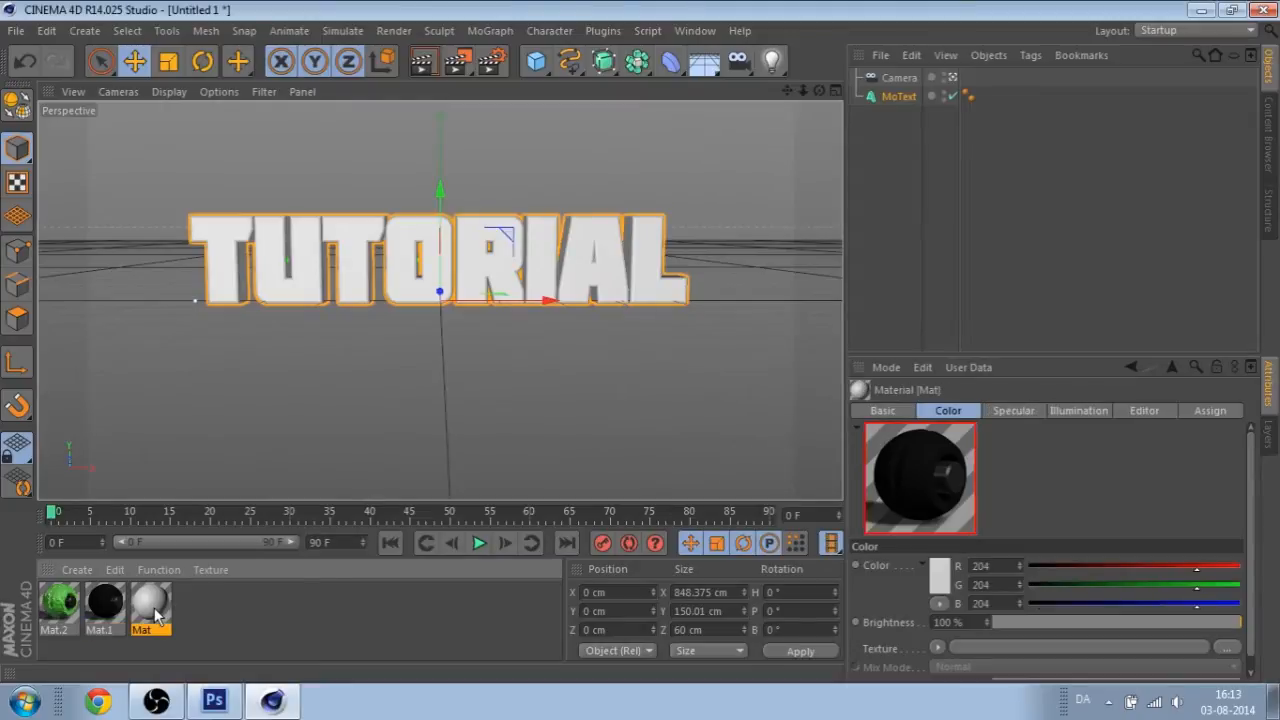
click(338, 324)
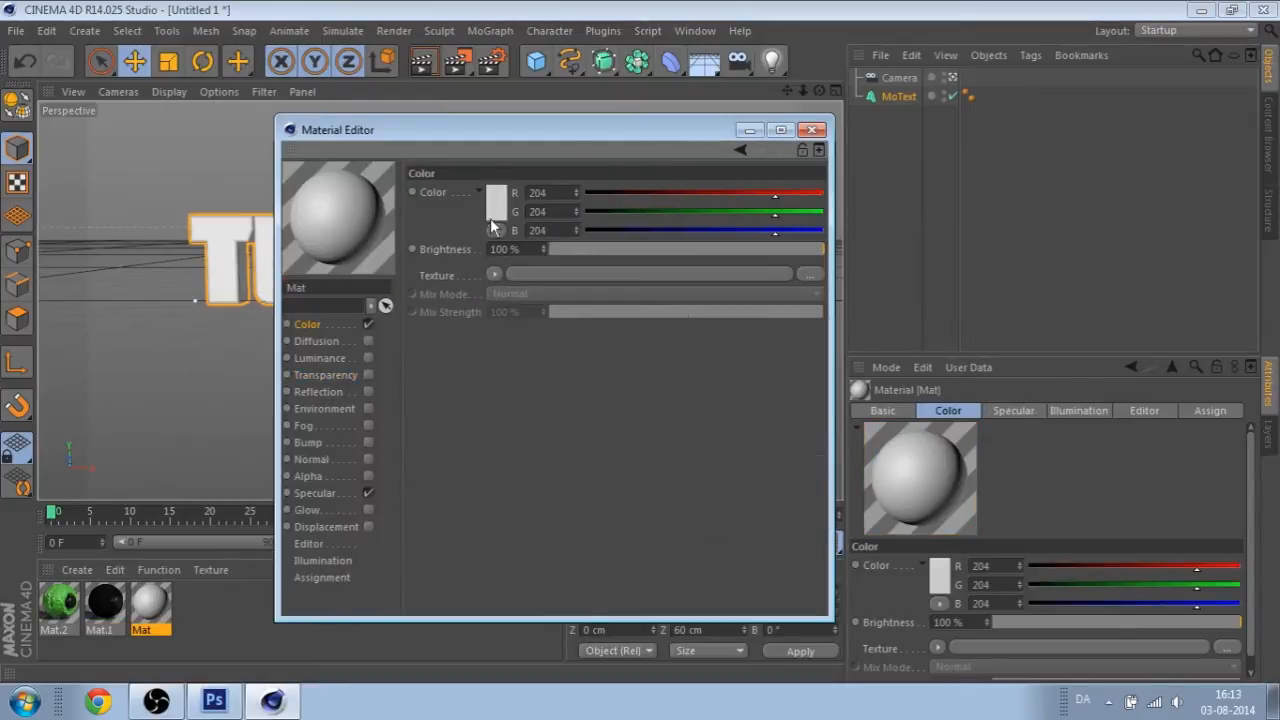
click(491, 275)
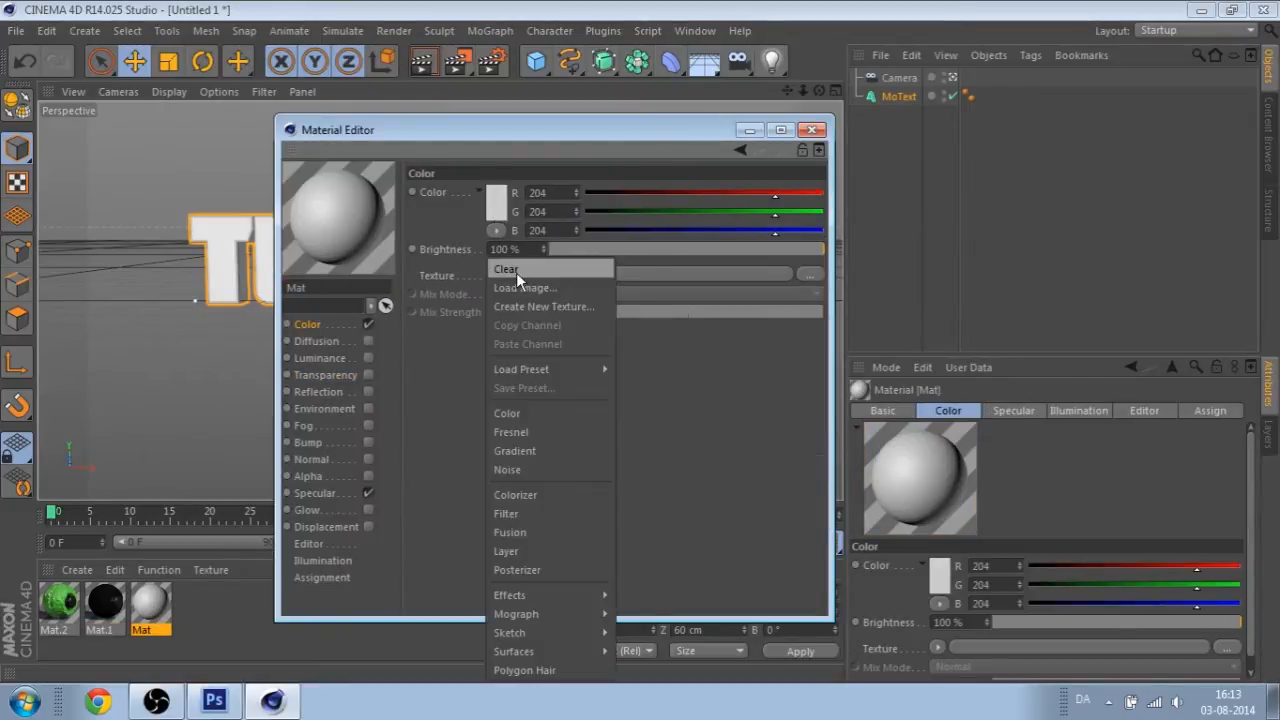
click(555, 289)
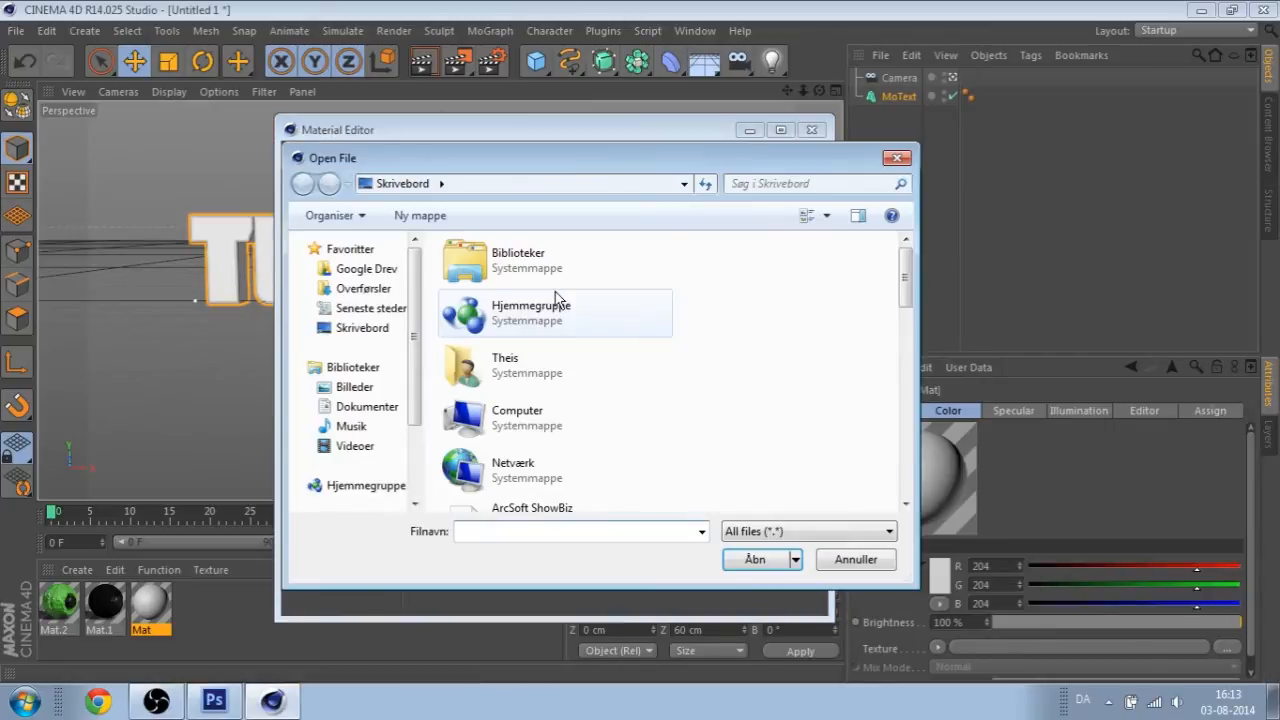
- Browse to the Sick textures folder in GoogleDrive > YouTube > Texture Pack
click(385, 270)
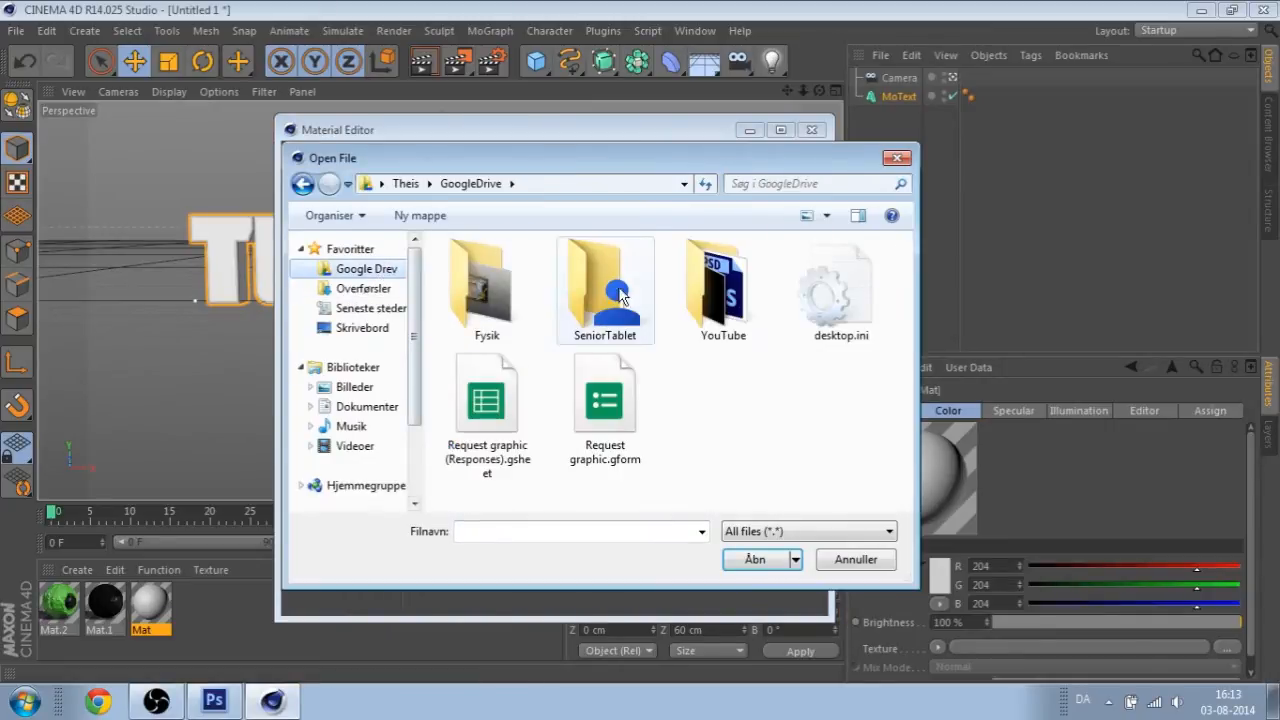
double_click(735, 320)
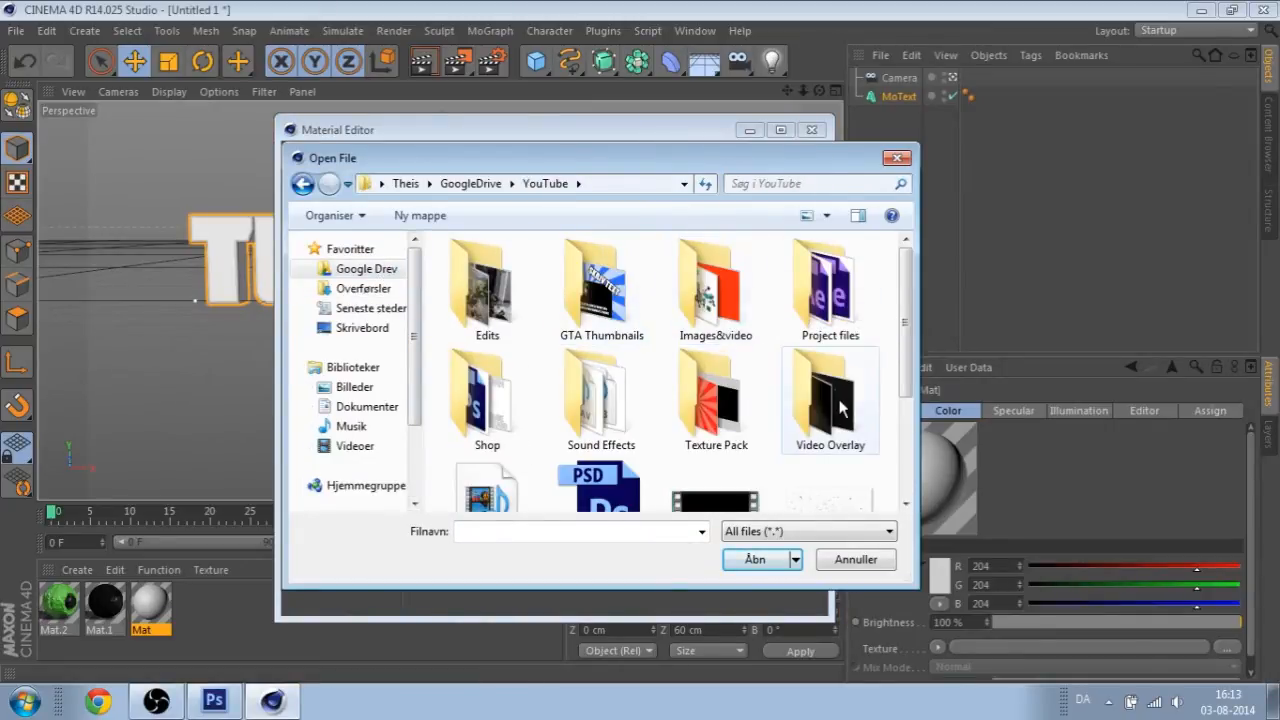
double_click(716, 285)
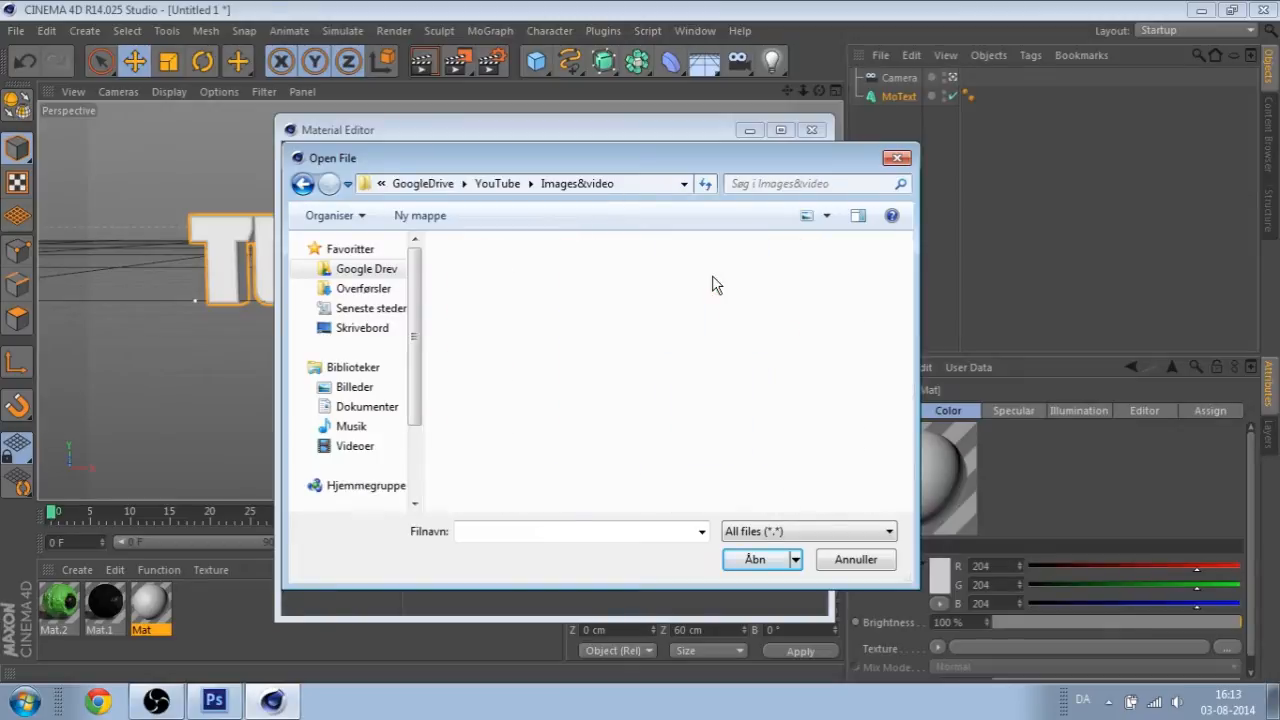
click(497, 184)
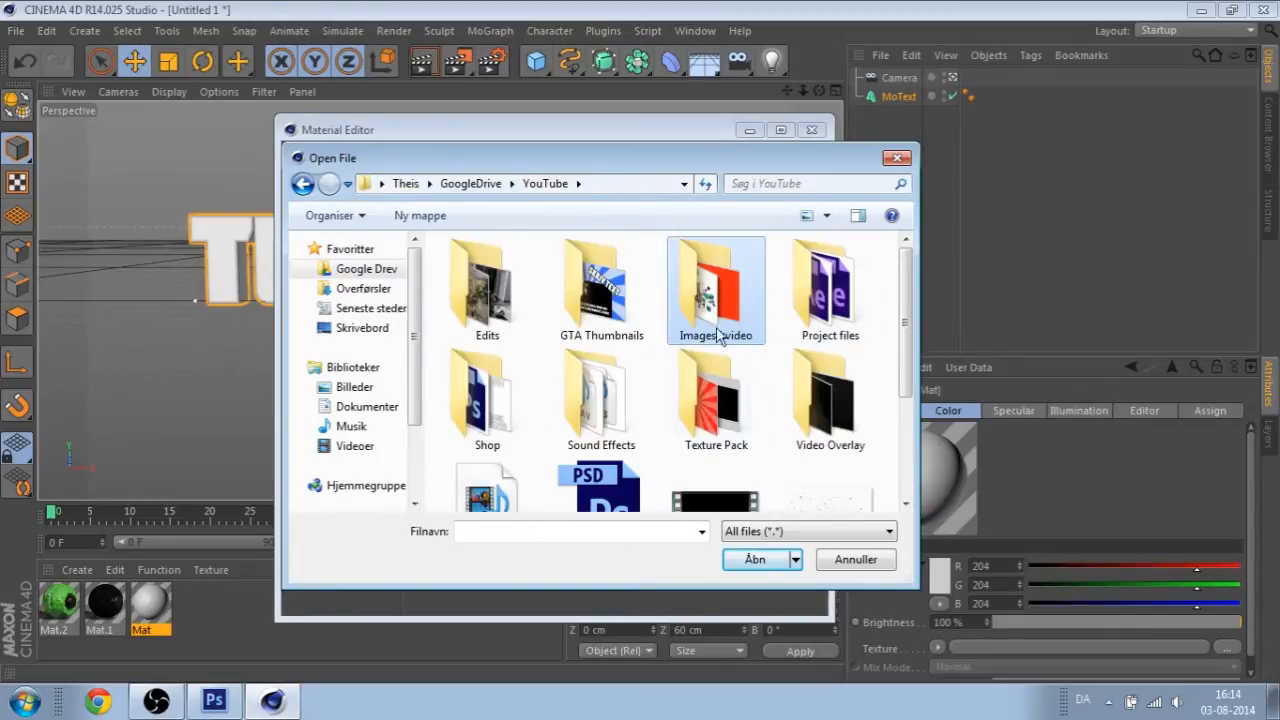
double_click(716, 400)
drag(906, 329, 897, 397)
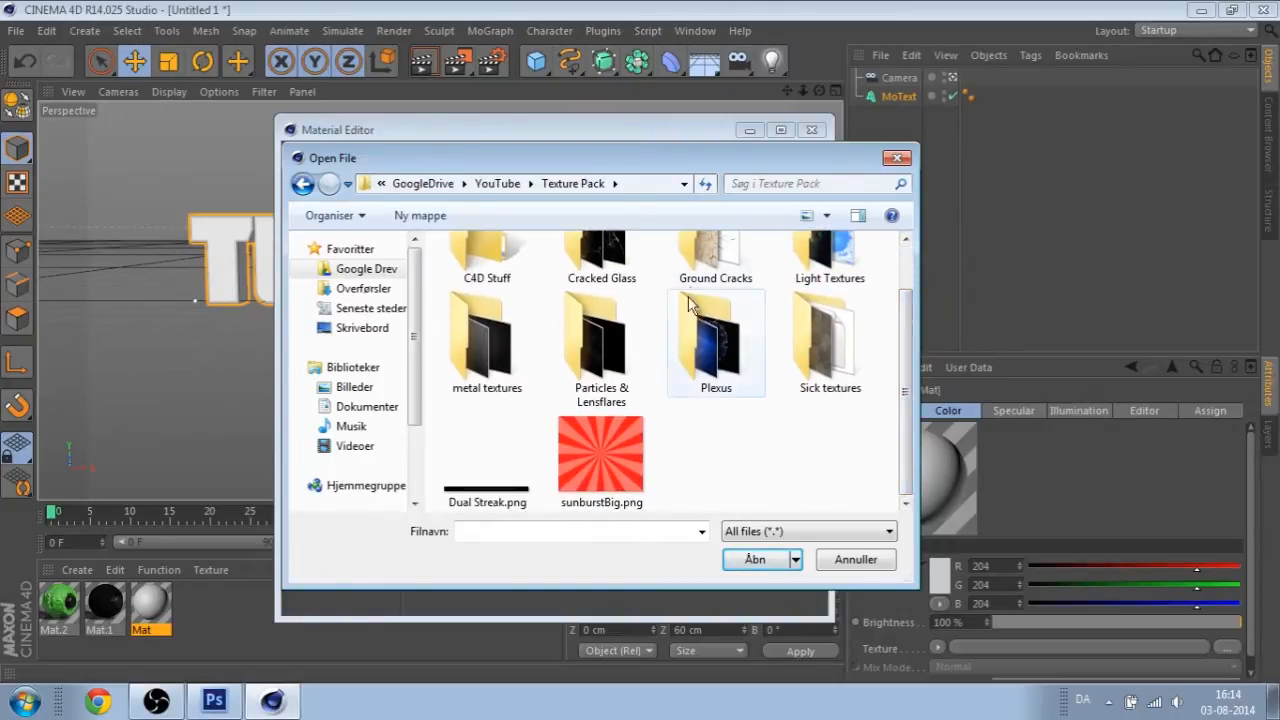
scroll(700, 305, up, 1)
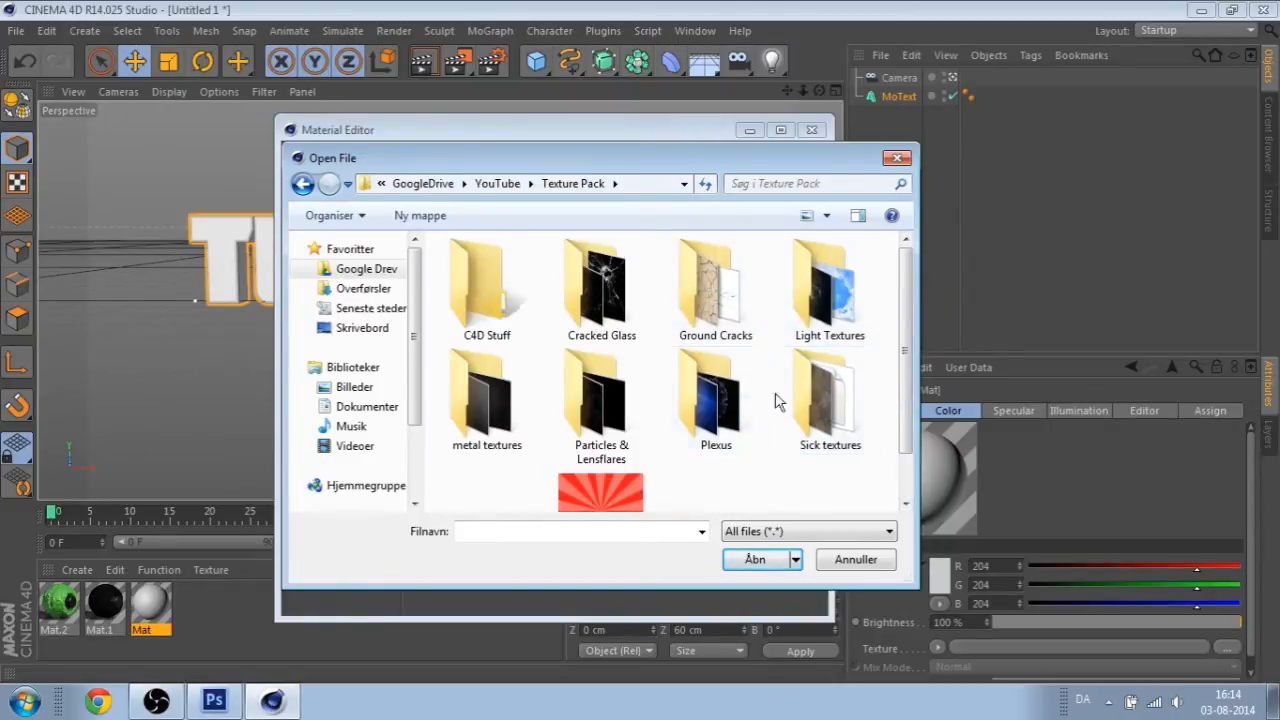
double_click(822, 415)
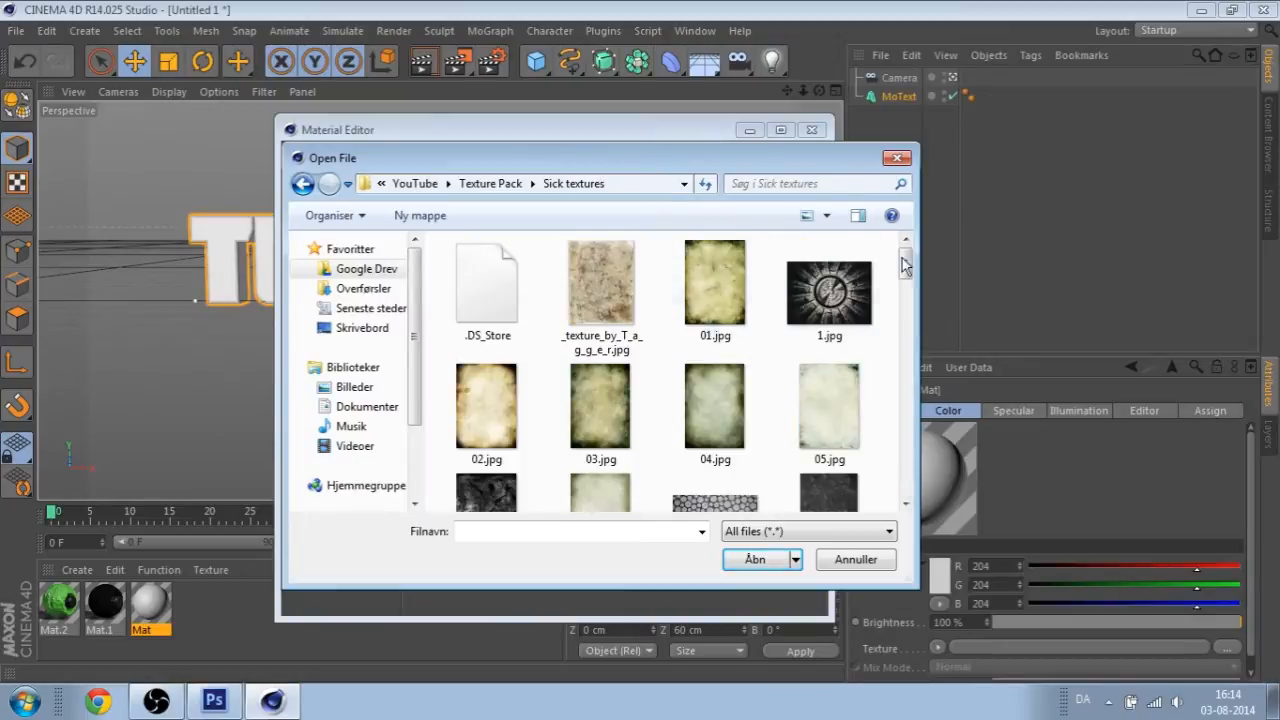
- Load Pink-Marble.png as Mat's color texture without creating a copy at the project location
drag(903, 253, 897, 340)
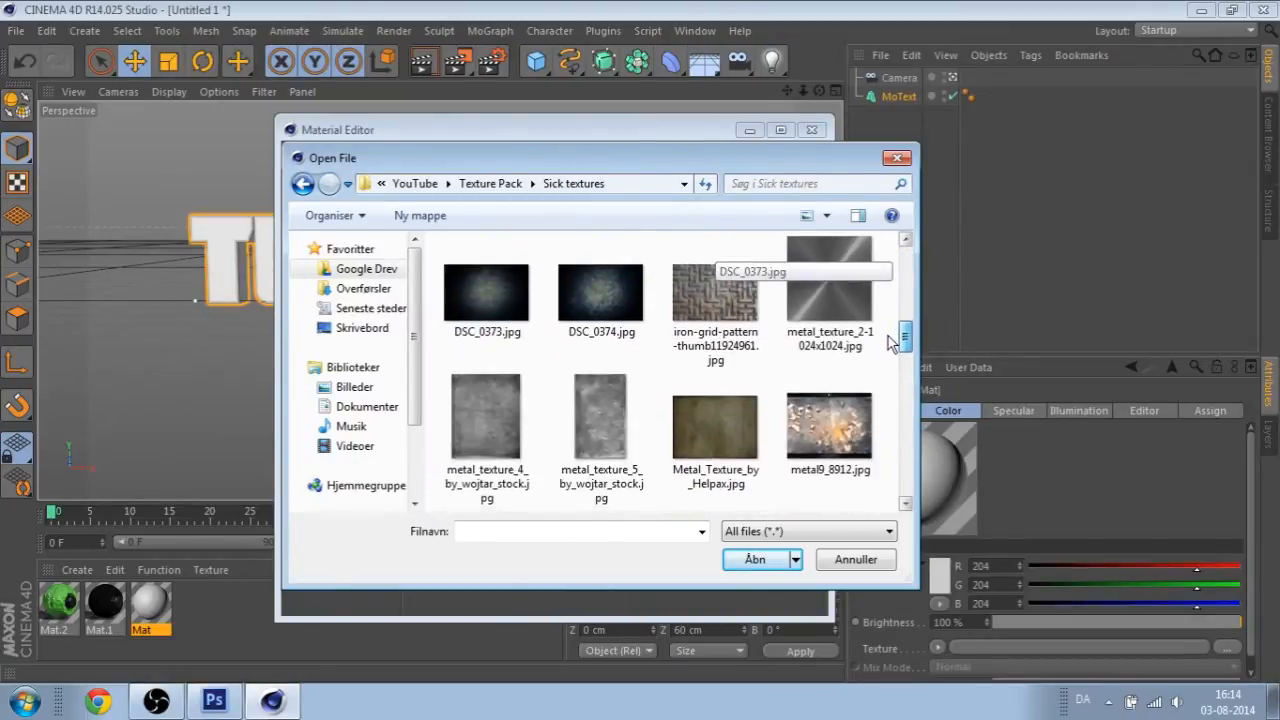
click(586, 284)
click(464, 291)
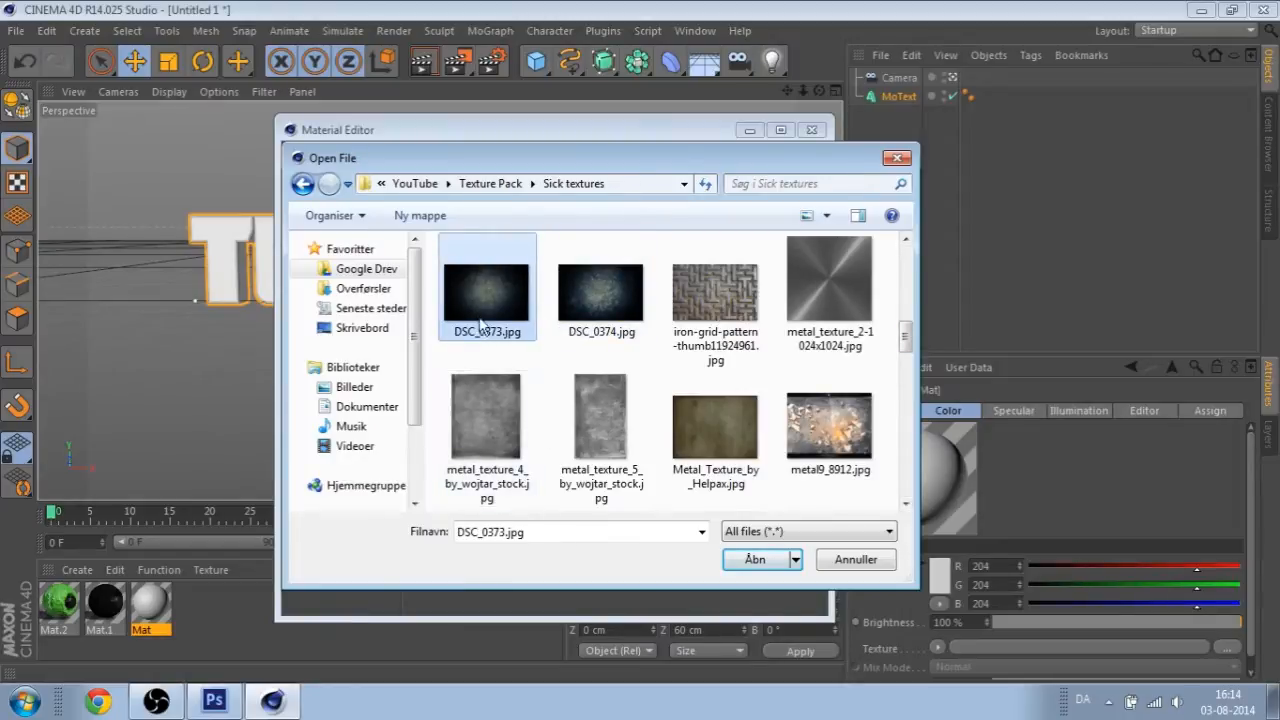
drag(898, 355, 903, 400)
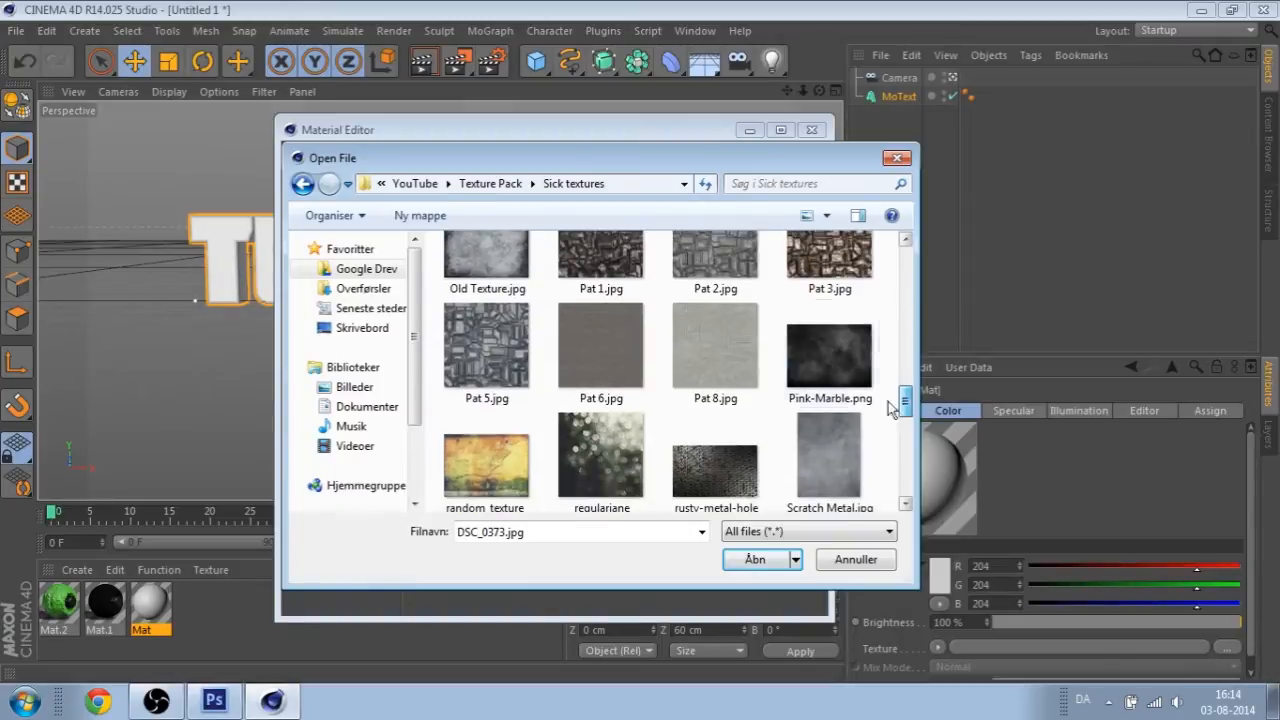
click(829, 355)
click(754, 559)
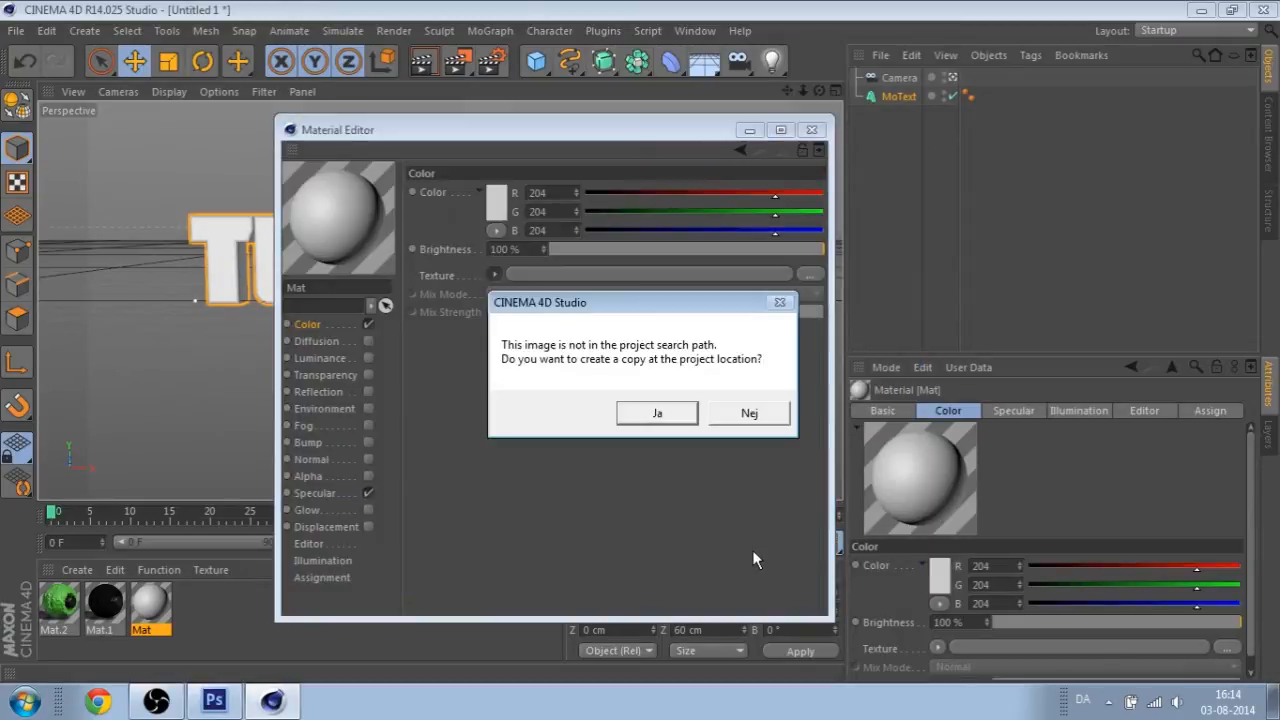
click(735, 424)
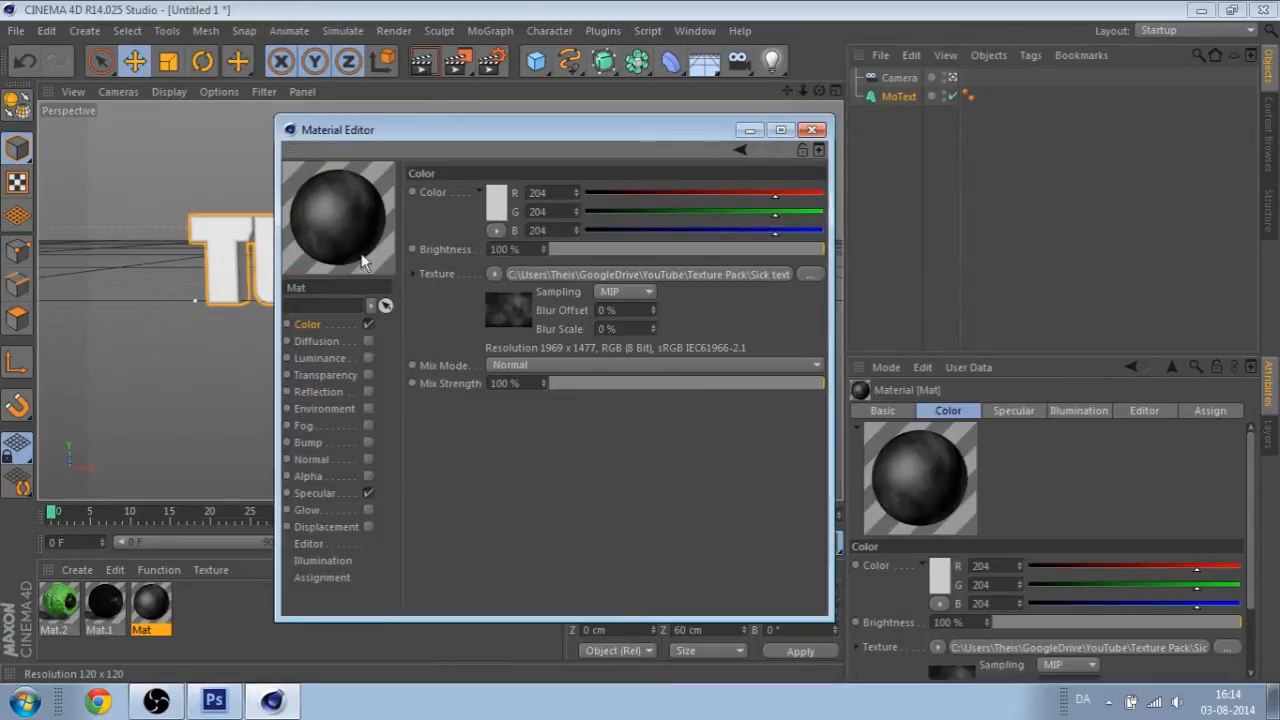
- Keep Mat's Specular channel enabled and set its specular mode to Metal
click(366, 492)
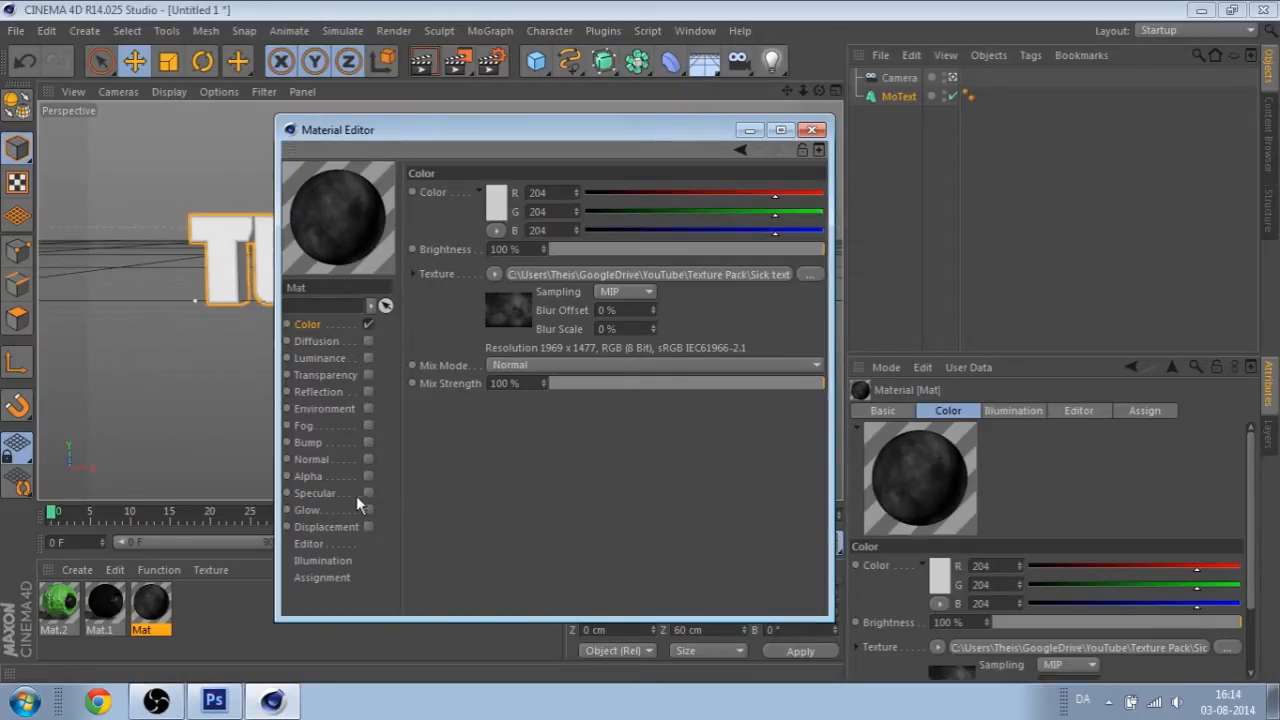
click(313, 493)
click(368, 494)
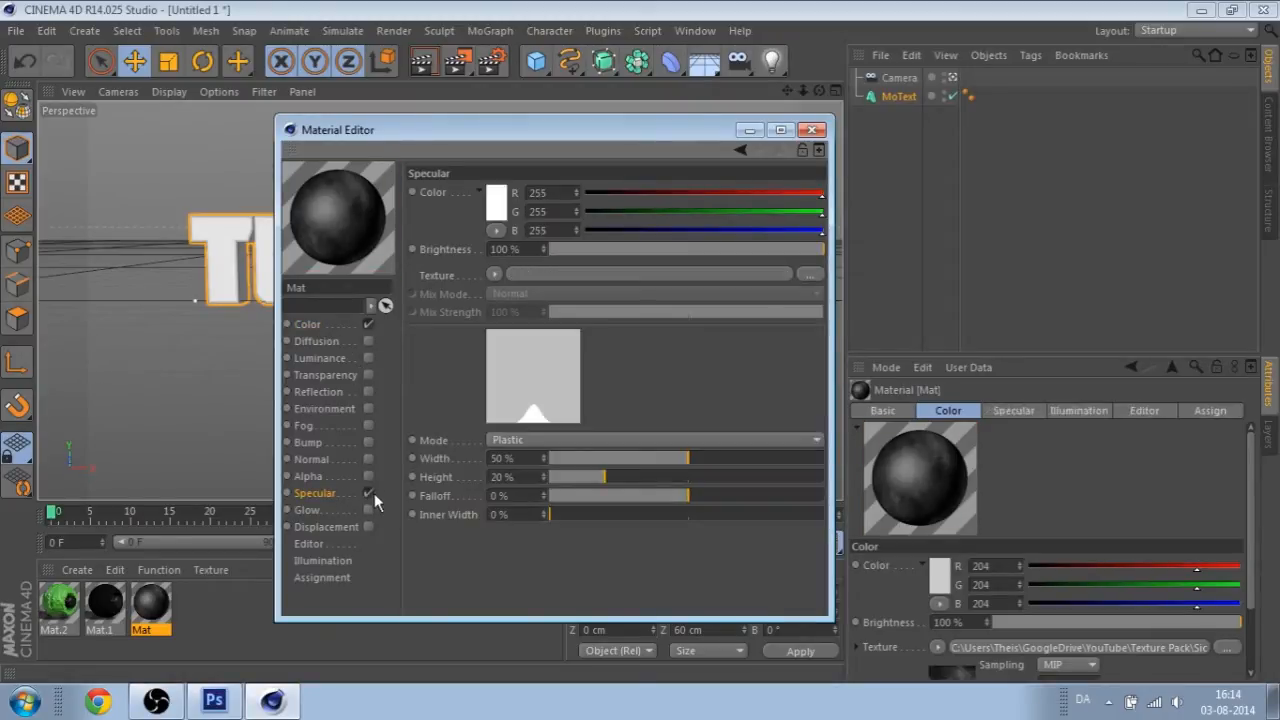
click(577, 444)
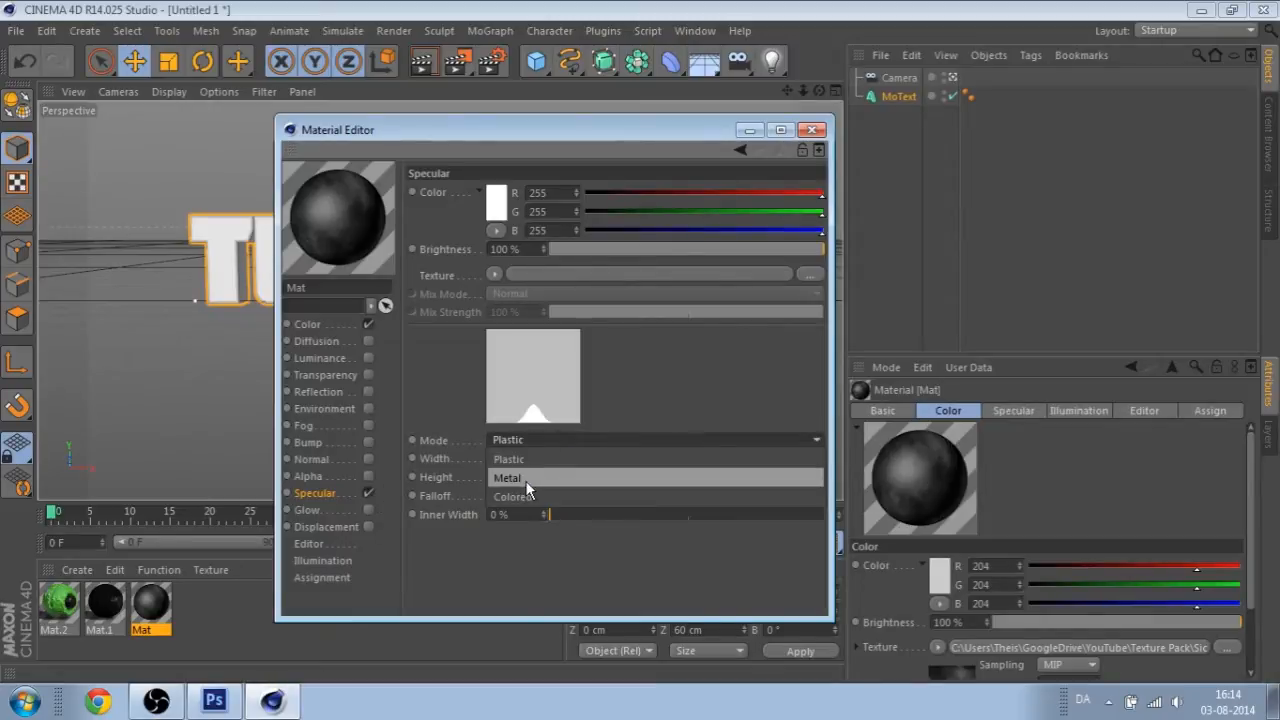
click(525, 478)
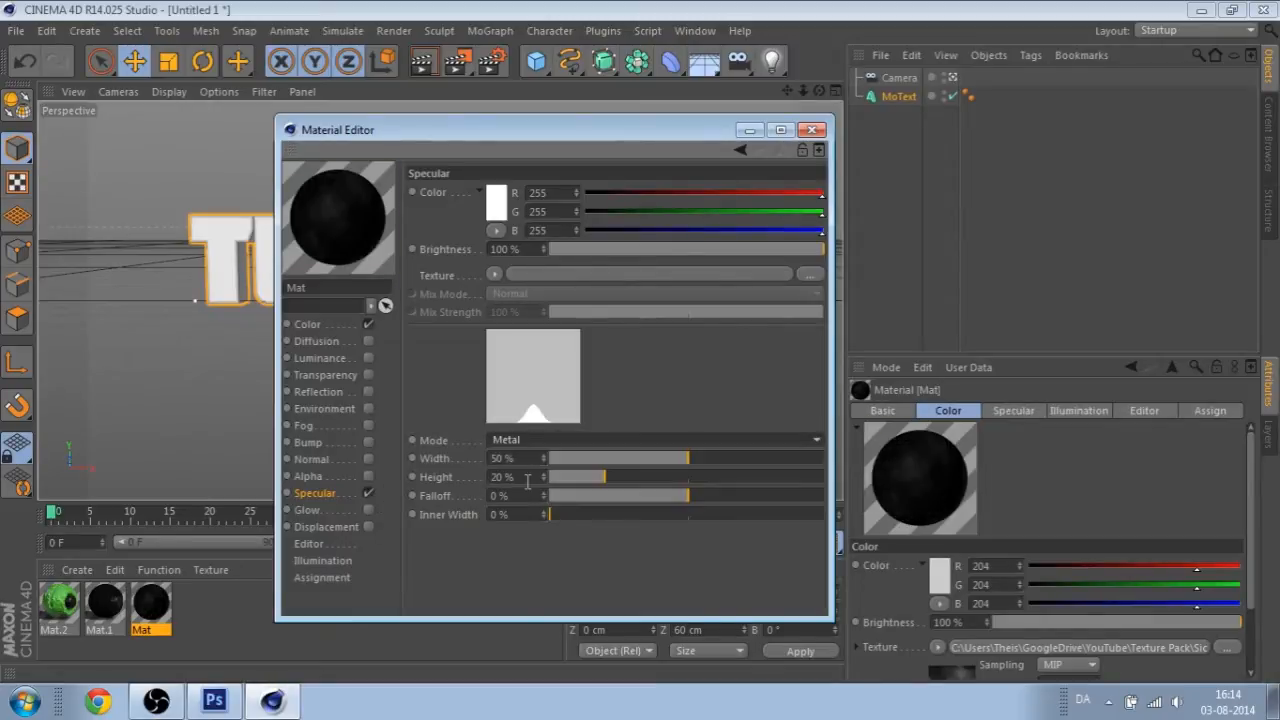
- Switch Mat's preview to Object (Soft Shadow) and show its Environment channel settings
click(326, 323)
click(371, 305)
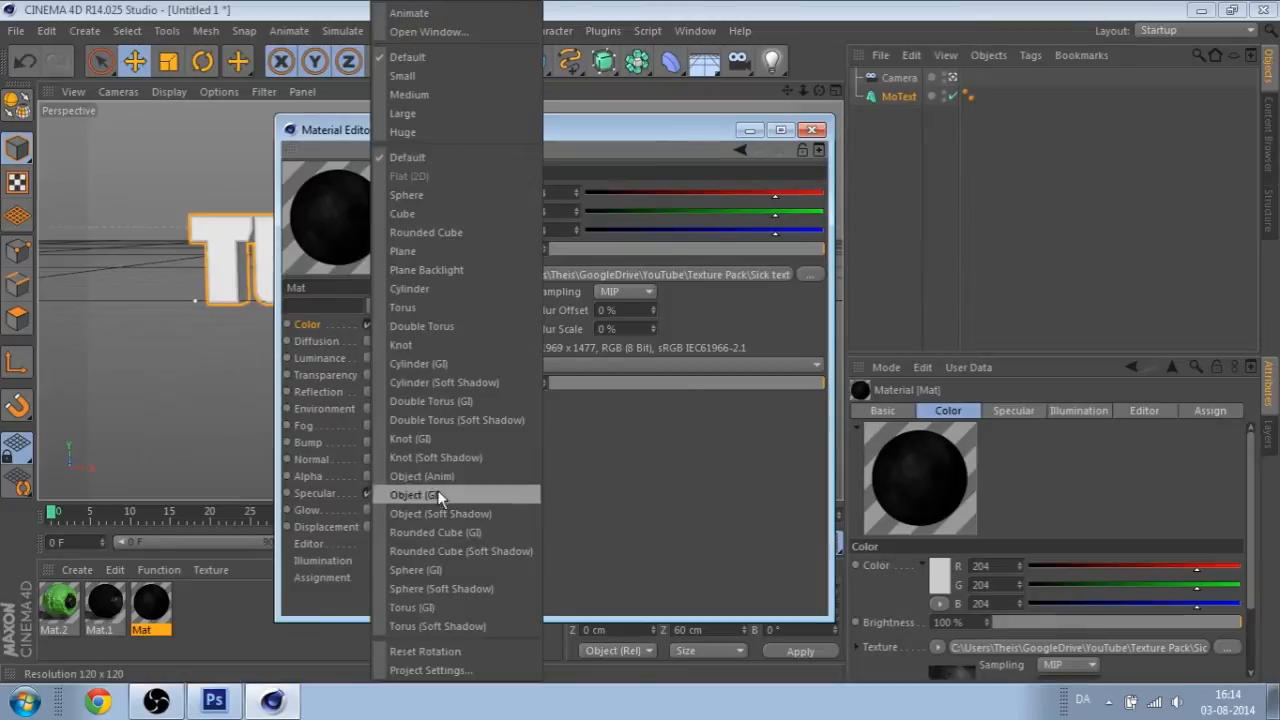
click(453, 514)
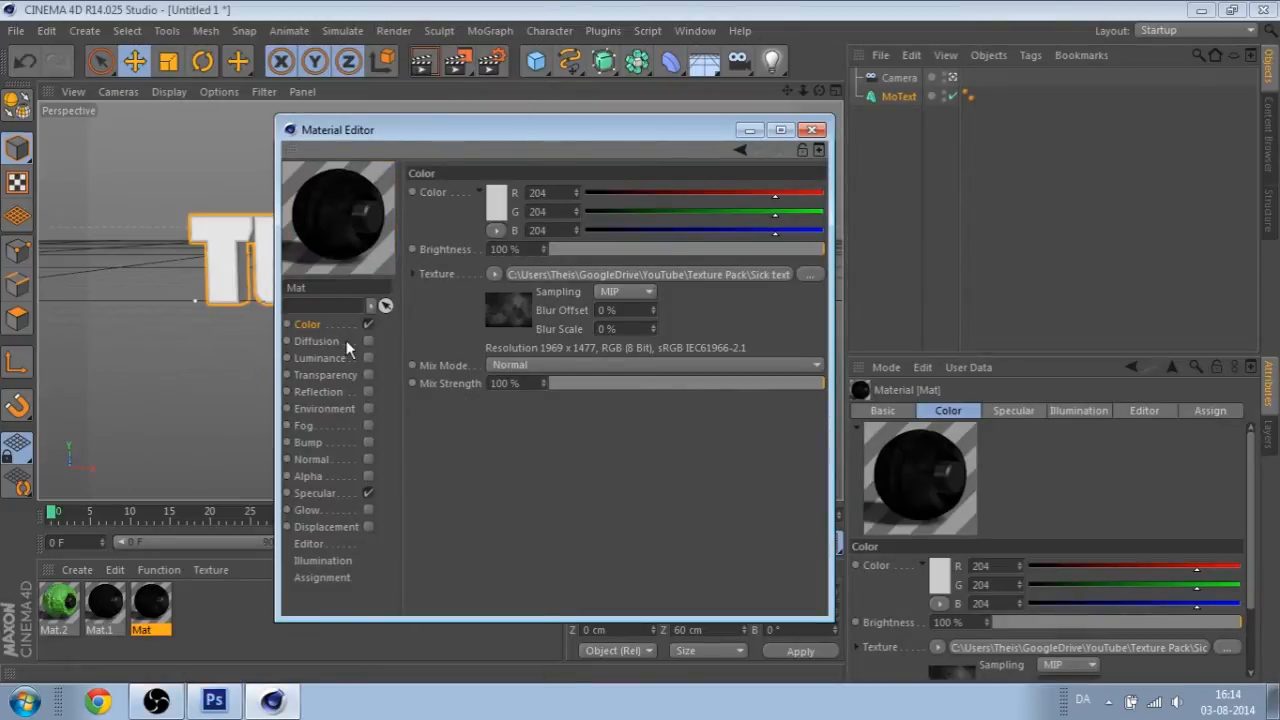
click(323, 409)
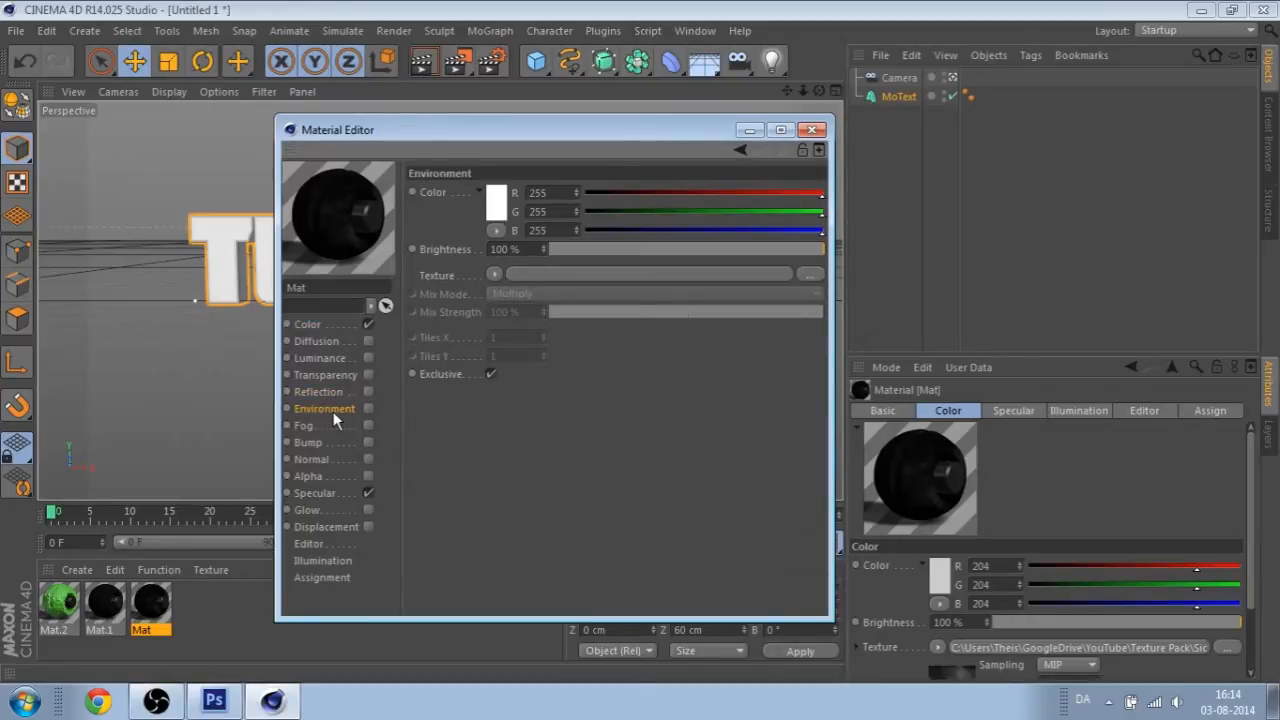
- Enable Mat's Reflection channel at 3% brightness and give it a Fresnel texture with 14% mix strength
click(326, 394)
click(369, 391)
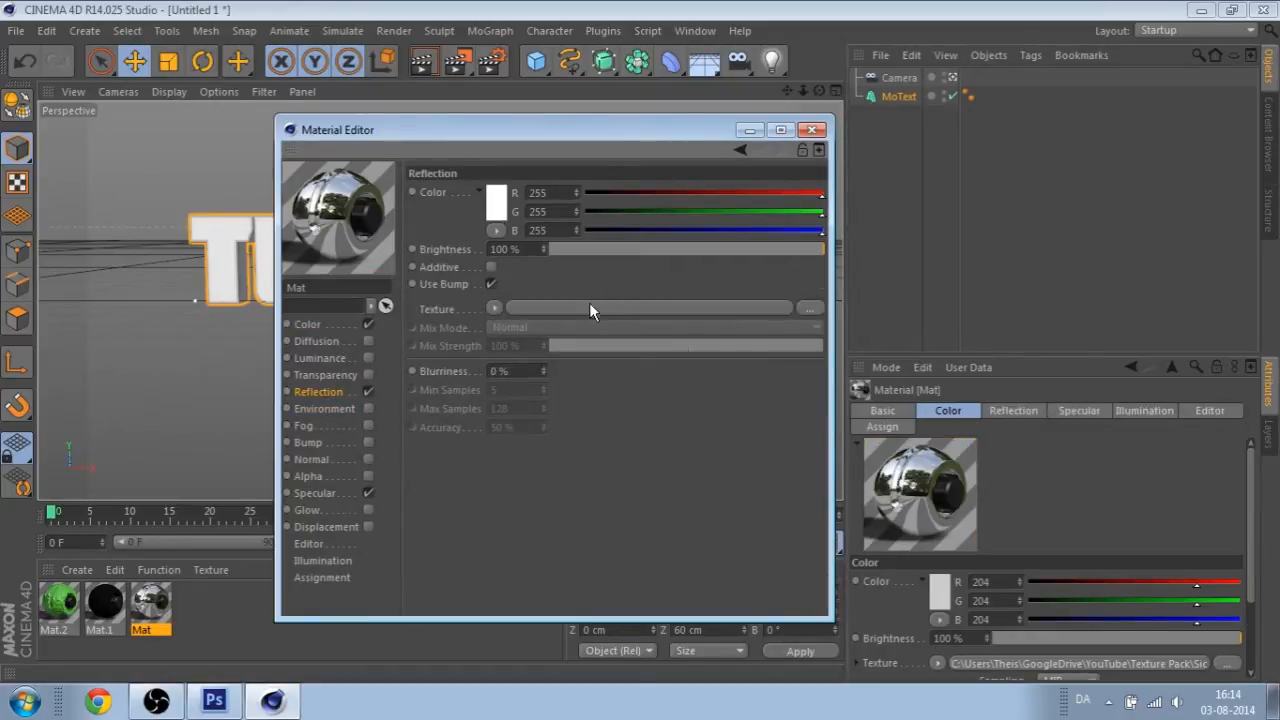
click(606, 250)
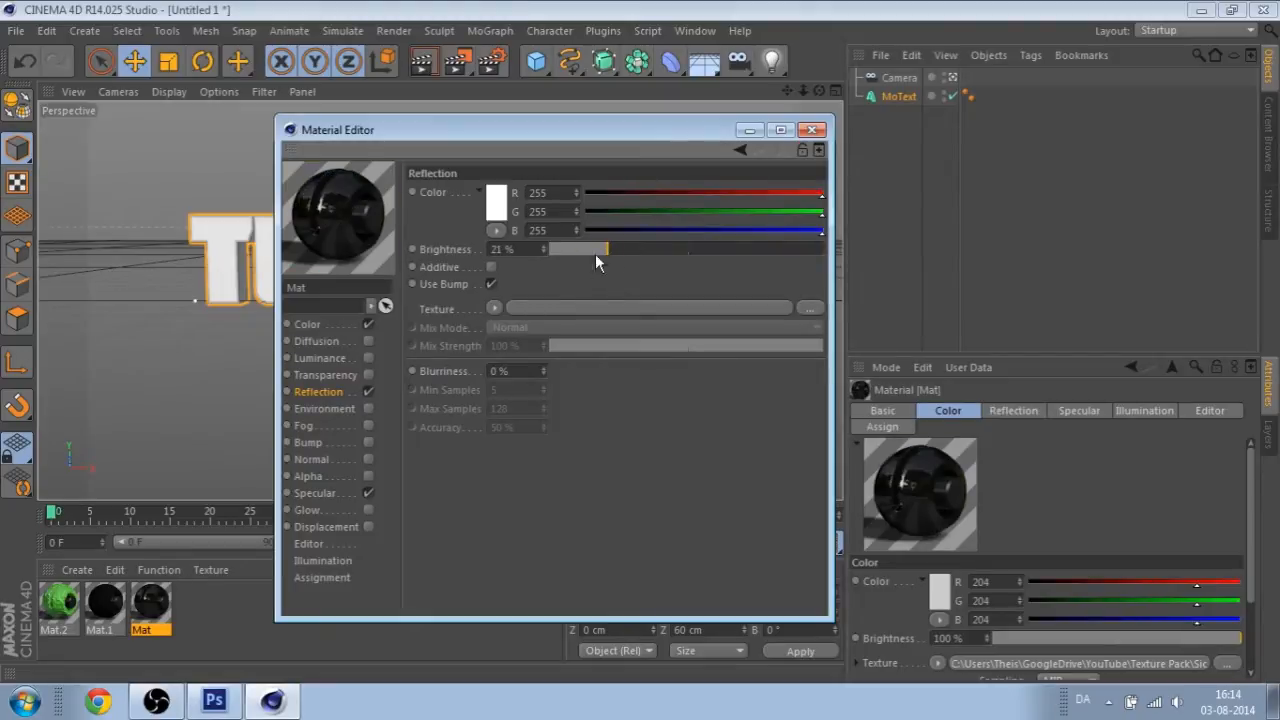
click(565, 250)
click(494, 308)
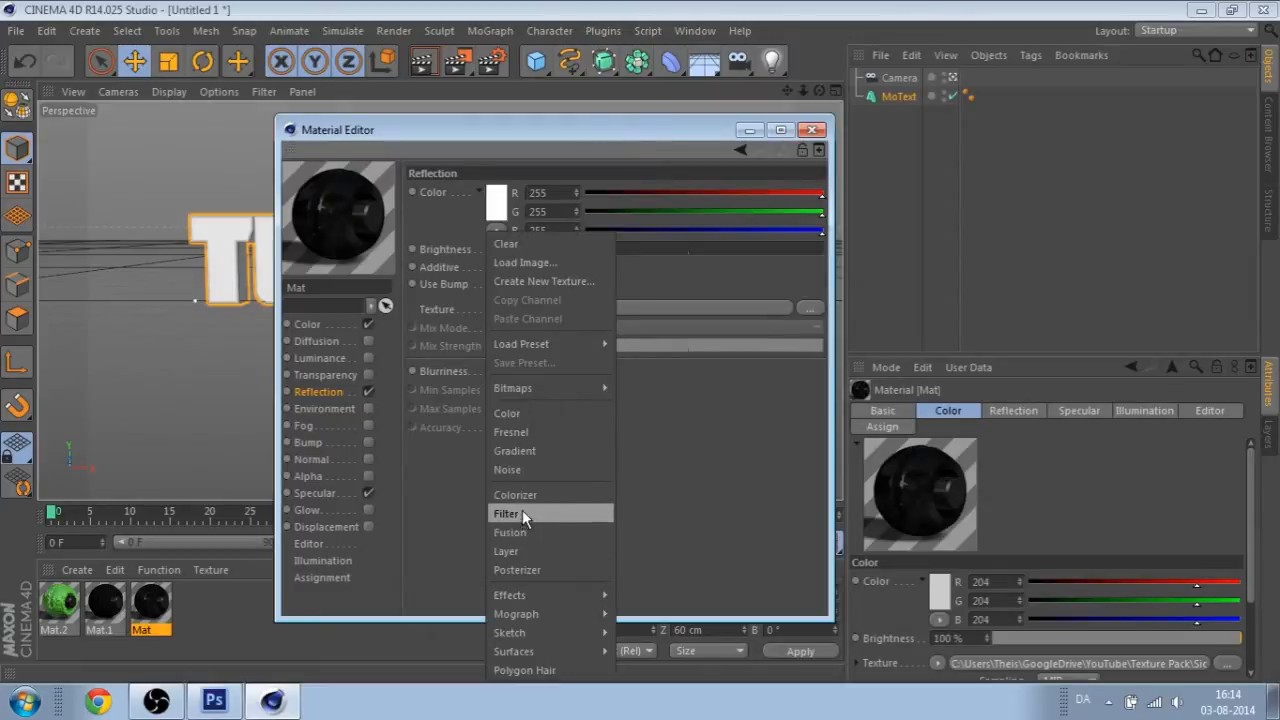
click(557, 431)
click(589, 401)
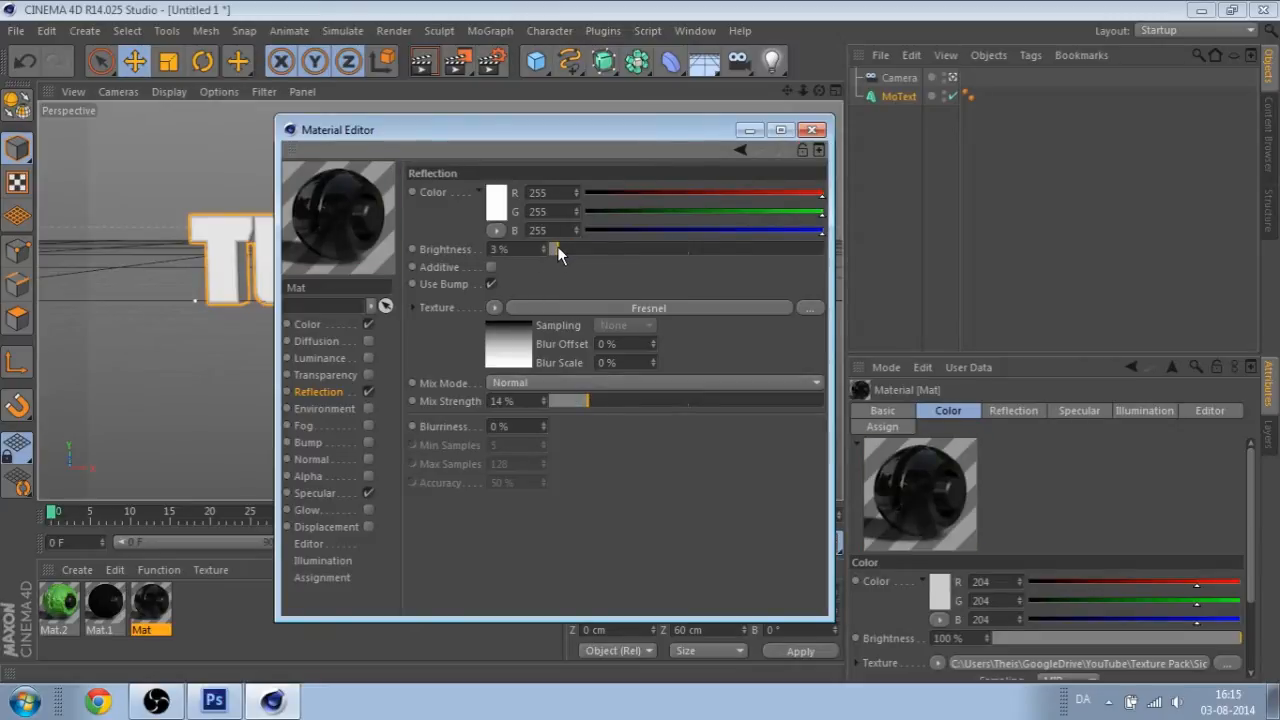
click(812, 130)
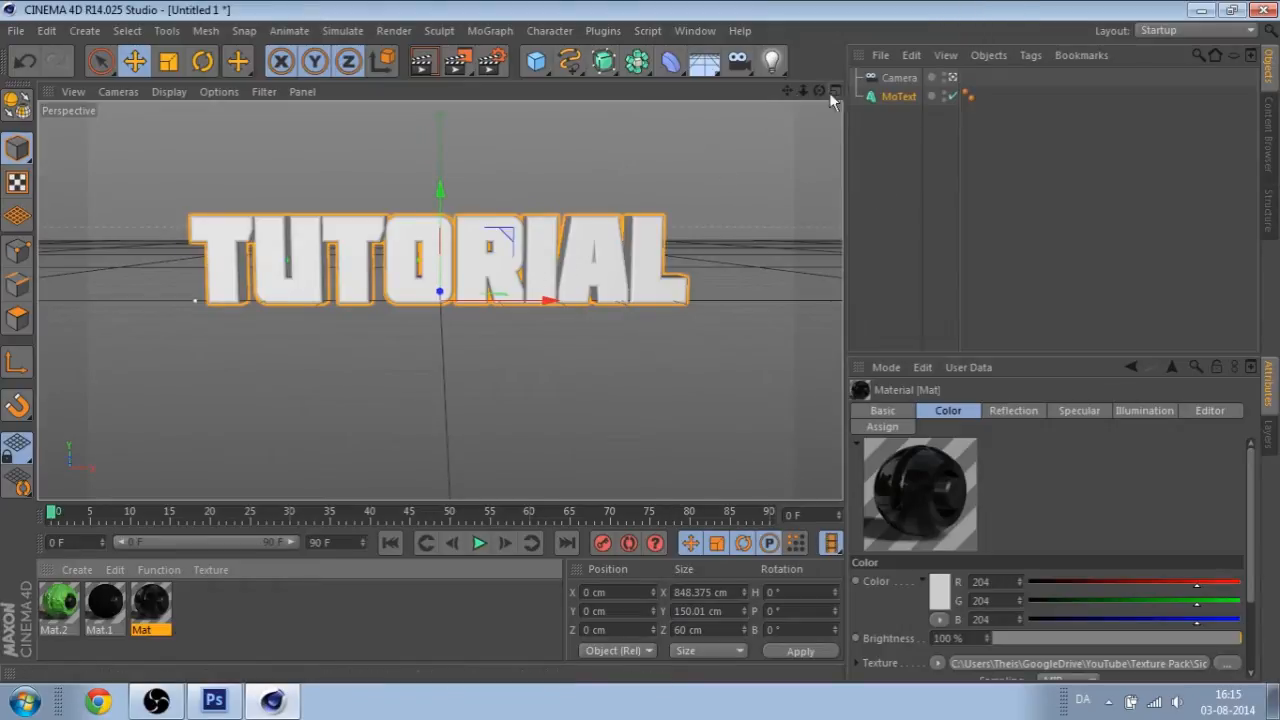
- Apply the materials Mat.2, Mat.1 and Mat to the MoText object
drag(787, 91, 816, 105)
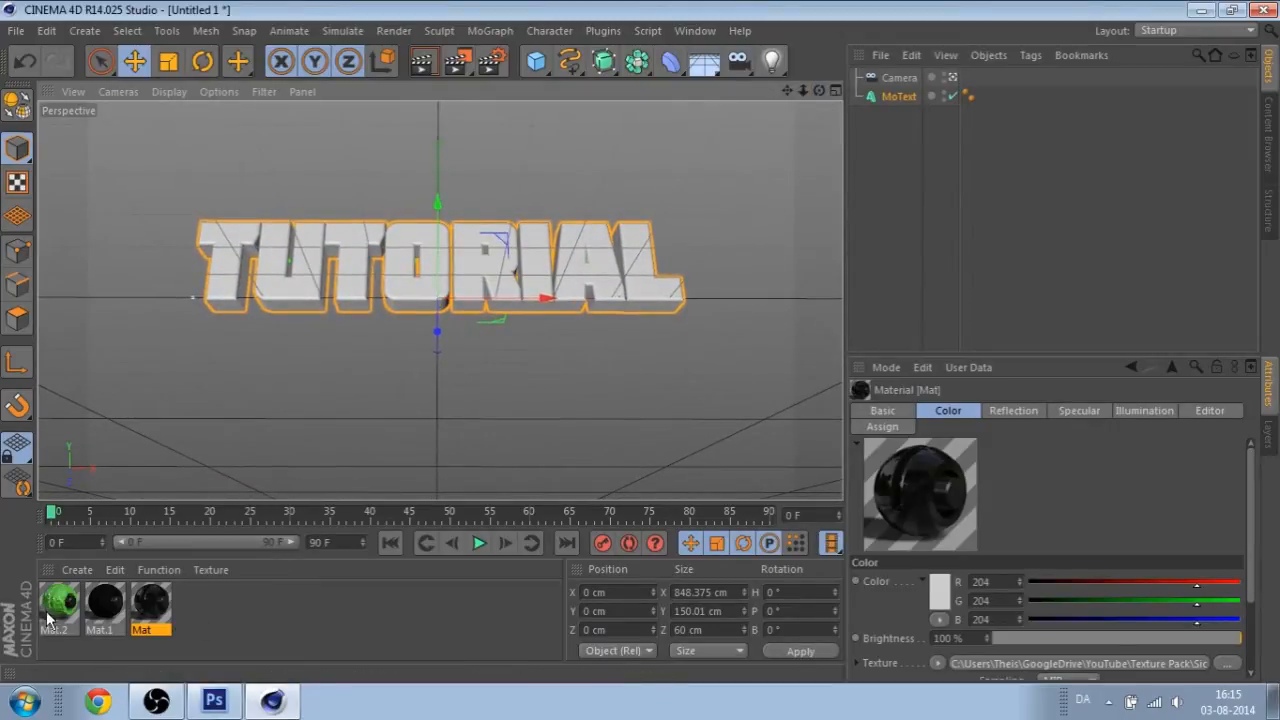
drag(78, 604, 914, 97)
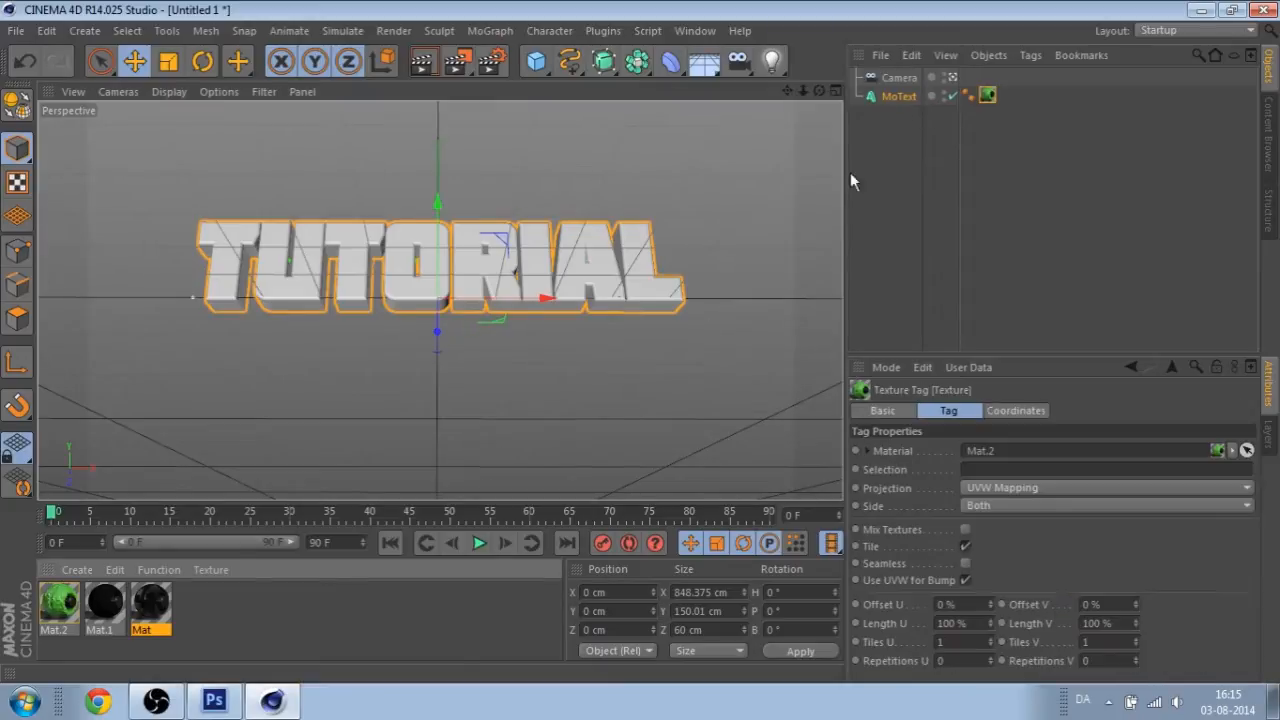
drag(104, 604, 897, 98)
drag(150, 612, 916, 100)
- Restrict the Mat.2 texture tag to selection C1 and move it to the end of MoText's texture tags
click(986, 95)
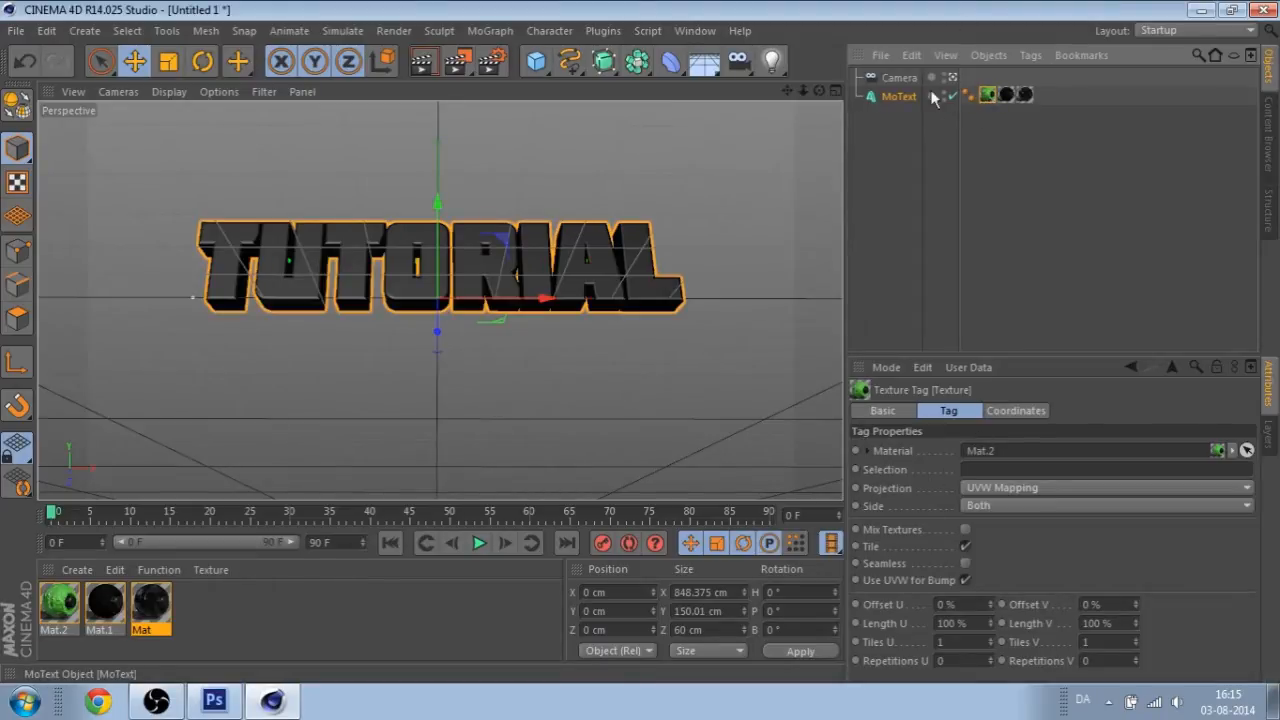
click(996, 468)
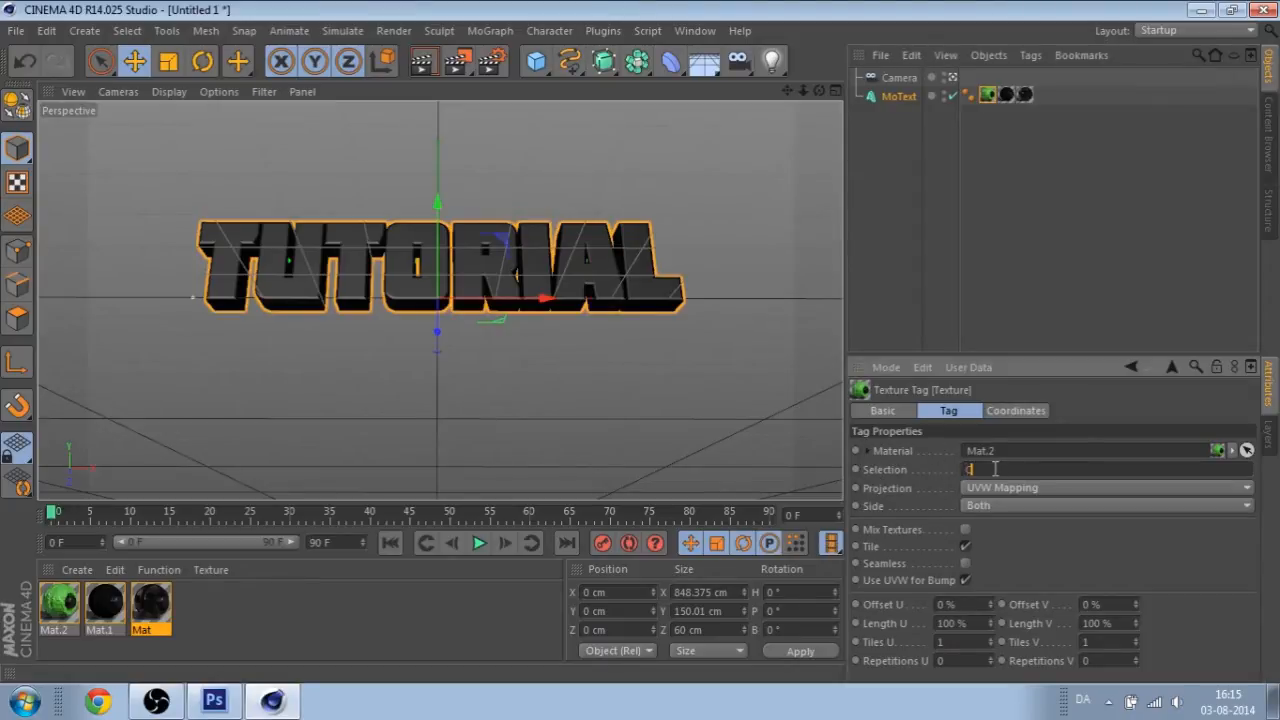
text(C1)
drag(1029, 95, 1038, 96)
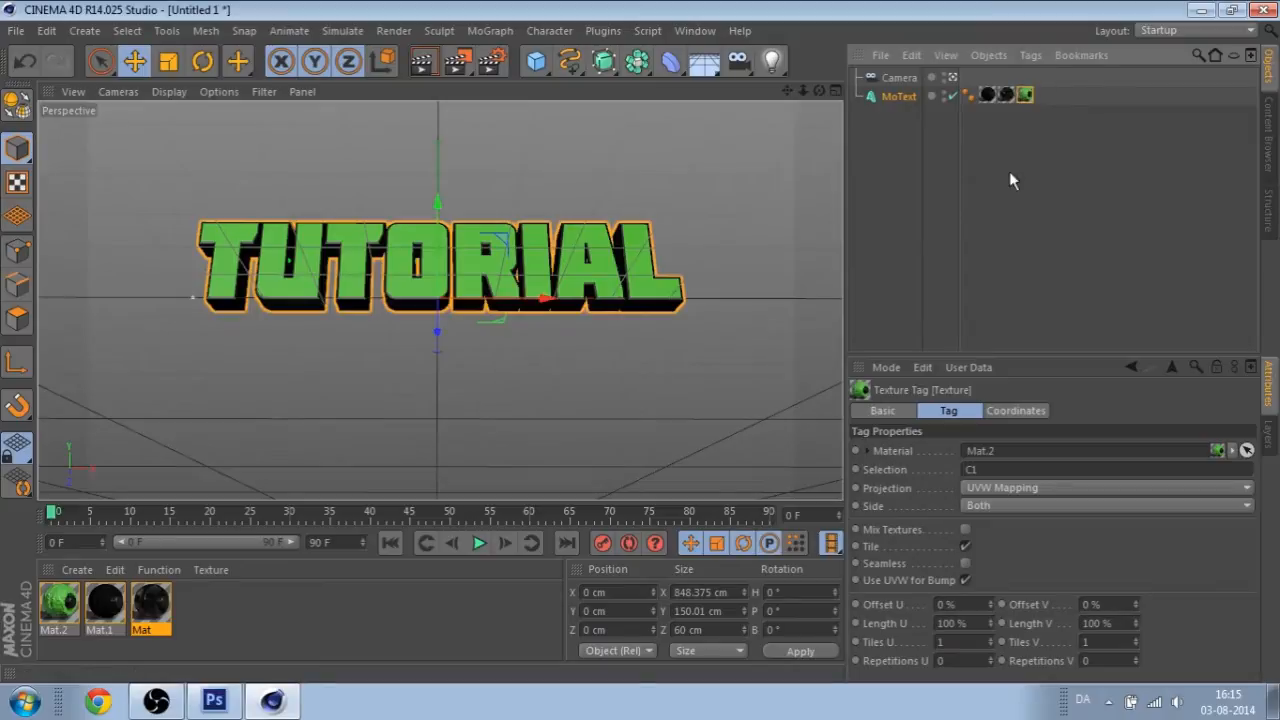
- Restrict the Mat.1 texture tag to selection R1 and place it between MoText's Mat and Mat.2 tags
click(986, 97)
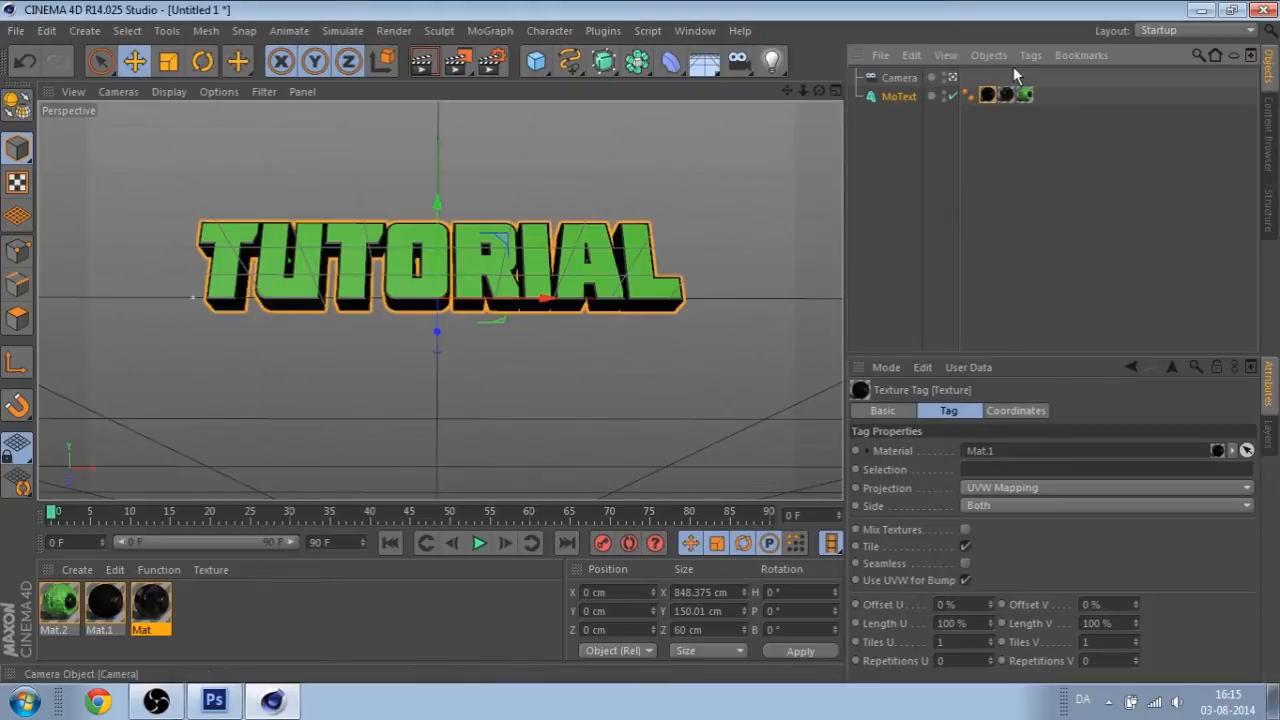
click(990, 469)
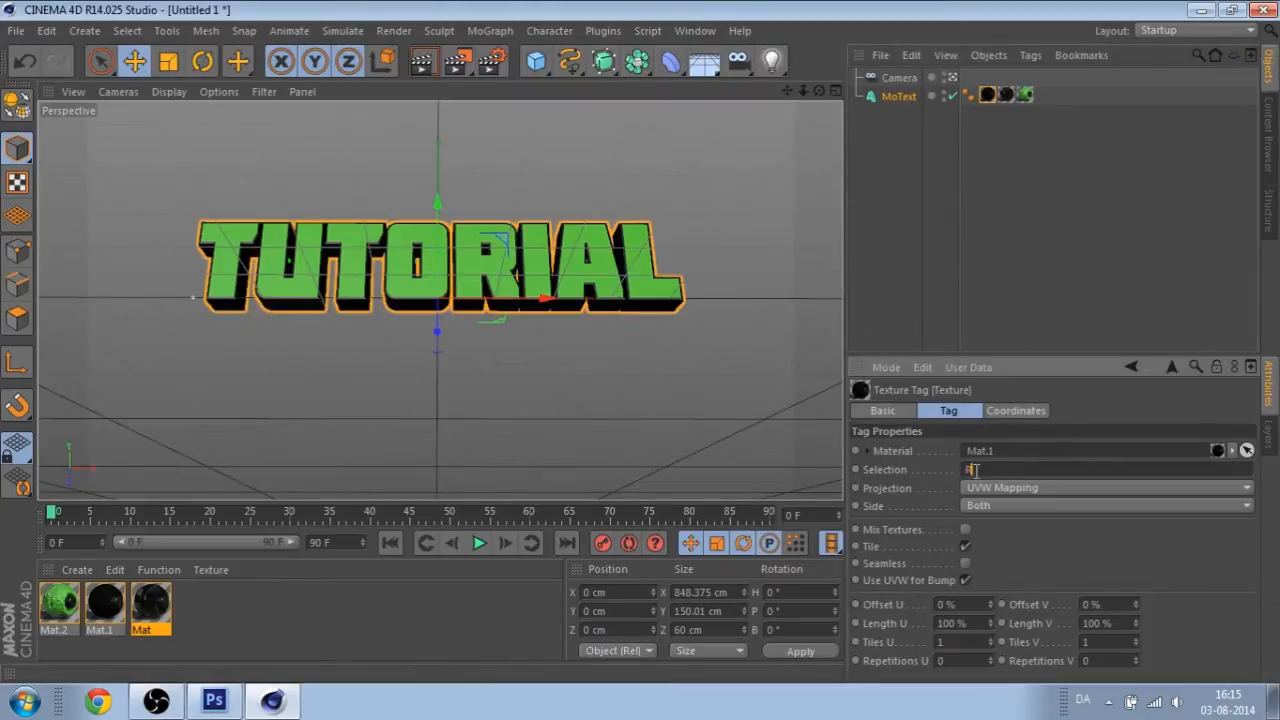
click(1036, 286)
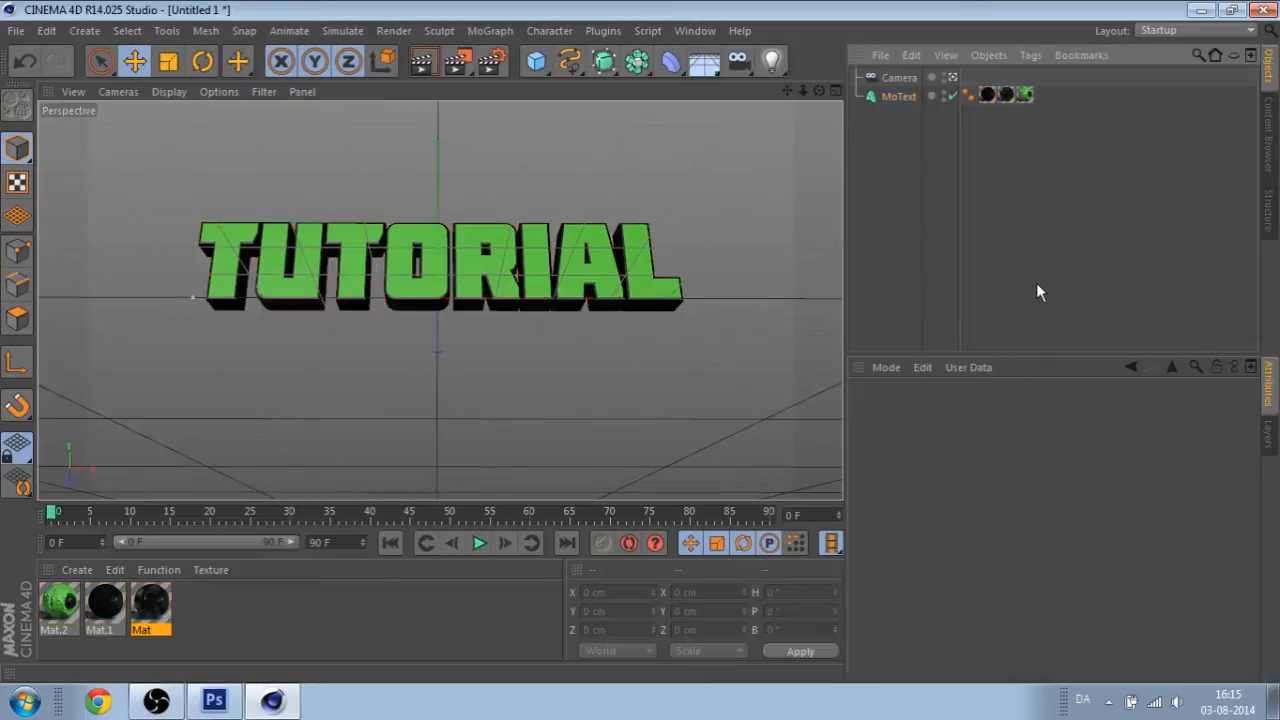
click(988, 95)
click(1012, 95)
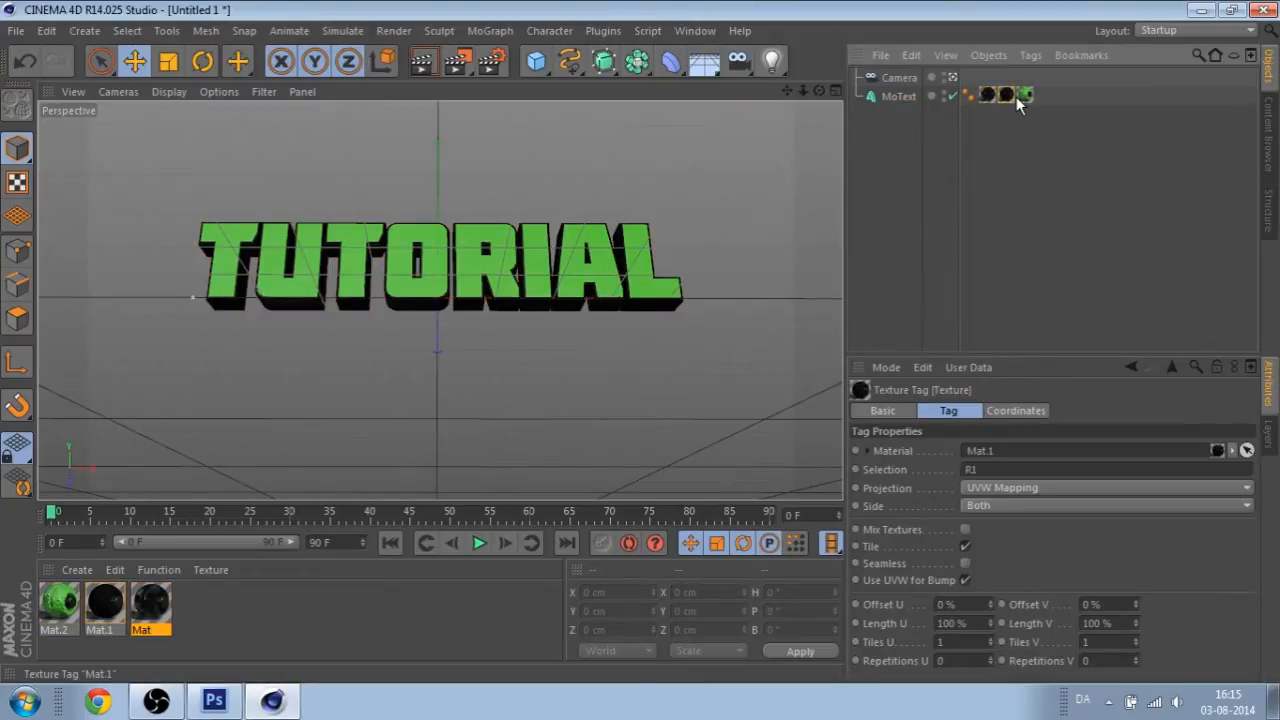
- Set the Mat texture tag's projection to Cubic, viewing the text's side from outside the camera
click(987, 94)
drag(819, 92, 822, 128)
click(952, 78)
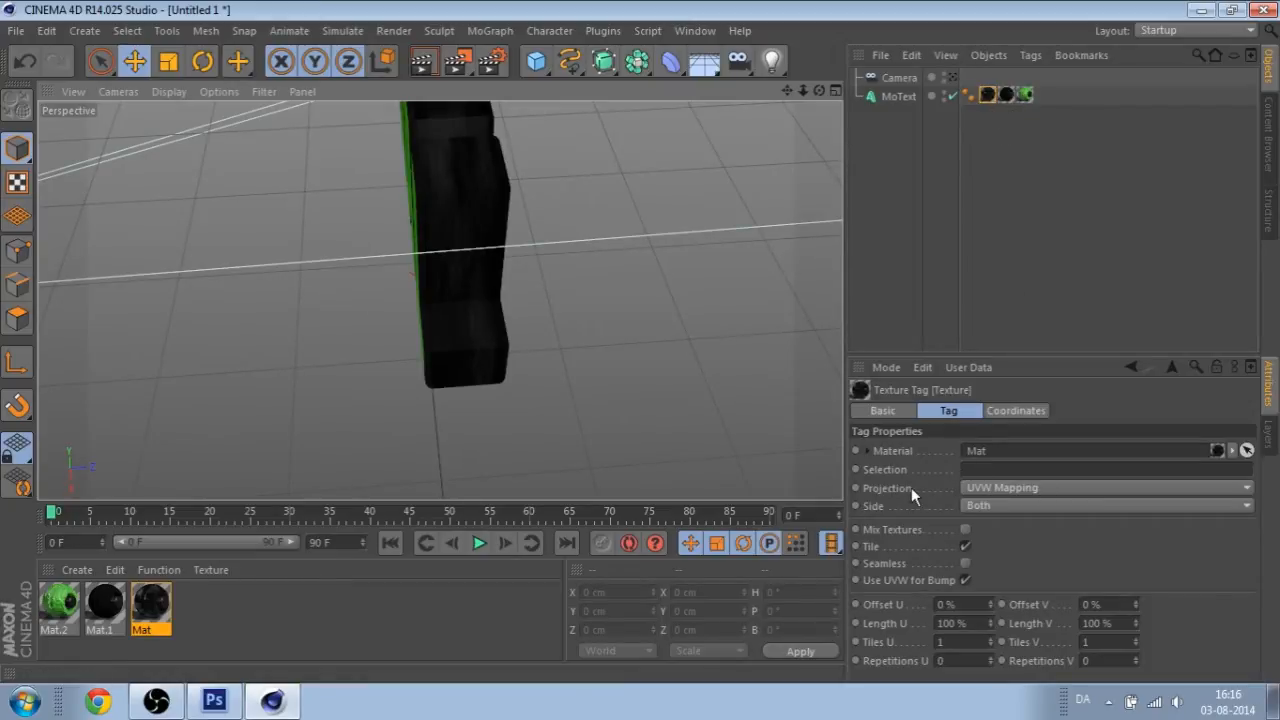
click(981, 487)
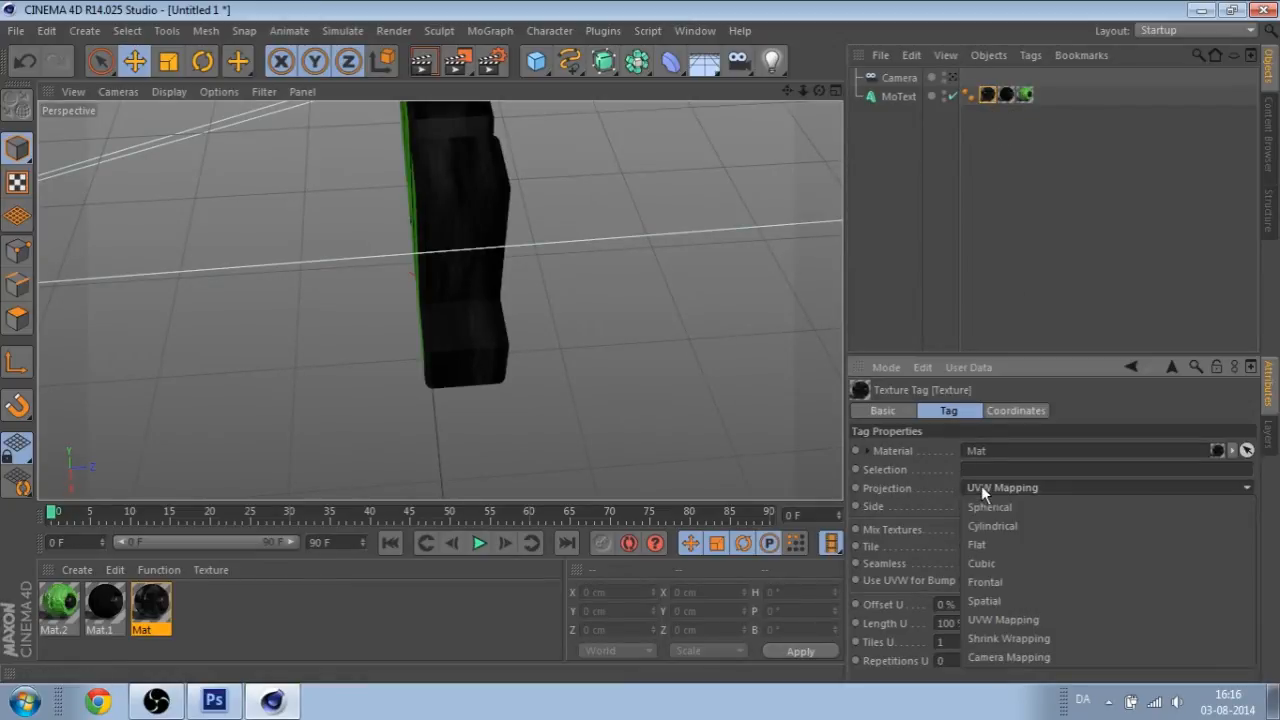
click(1057, 564)
drag(804, 91, 805, 91)
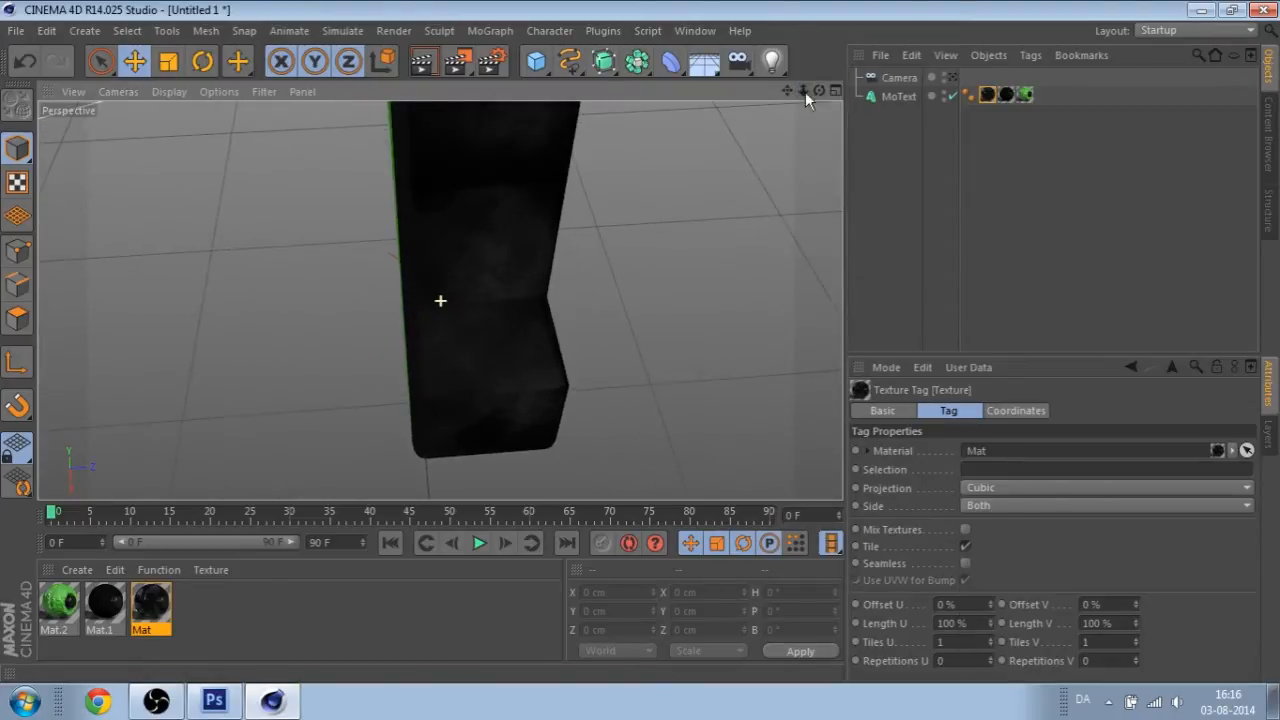
- Switch the Mat tag's projection to UVW Mapping for comparison and restore Cubic
click(993, 486)
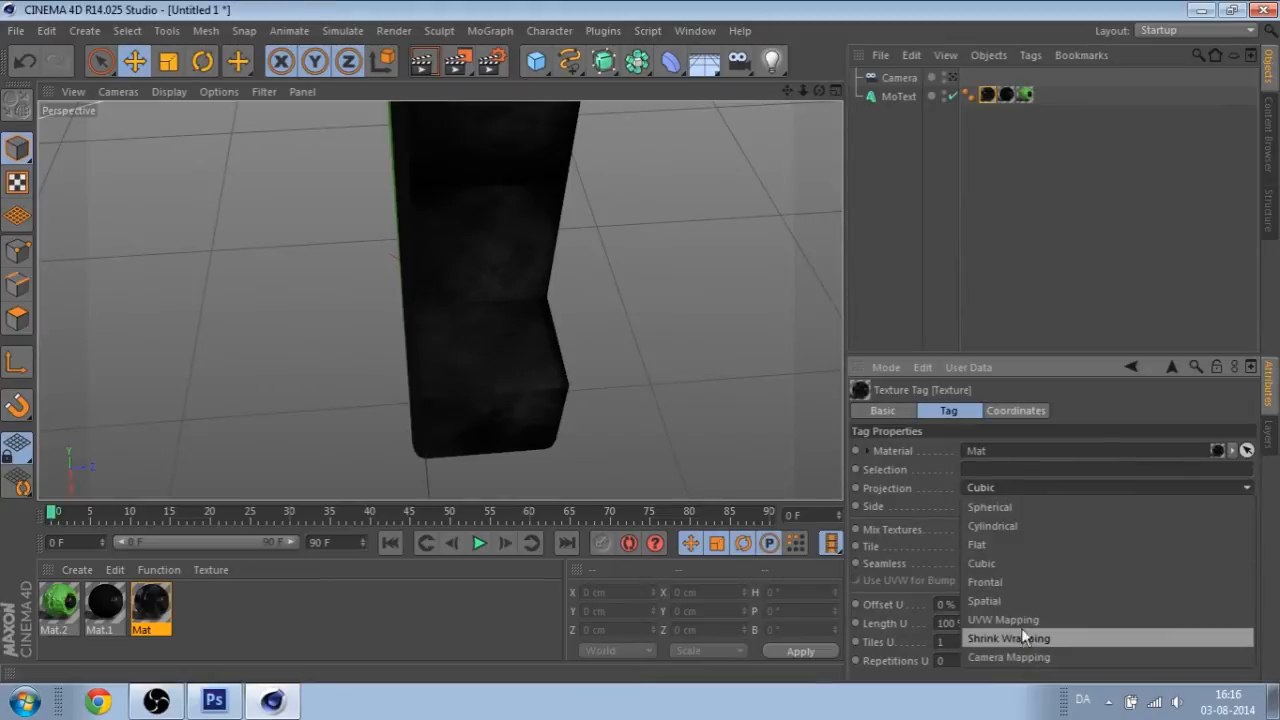
click(983, 634)
click(986, 488)
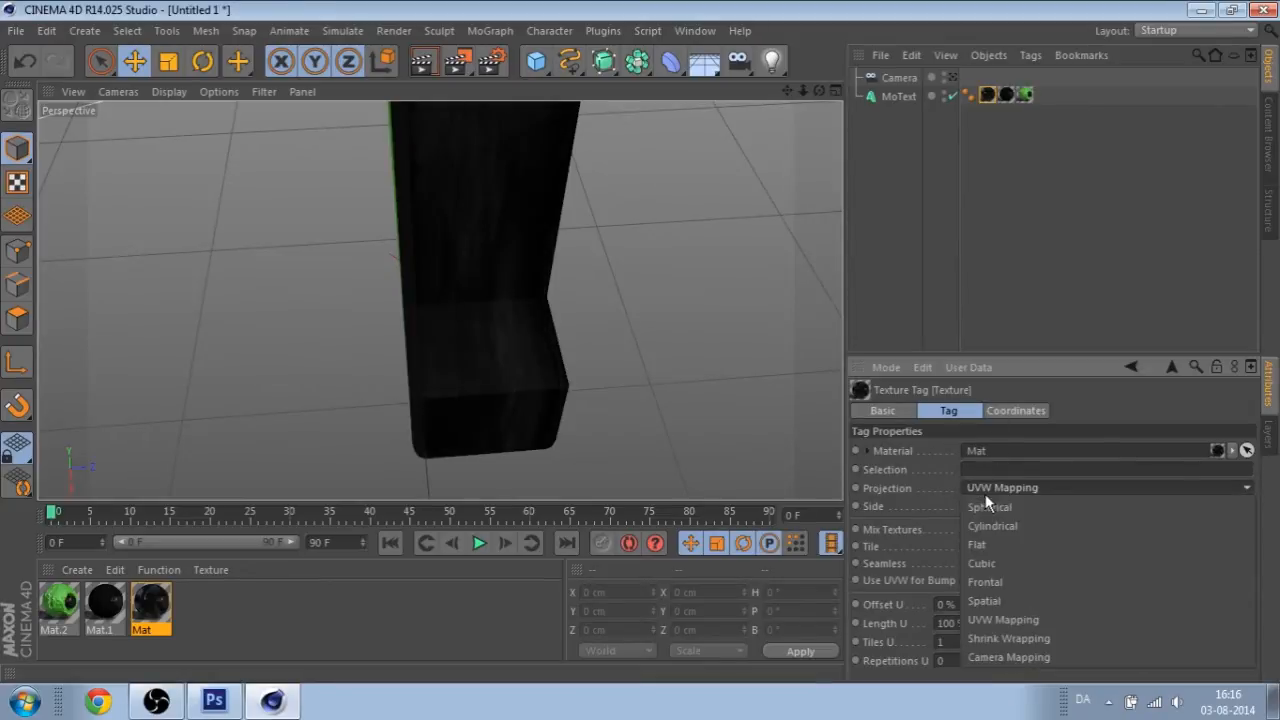
click(1000, 562)
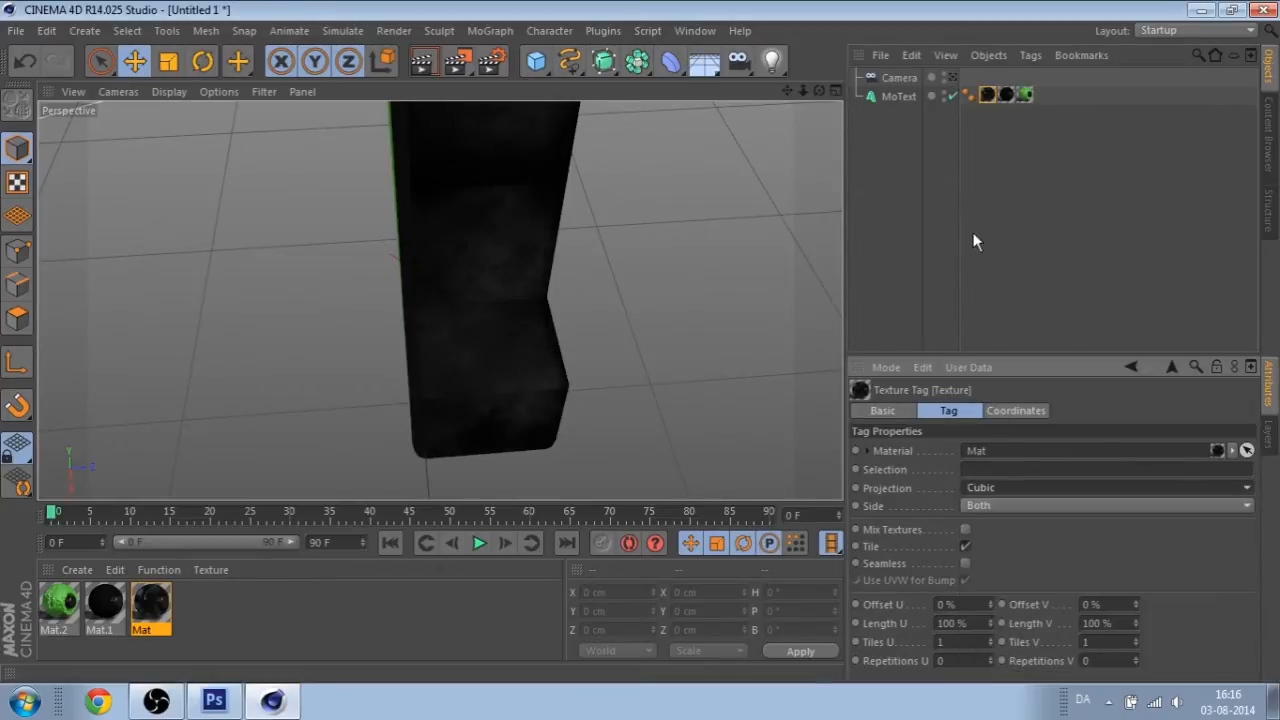
- Return to the camera view and add the overhead softbox preset from the Greyscalegorilla folder to the scene
click(953, 77)
click(1268, 137)
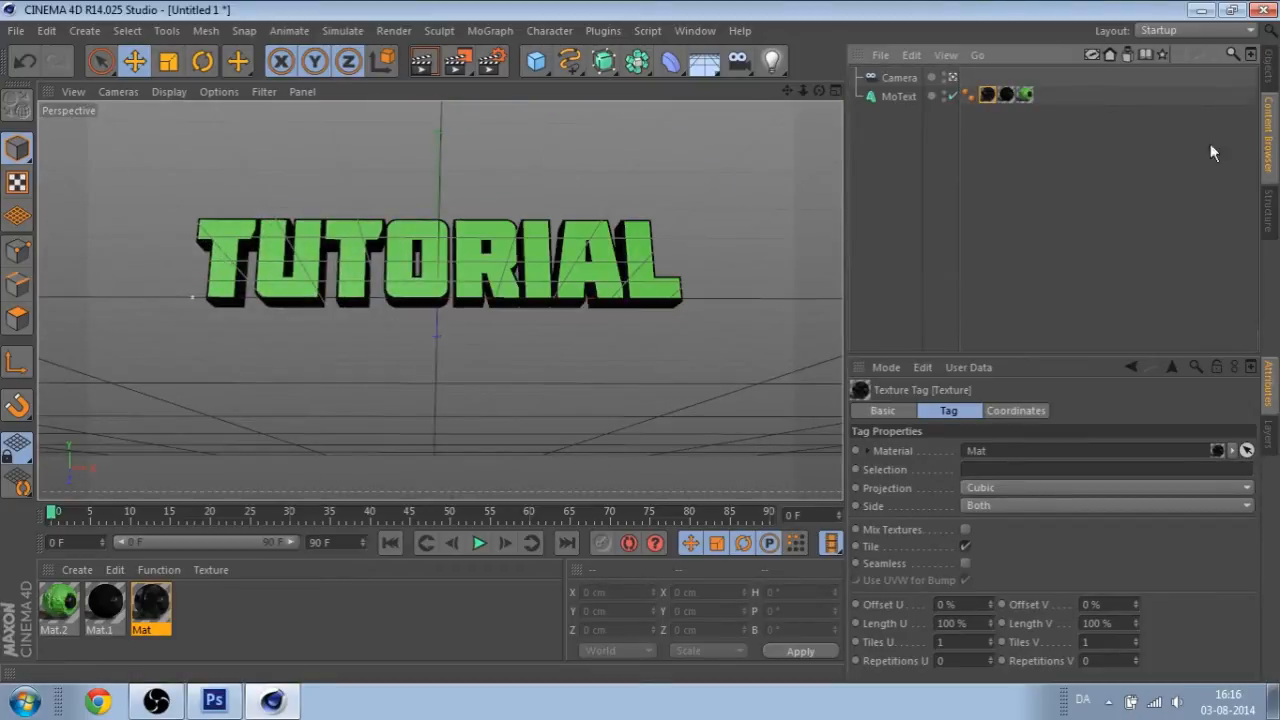
double_click(1060, 110)
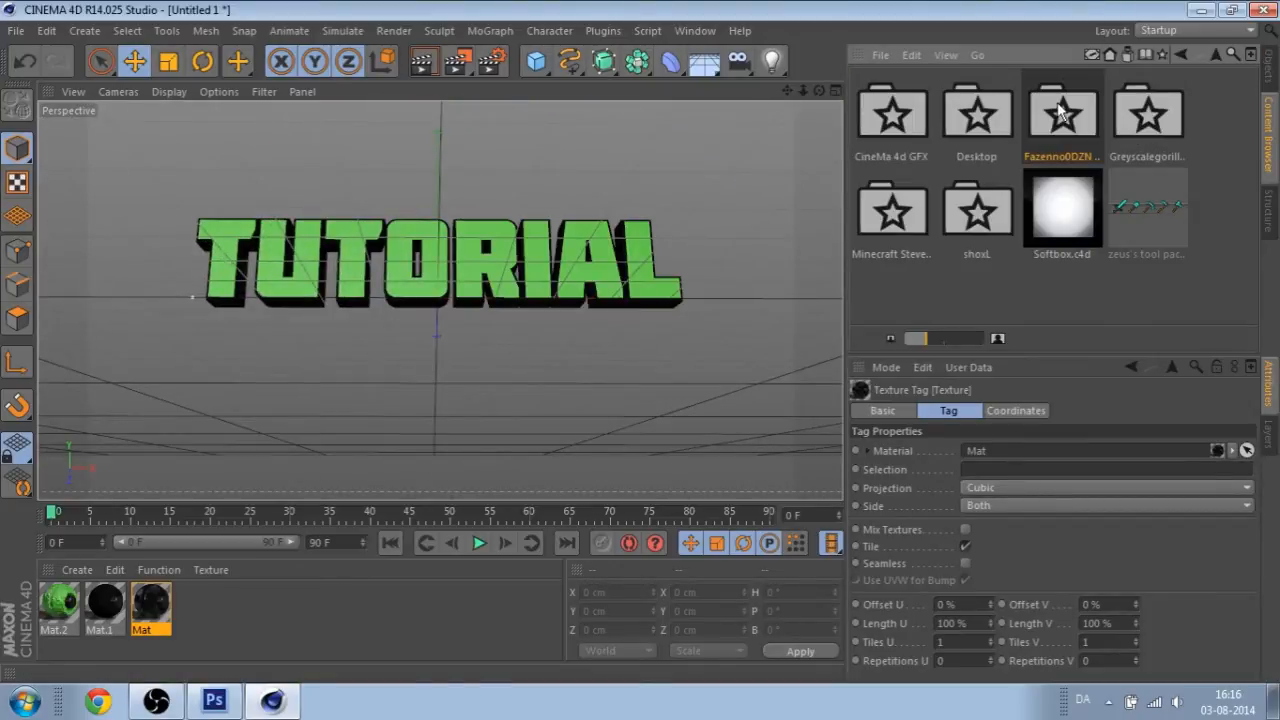
double_click(1137, 121)
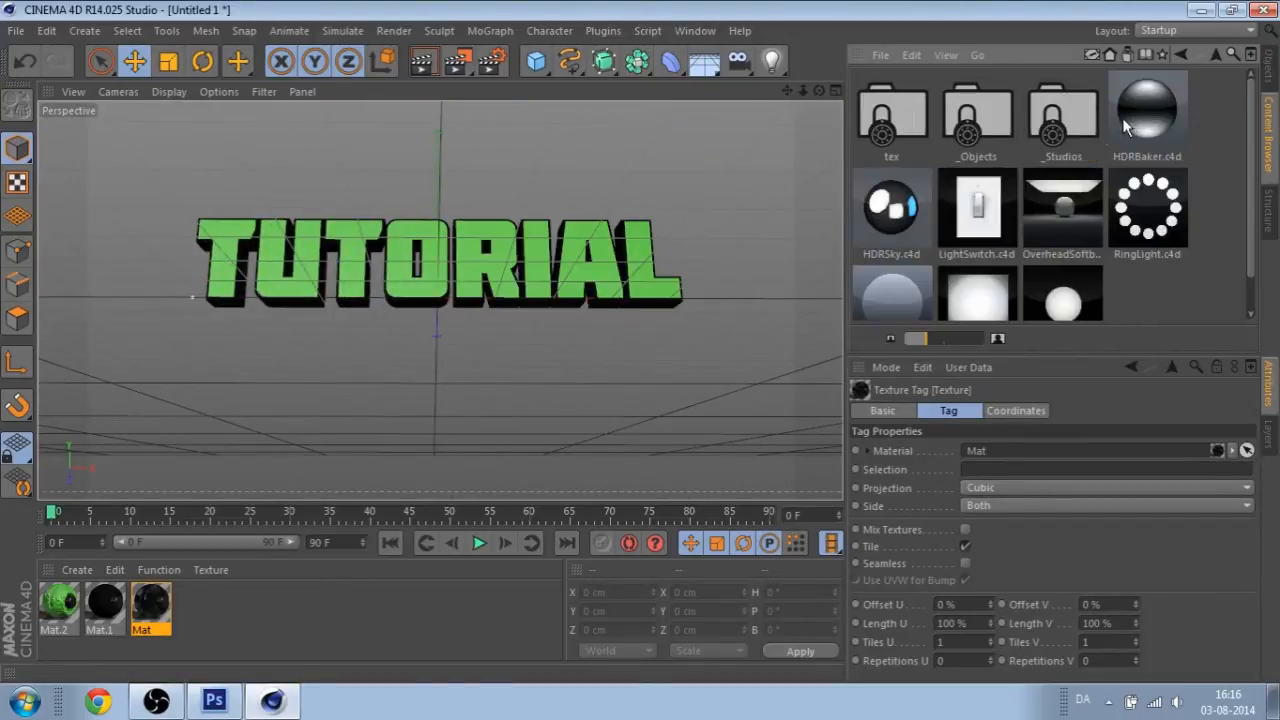
double_click(1060, 205)
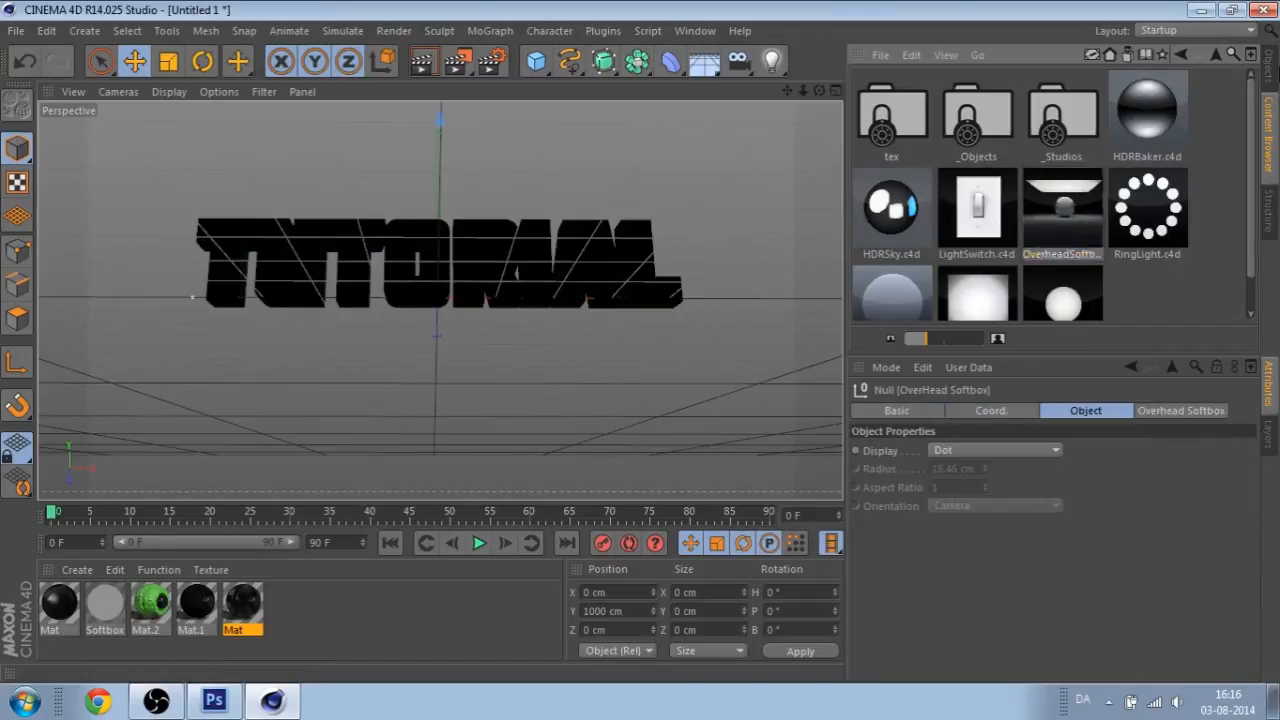
- Examine the overhead softbox's placement above the text from outside the camera and return to the camera view
click(1268, 65)
click(1005, 114)
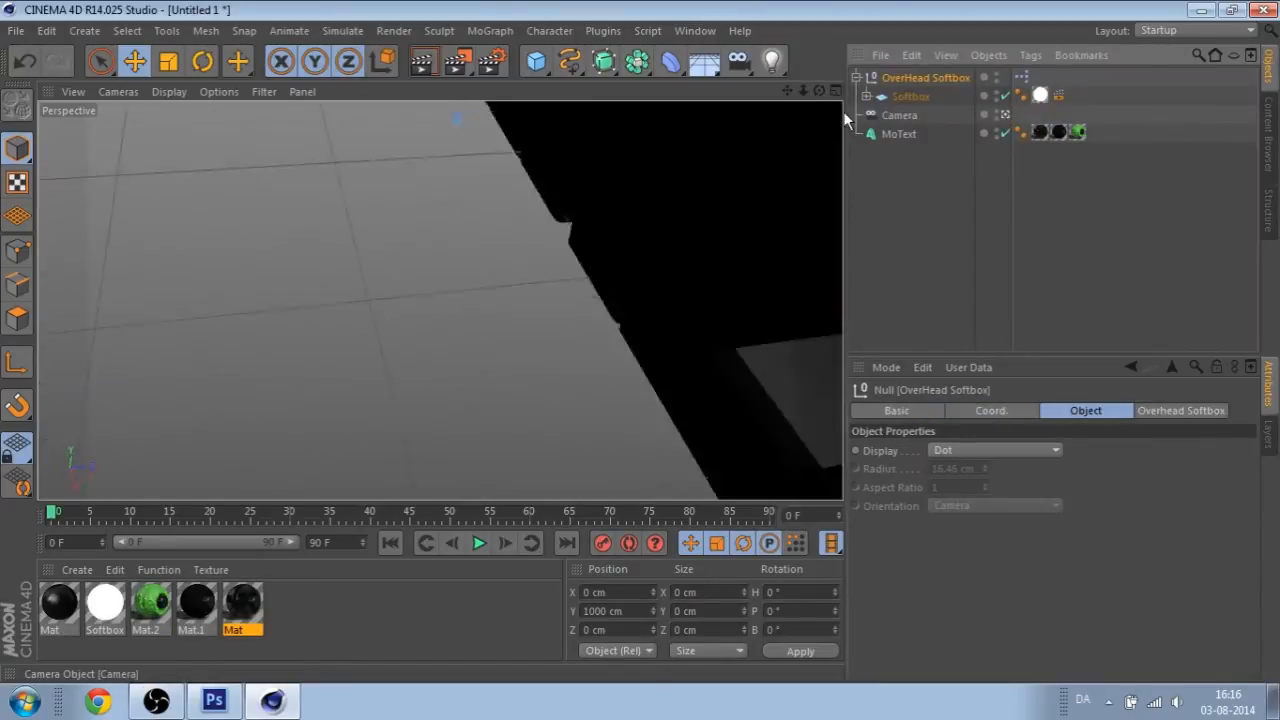
drag(802, 90, 440, 300)
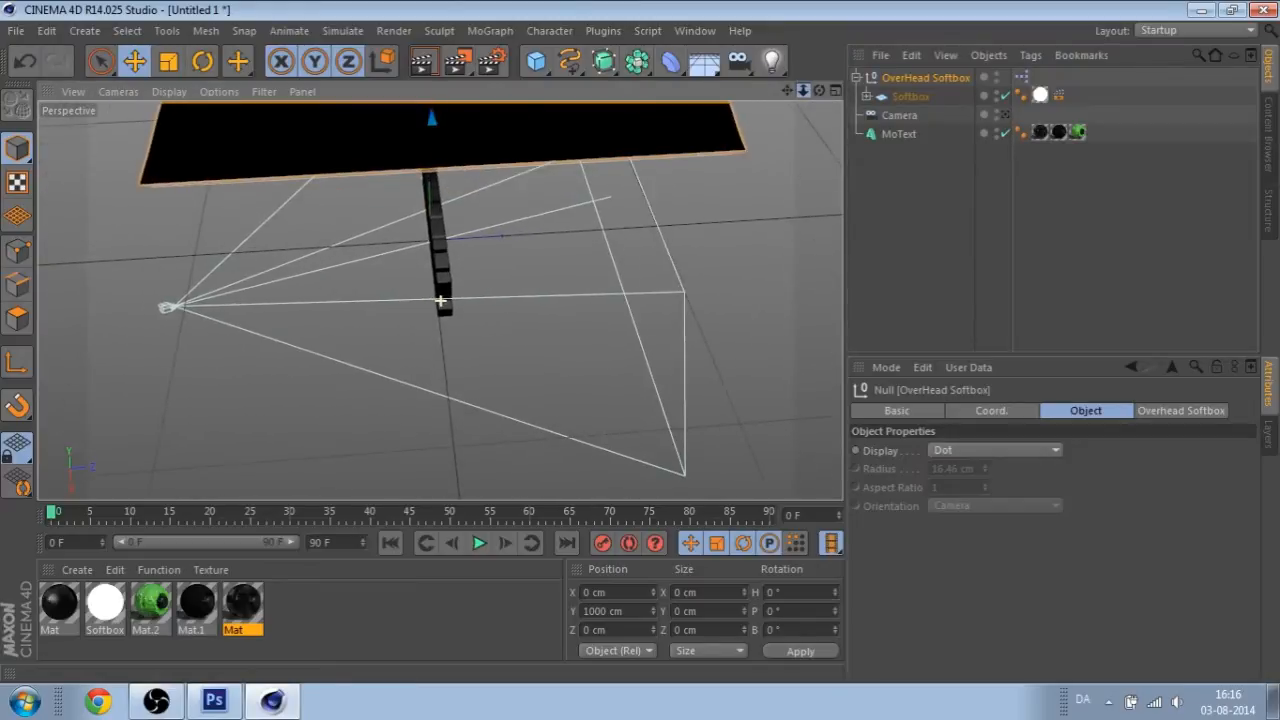
drag(818, 91, 680, 180)
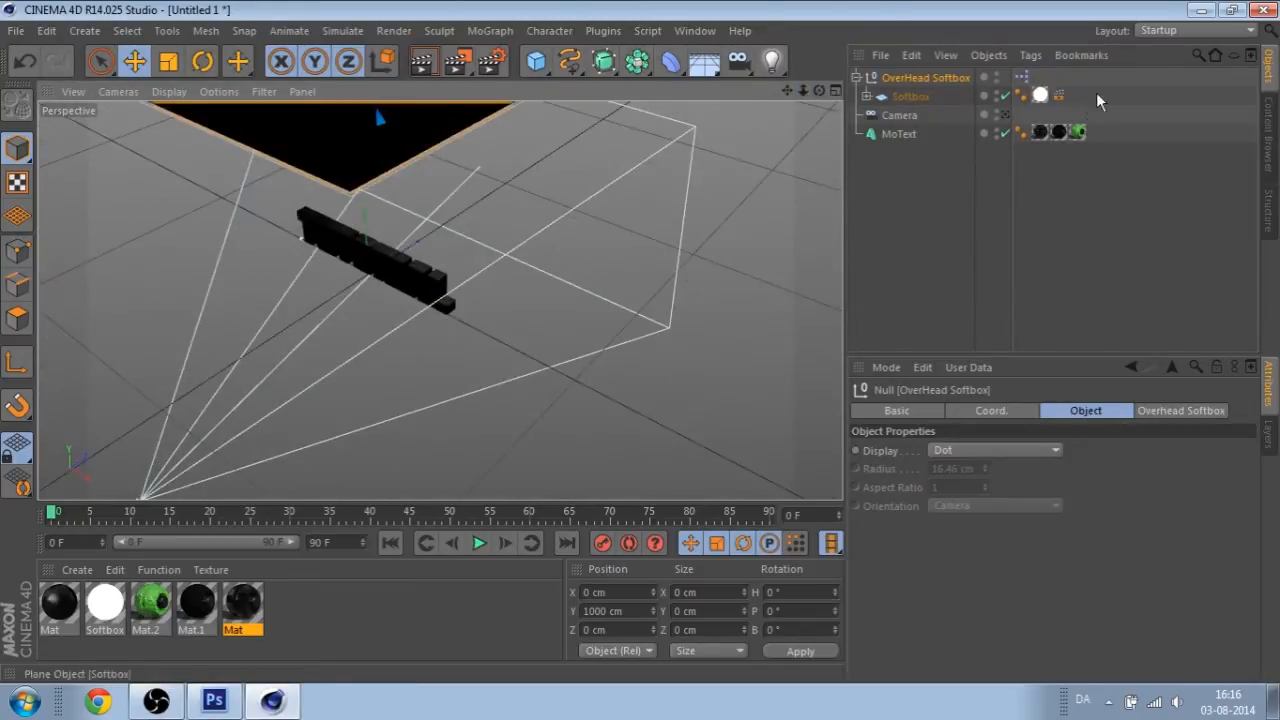
click(1005, 114)
- Check the render's PNG save settings and render the Tutorial text to the Picture Viewer
click(491, 61)
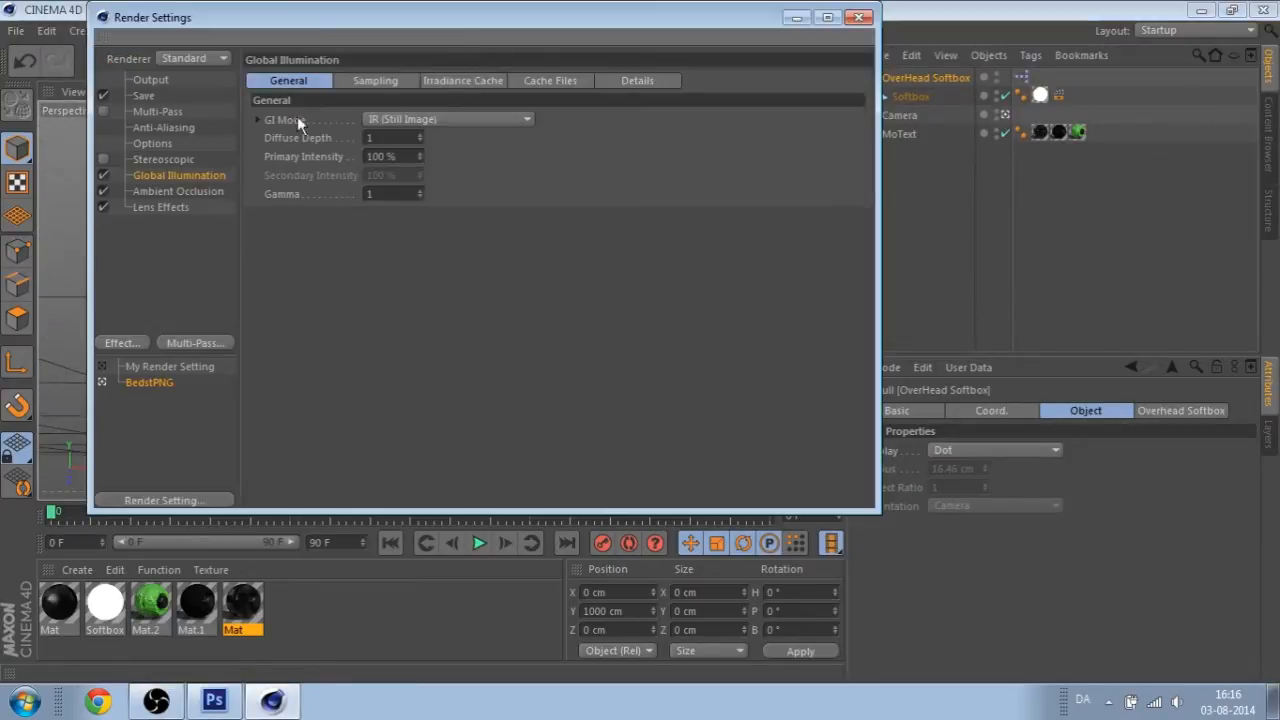
click(142, 96)
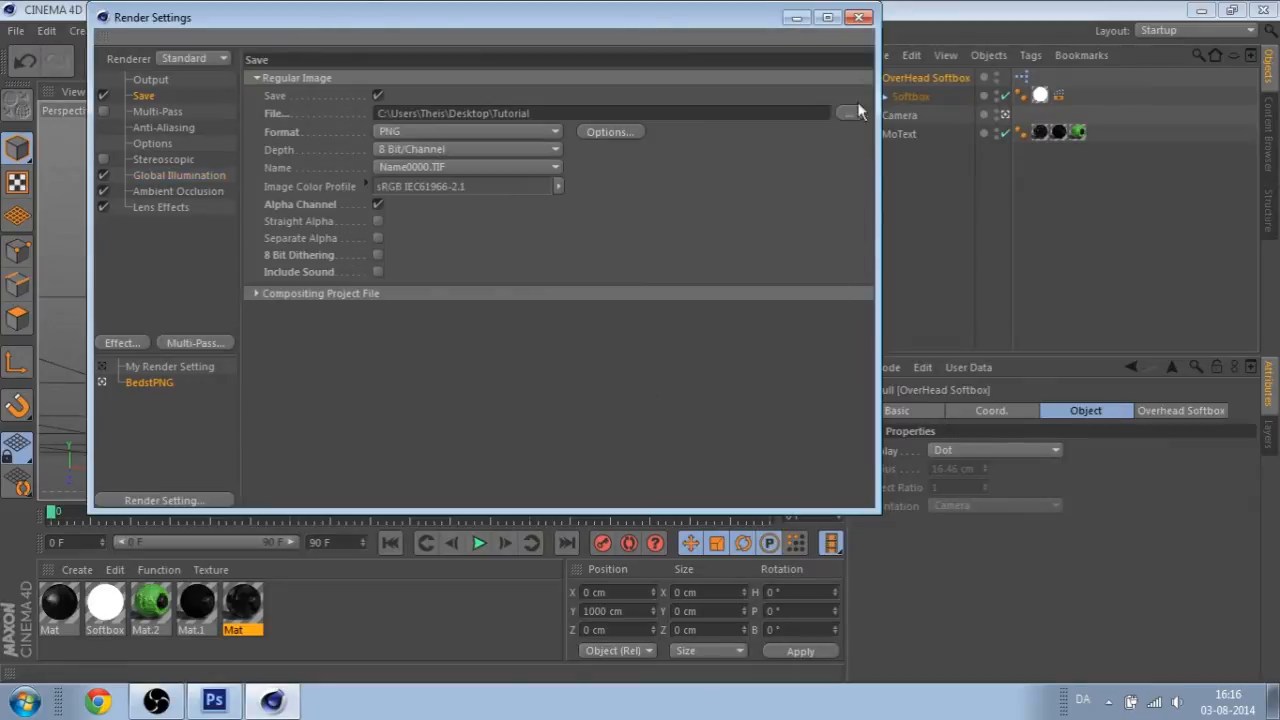
click(859, 17)
click(455, 61)
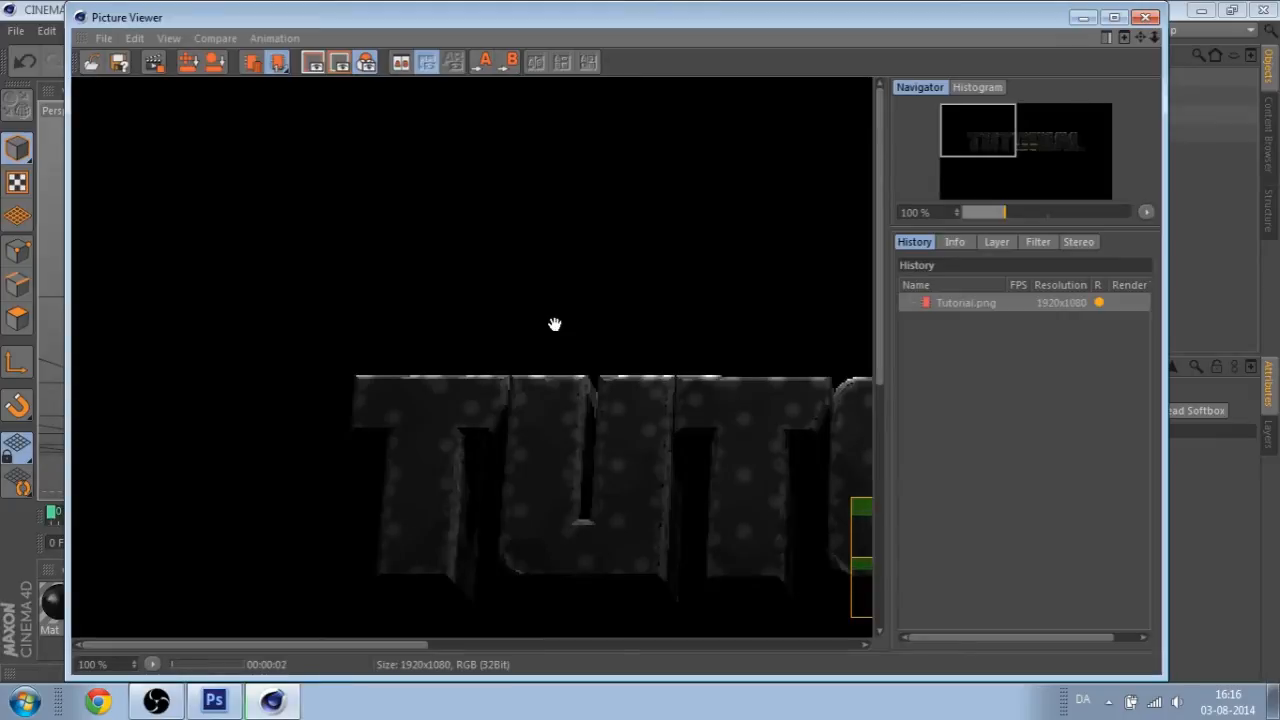
drag(978, 125, 1023, 143)
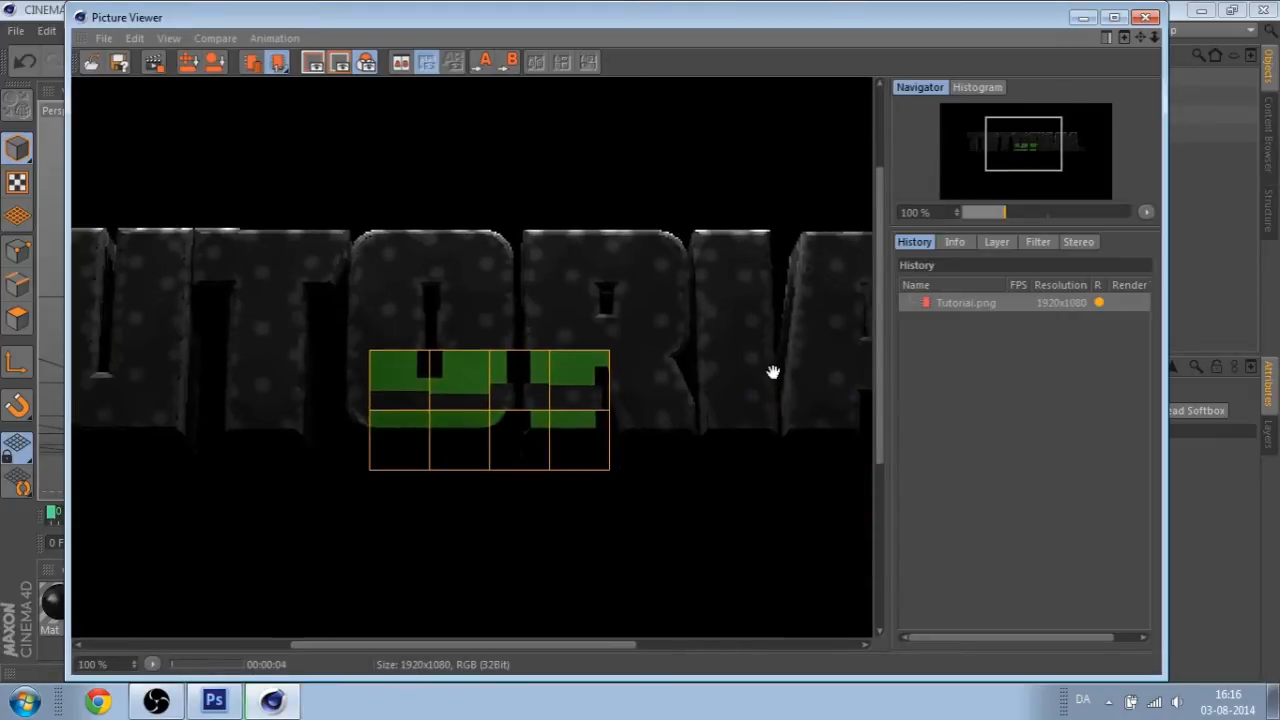
click(214, 700)
click(156, 700)
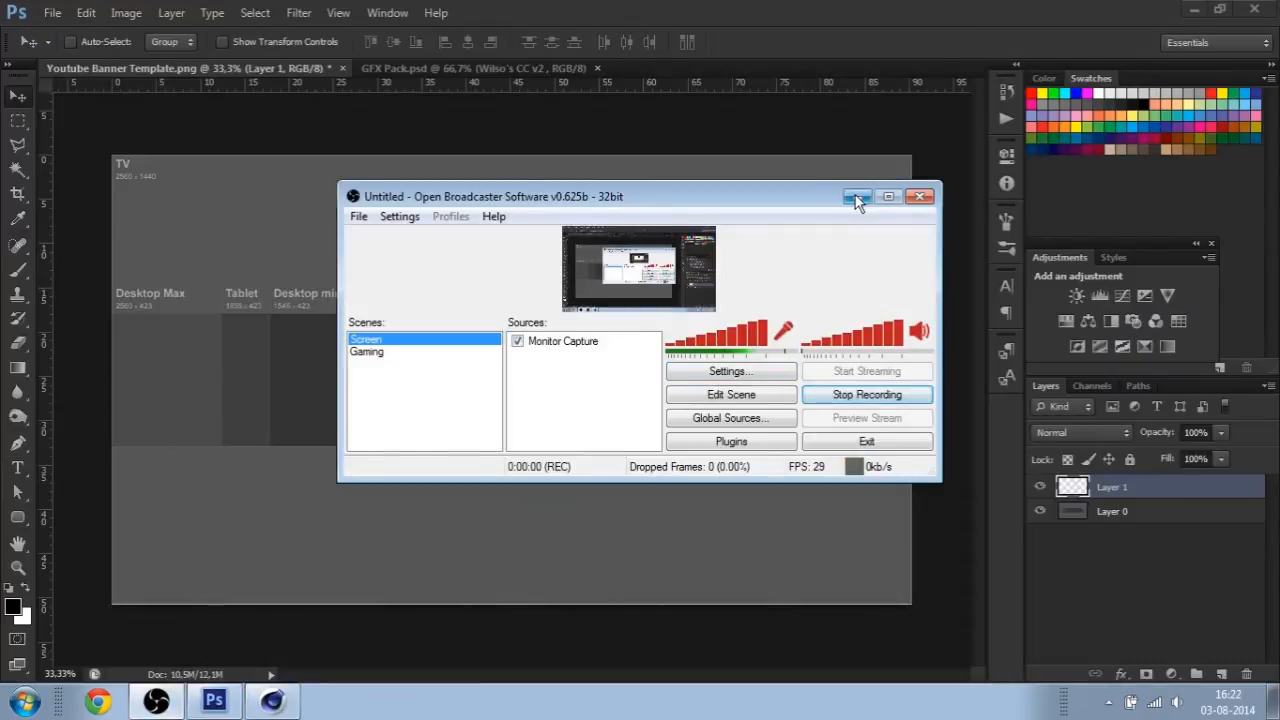
click(857, 197)
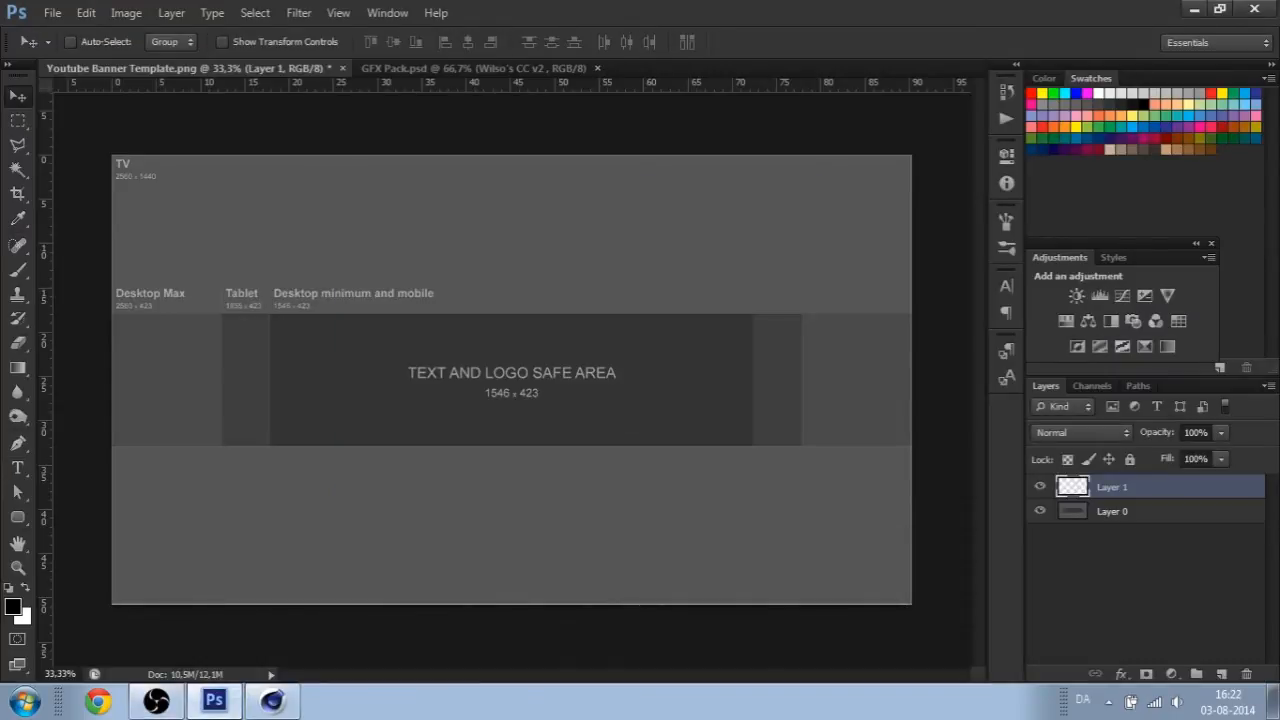
- Show the desktop and open the rendered Tutorial.png to view the result
click(1272, 700)
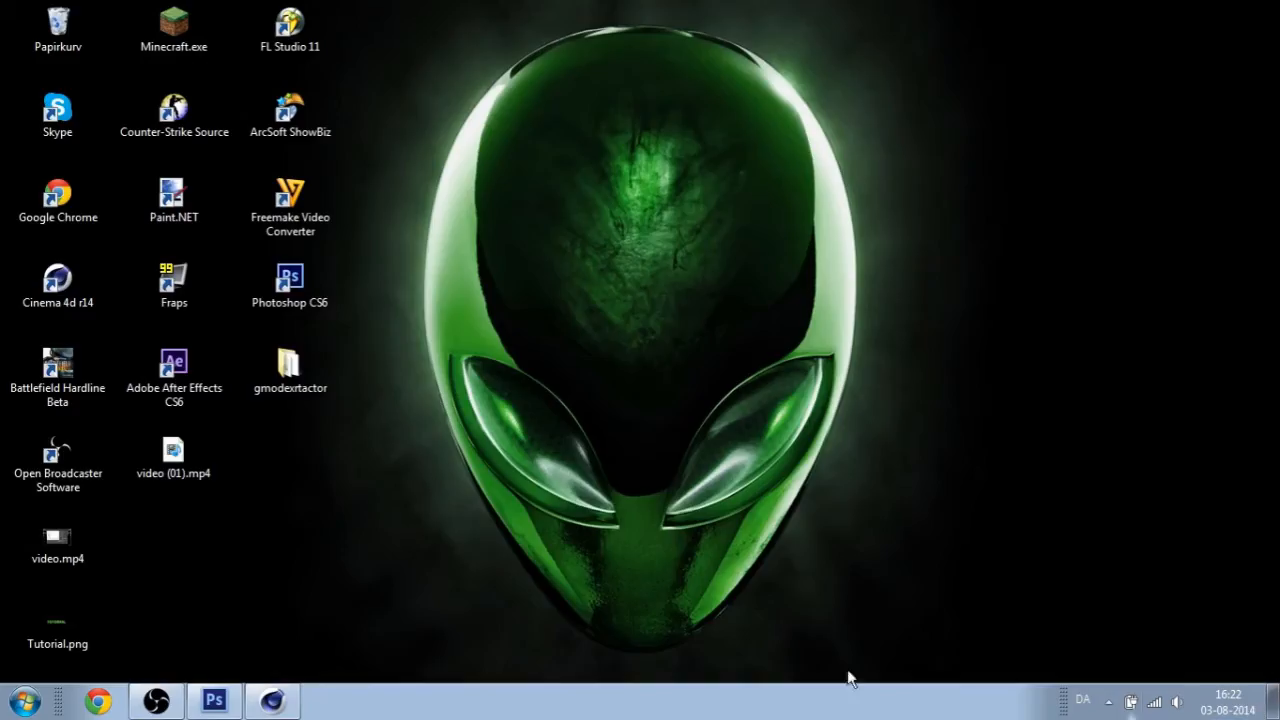
double_click(58, 628)
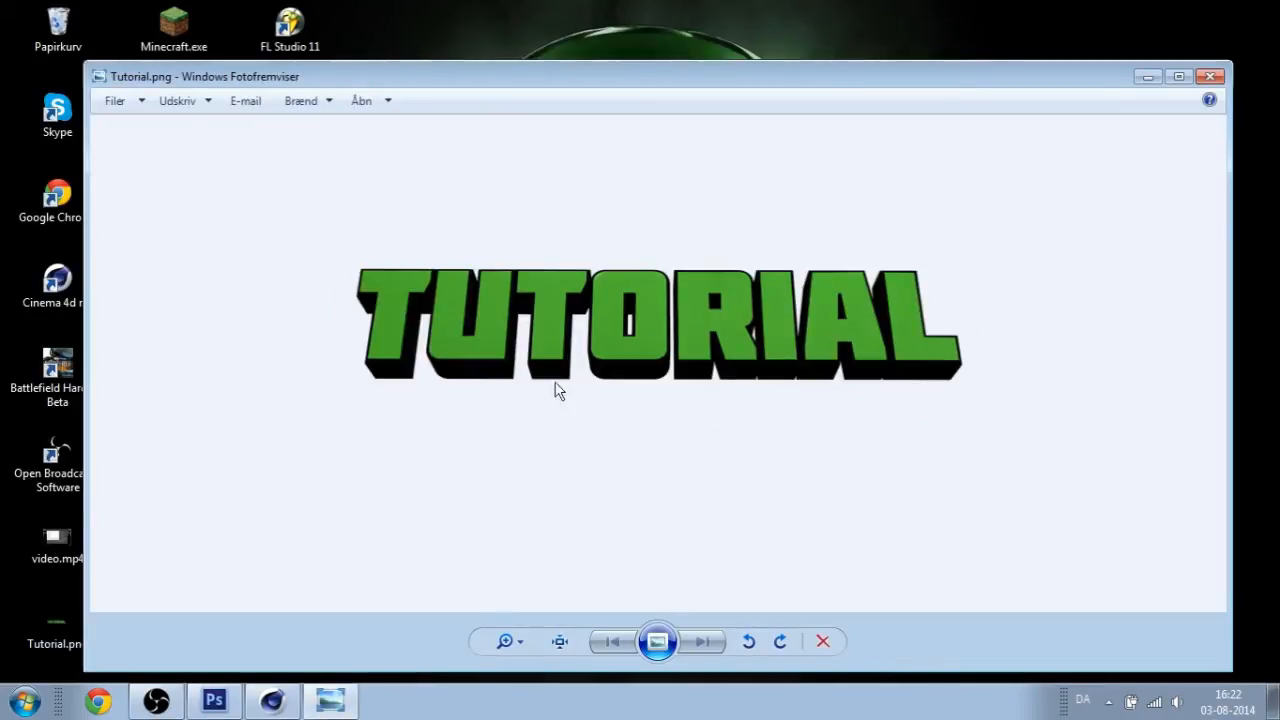
- Examine the rendered Tutorial text at different magnifications and close the image viewer
scroll(640, 313, up, 5)
scroll(640, 313, down, 5)
scroll(832, 321, up, 3)
scroll(986, 323, down, 3)
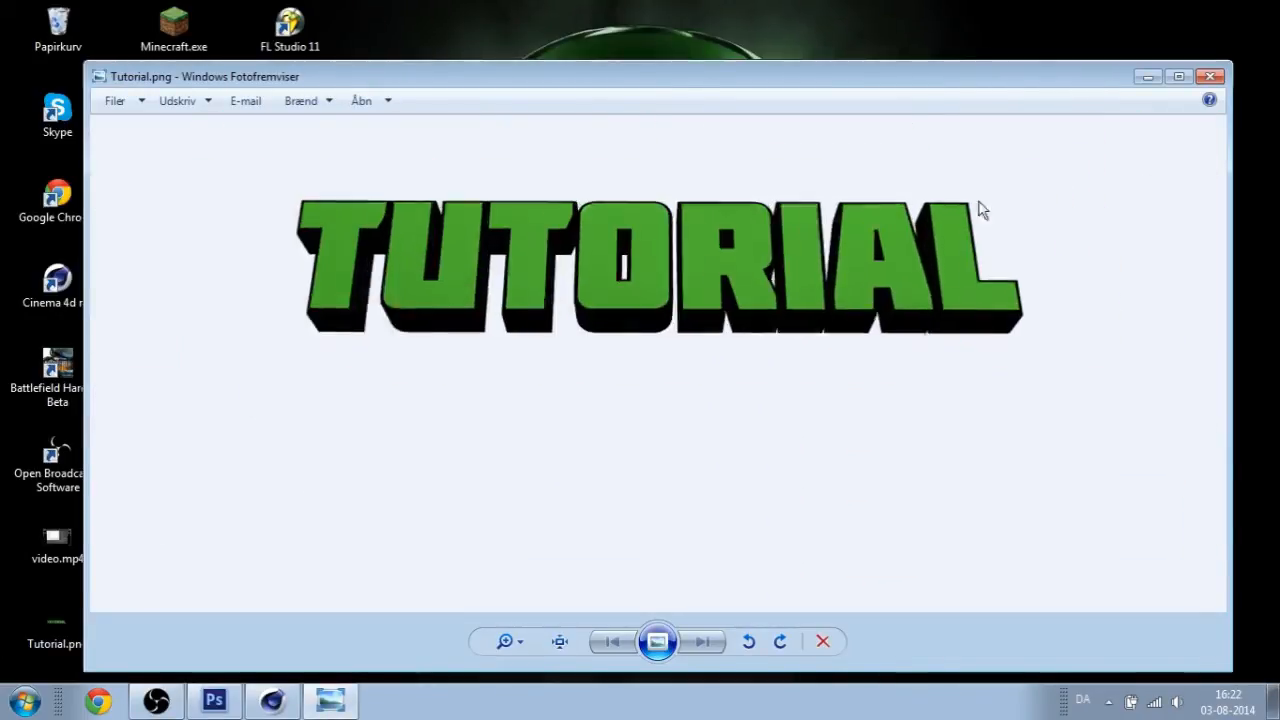
scroll(340, 285, up, 1)
scroll(350, 289, down, 2)
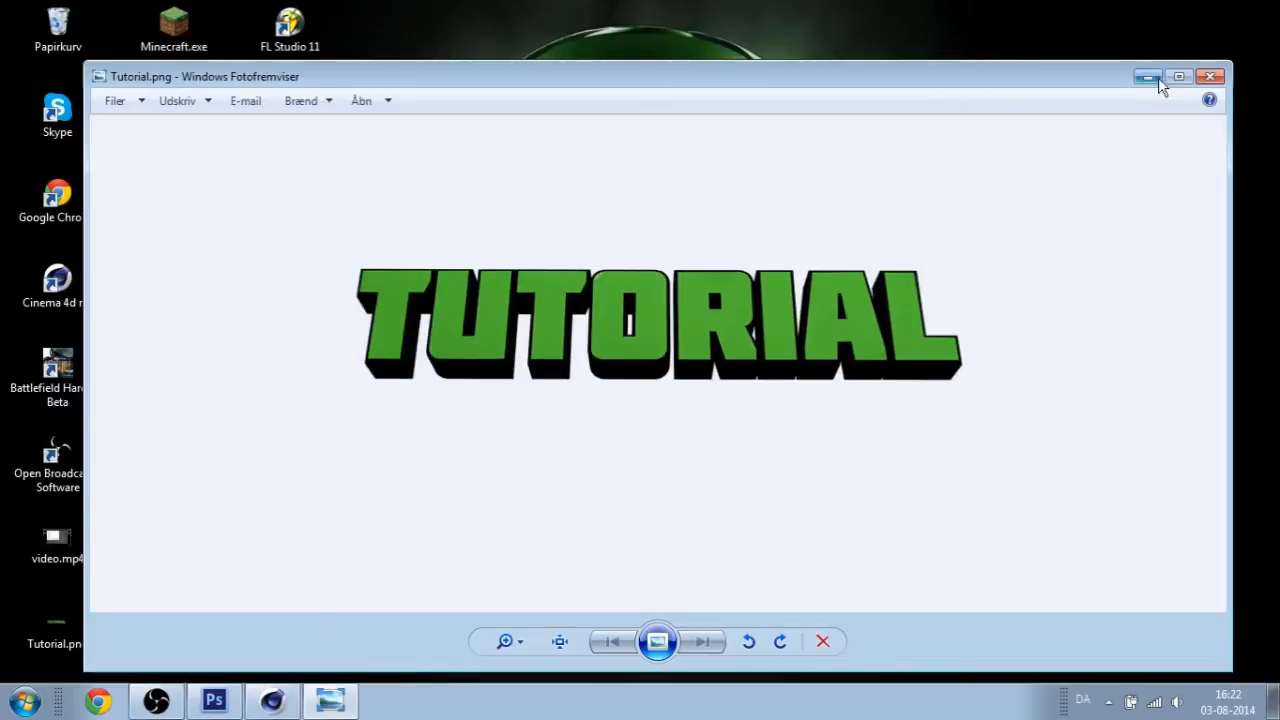
click(1212, 77)
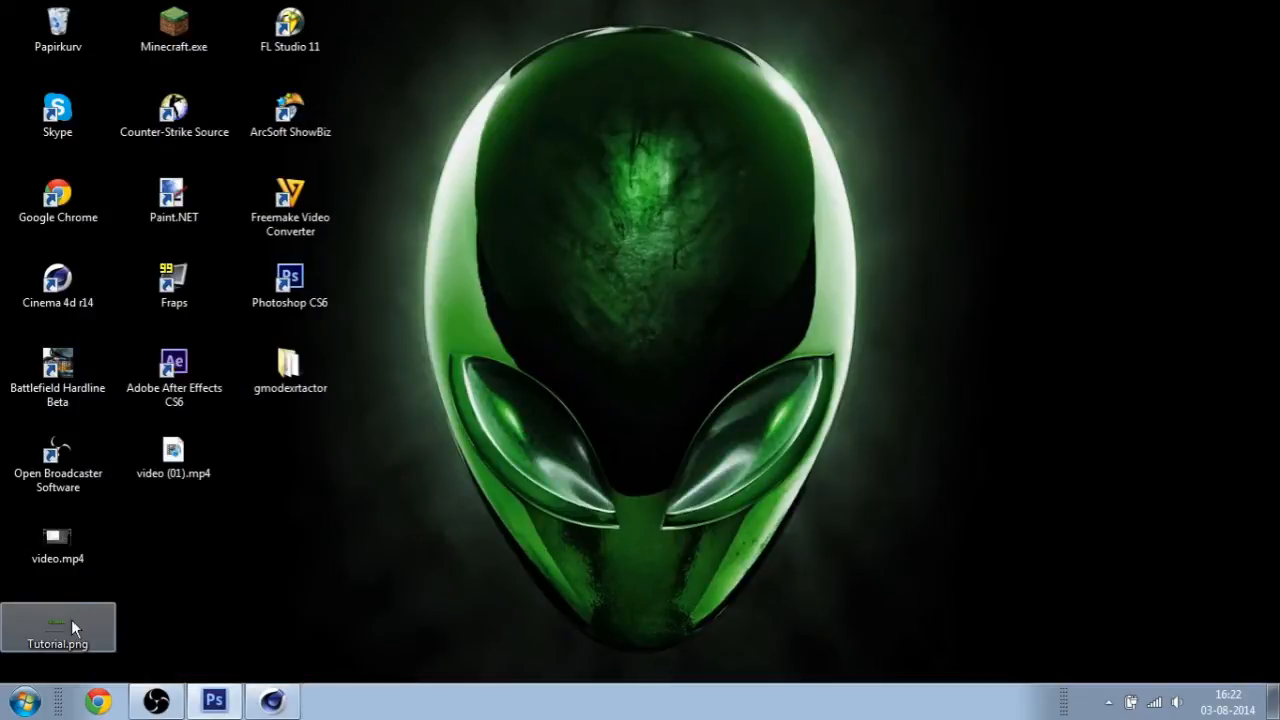
- Switch to Photoshop's GFX Pack.psd document, hide the Wilso's CC v2 group and collapse the Color Correction group
click(213, 700)
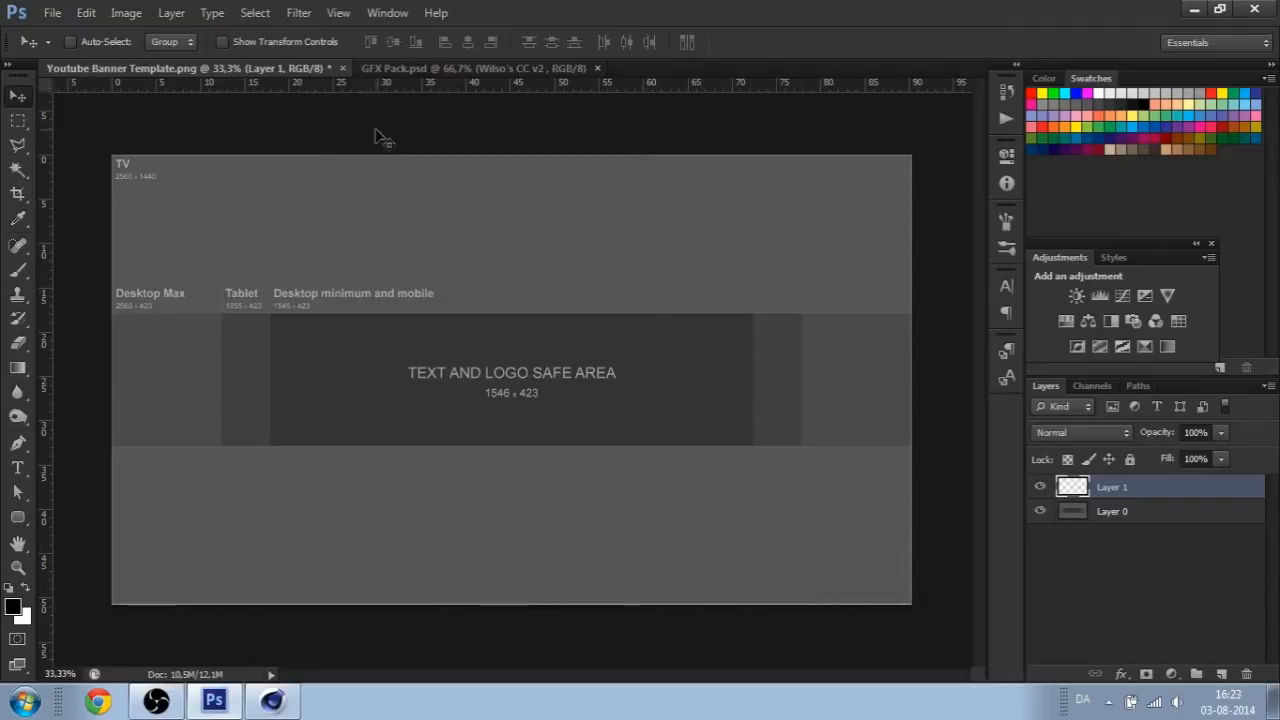
click(421, 67)
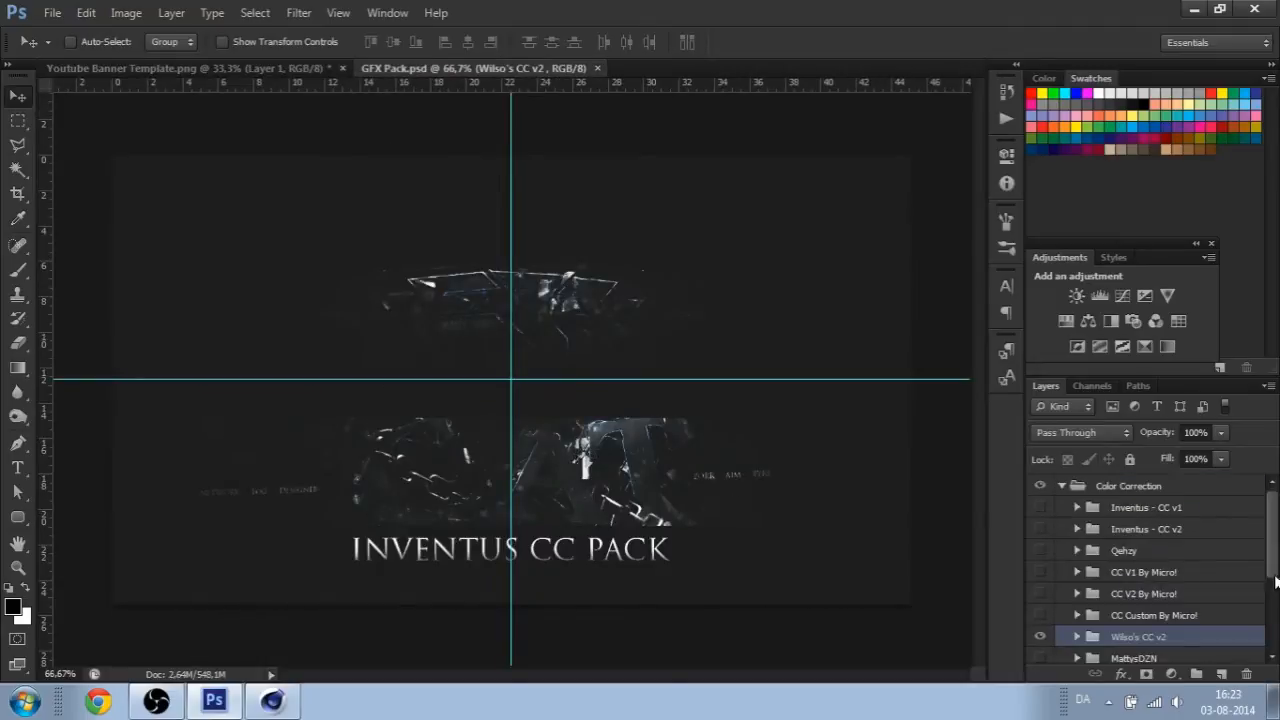
click(1041, 637)
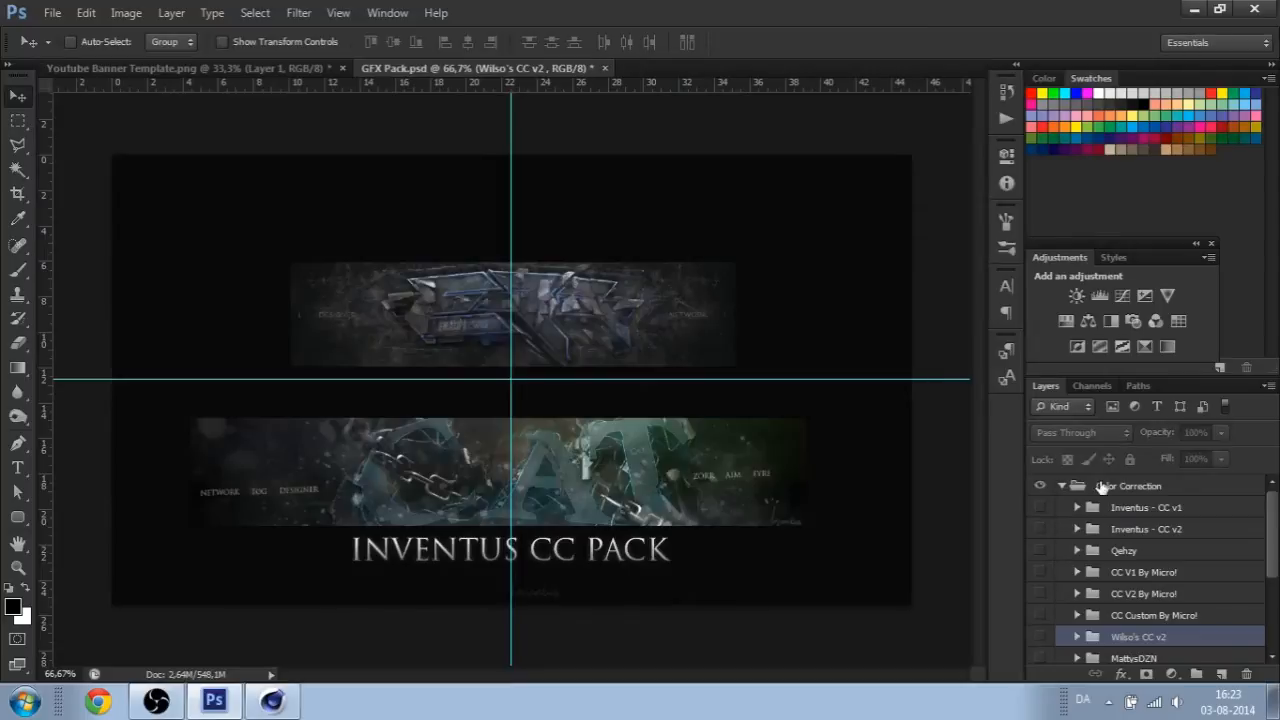
click(1063, 487)
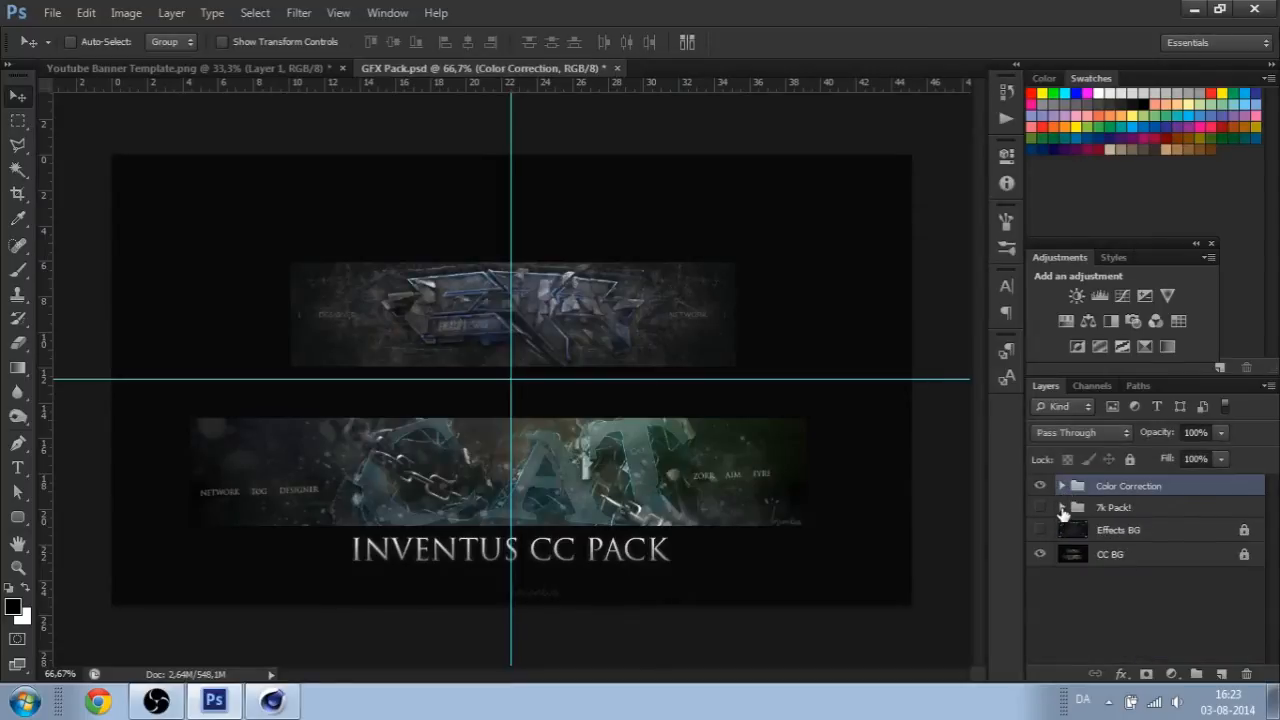
- Expand the 7k Pack! group, hide the CC BG layer and show the Effects BG layer instead
click(1062, 508)
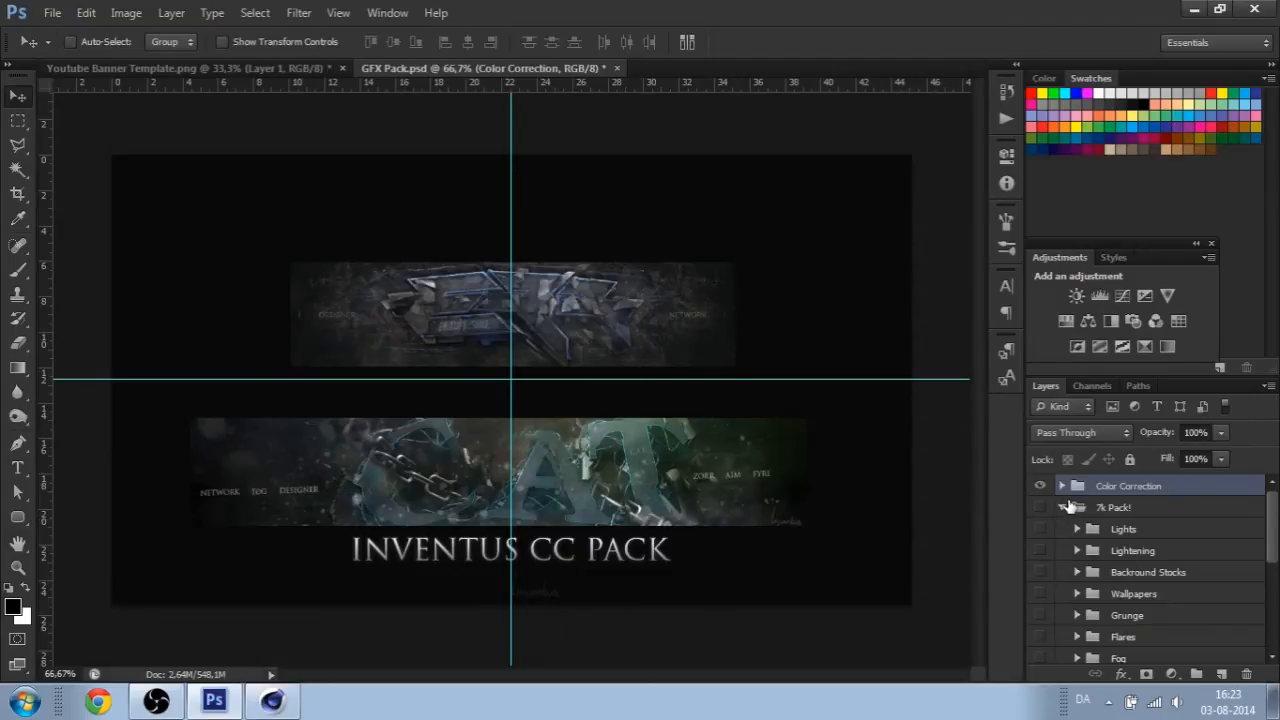
scroll(1130, 575, down, 3)
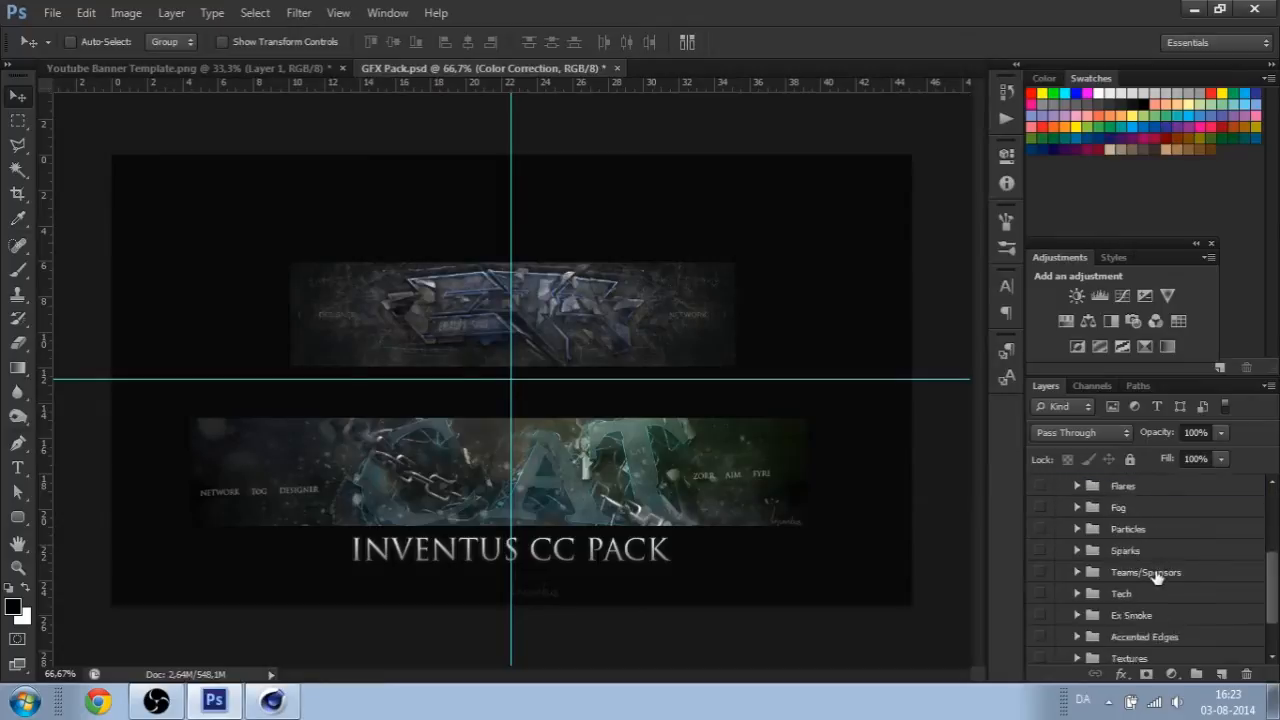
scroll(1110, 530, up, 3)
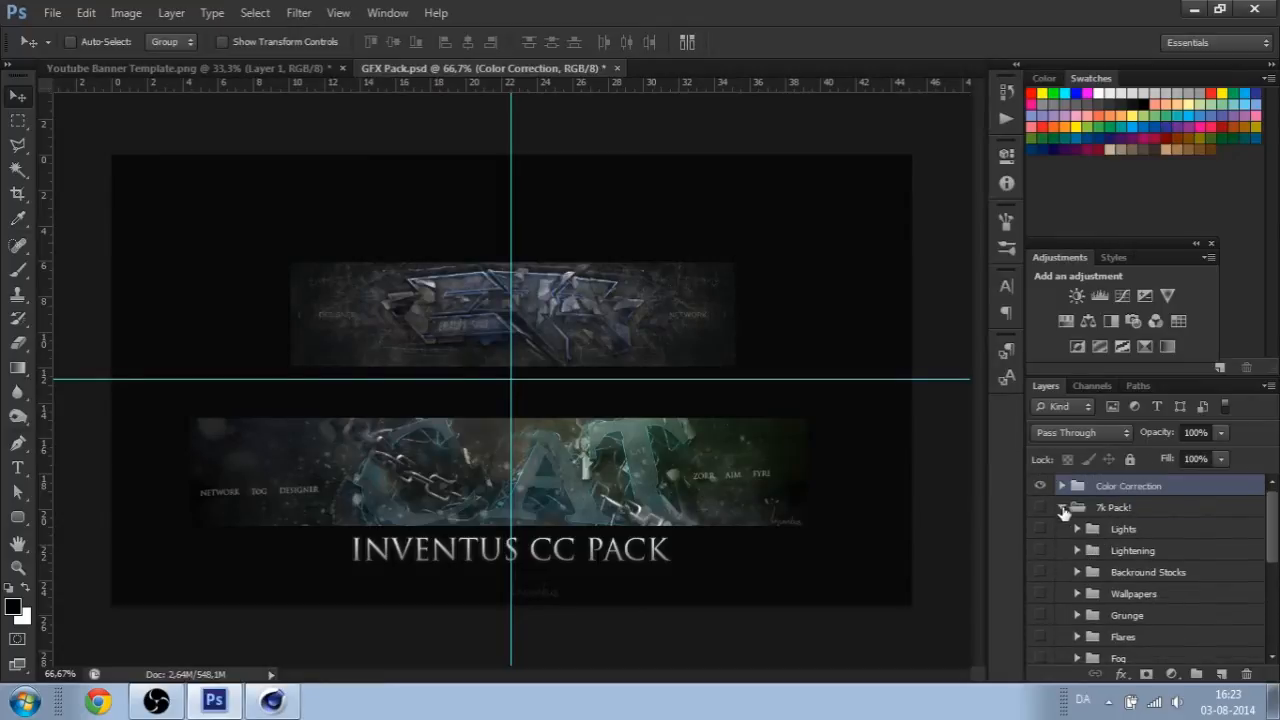
click(1063, 507)
click(1063, 507)
scroll(1080, 548, down, 2)
click(1140, 530)
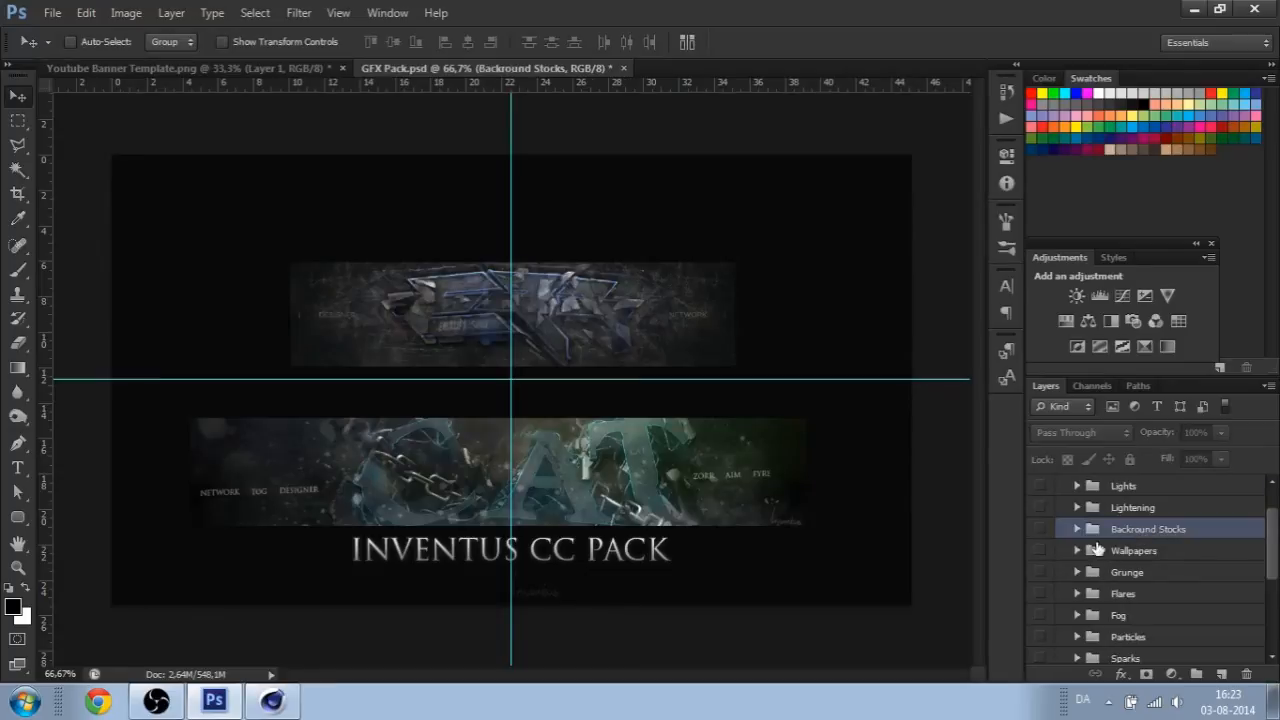
scroll(1104, 560, down, 3)
click(1039, 652)
click(1040, 626)
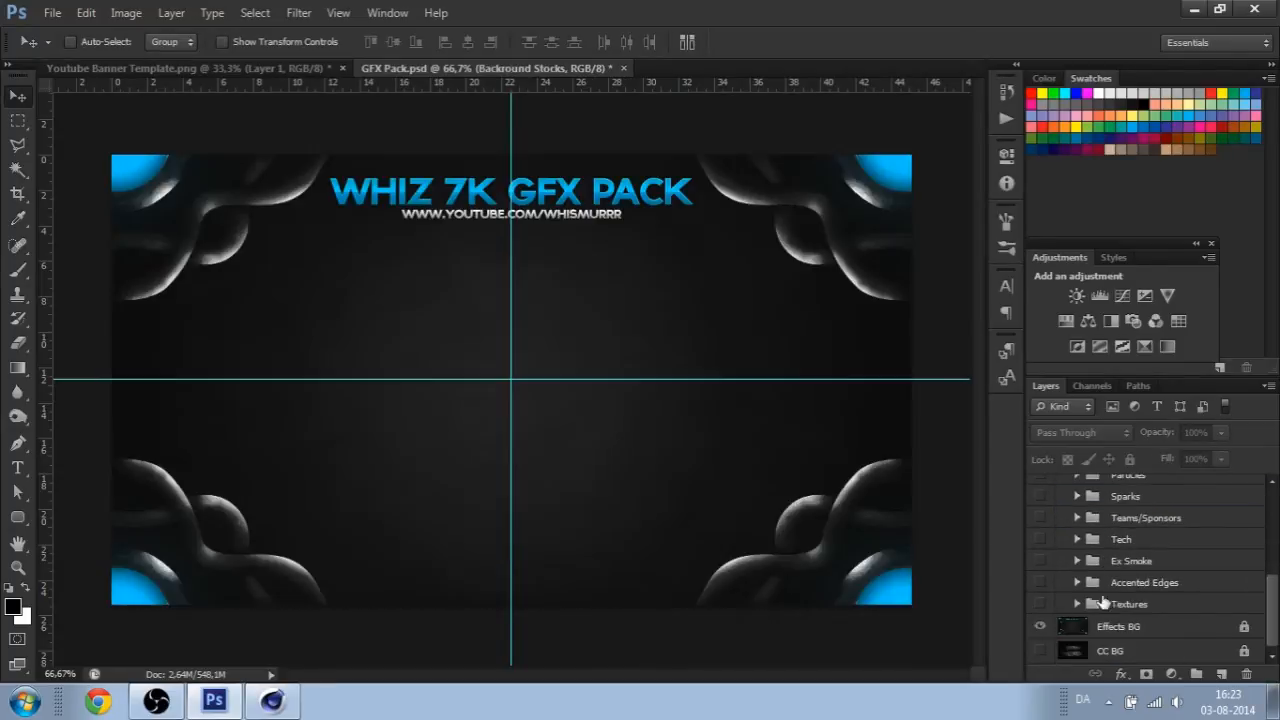
- Show layer 10 of the Backround Stocks group and copy it into the Youtube Banner Template document
scroll(1143, 562, up, 3)
click(1077, 518)
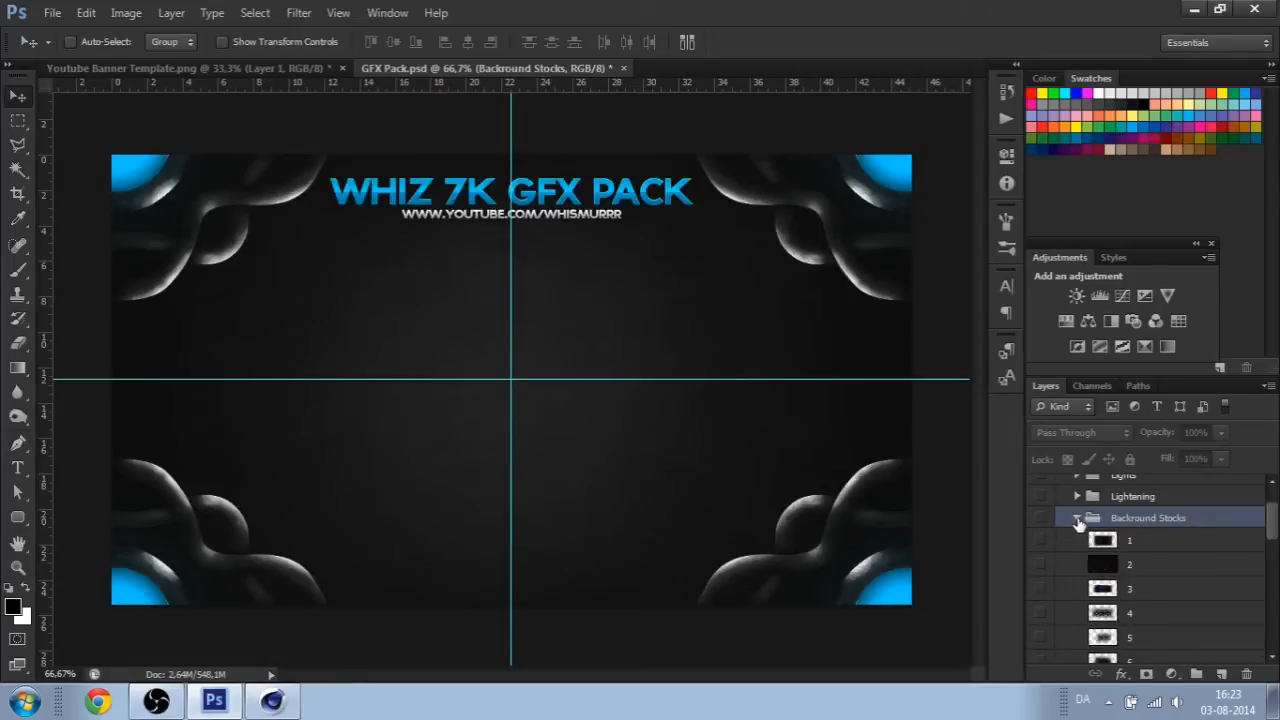
scroll(1100, 560, down, 5)
click(1131, 566)
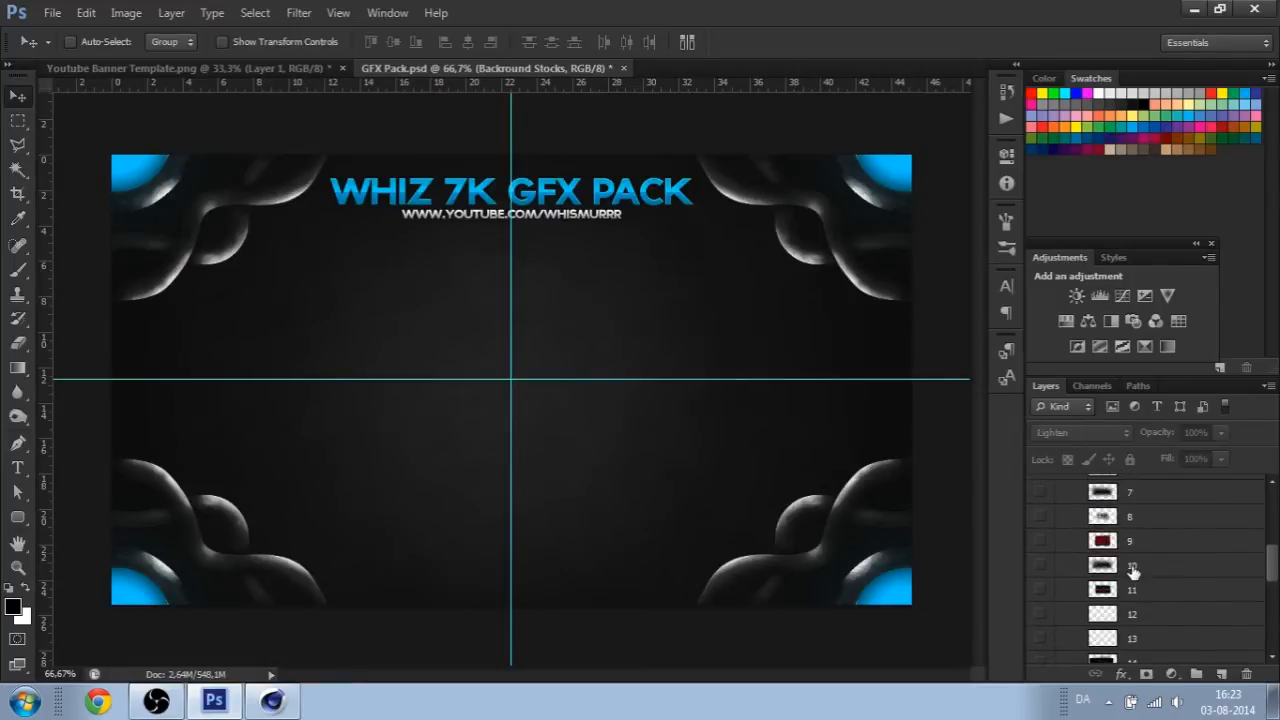
click(1039, 566)
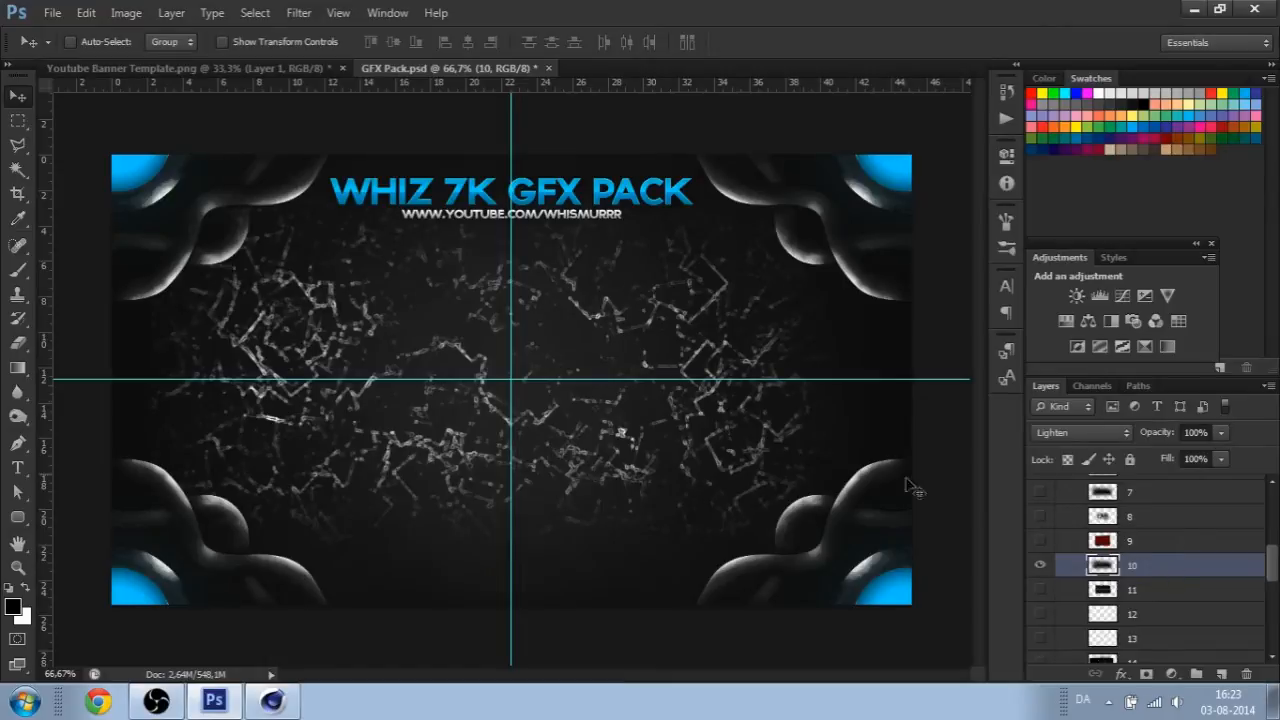
drag(405, 338, 705, 636)
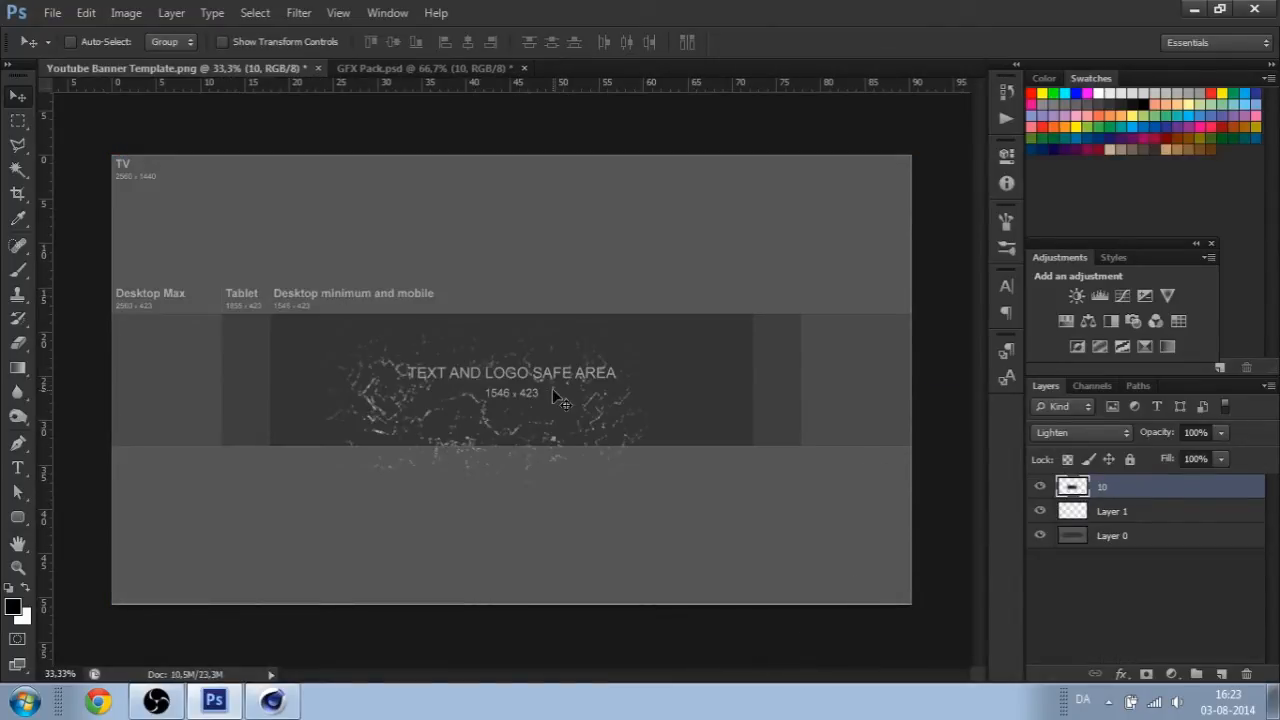
- Move layer 10 over the text and logo safe area, to X 1297 px and Y 734 px
key(ctrl+t)
key(Right)
key(Right)
key(Right)
key(Right)
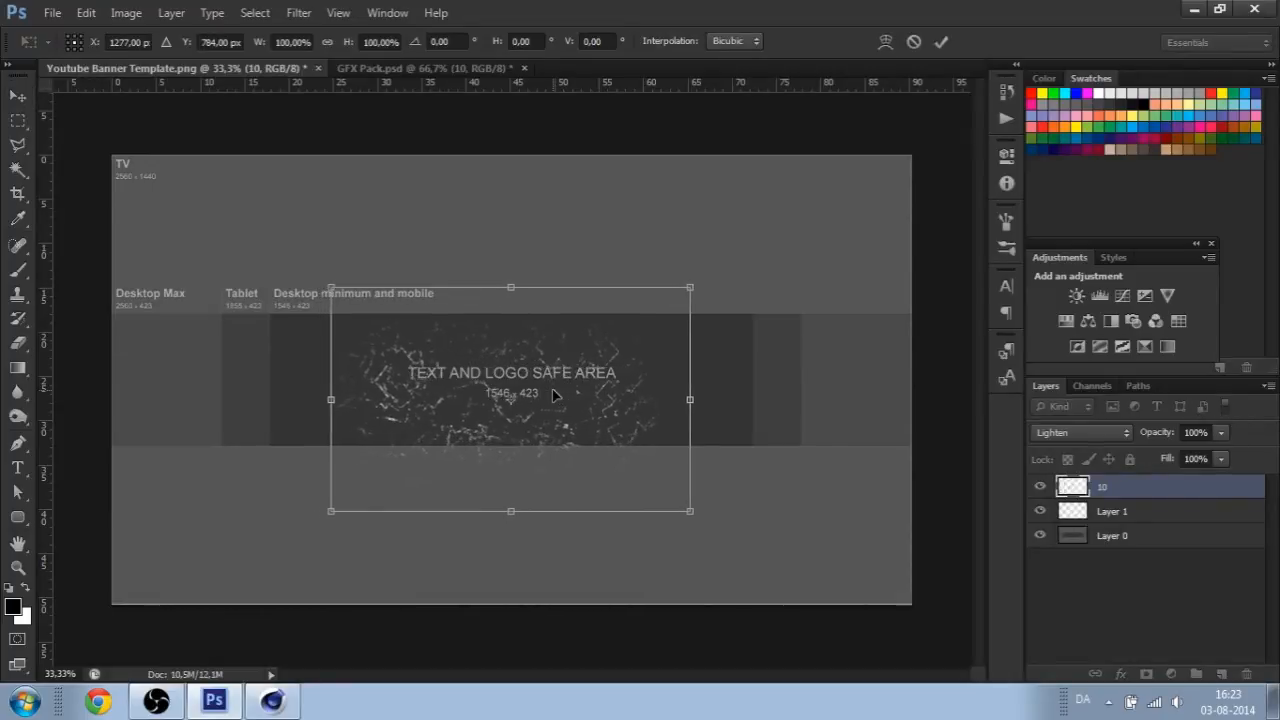
key(shift+Up)
key(shift+Up)
key(shift+Up)
key(shift+Up)
key(shift+Right)
key(shift+Right)
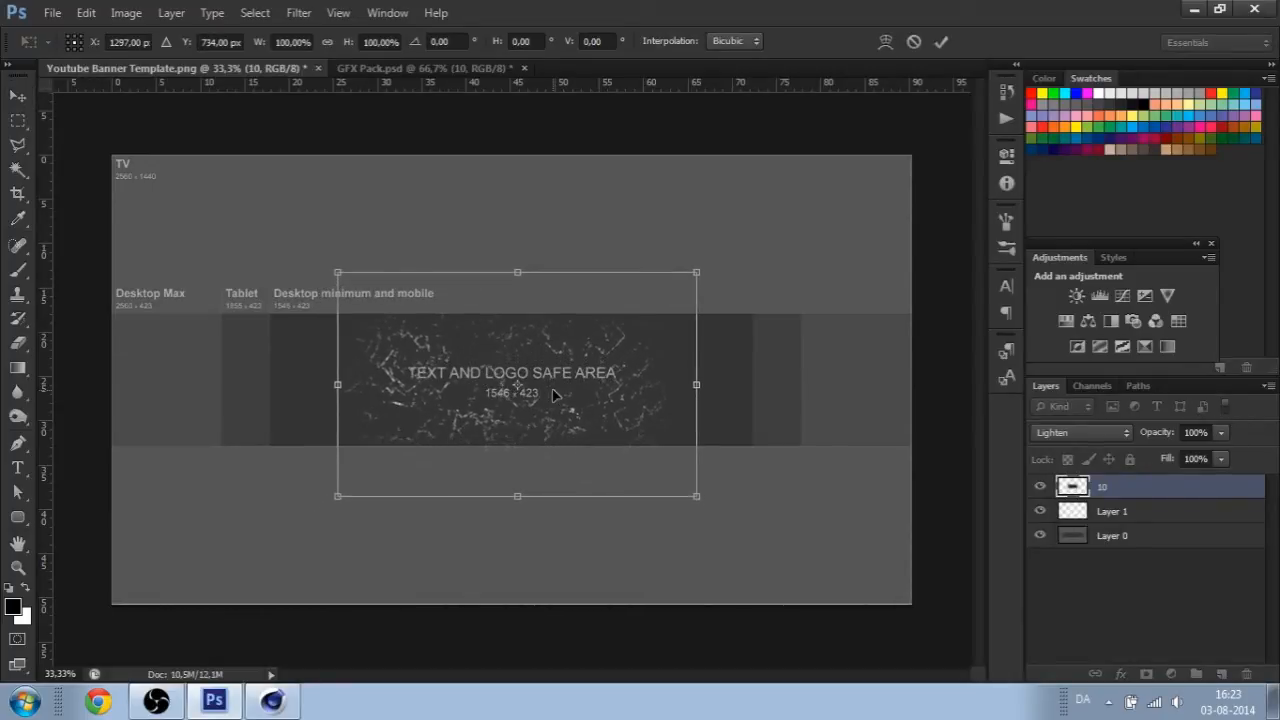
key(Return)
- Duplicate layer 10 twice and place the copies at either end so the pattern spans the full banner strip
key(ctrl+j)
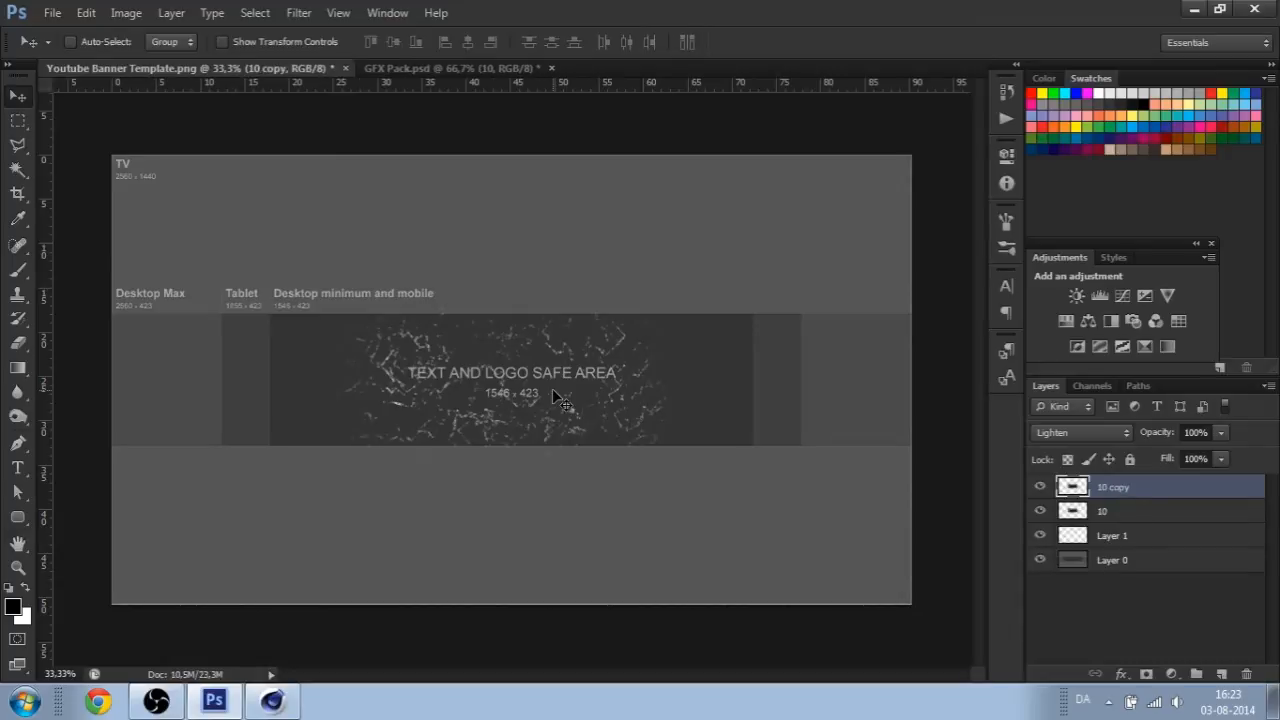
key(ctrl+t)
drag(538, 450, 293, 443)
key(Return)
key(ctrl+j)
key(ctrl+t)
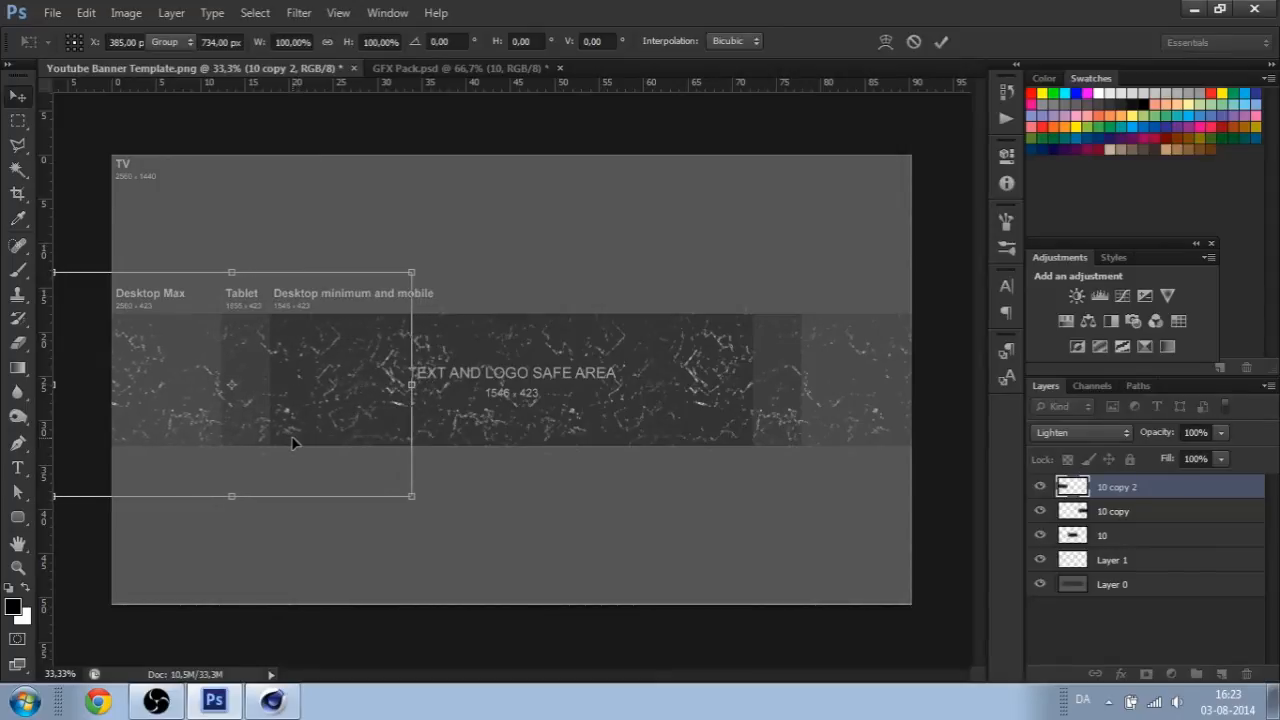
key(Return)
- Show the banner's guides and try an extra horizontal guide just above the safe area
key(ctrl+semicolon)
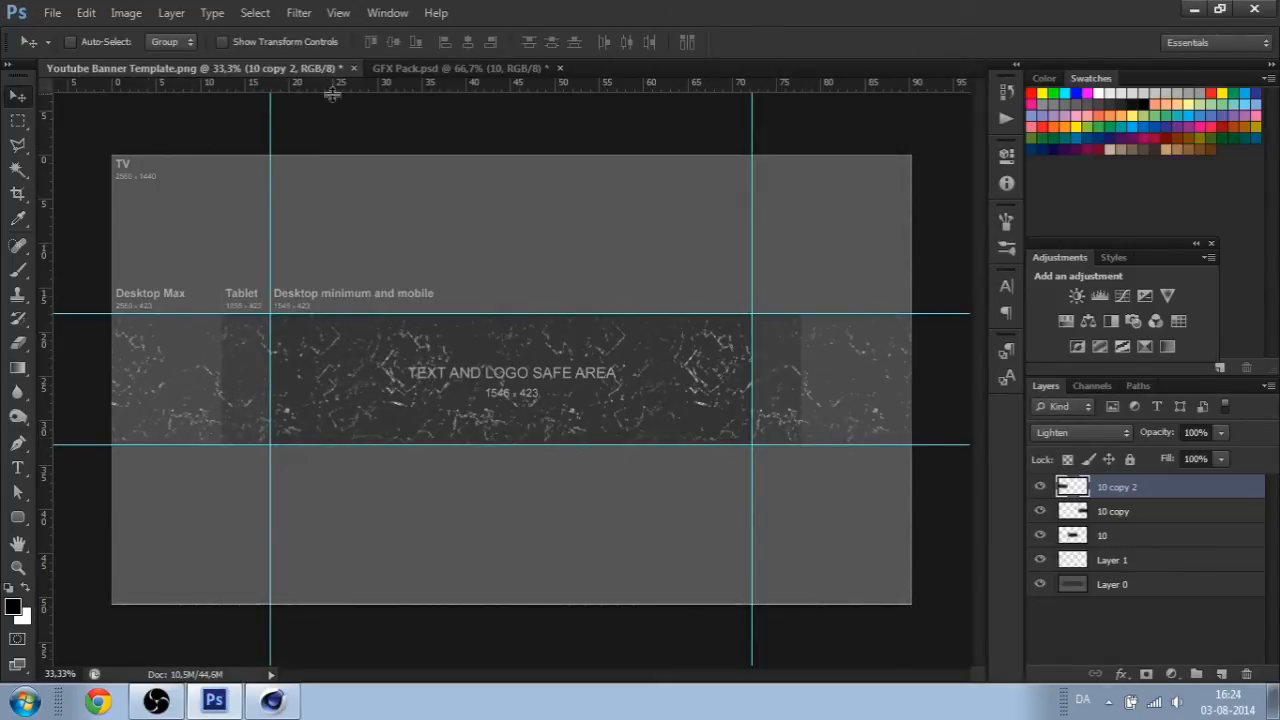
drag(336, 86, 411, 306)
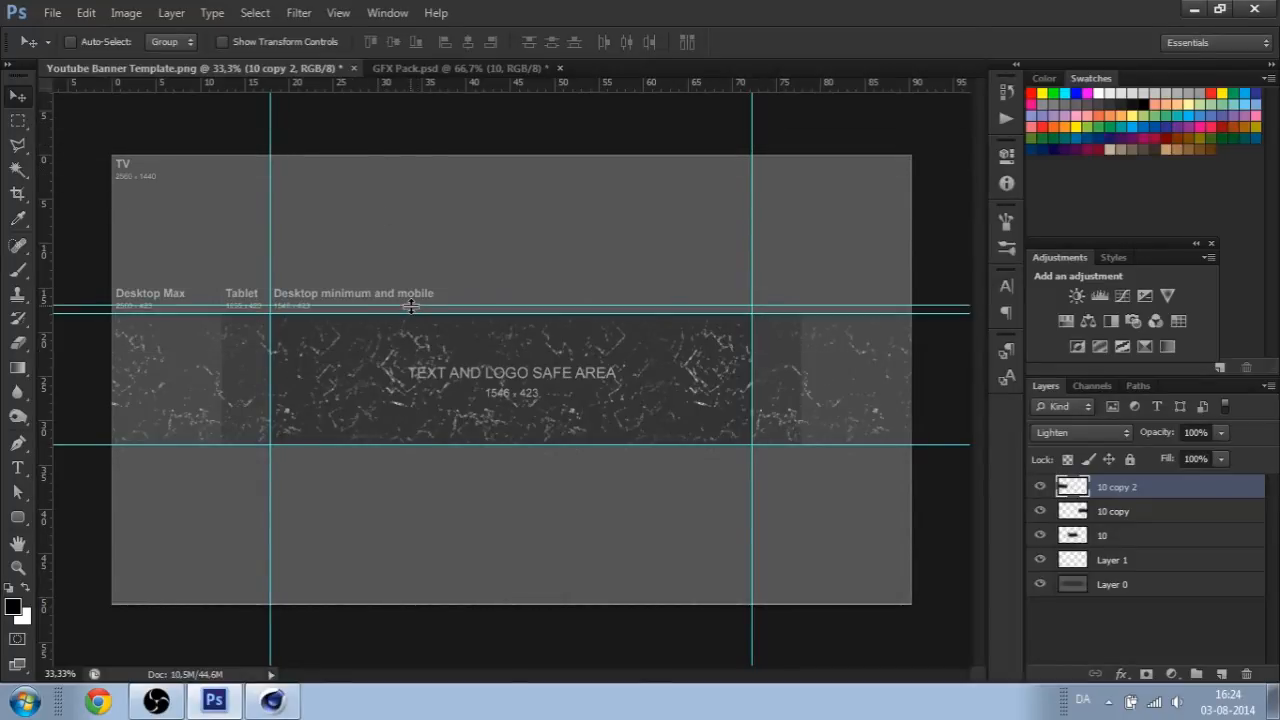
key(ctrl+z)
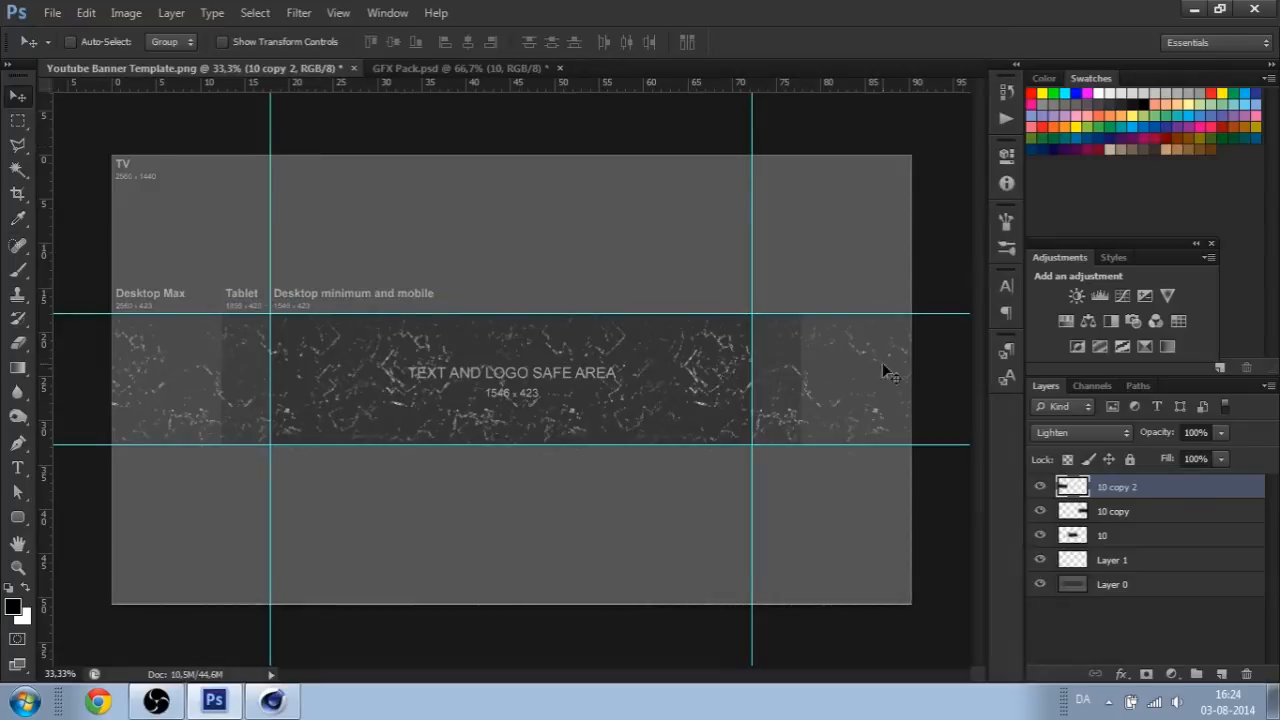
- Return to GFX Pack.psd, hide layer 10 and preview layer 6 of the Backround Stocks group
click(451, 70)
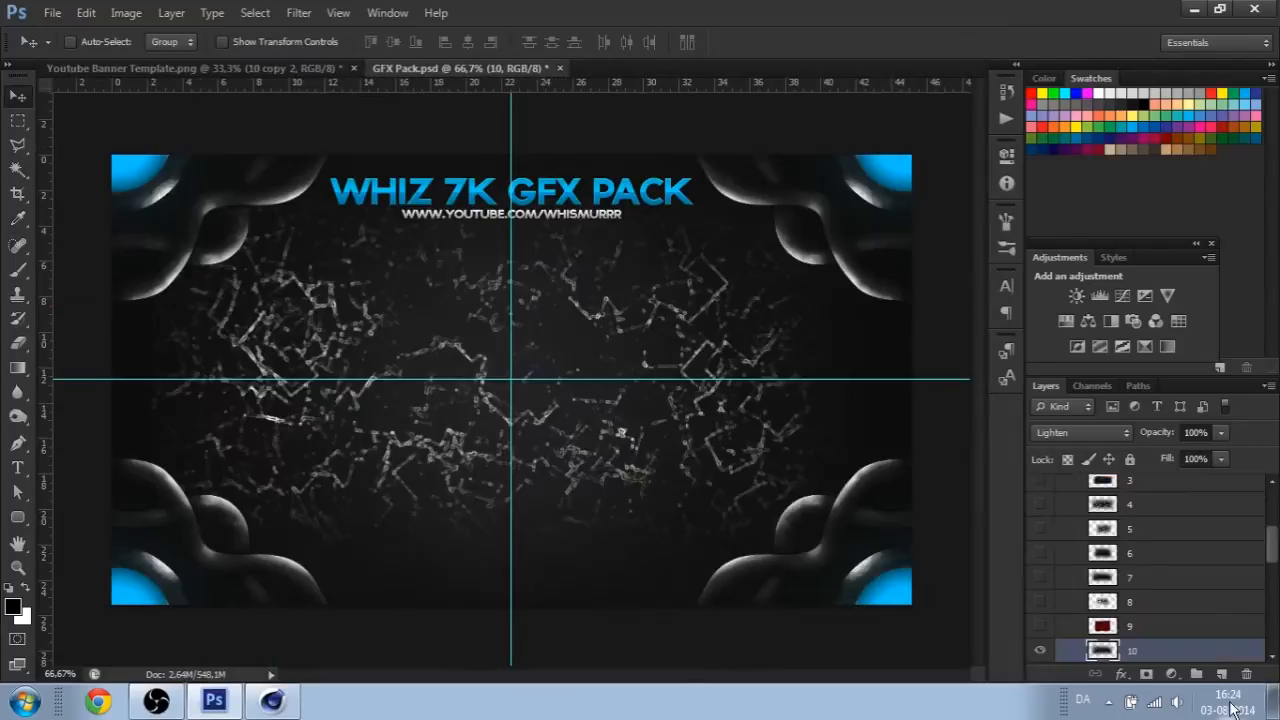
click(1040, 650)
scroll(1054, 640, down, 1)
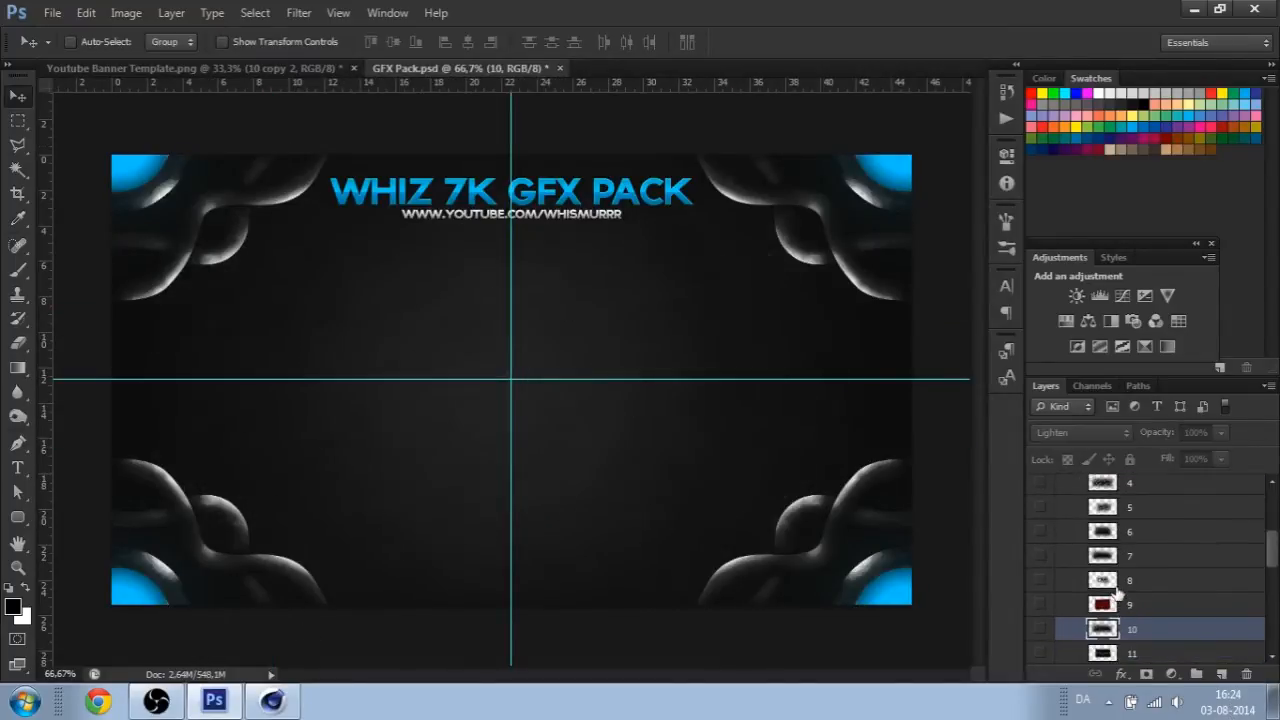
click(1040, 533)
click(1040, 533)
scroll(1140, 605, down, 5)
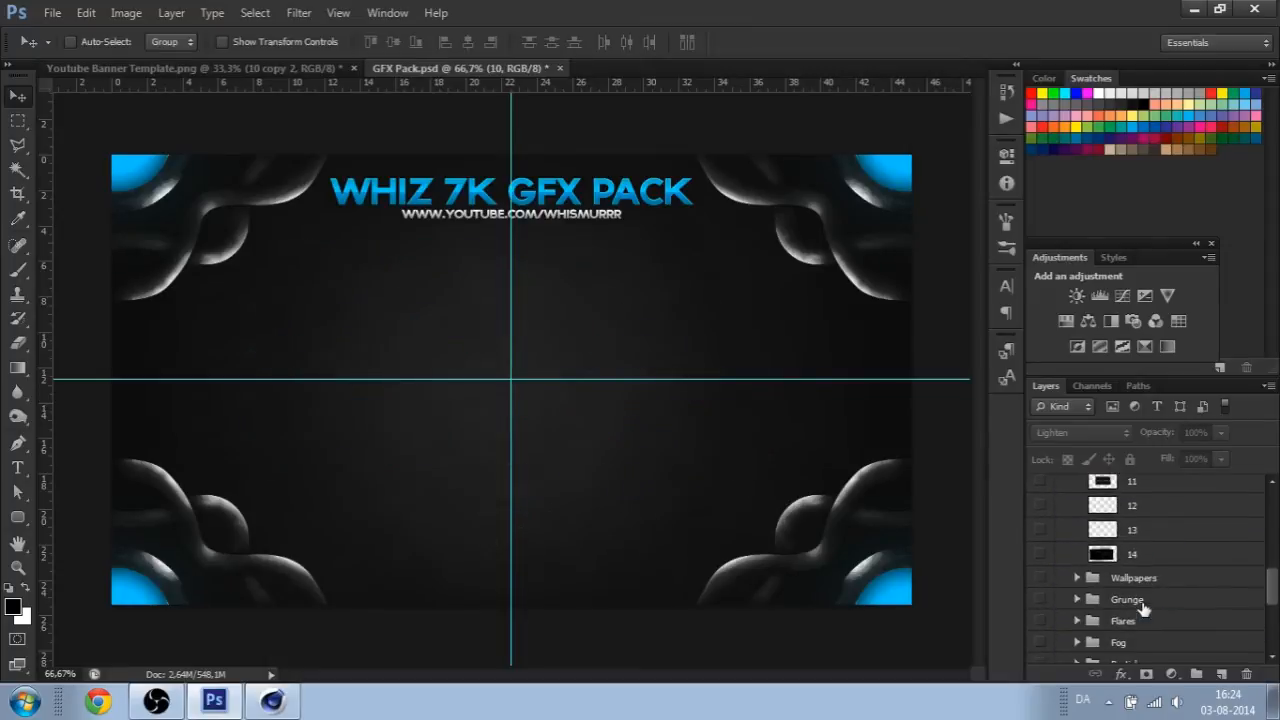
- Expand the Grunge group, show the Grunge 5 layer and copy it into the Youtube Banner Template document
click(1077, 599)
scroll(1079, 600, down, 2)
click(1037, 571)
click(1037, 571)
scroll(1041, 583, down, 2)
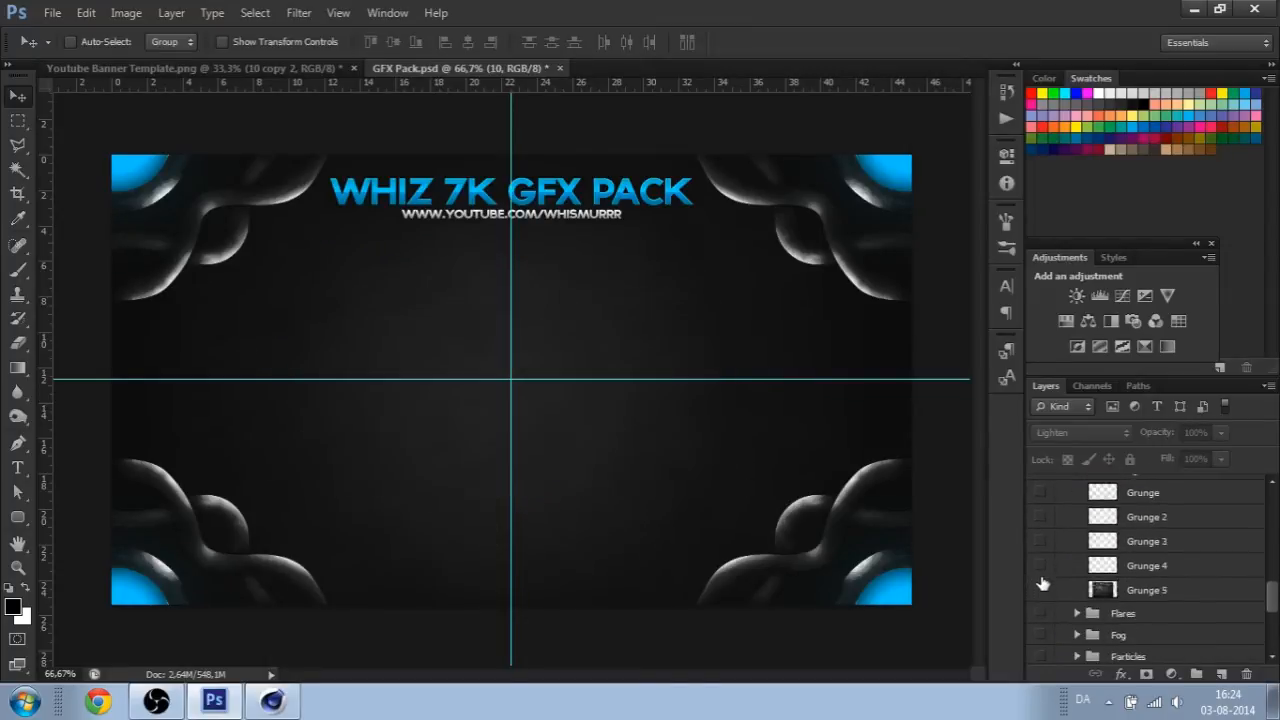
scroll(1042, 583, down, 1)
click(1038, 569)
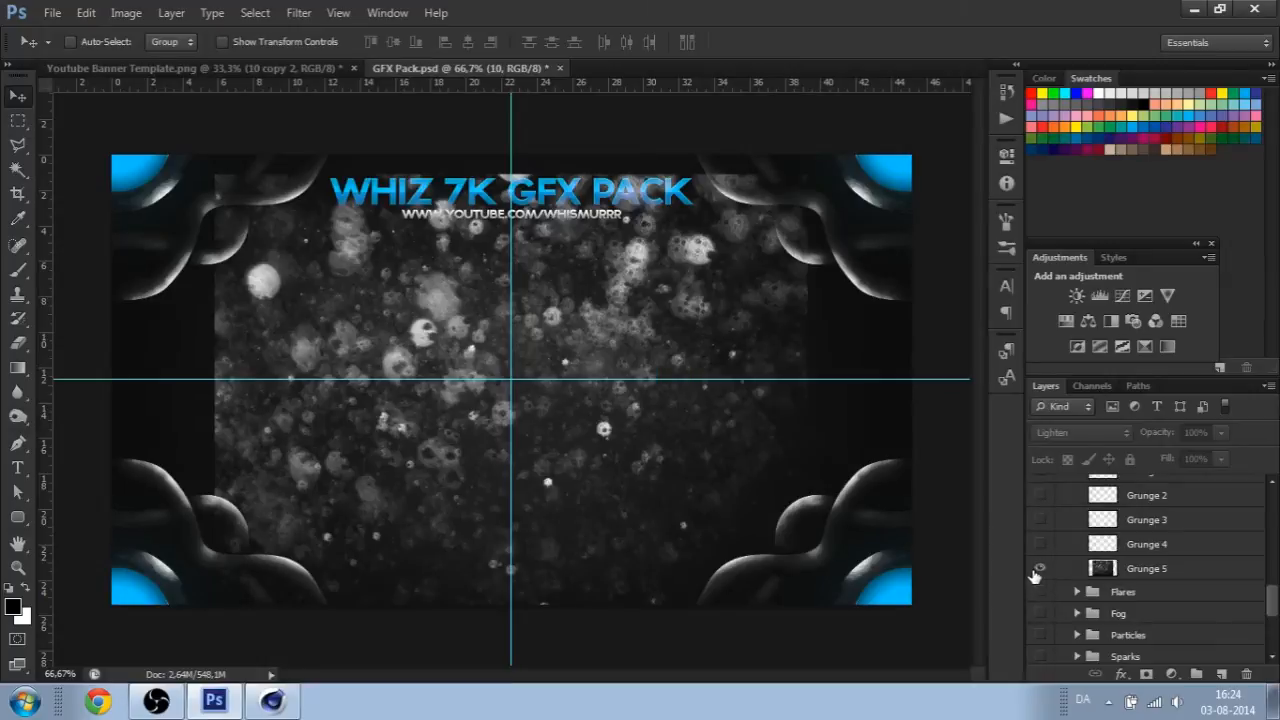
click(1221, 578)
drag(372, 287, 825, 465)
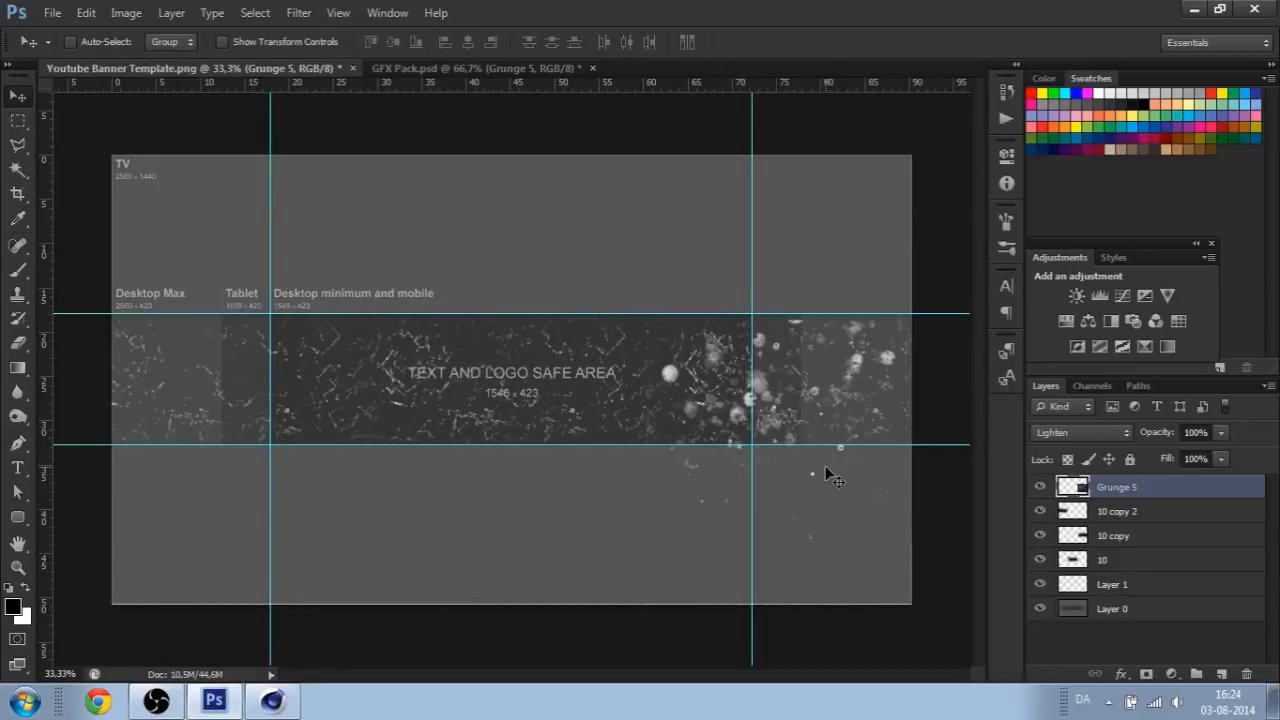
- Set the Grunge 5 layer's blend mode to Normal and move it to X 2193.5 px, Y 744 px
click(1044, 433)
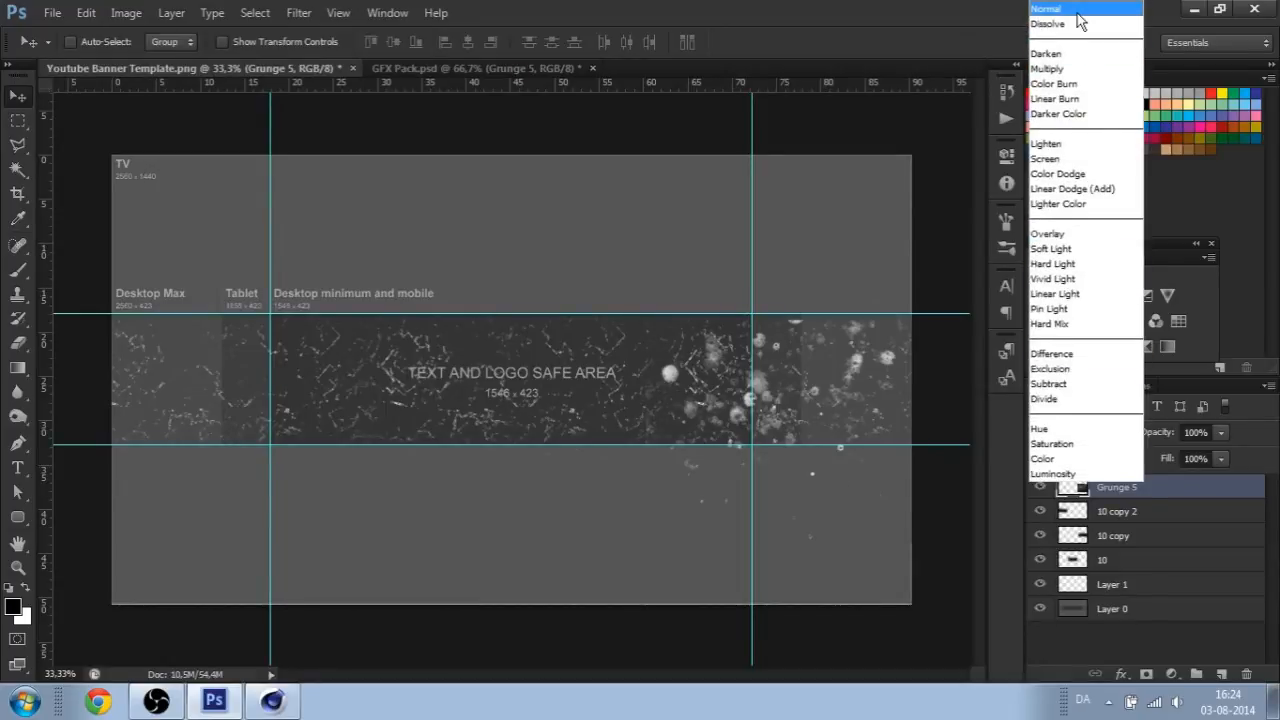
click(1075, 12)
key(ctrl+t)
key(shift+Up)
key(shift+Up)
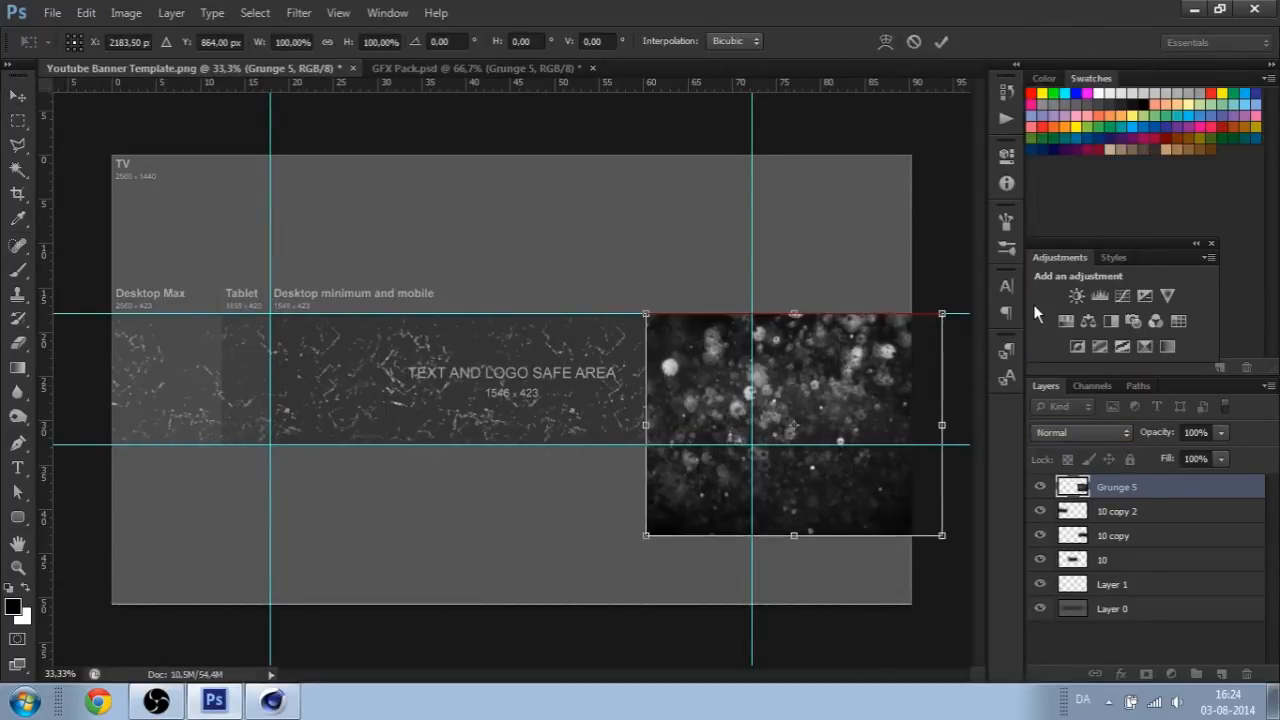
key(shift+Right)
key(shift+Up)
key(shift+Up)
key(shift+Up)
key(shift+Up)
key(shift+Up)
key(shift+Up)
key(shift+Up)
key(shift+Up)
key(shift+Up)
key(shift+Up)
key(shift+Up)
key(shift+Up)
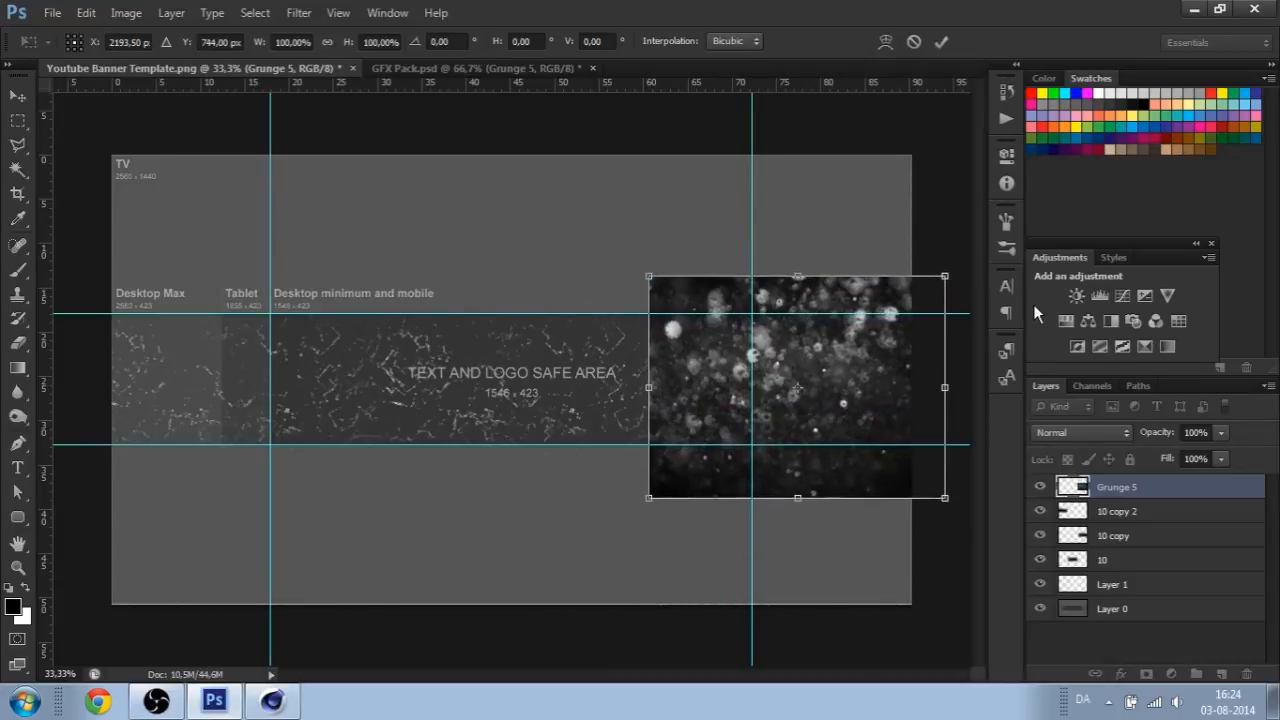
key(Return)
- Duplicate the Grunge 5 layer, flip the copy horizontally and place it beside the original across the banner's middle
key(ctrl+j)
key(ctrl+t)
drag(866, 455, 600, 455)
right_click(599, 451)
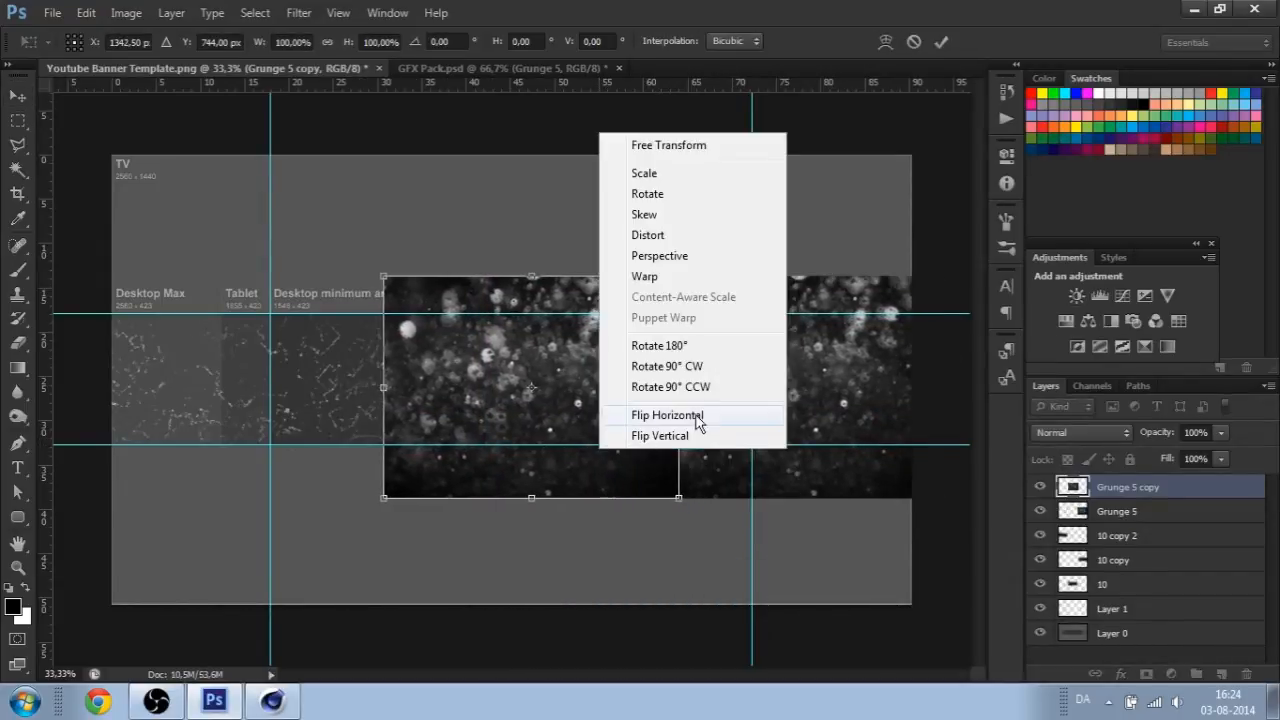
click(702, 415)
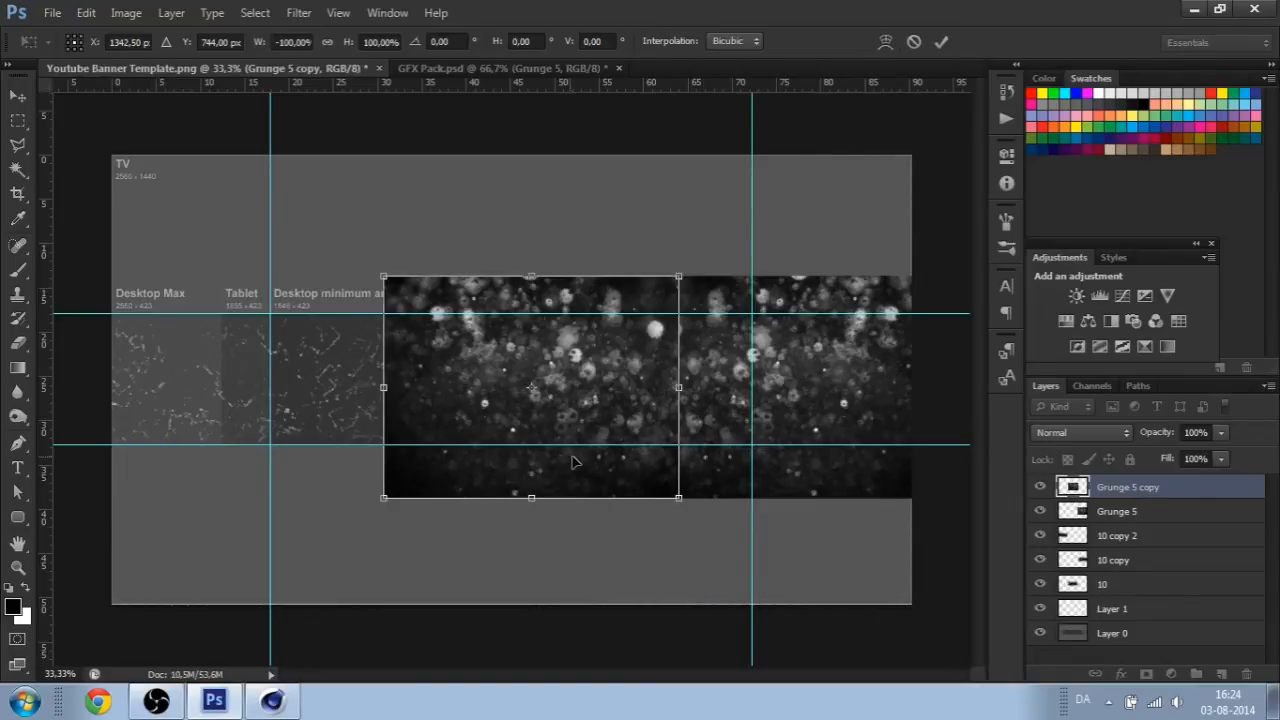
drag(575, 461, 313, 456)
key(Return)
- Duplicate the Grunge 5 copy layer, place the duplicate over the banner's left third at X 414.5 px and flip it vertically
key(ctrl+j)
key(ctrl+t)
right_click(313, 456)
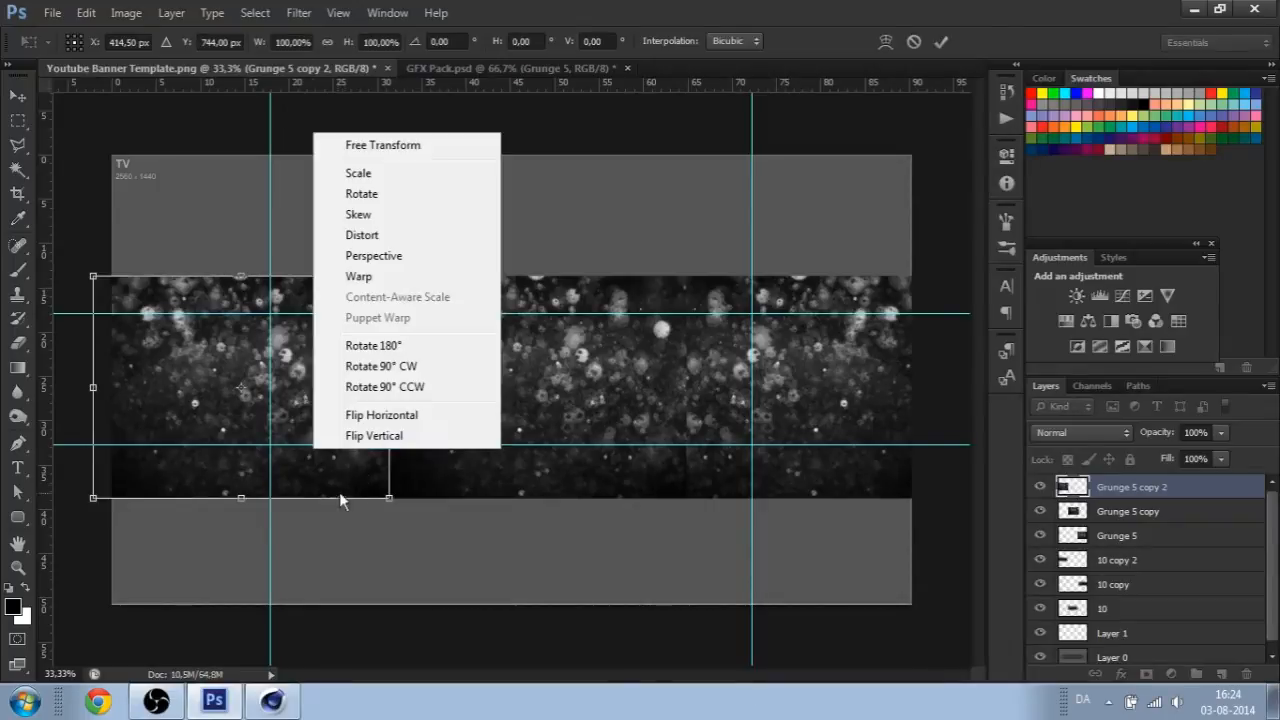
click(375, 436)
key(Return)
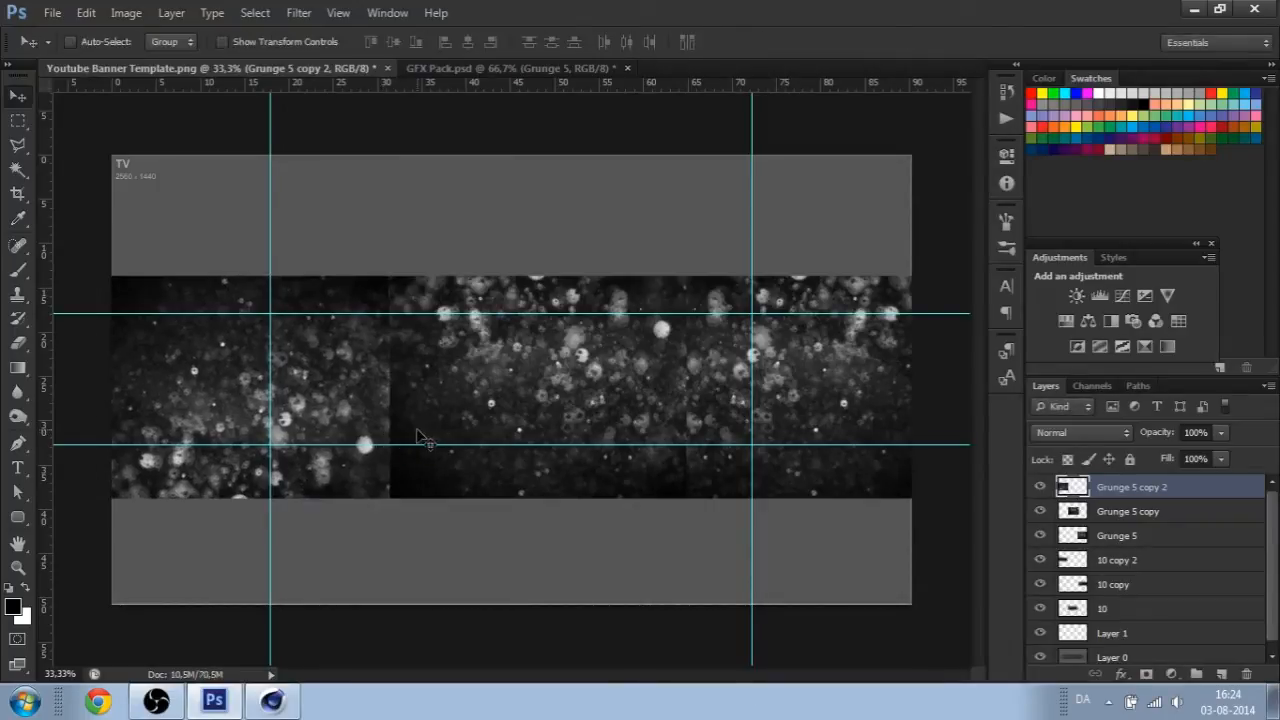
- Shift the Grunge 5 copy 2 layer horizontally to X 464.5 px, keeping Y at 744 px
key(ctrl+t)
key(shift+Right)
key(shift+Right)
key(shift+Right)
key(shift+Right)
key(shift+Right)
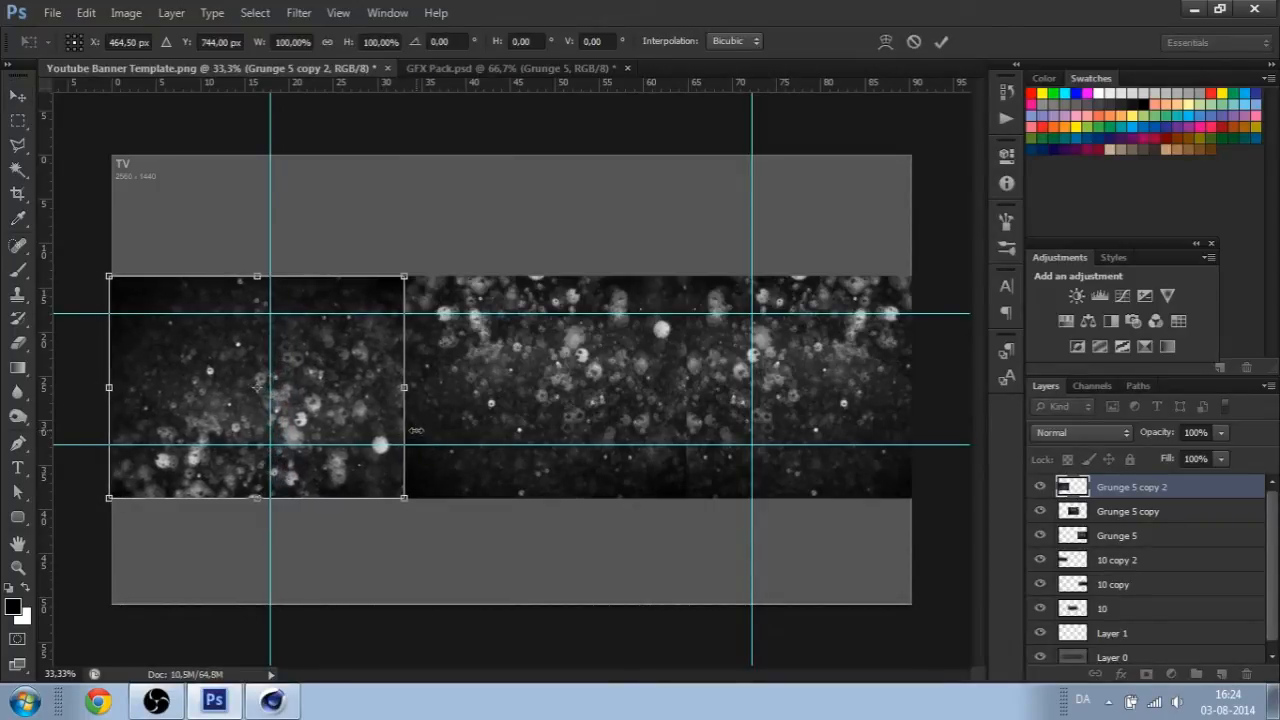
key(Return)
- Erase the hard right edge of the Grunge 5 copy 2 layer with a soft 275 px Eraser brush
key(e)
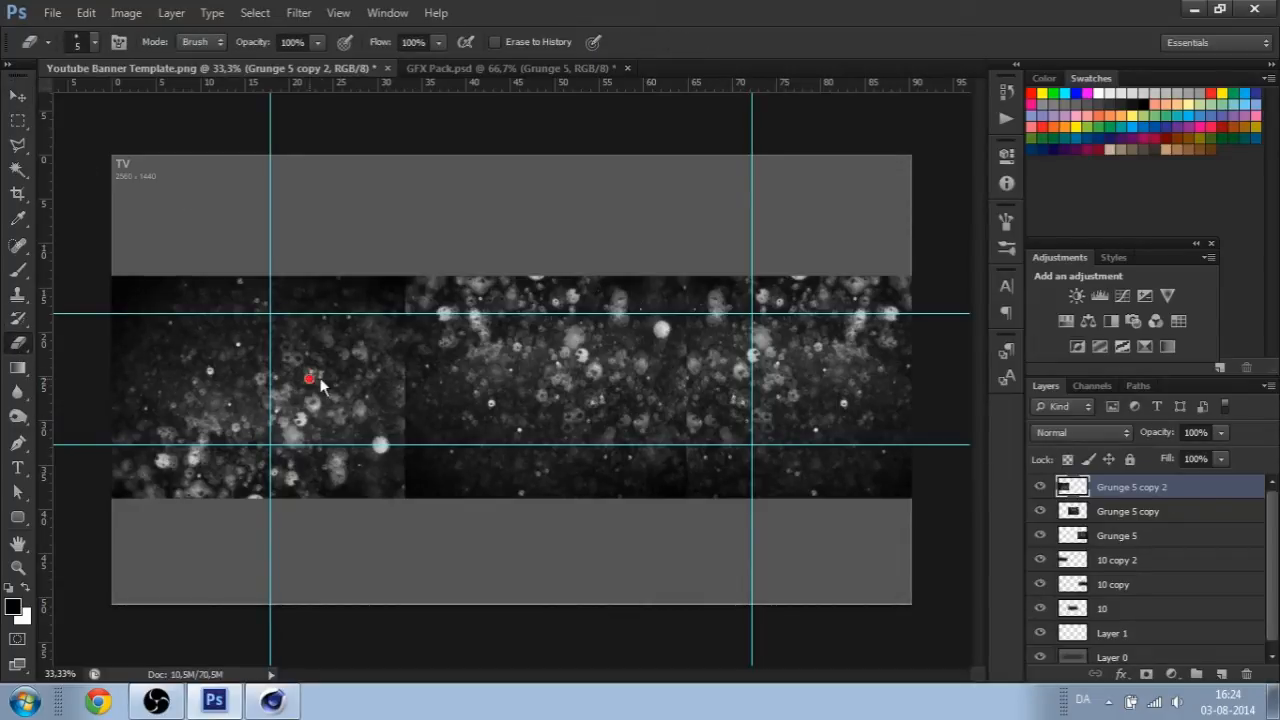
alt+right_drag(322, 385, 365, 388)
alt+right_drag(358, 447, 402, 256)
mouse_move(400, 276)
mouse_down()
mouse_move(414, 329)
mouse_move(409, 478)
mouse_move(417, 451)
mouse_move(480, 490)
mouse_up()
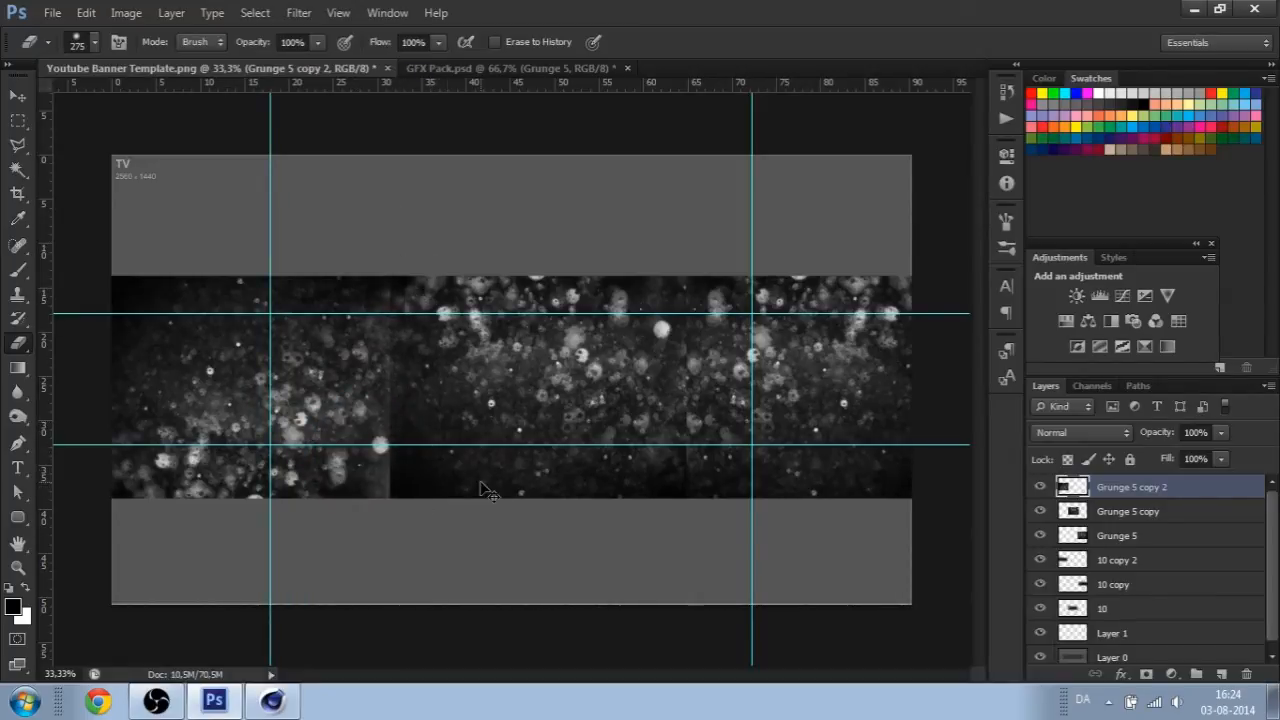
- Shift the Grunge 5 copy 2 layer to the right and stretch its left side to the canvas edge, at 105.27% width
key(ctrl+t)
key(shift+Right)
key(shift+Right)
key(shift+Right)
key(shift+Right)
key(shift+Right)
key(shift+Right)
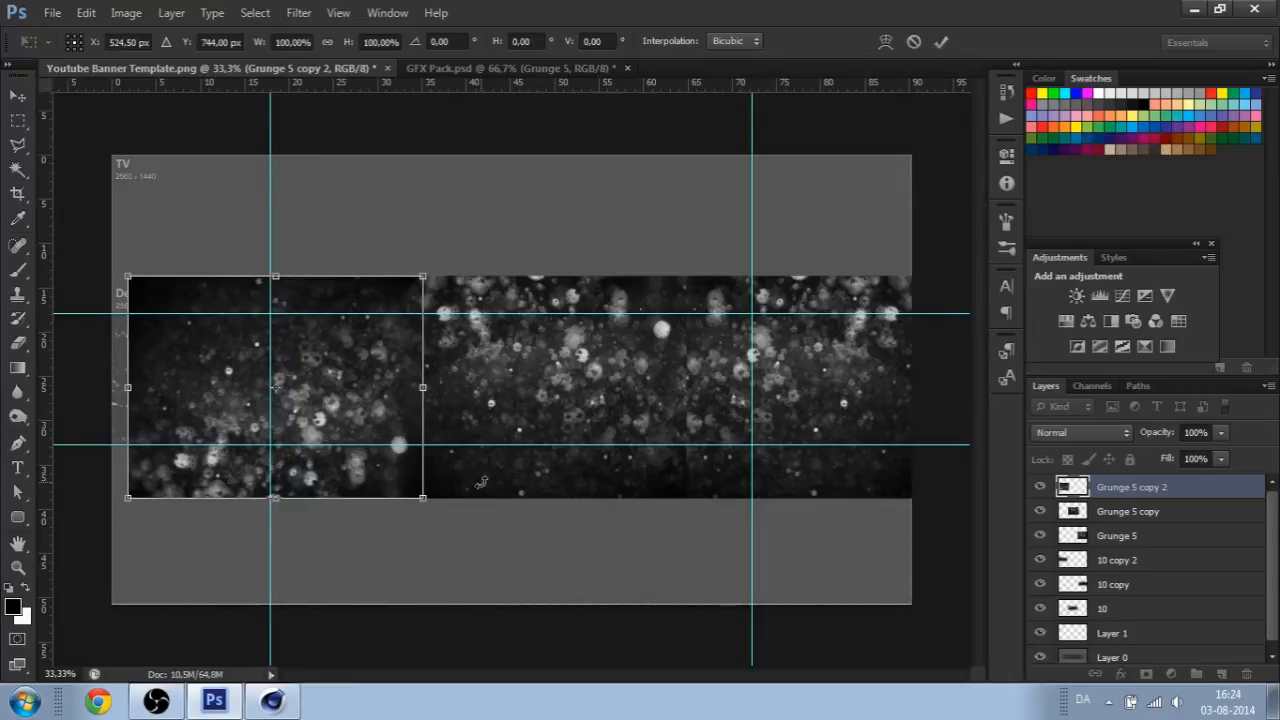
drag(128, 387, 110, 387)
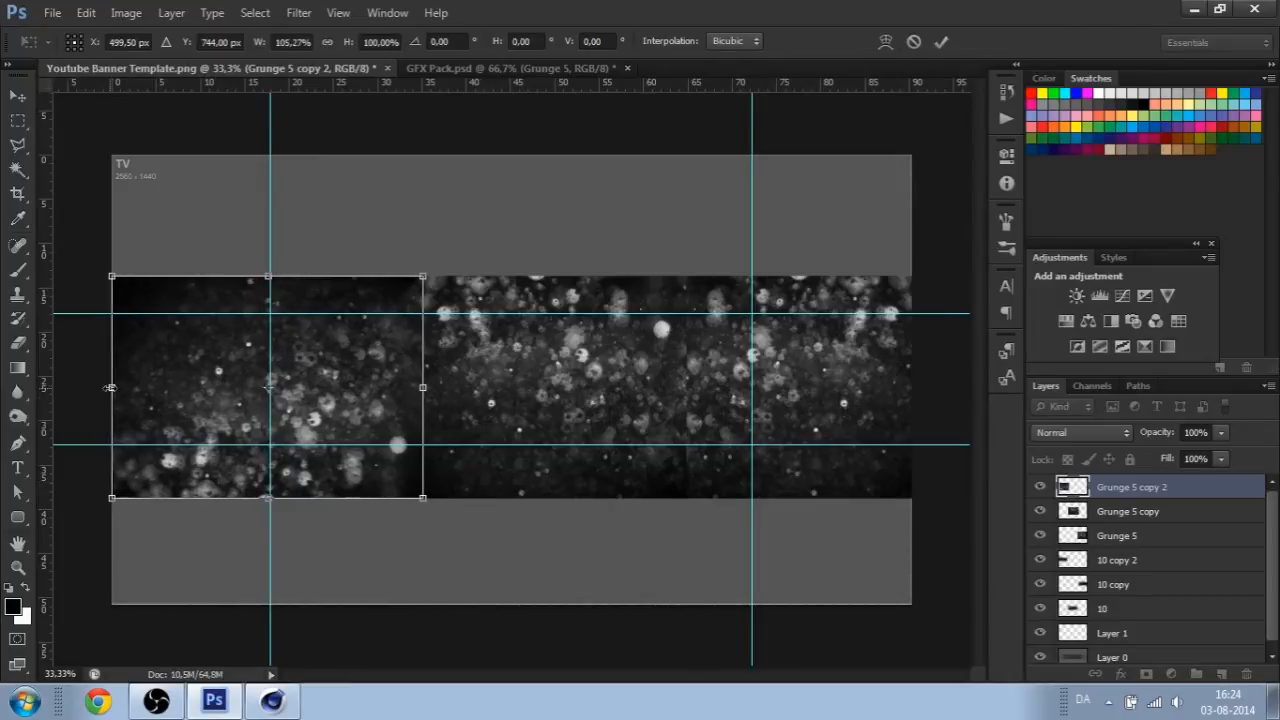
key(Return)
- Hide the guides and erase the hard right edge of the Grunge 5 copy layer
key(e)
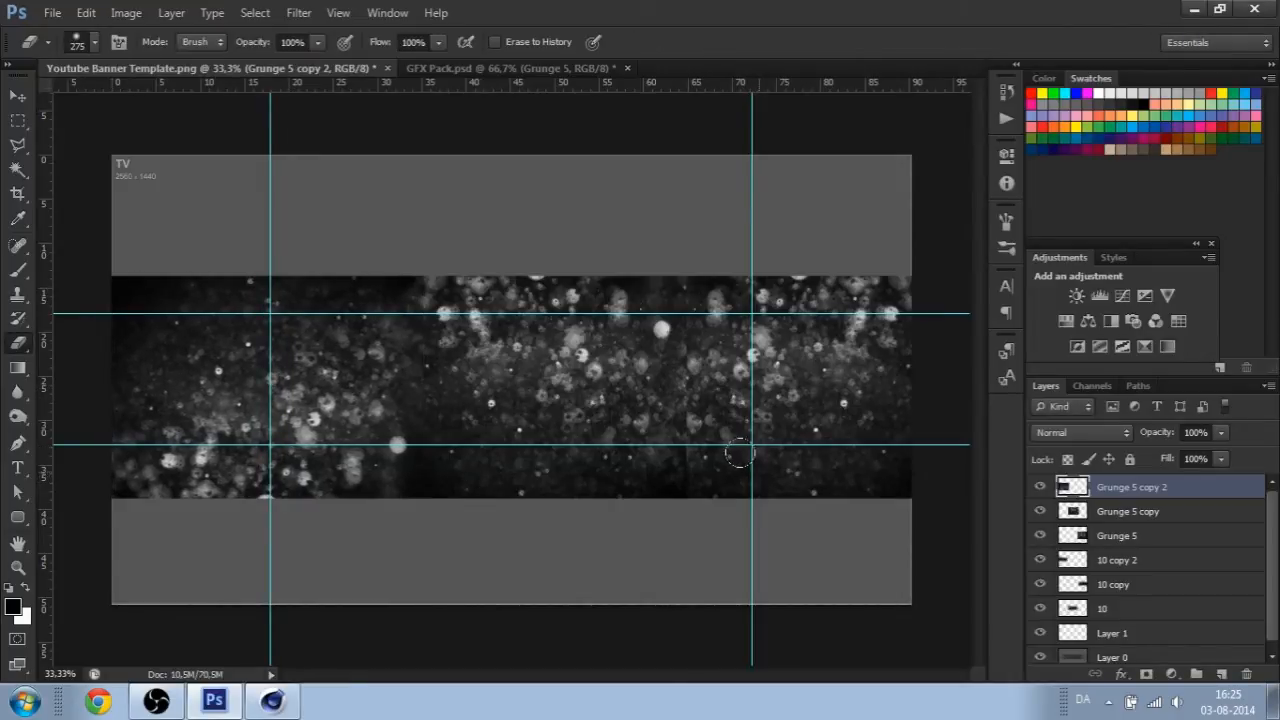
key(ctrl+h)
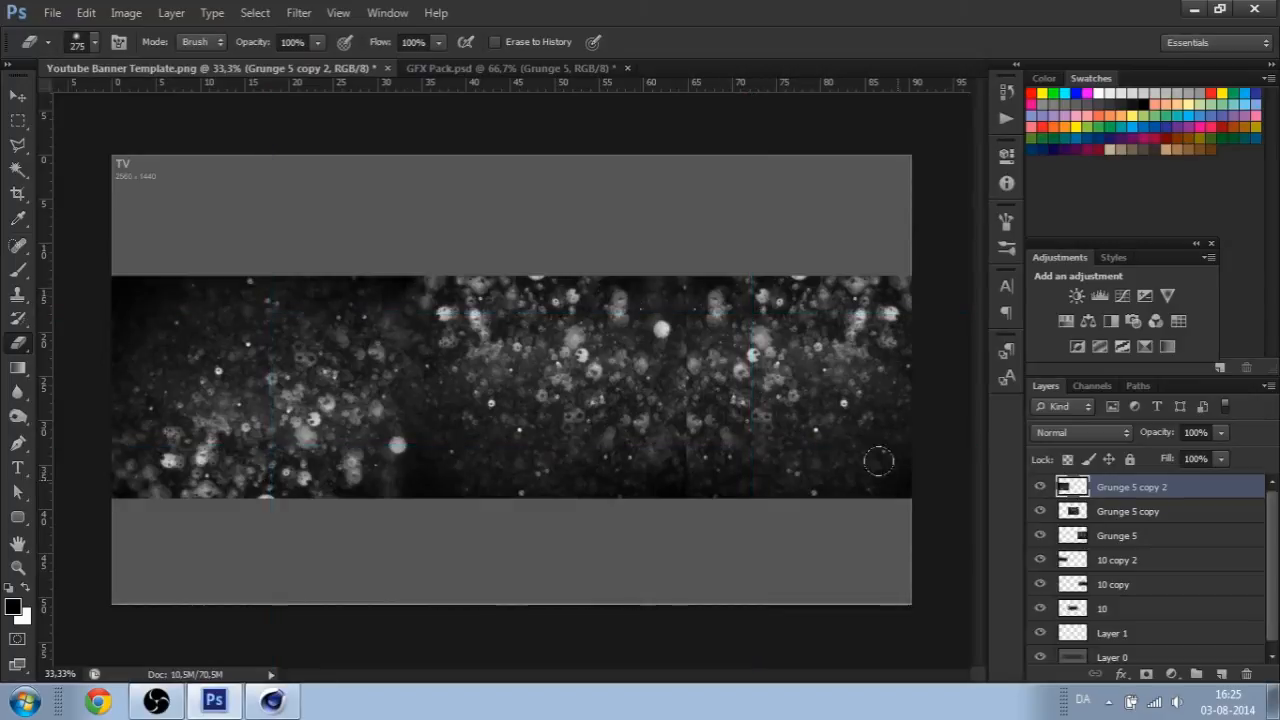
click(1040, 511)
click(1040, 511)
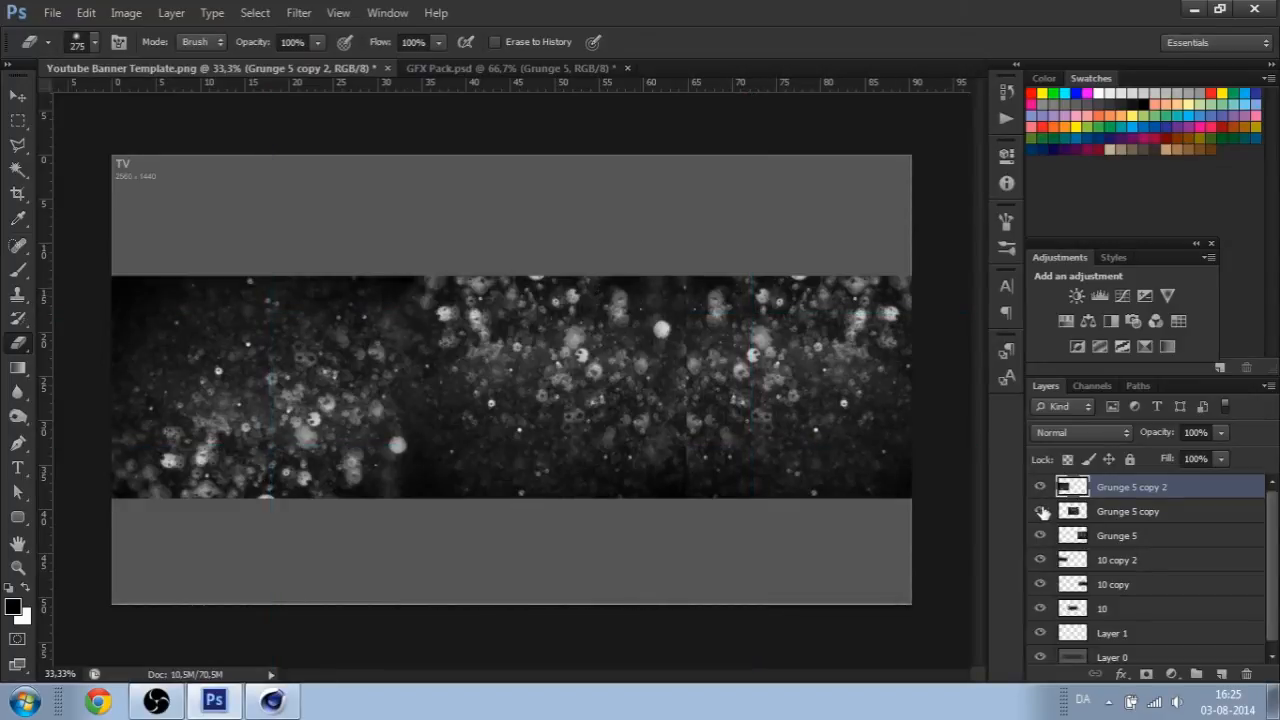
click(1150, 520)
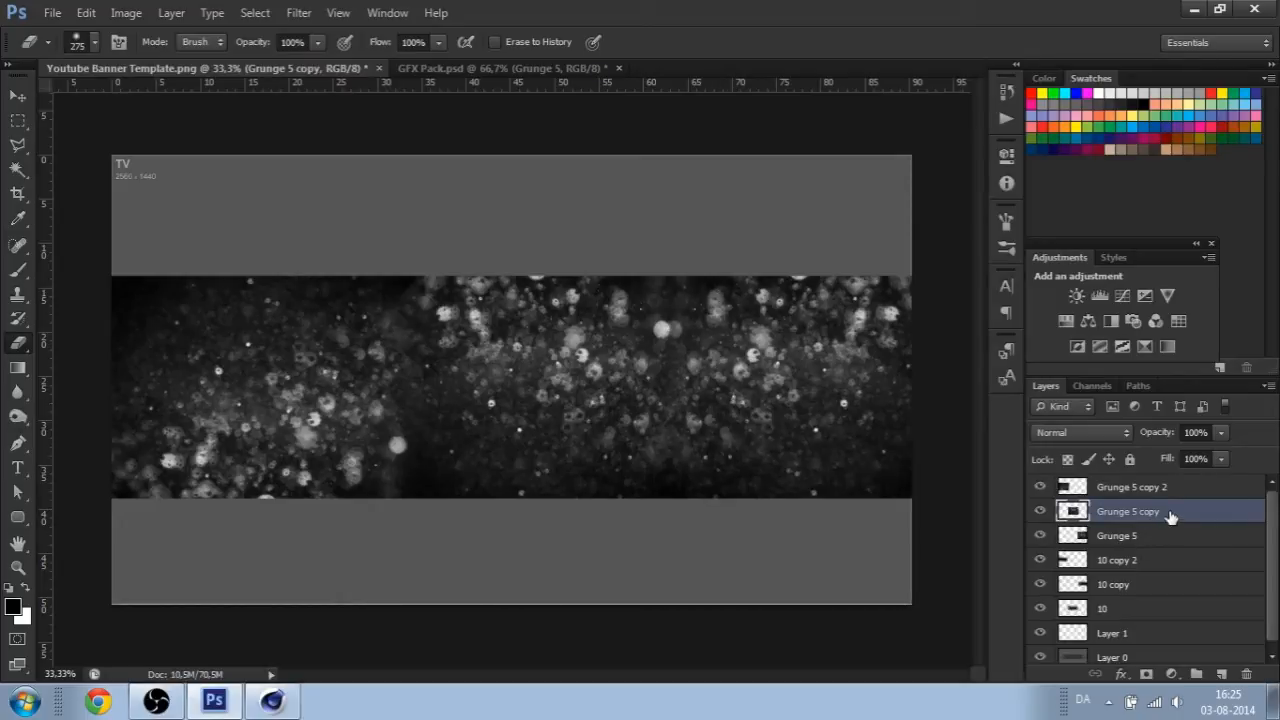
- Warp the Grunge 5 copy layer with a custom mesh so its corners bulge outward over the neighbouring Grunge layers
key(ctrl+t)
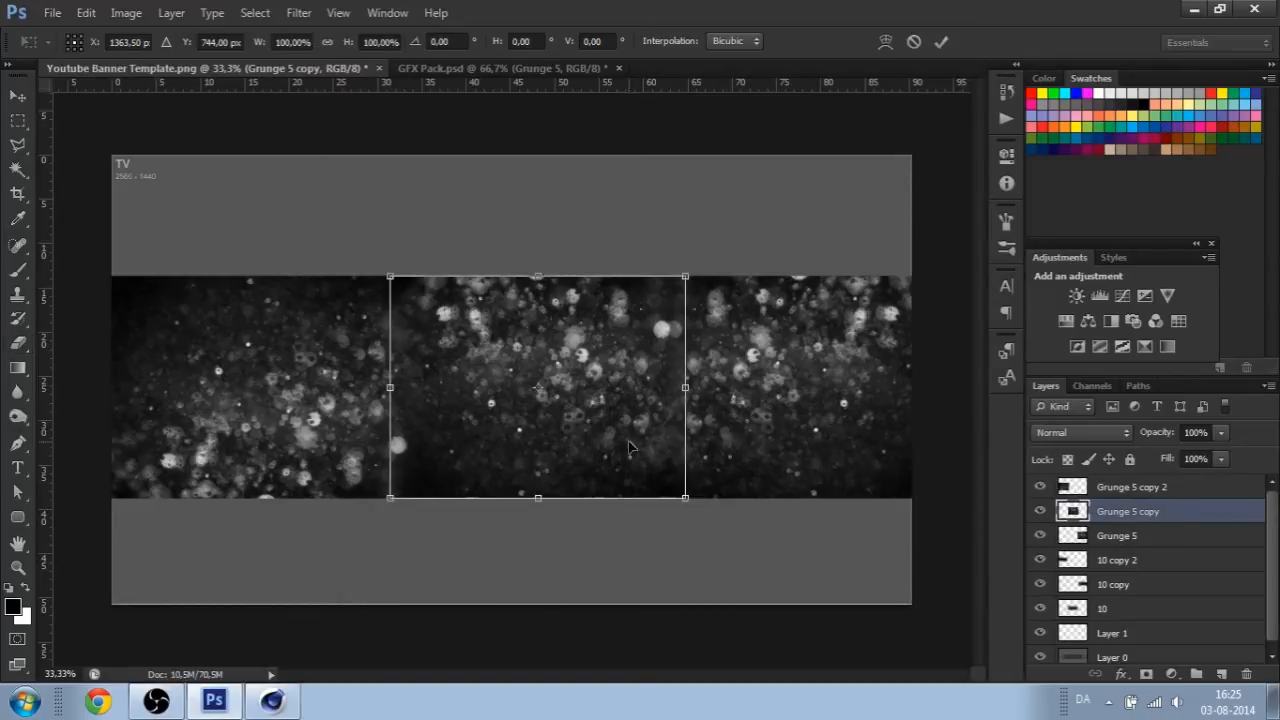
right_click(585, 419)
click(887, 46)
click(883, 45)
drag(569, 385, 528, 406)
drag(432, 459, 398, 487)
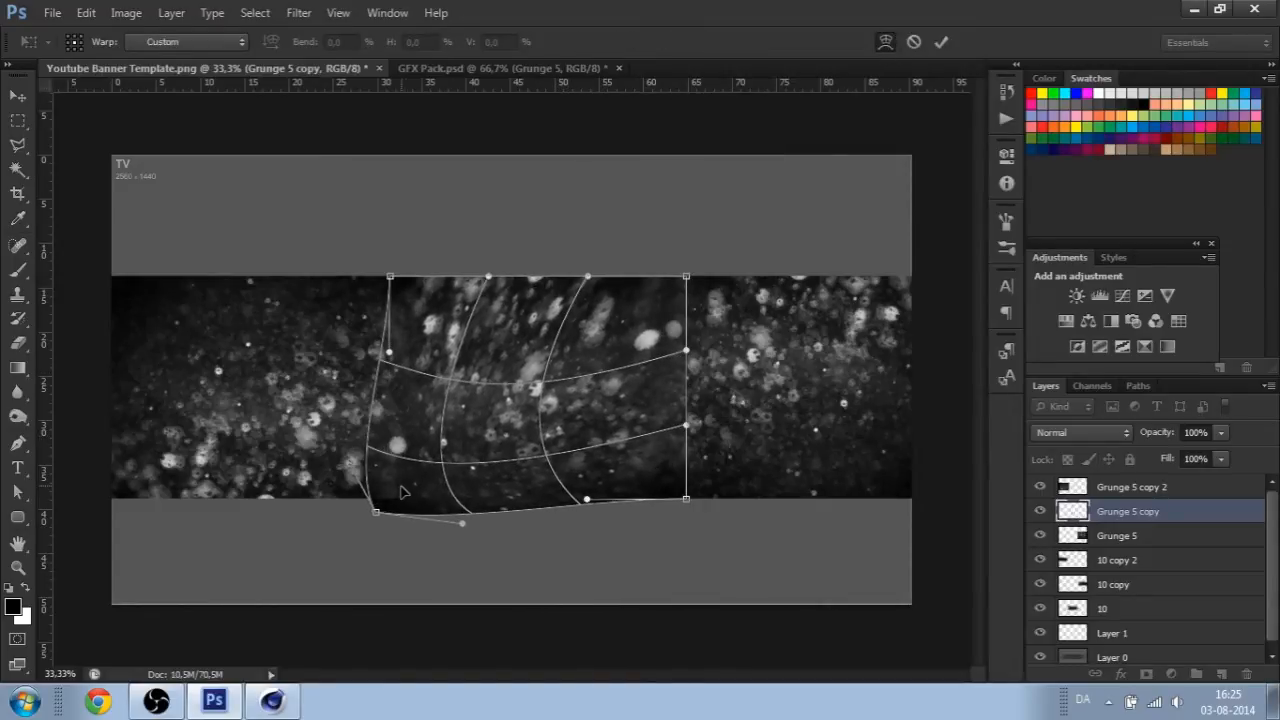
drag(600, 345, 629, 330)
drag(606, 428, 623, 440)
drag(410, 316, 396, 306)
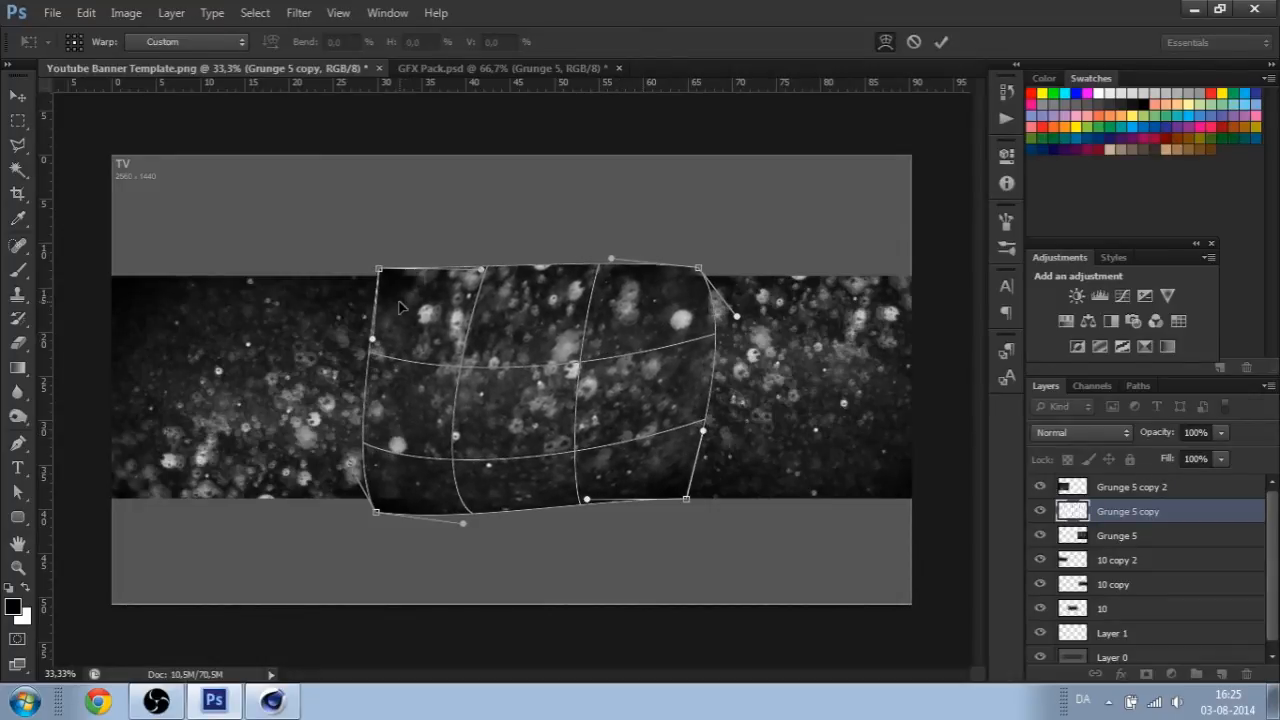
click(940, 43)
key(e)
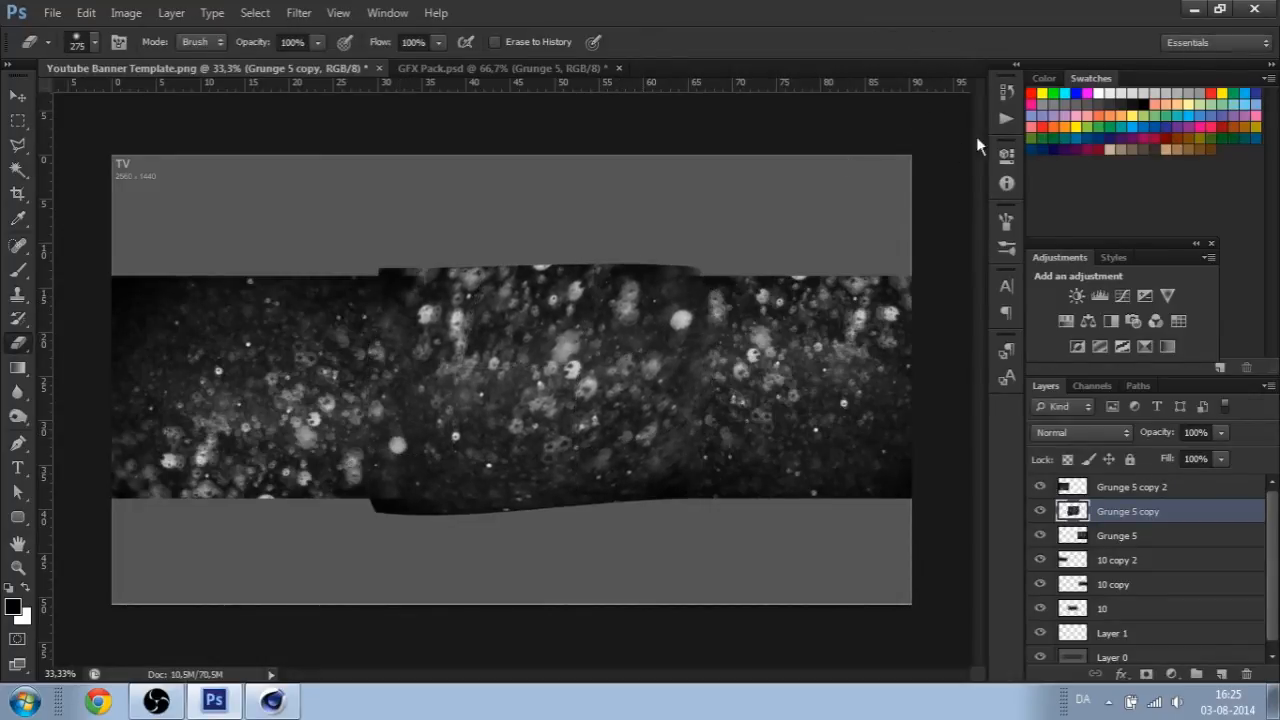
- Show the guides and merge the Grunge 5, Grunge 5 copy and Grunge 5 copy 2 layers into one
key(ctrl+semicolon)
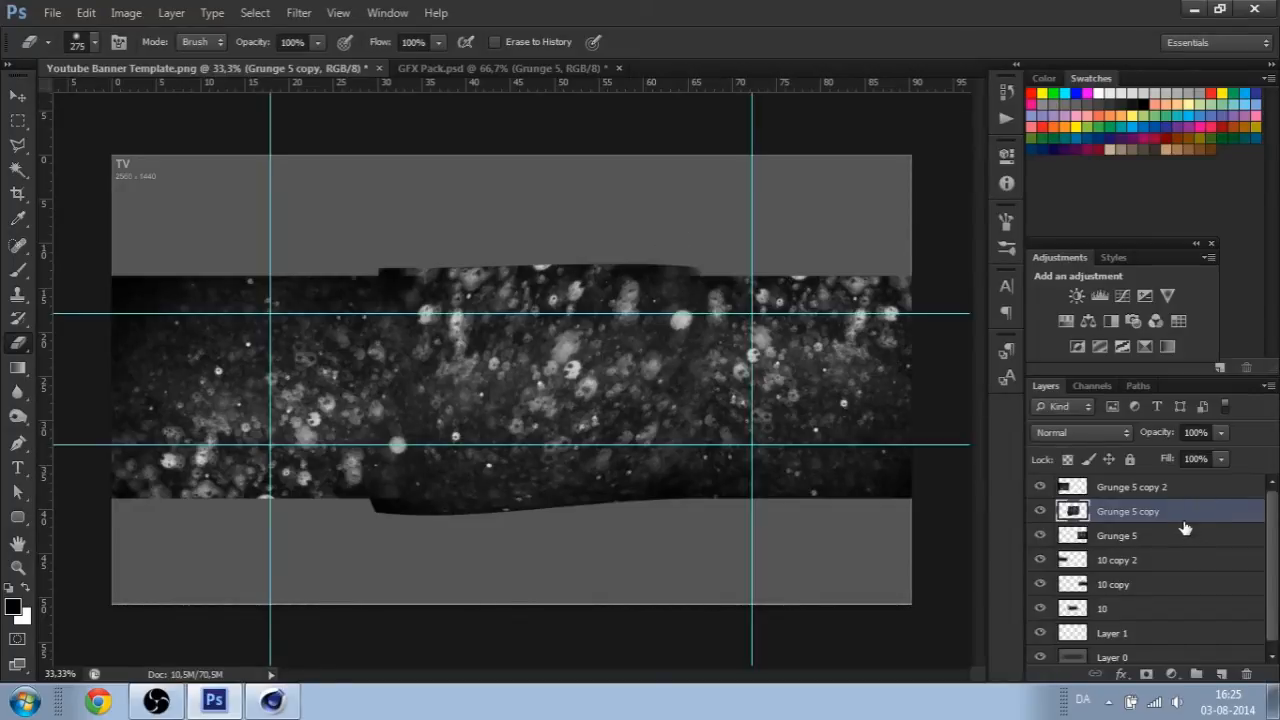
click(1155, 489)
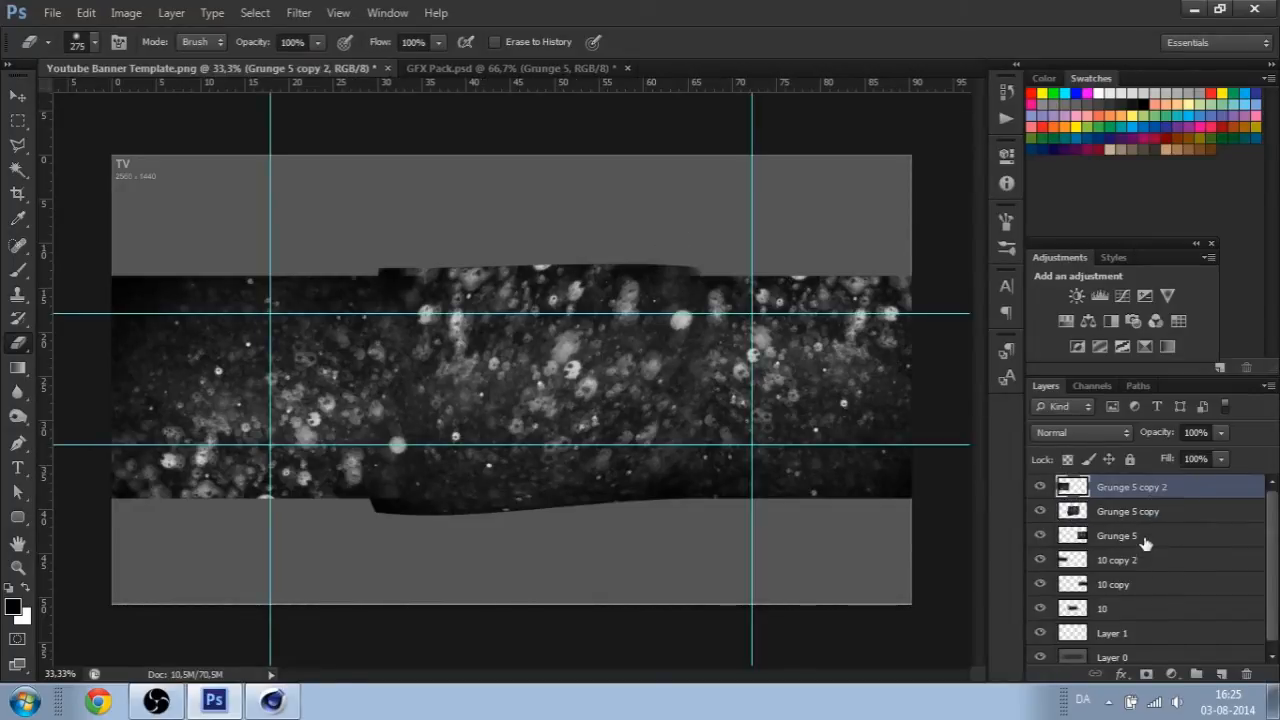
shift+click(1146, 538)
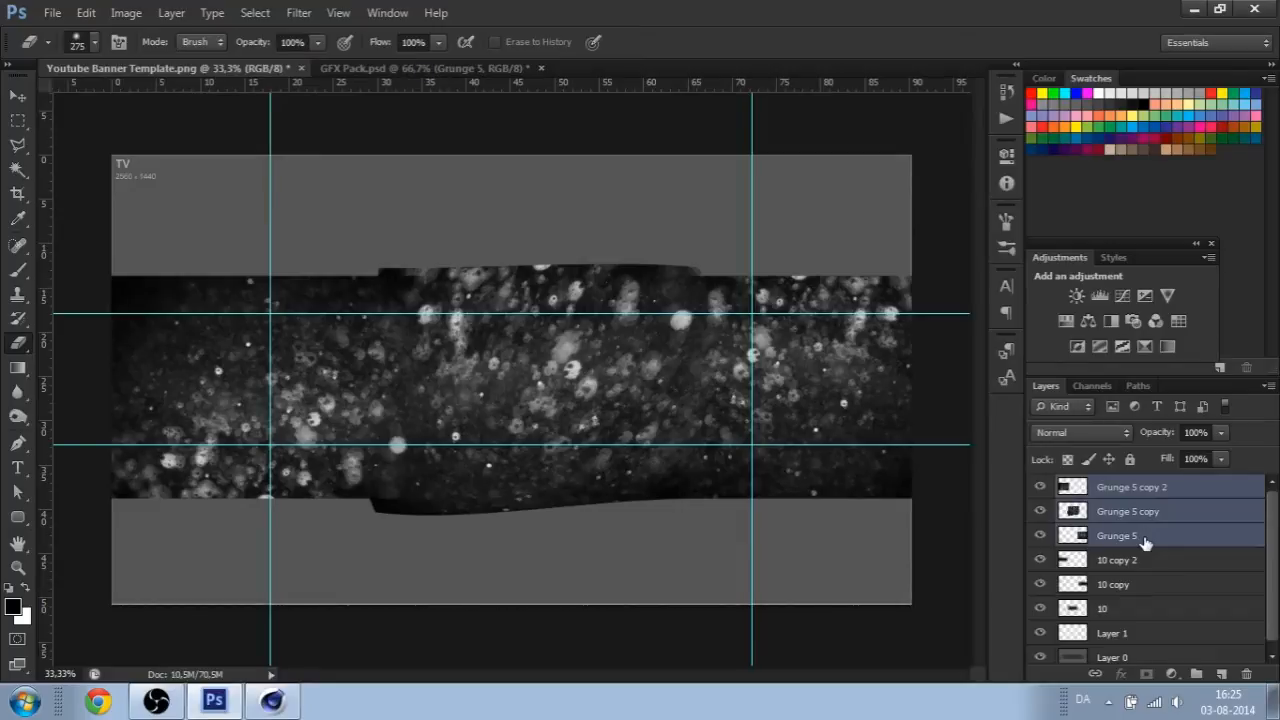
click(1133, 490)
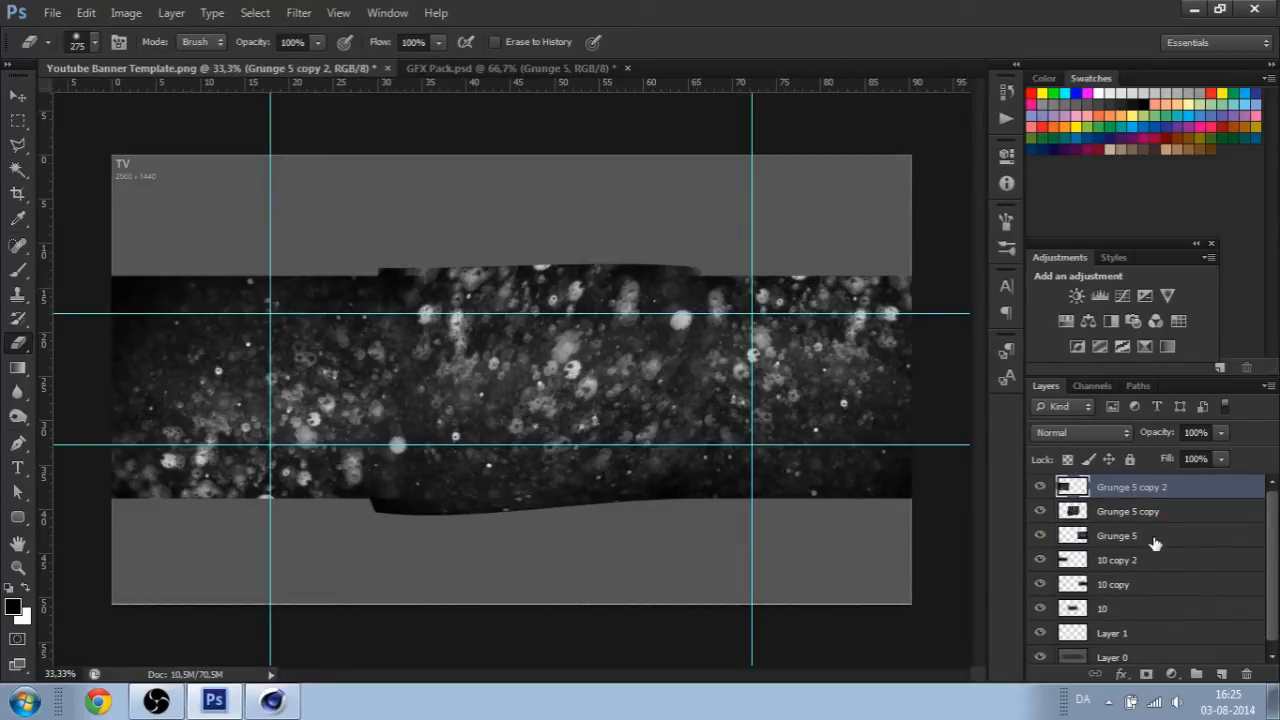
shift+click(1155, 543)
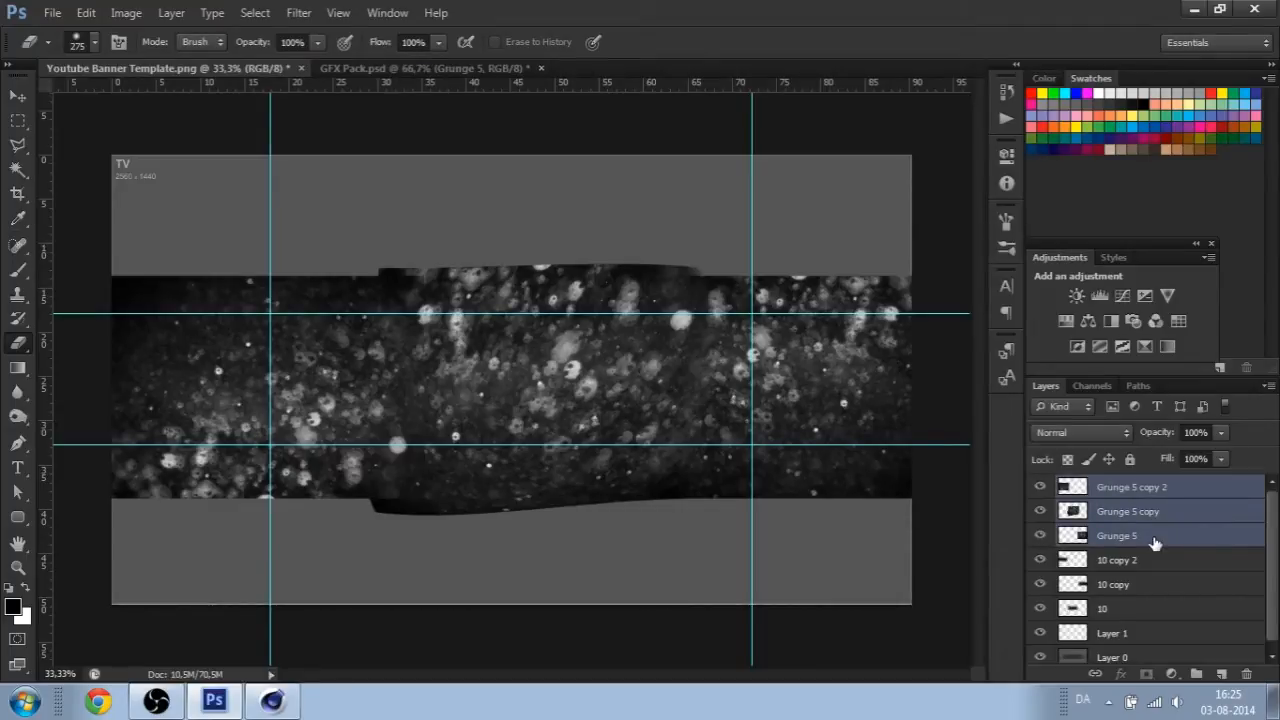
key(ctrl+e)
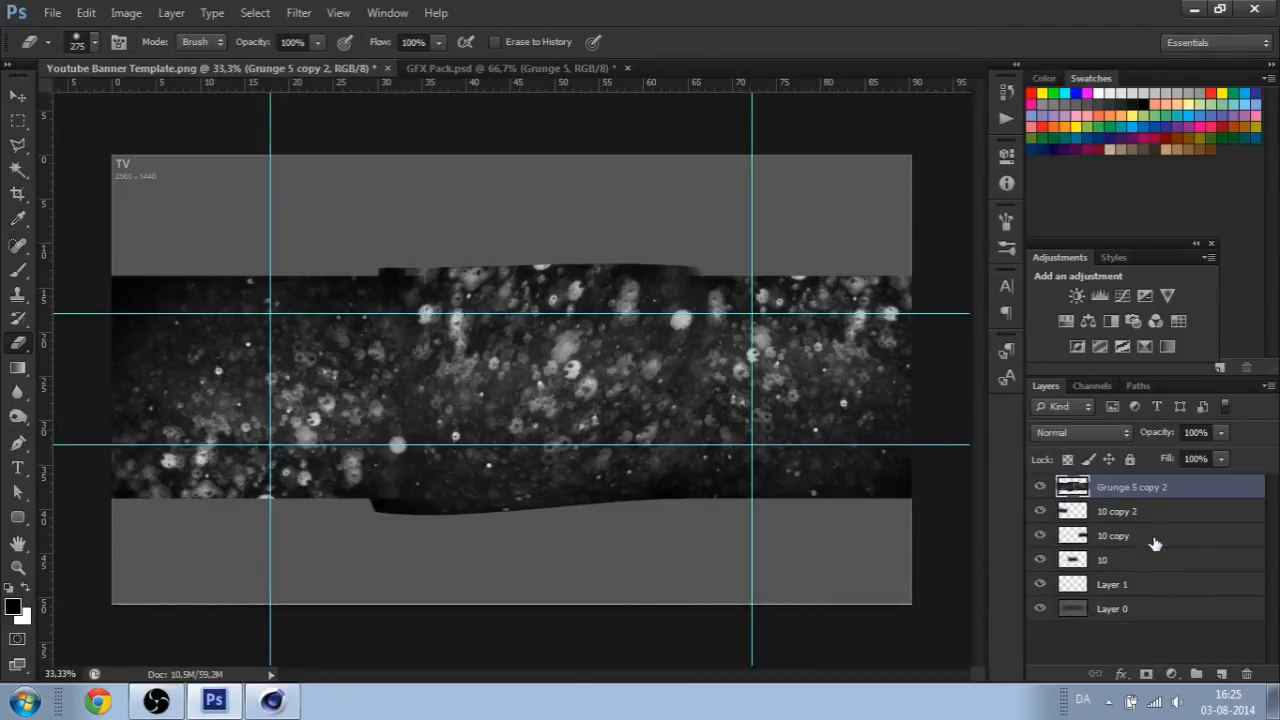
- Delete the parts of the merged Grunge layer above and below the band between the two horizontal guides
click(1040, 487)
click(1040, 487)
click(22, 126)
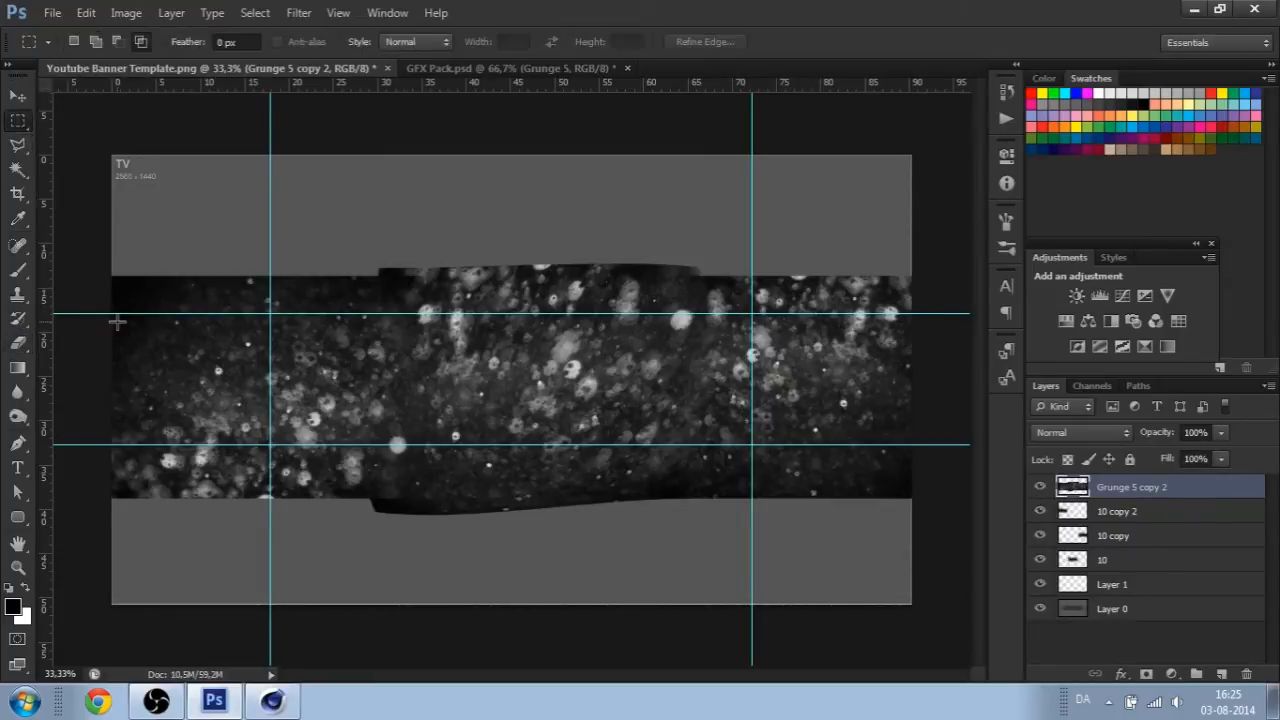
drag(110, 313, 926, 447)
key(ctrl+shift+i)
key(Delete)
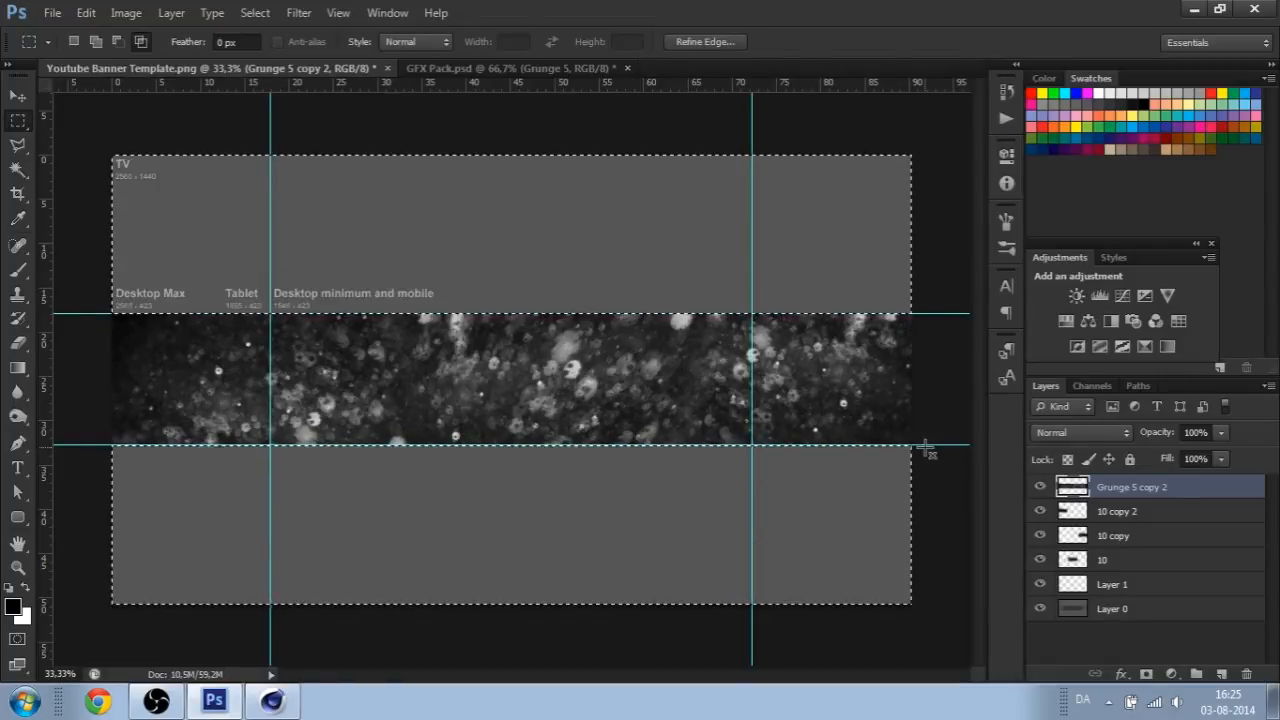
key(ctrl+d)
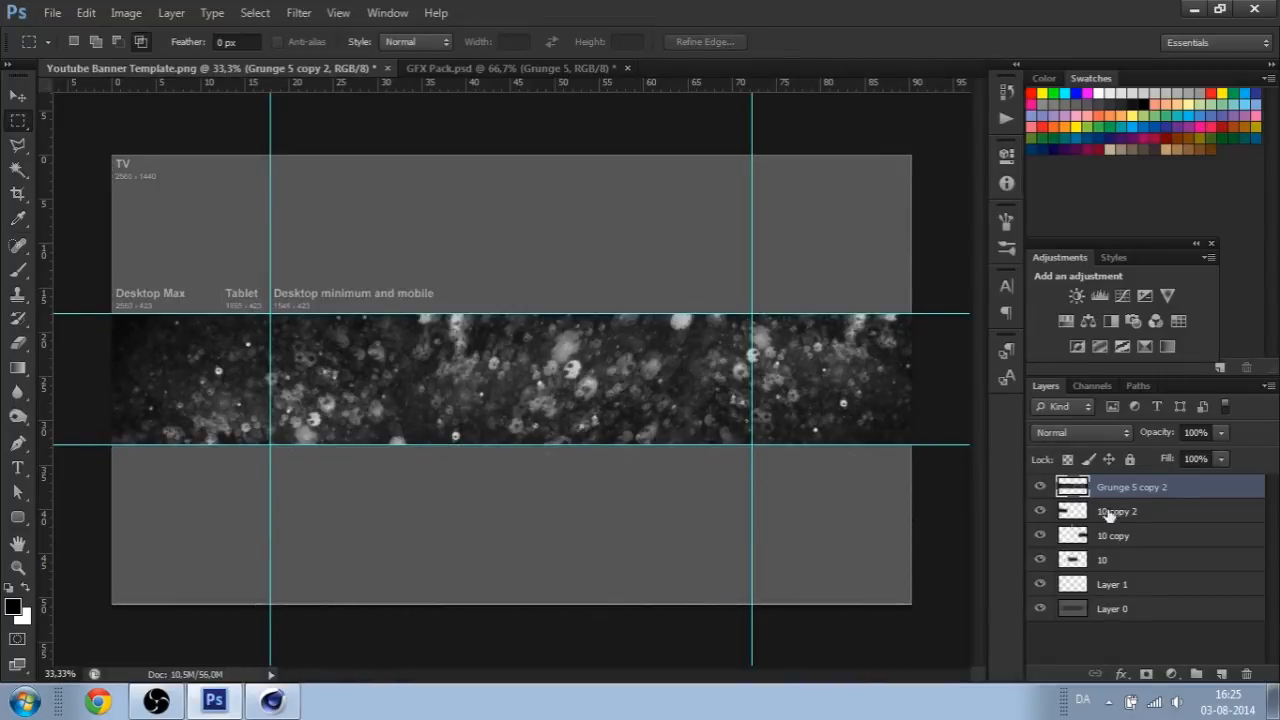
- Move the merged Grunge layer below layer 10 and merge layers 10, 10 copy and 10 copy 2
drag(1187, 488, 1165, 560)
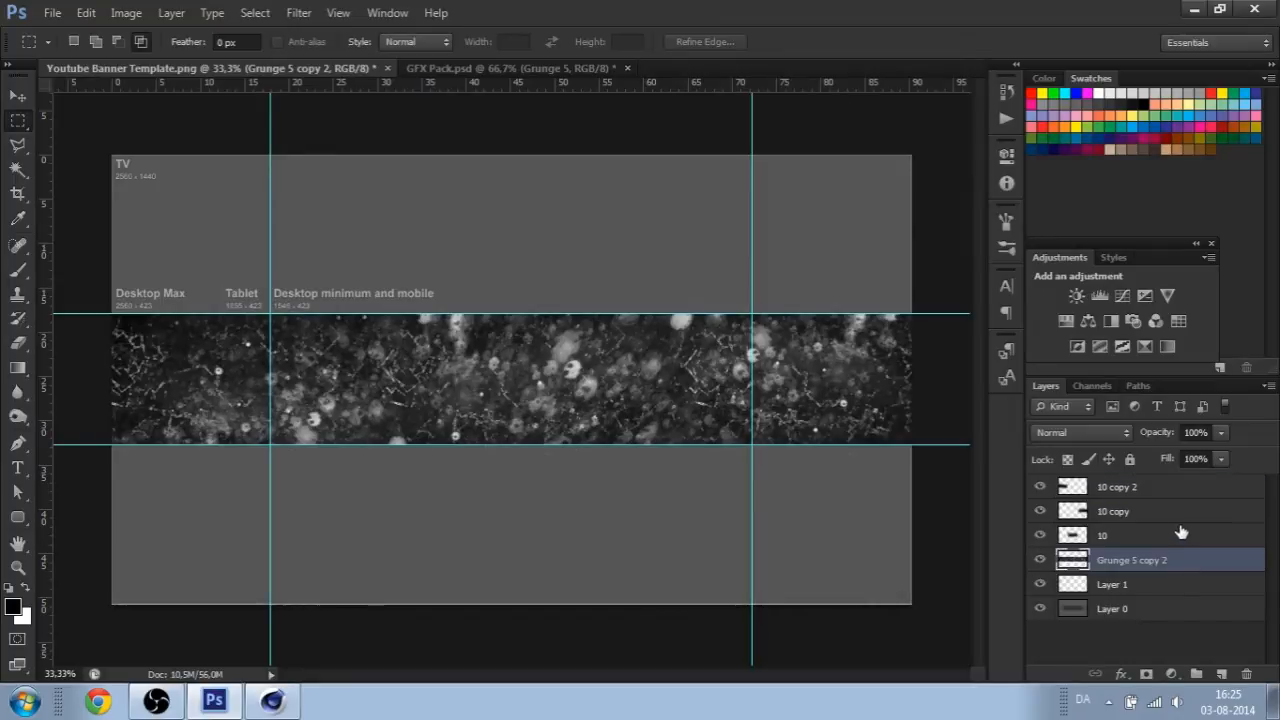
shift+click(1138, 540)
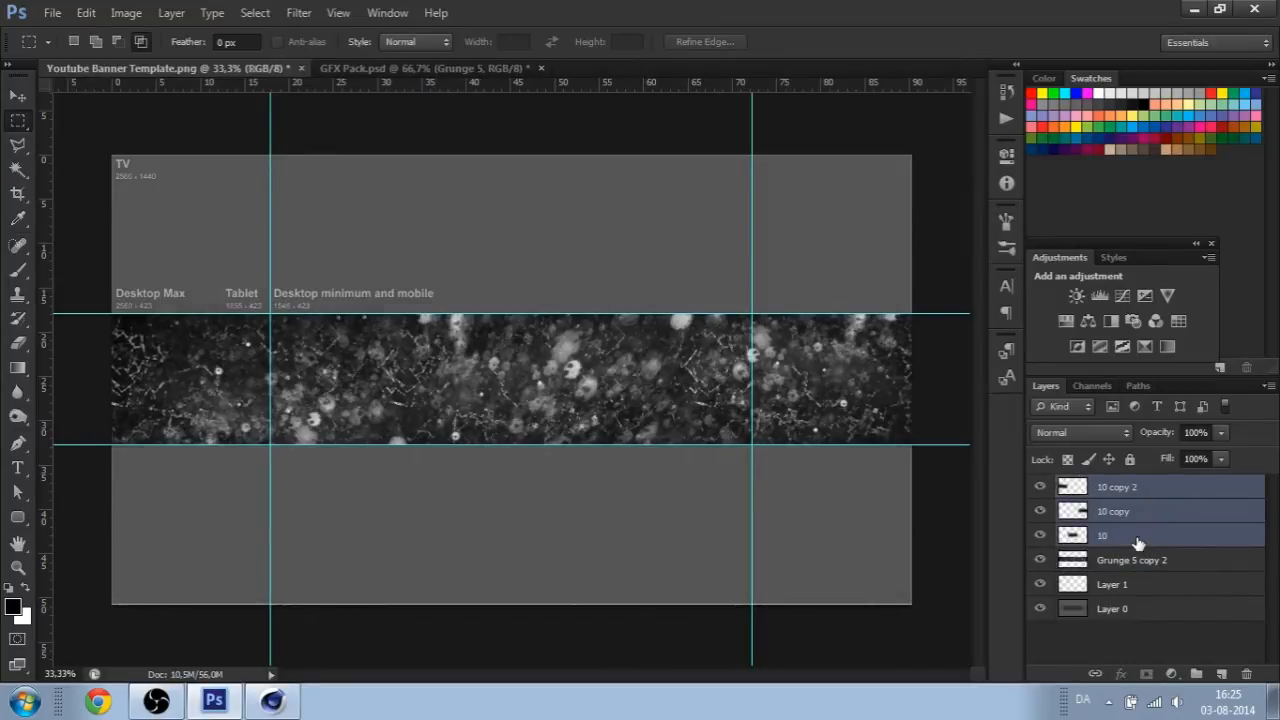
key(ctrl+e)
- Set the merged 10 copy 2 layer to the Lighten blend mode at 39% opacity
click(1078, 434)
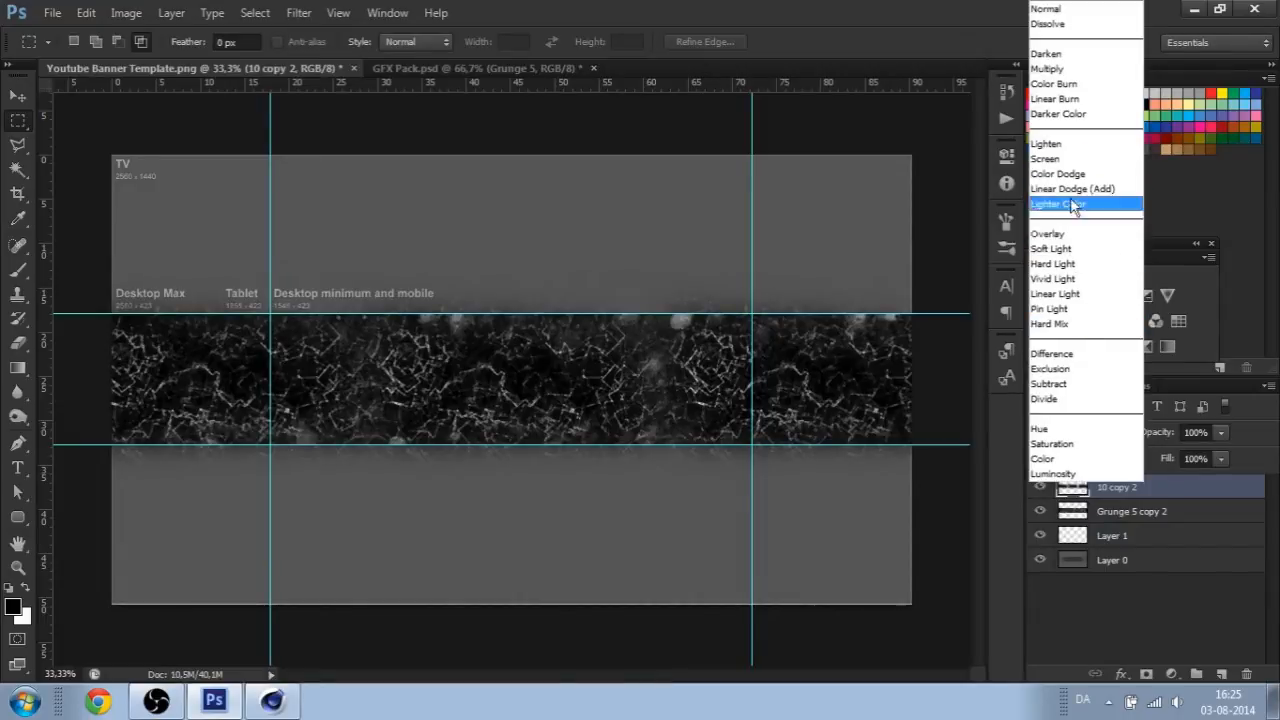
click(1092, 145)
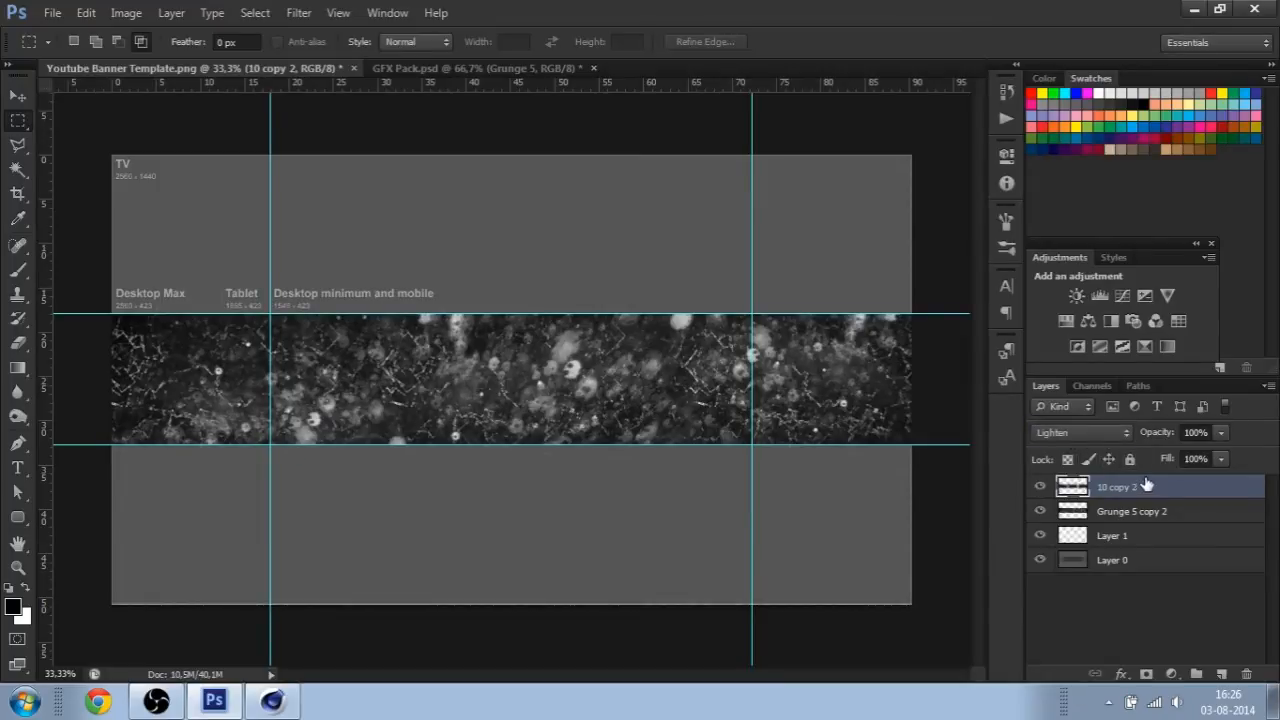
drag(1156, 432, 1109, 431)
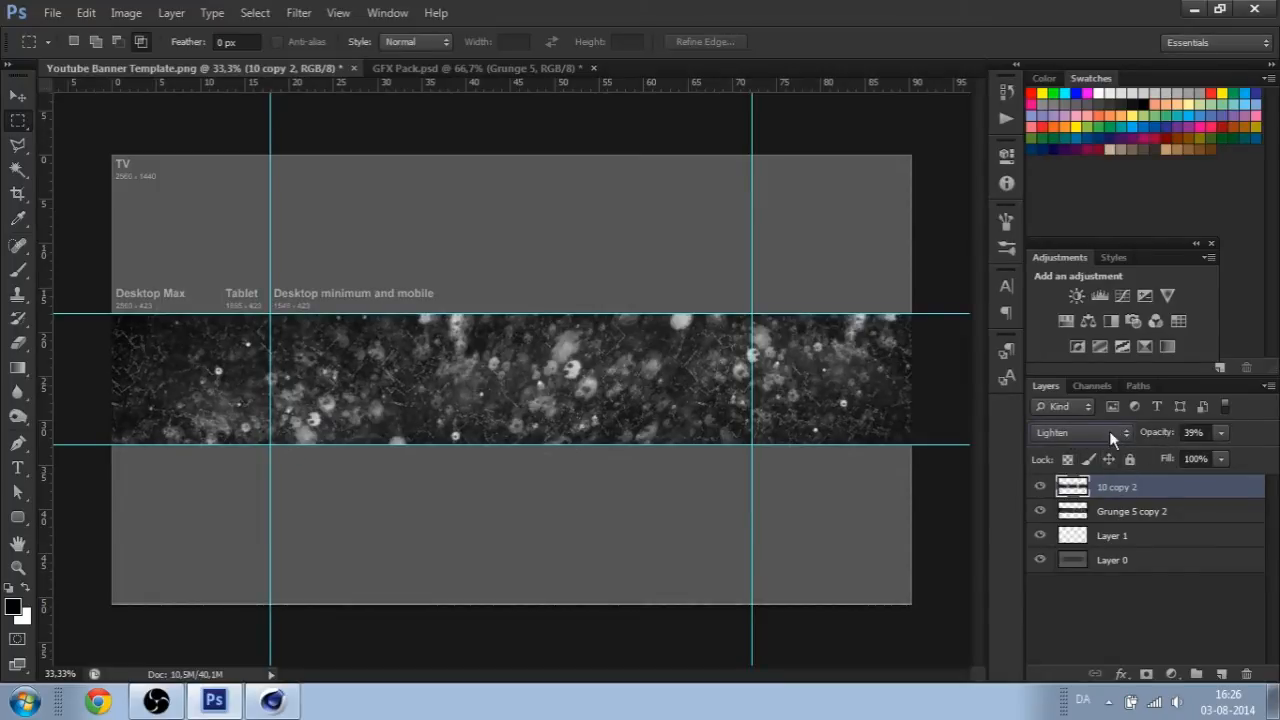
- Fill Layer 1 with a dark green background colour, #2f4b1c
click(1131, 540)
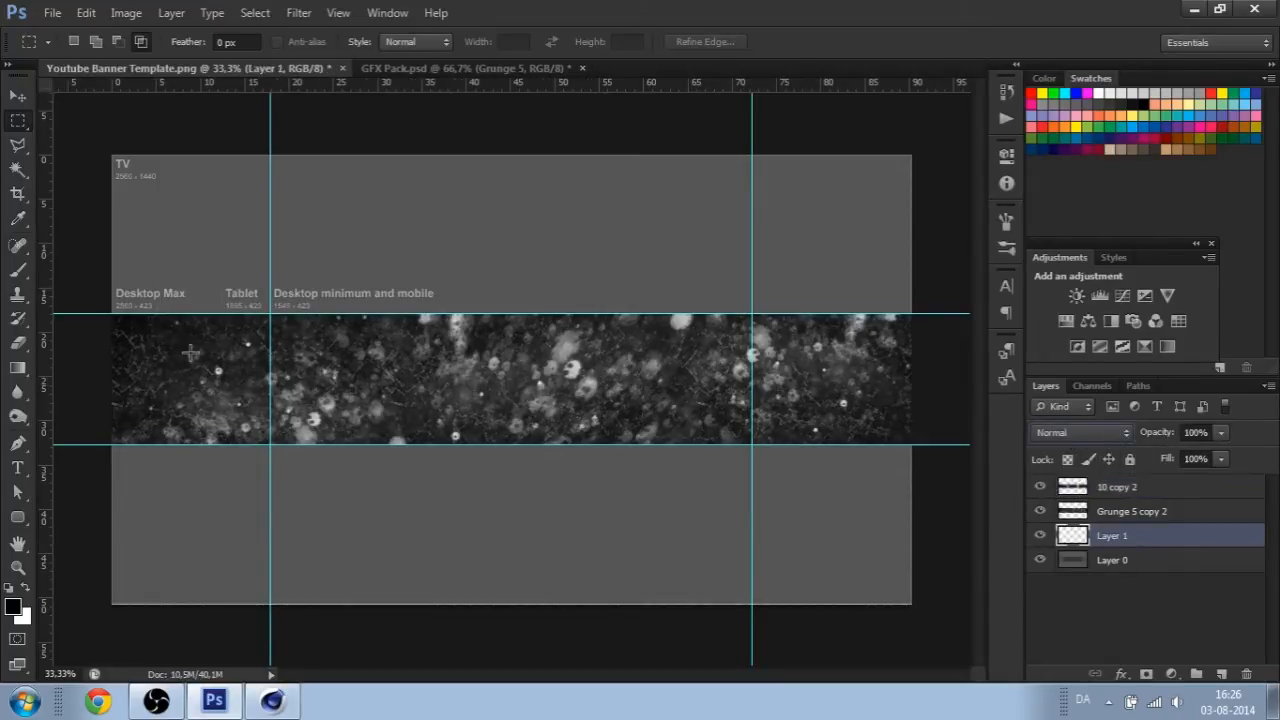
click(22, 620)
mouse_move(210, 240)
mouse_down()
mouse_move(123, 263)
mouse_move(199, 223)
mouse_up()
click(311, 236)
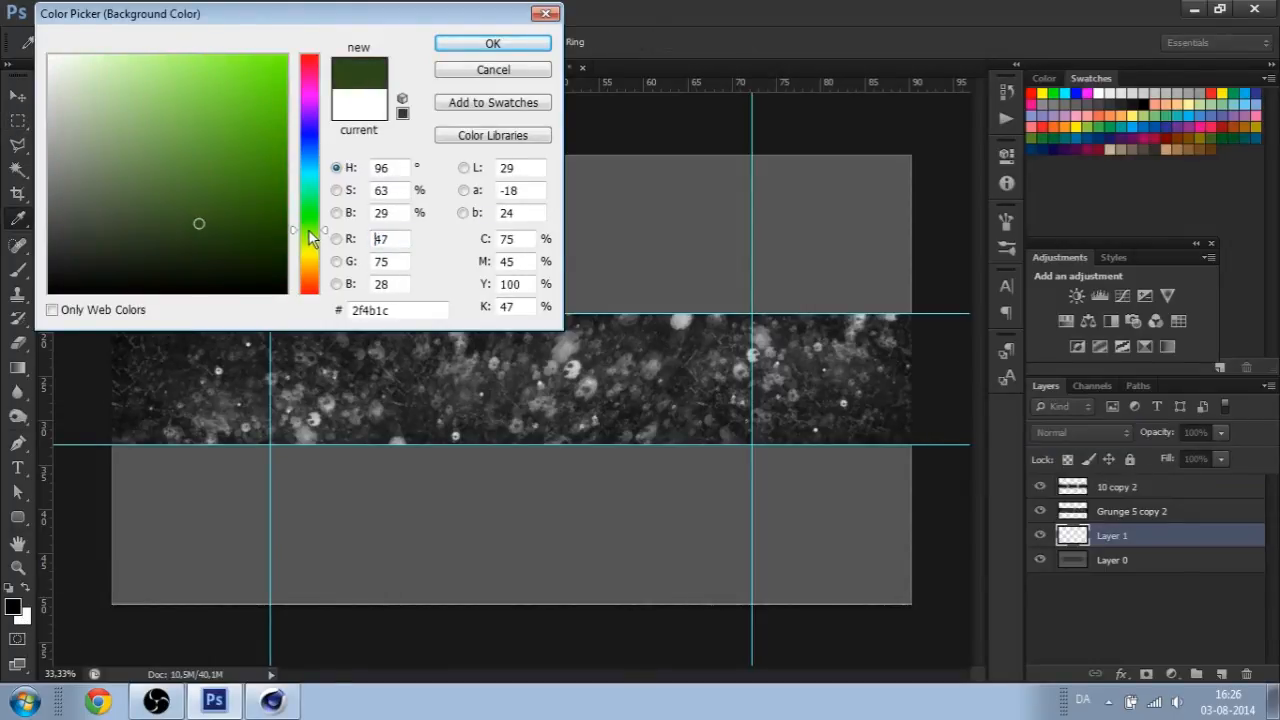
click(493, 43)
key(ctrl+BackSpace)
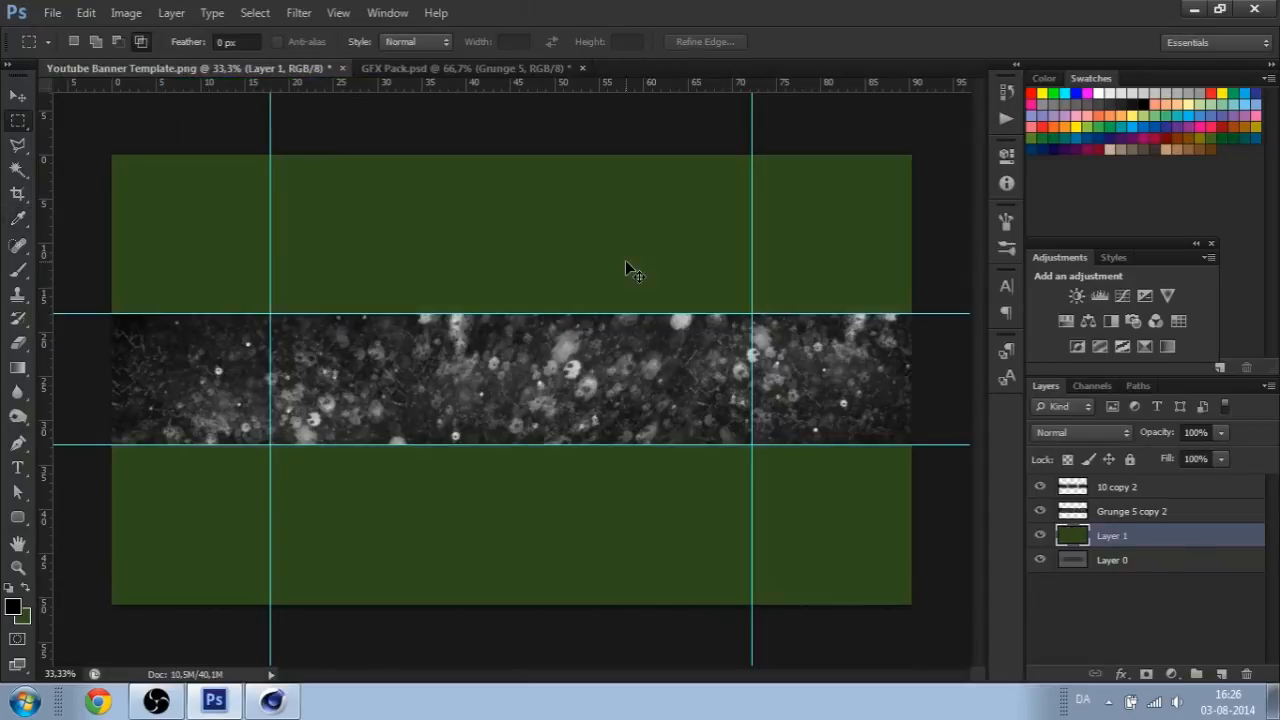
- Lower the opacity of the Grunge 5 copy 2 layer to 65%
click(1175, 515)
shift+click(1172, 490)
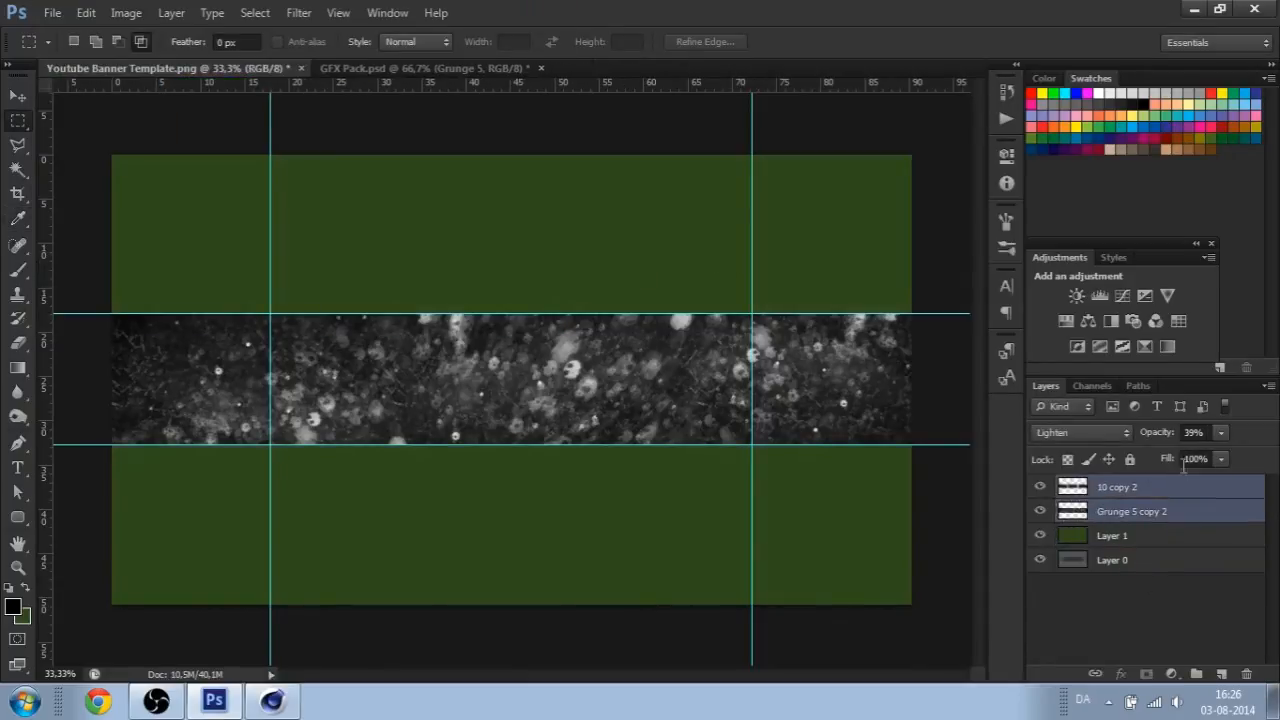
click(1157, 533)
click(1155, 508)
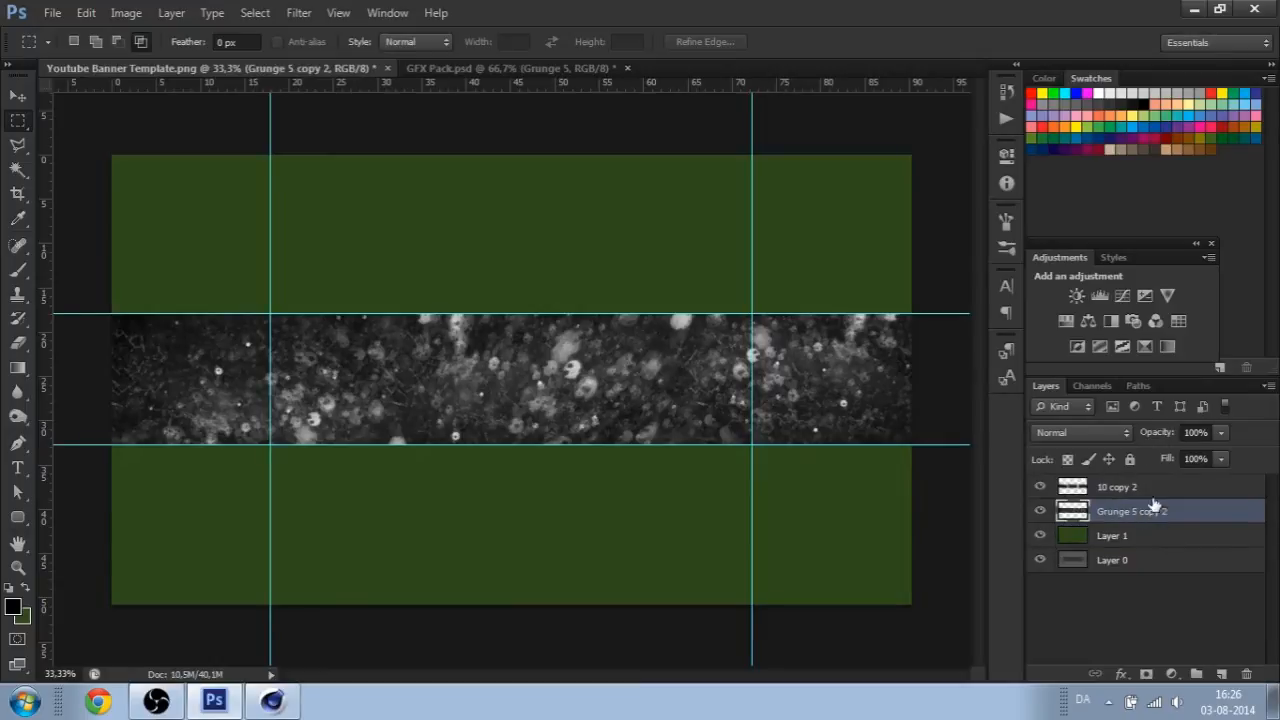
drag(1155, 437, 1122, 437)
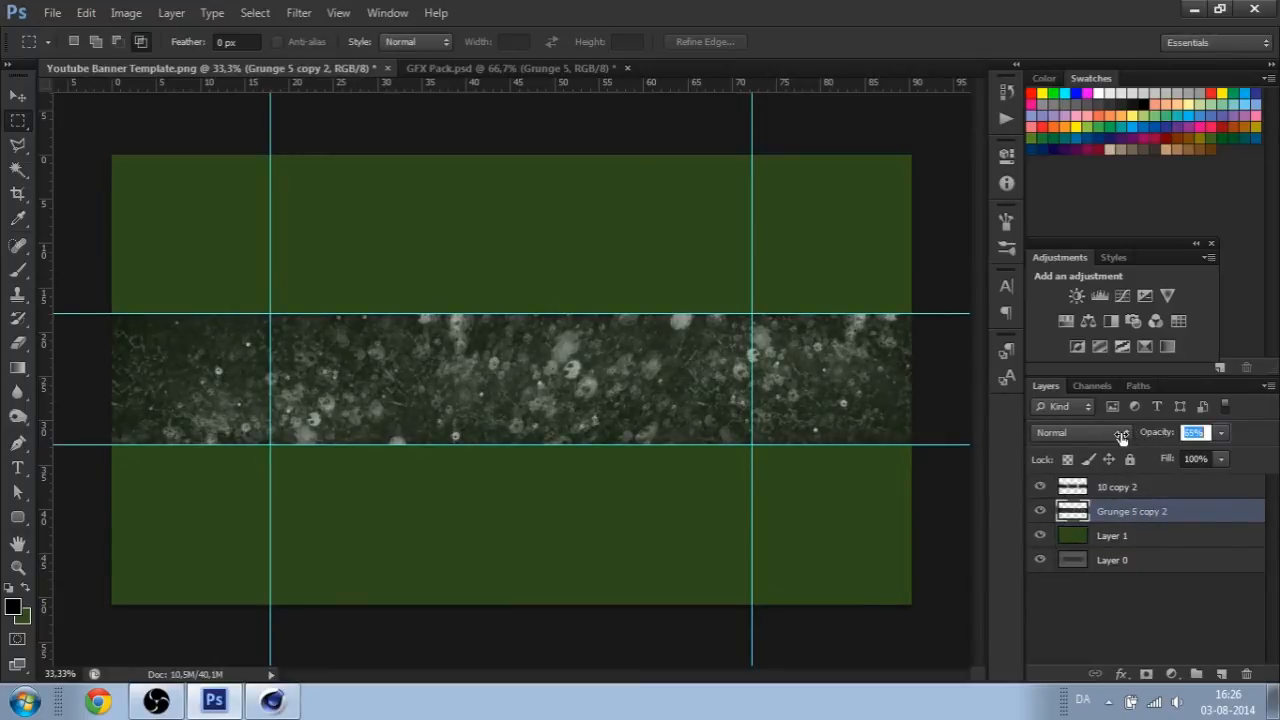
- Hide the Grunge 5 layer in GFX Pack.psd and collapse the Grunge folder
click(494, 66)
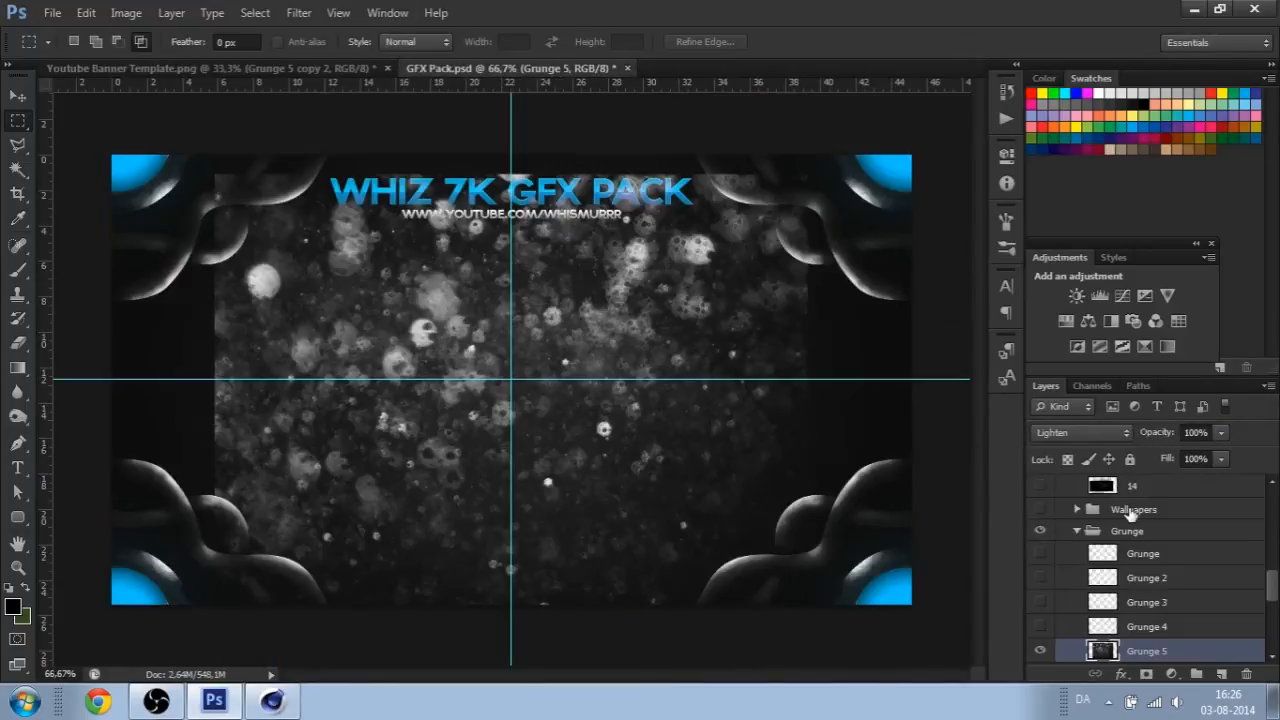
click(1040, 651)
scroll(1045, 640, down, 5)
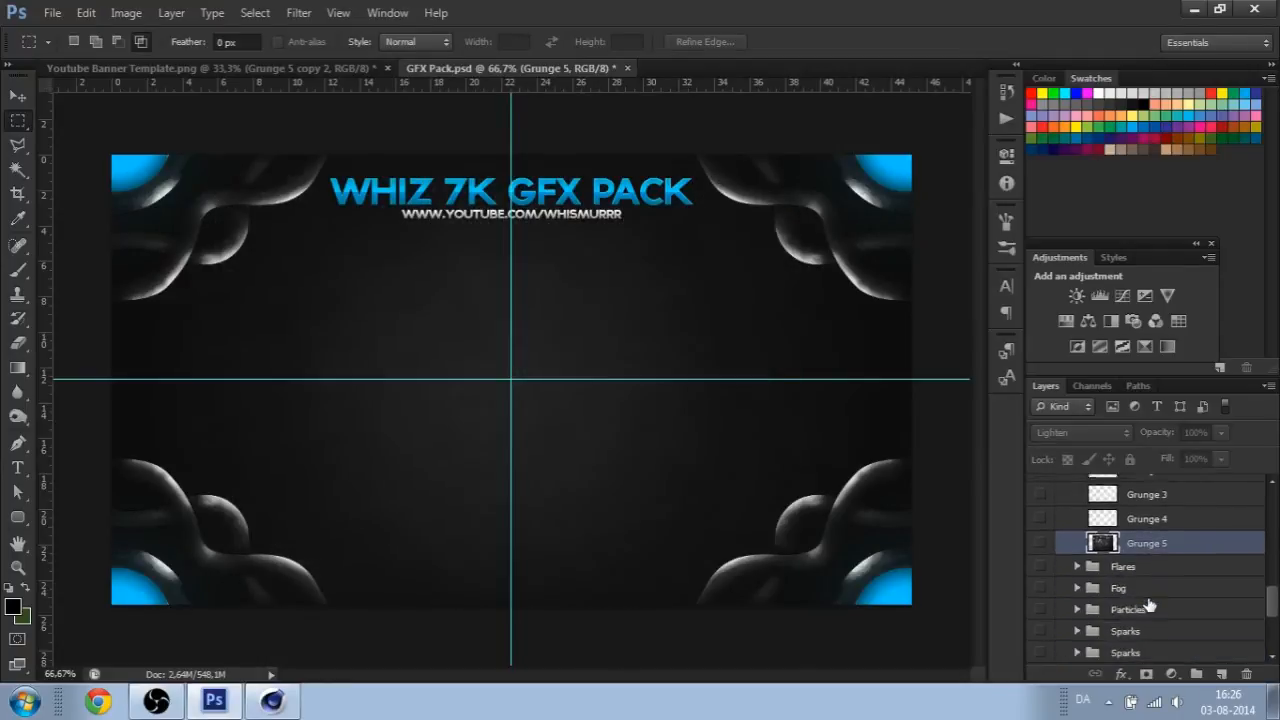
scroll(1095, 640, up, 6)
click(1077, 571)
scroll(1080, 575, down, 2)
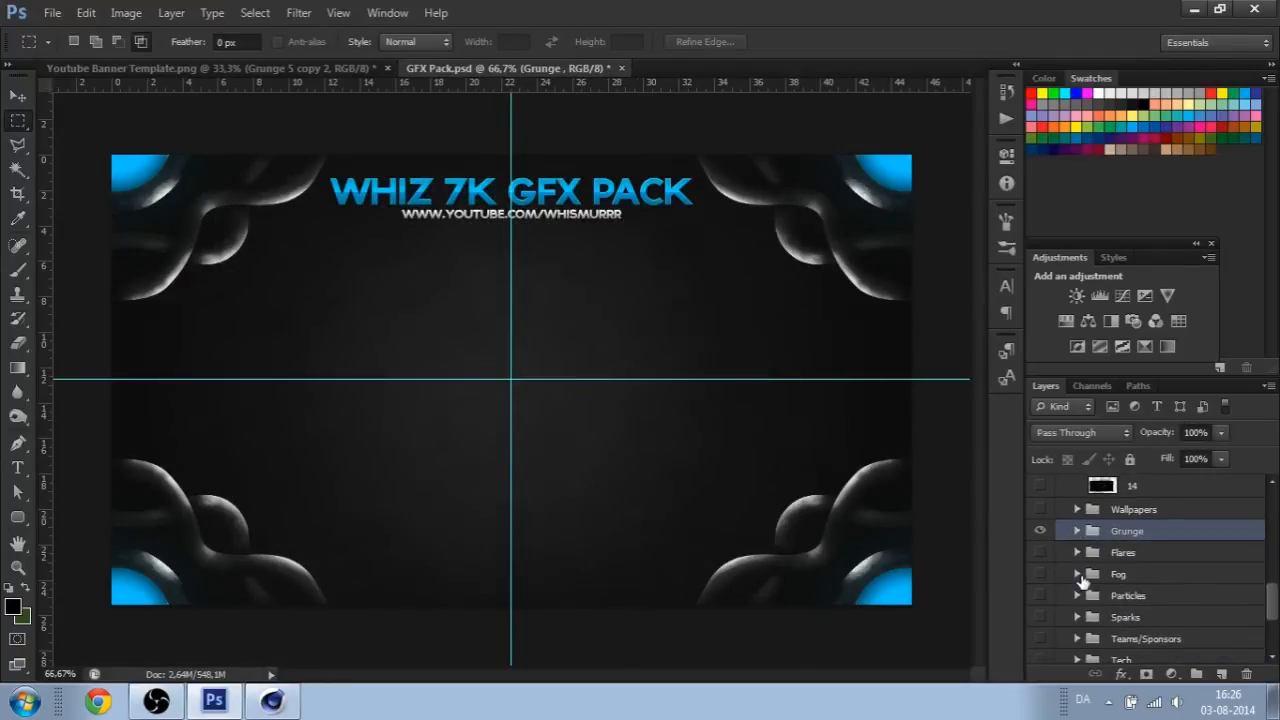
scroll(1083, 580, down, 2)
- In the banner document, replace the current brushes with the Aurora_Brushes_by_ShiftyJ set and choose the 947 px diamond brush
click(160, 68)
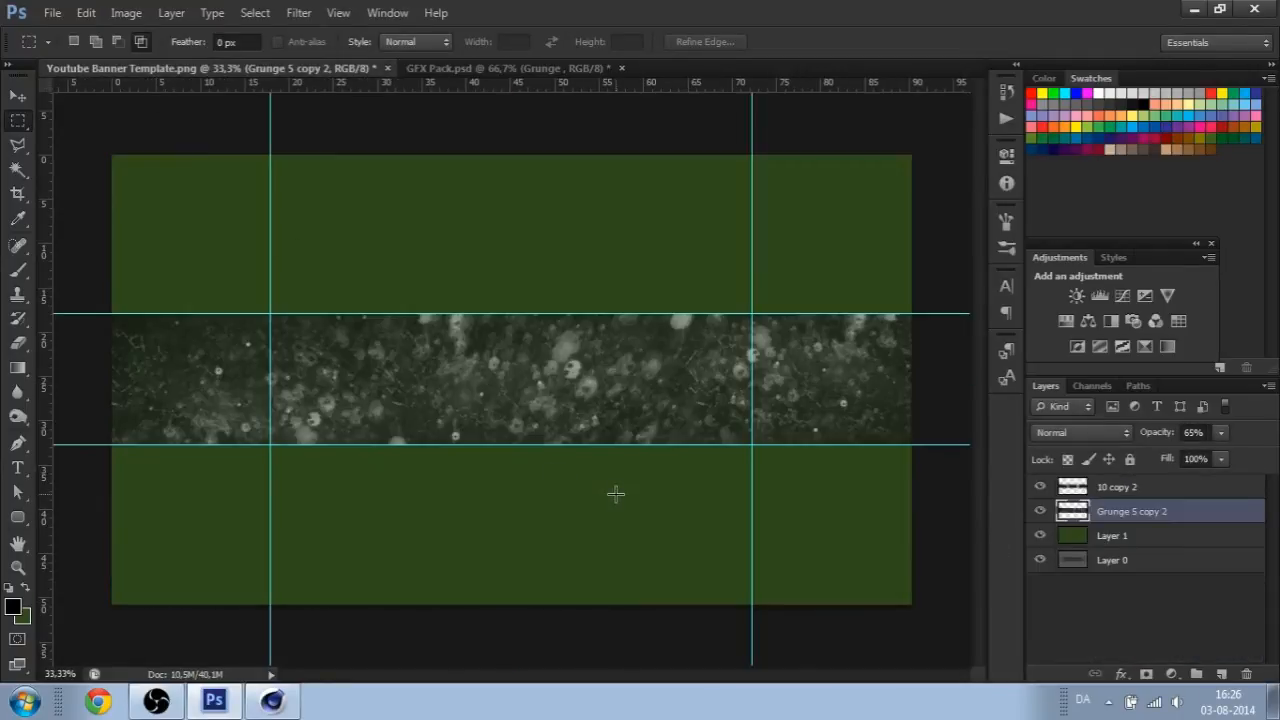
key(b)
click(96, 42)
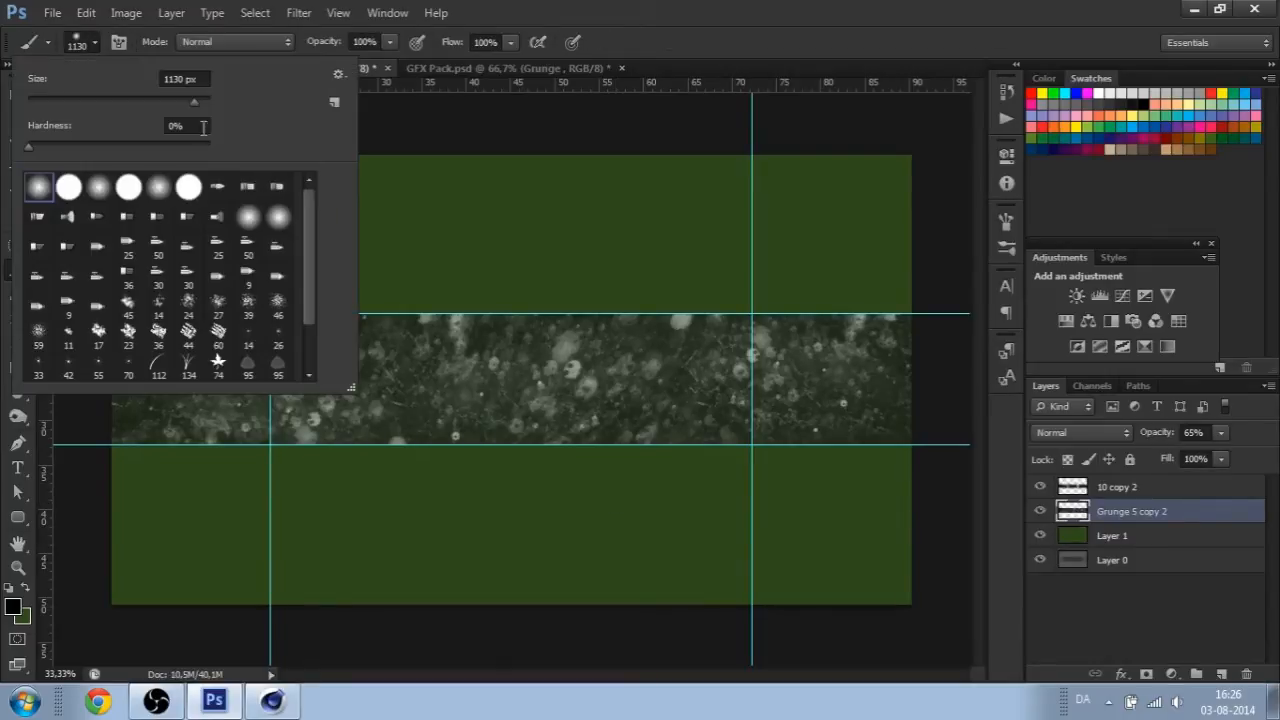
click(338, 75)
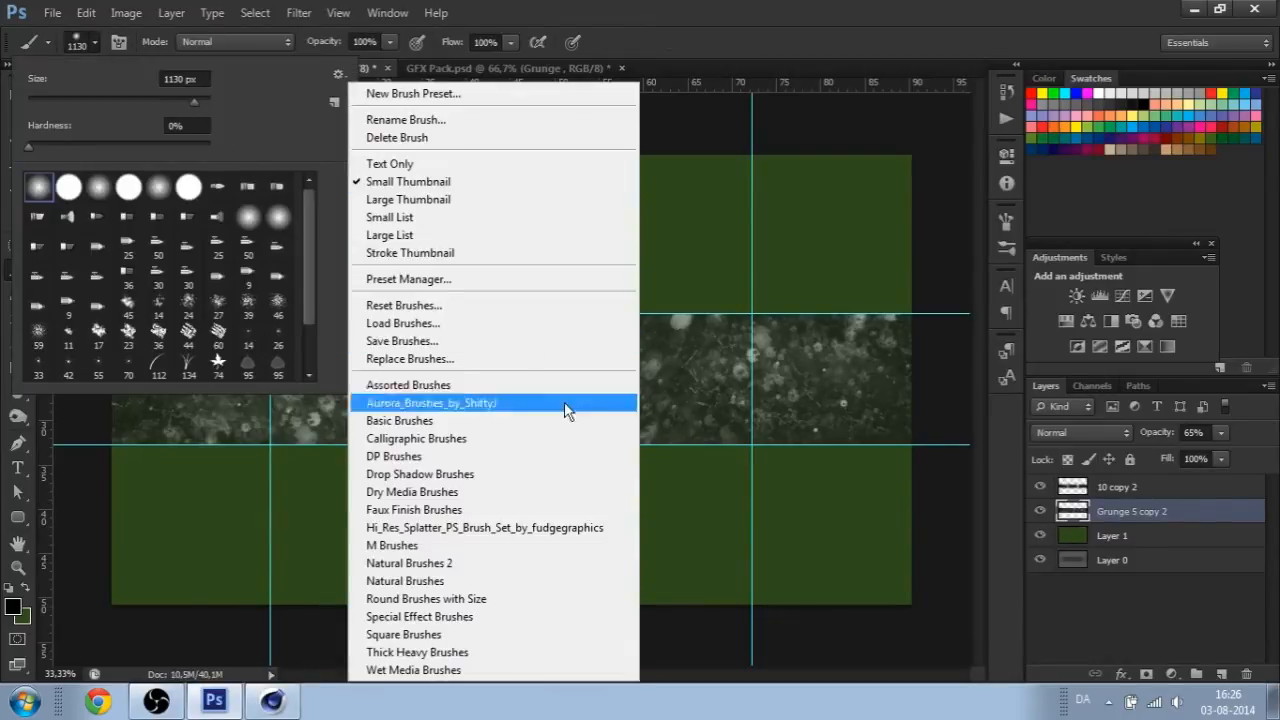
click(503, 405)
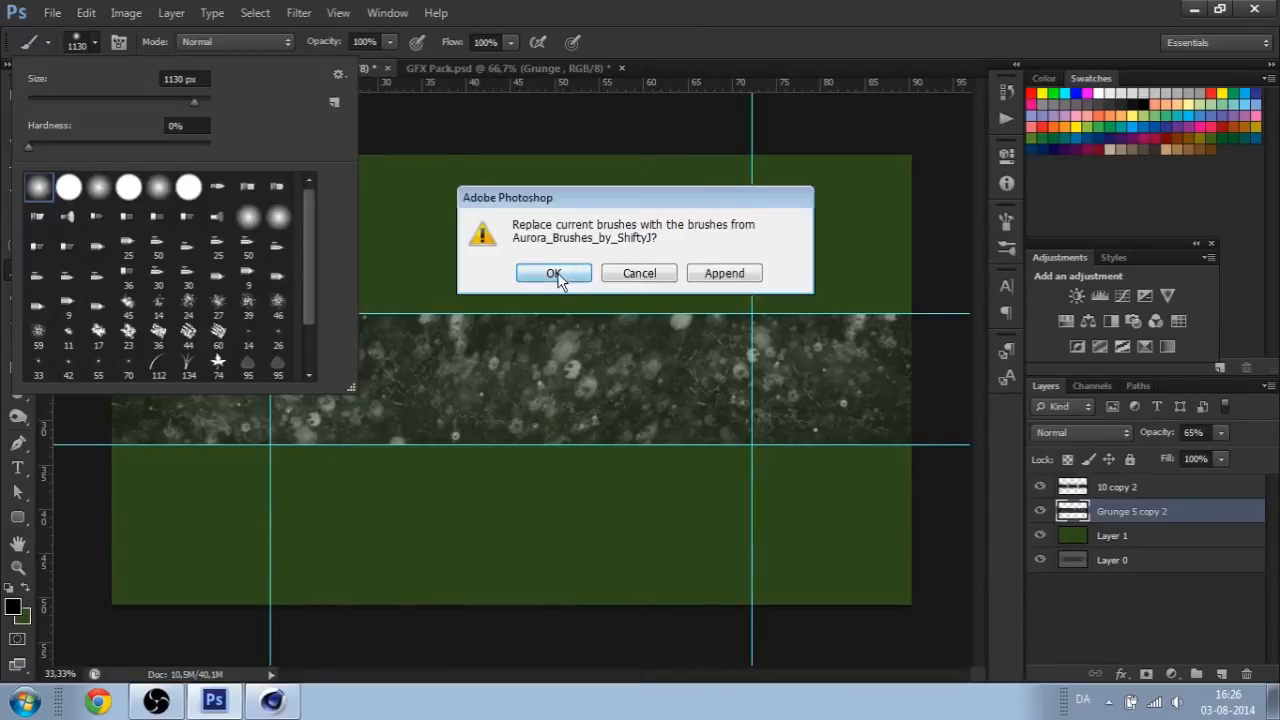
click(560, 274)
click(38, 183)
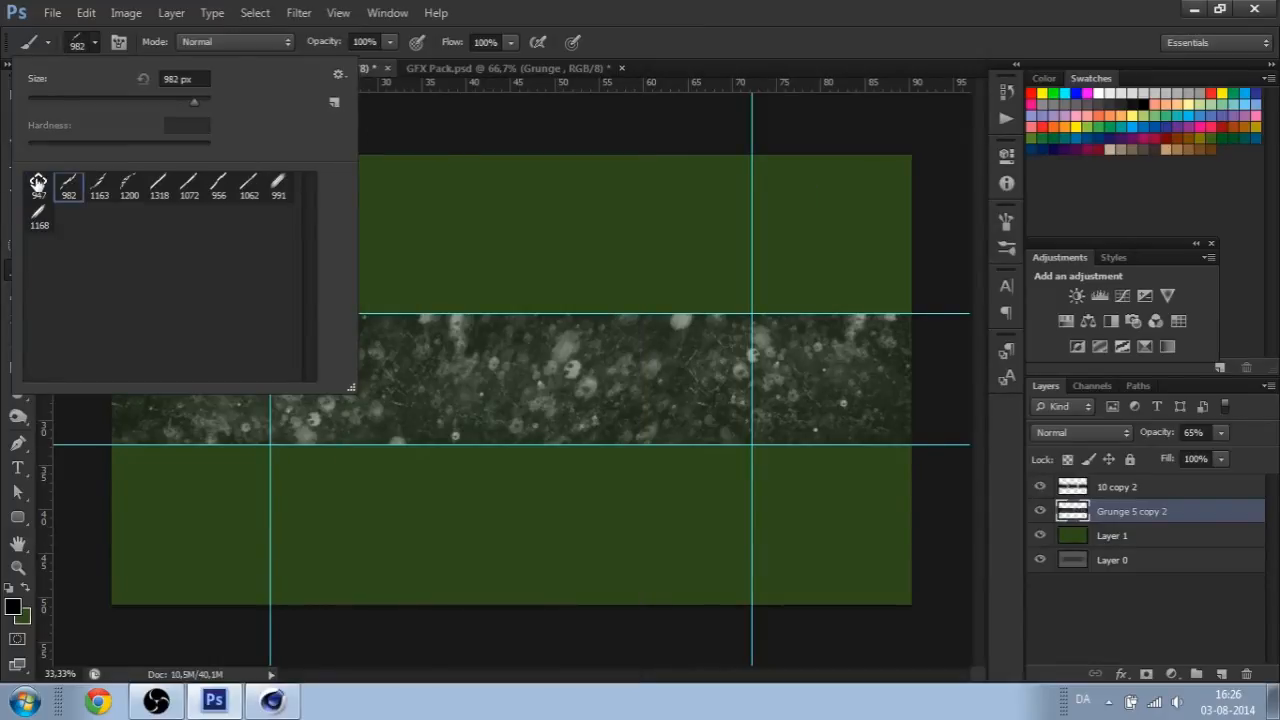
click(95, 44)
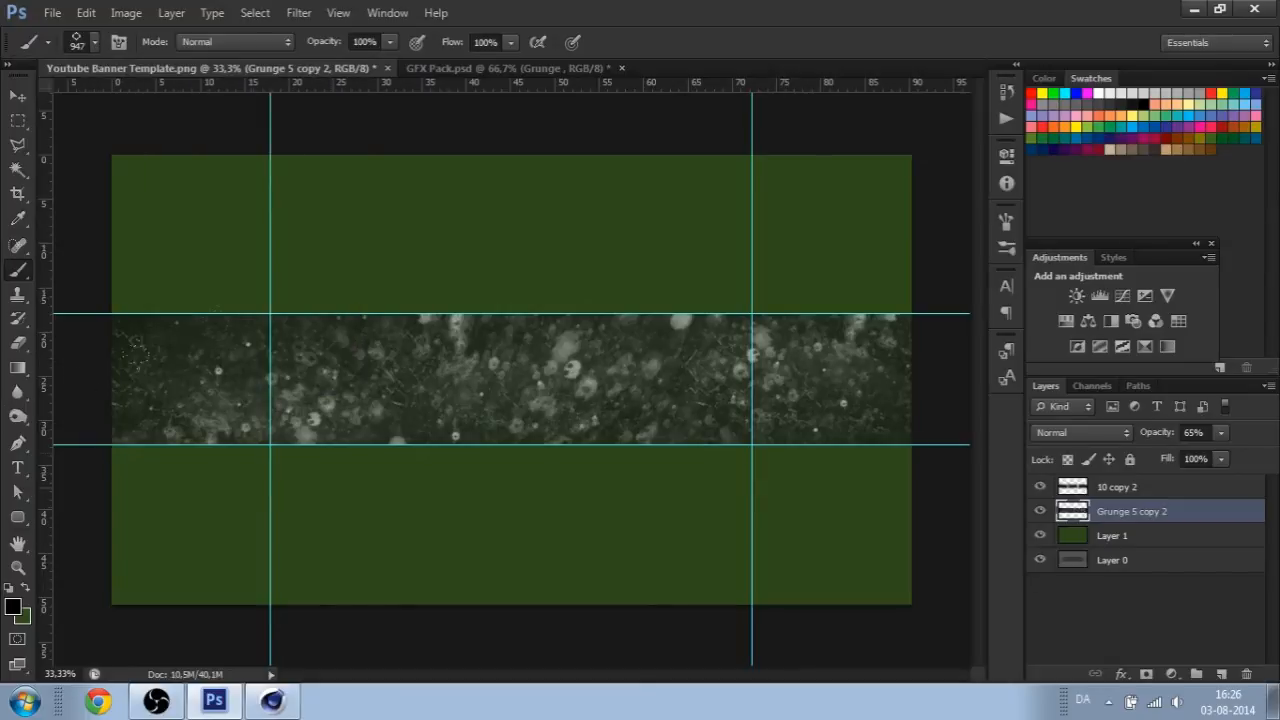
- Reduce the brush size to 779 px and add a horizontal guide through the middle of the textured strip
mouse_move(546, 324)
alt+right_down()
mouse_move(534, 366)
mouse_move(494, 401)
alt+right_up()
mouse_move(356, 84)
mouse_down()
mouse_move(392, 405)
mouse_move(394, 377)
mouse_up()
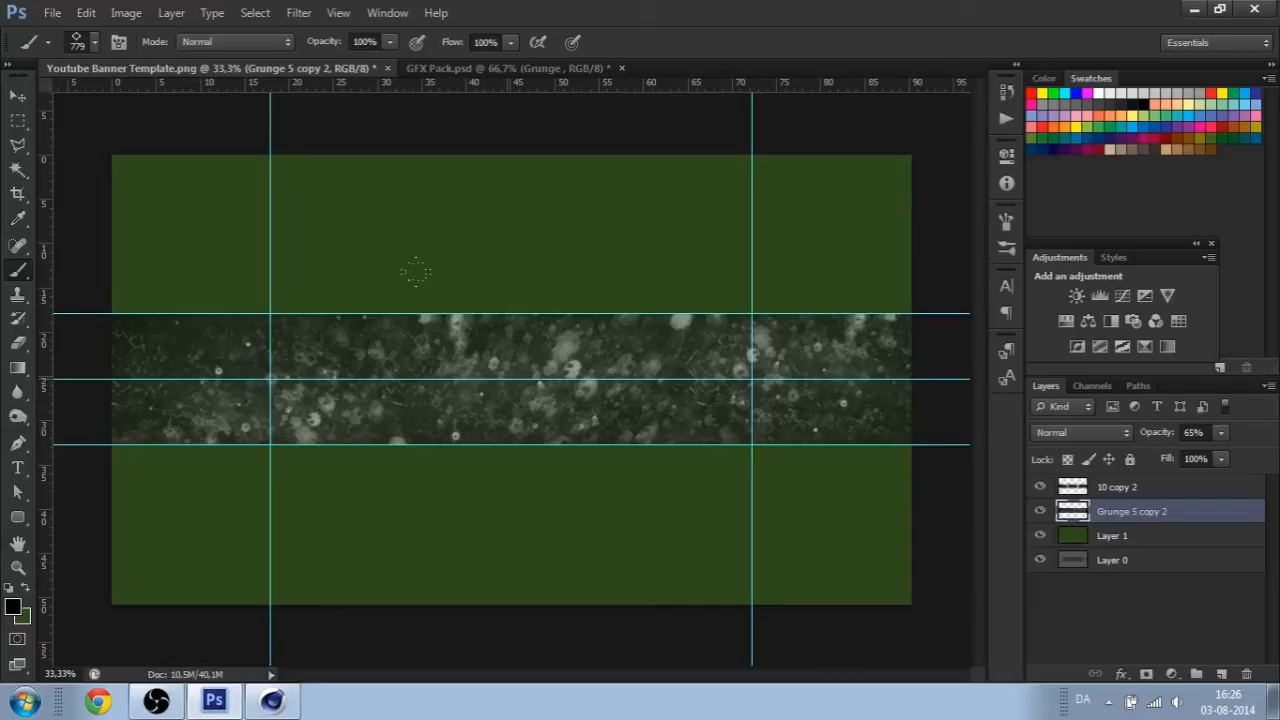
click(506, 379)
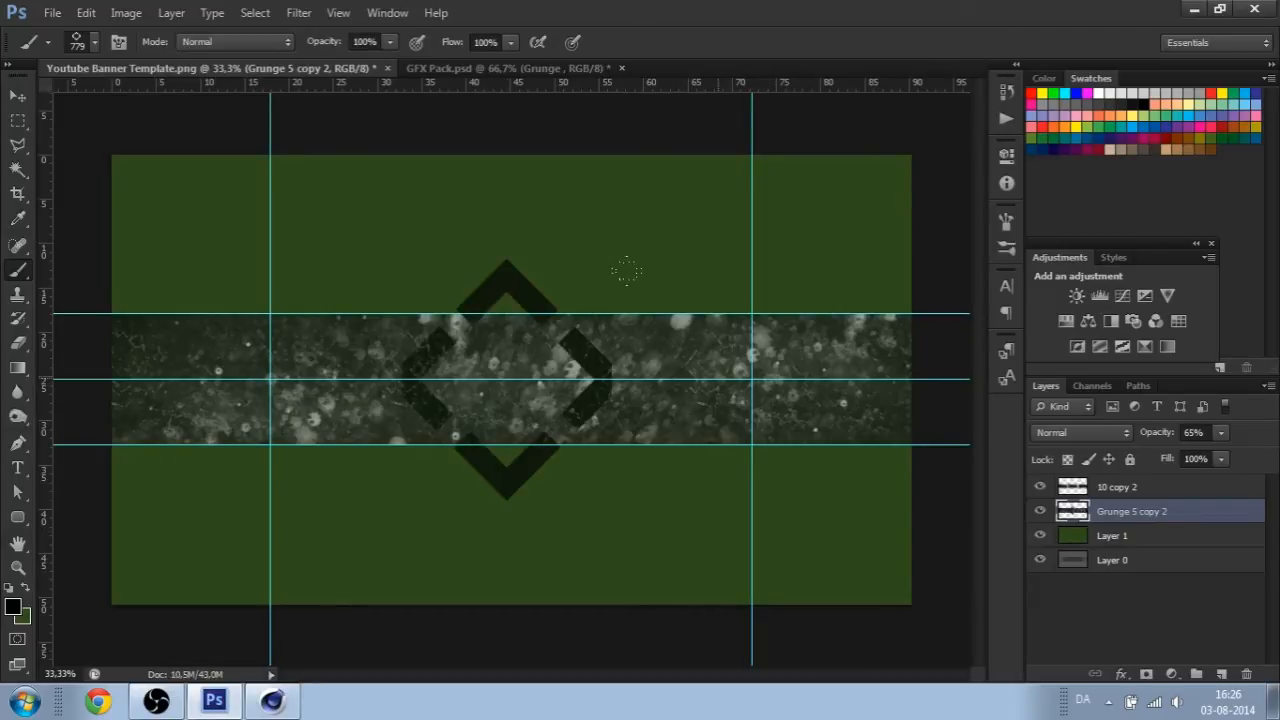
click(716, 379)
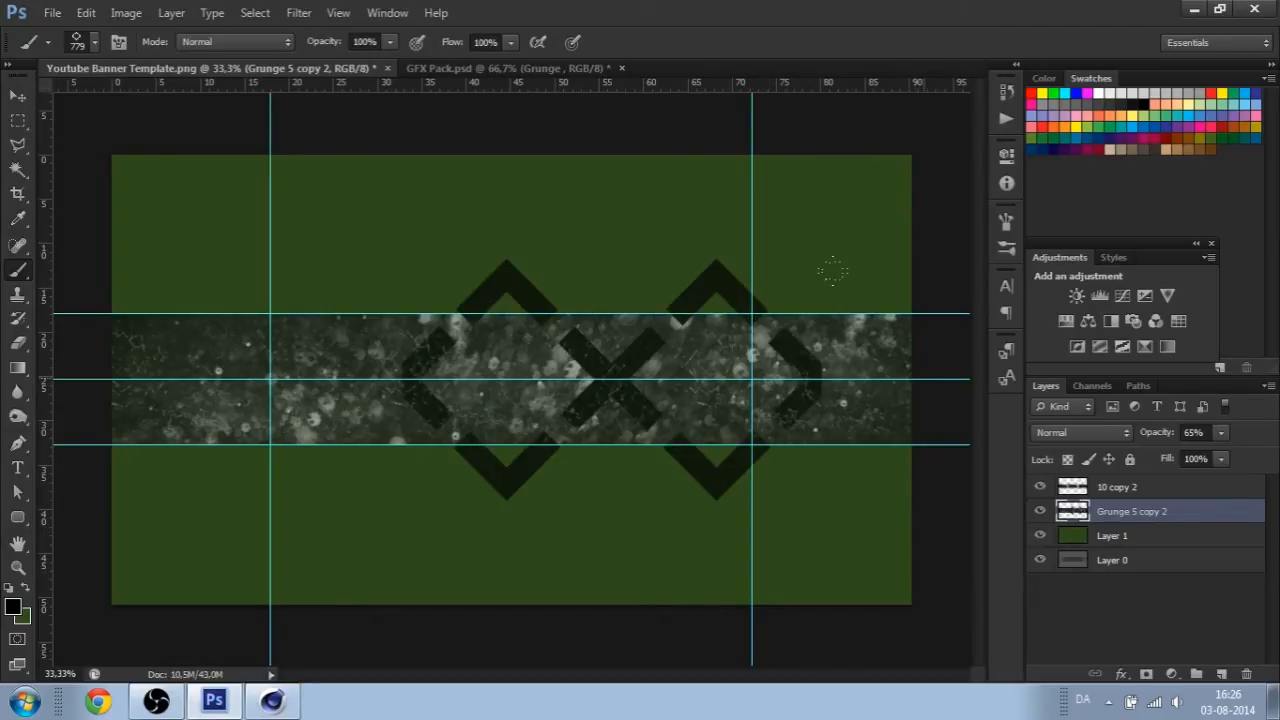
click(926, 379)
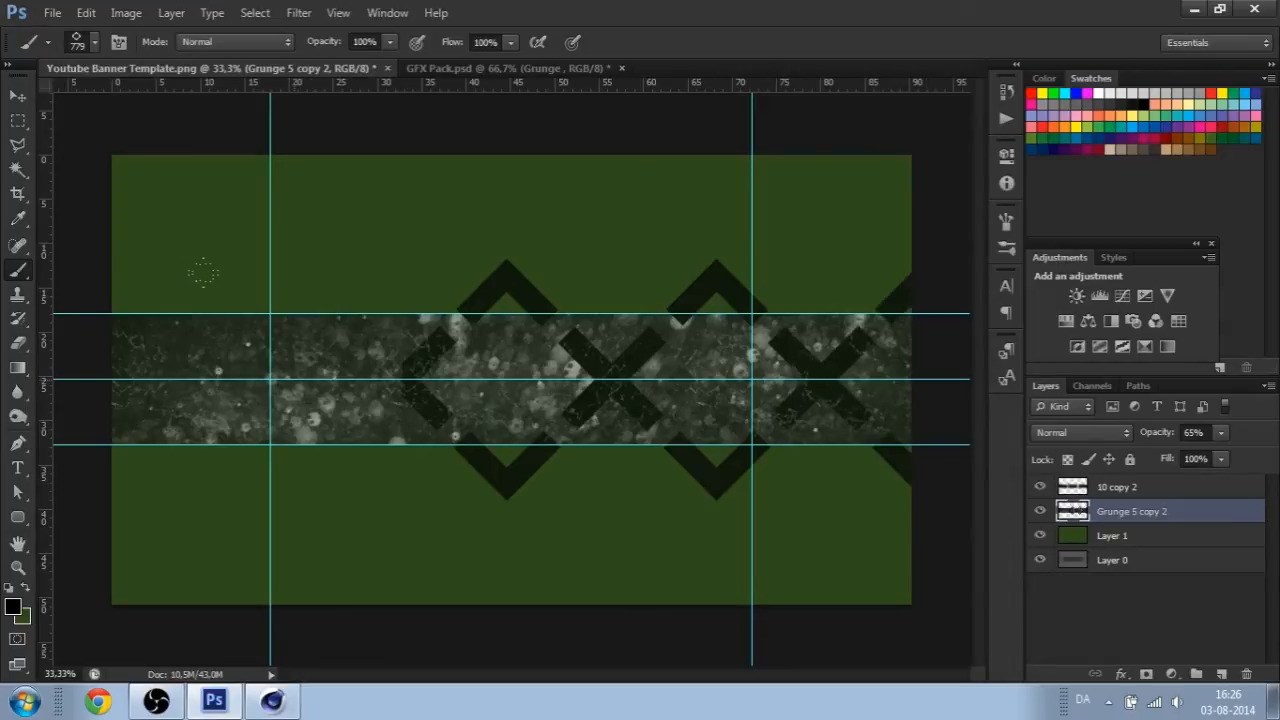
click(294, 379)
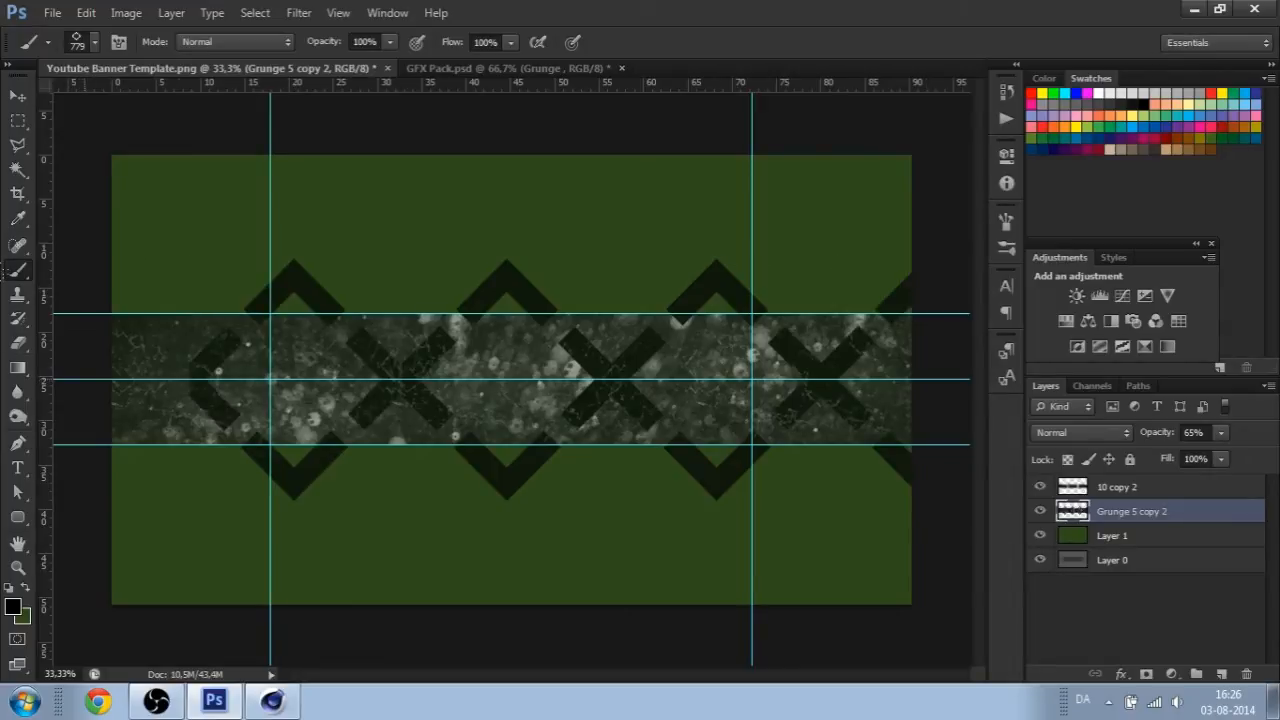
click(84, 379)
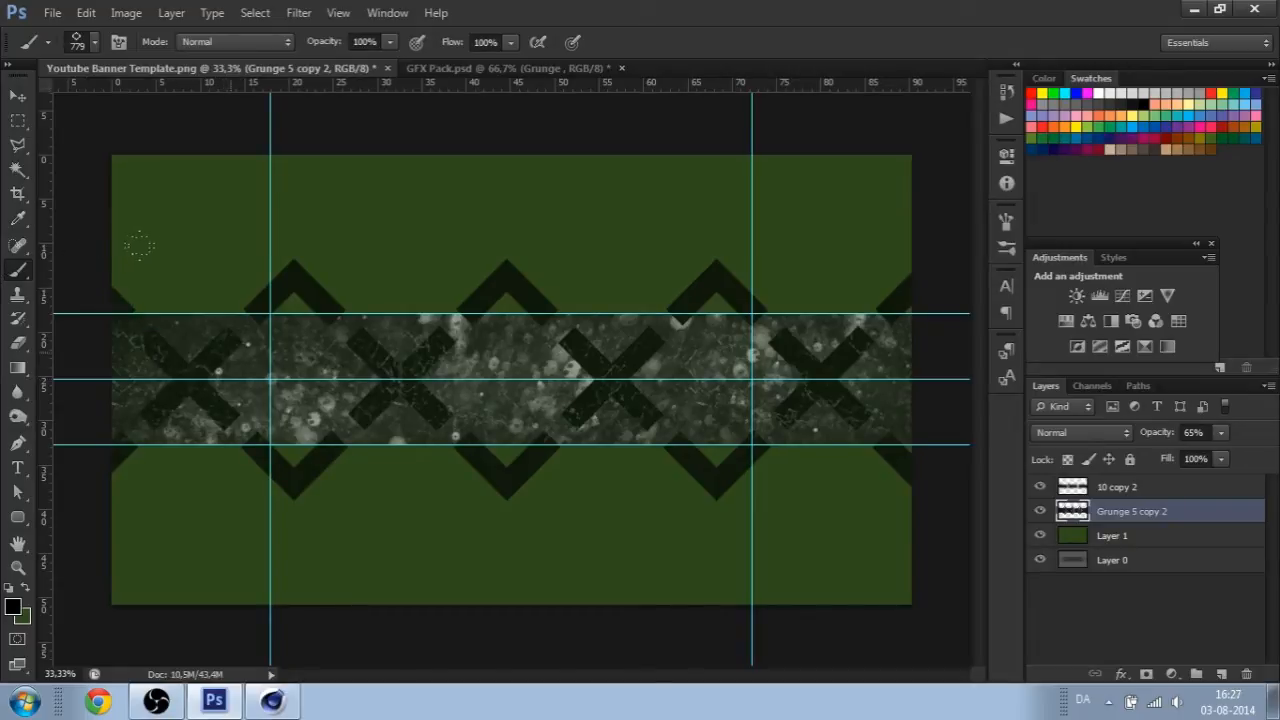
key(ctrl+alt+z)
key(ctrl+alt+z)
key(ctrl+alt+z)
key(ctrl+alt+z)
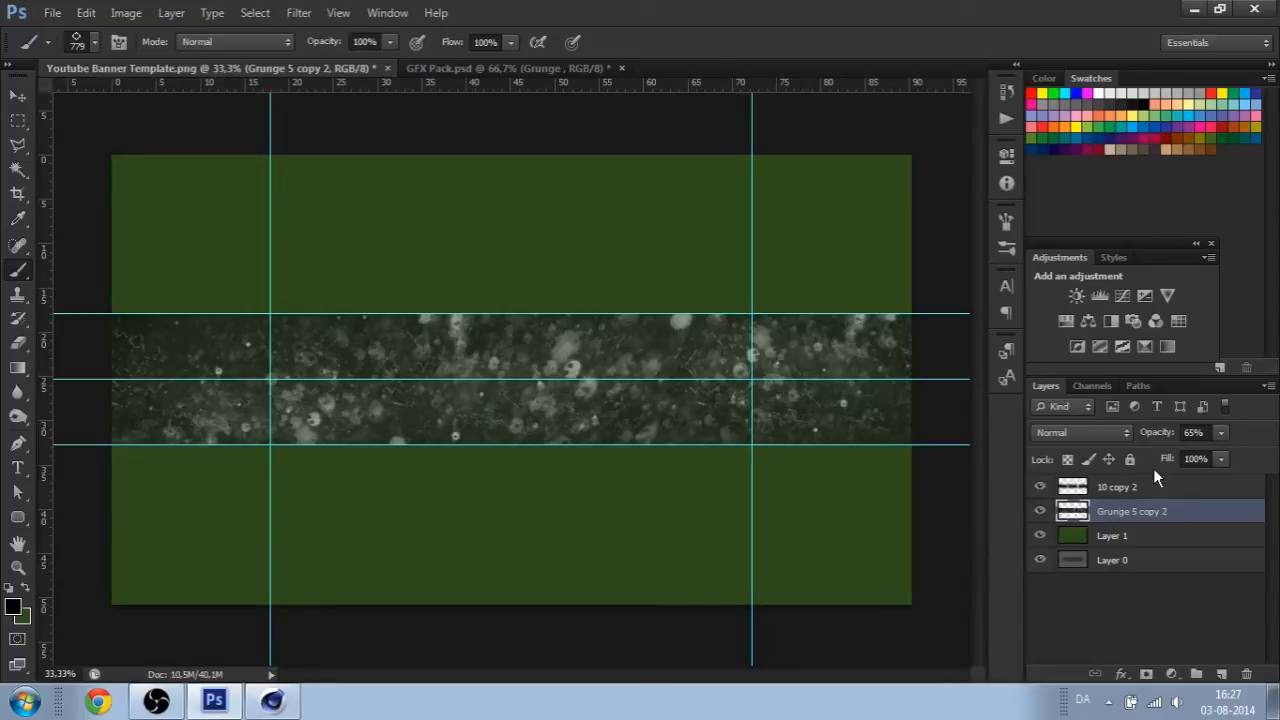
- Create a new layer above 10 copy 2 and stamp a row of adjoining black diamonds along the middle guide across the banner
click(1153, 486)
key(ctrl+shift+n)
key(Return)
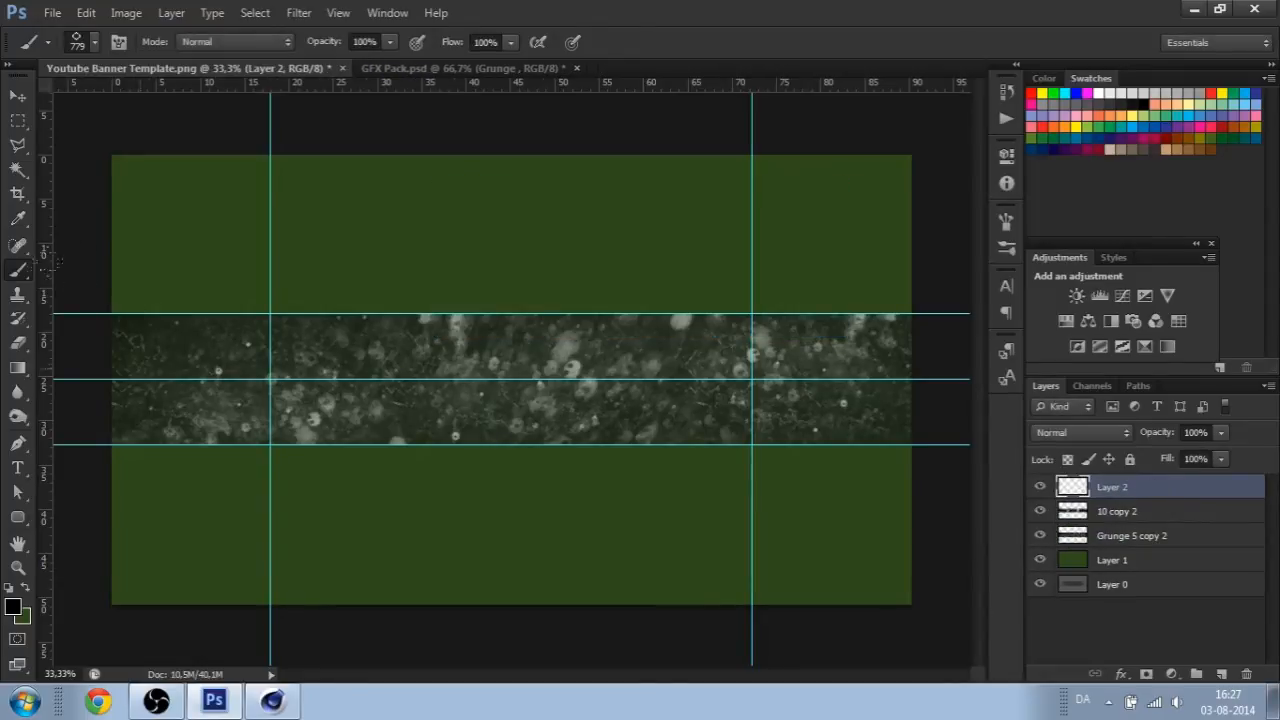
click(165, 380)
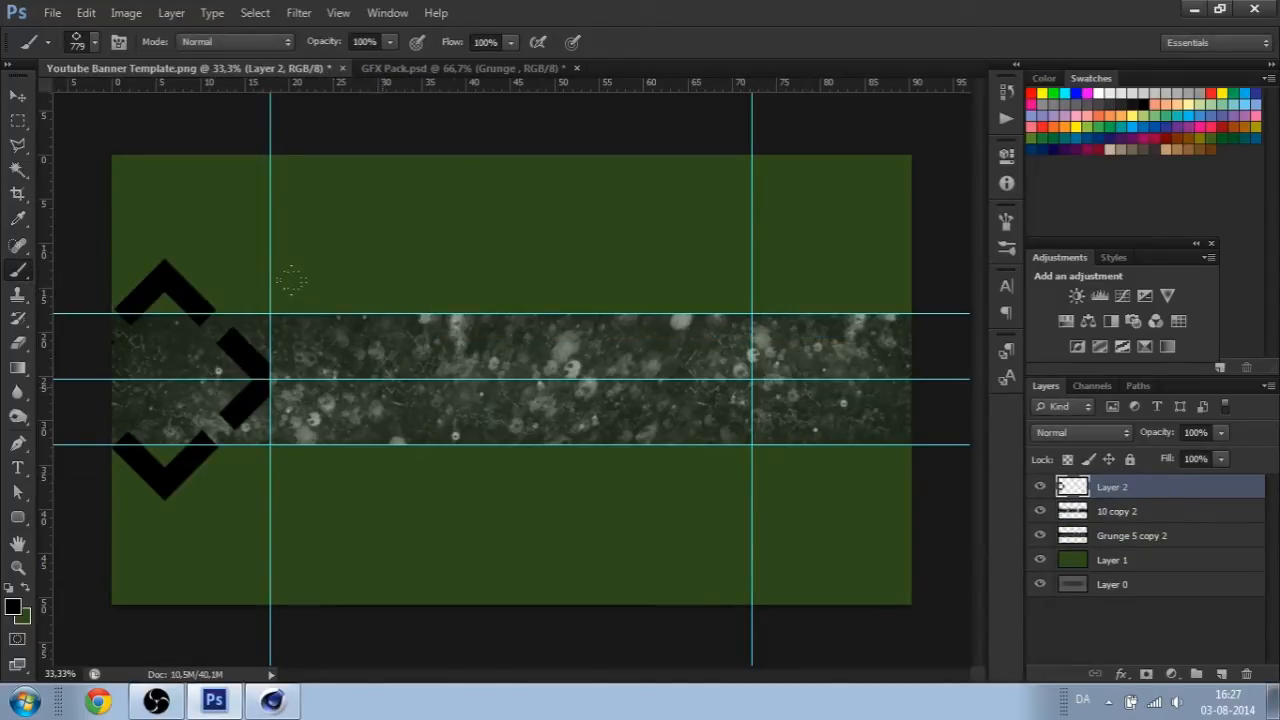
click(375, 380)
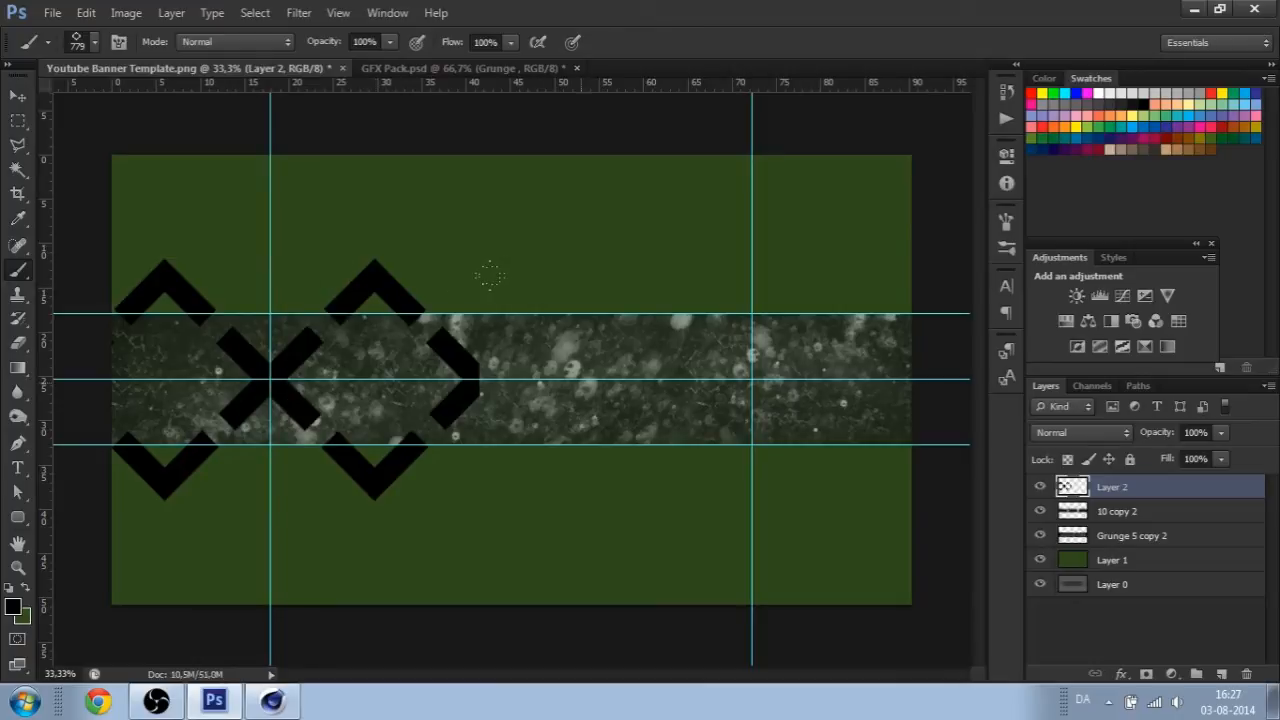
click(585, 380)
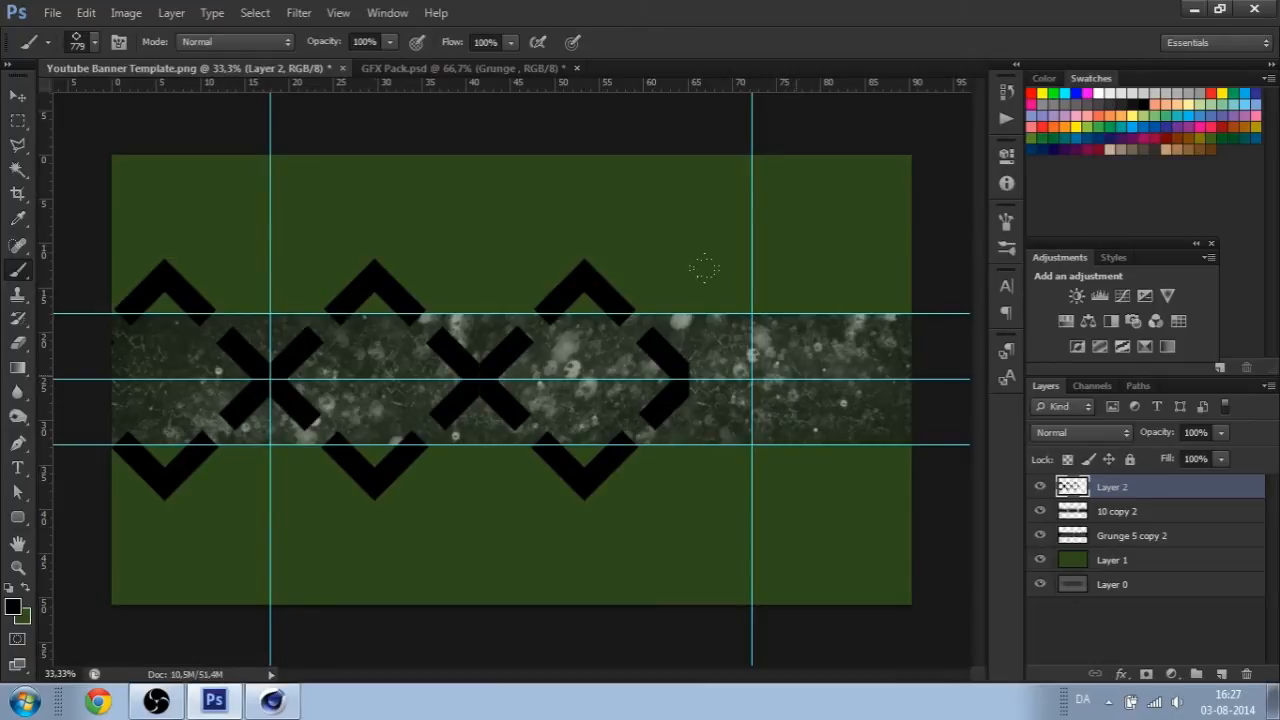
click(795, 380)
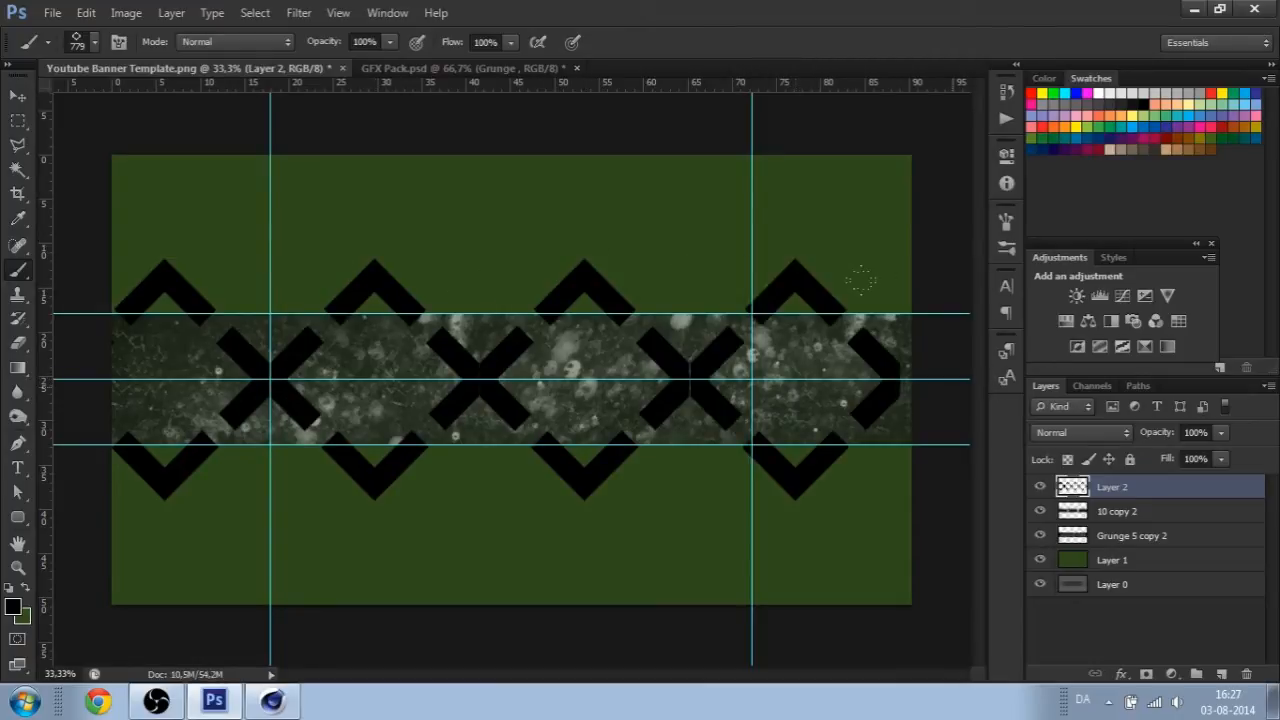
alt+scroll(845, 400, down, 3)
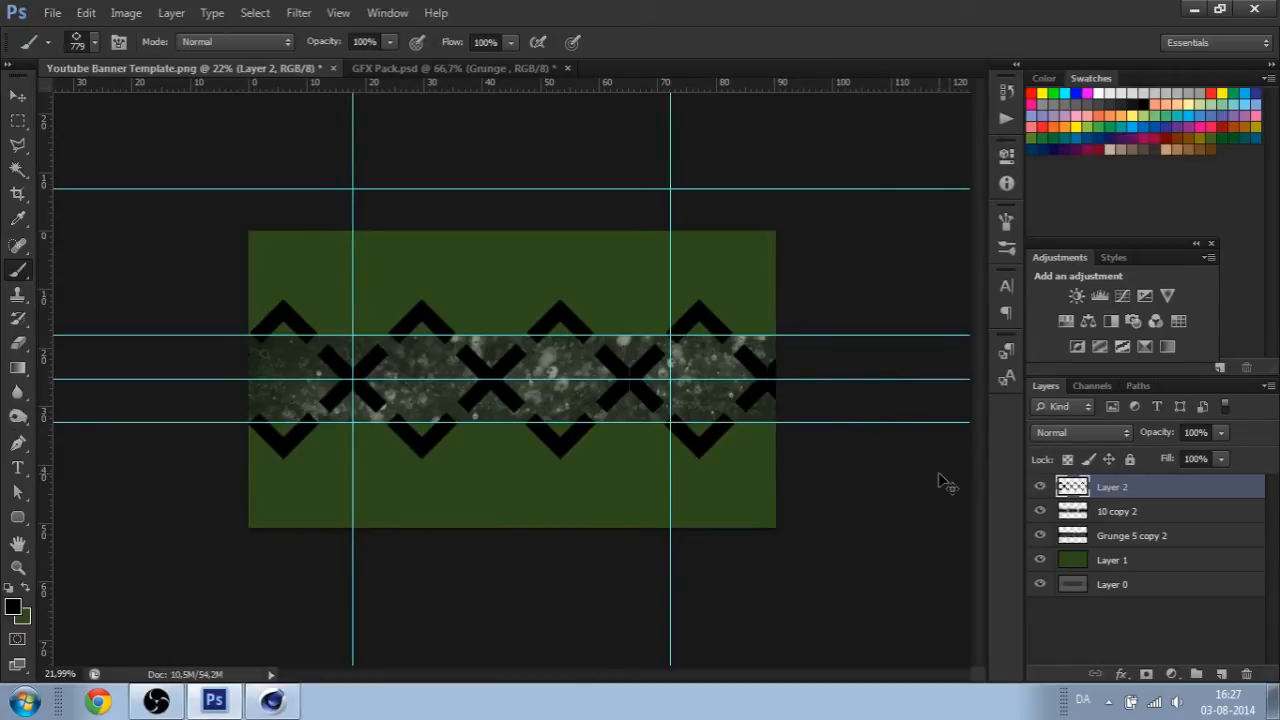
key(ctrl+t)
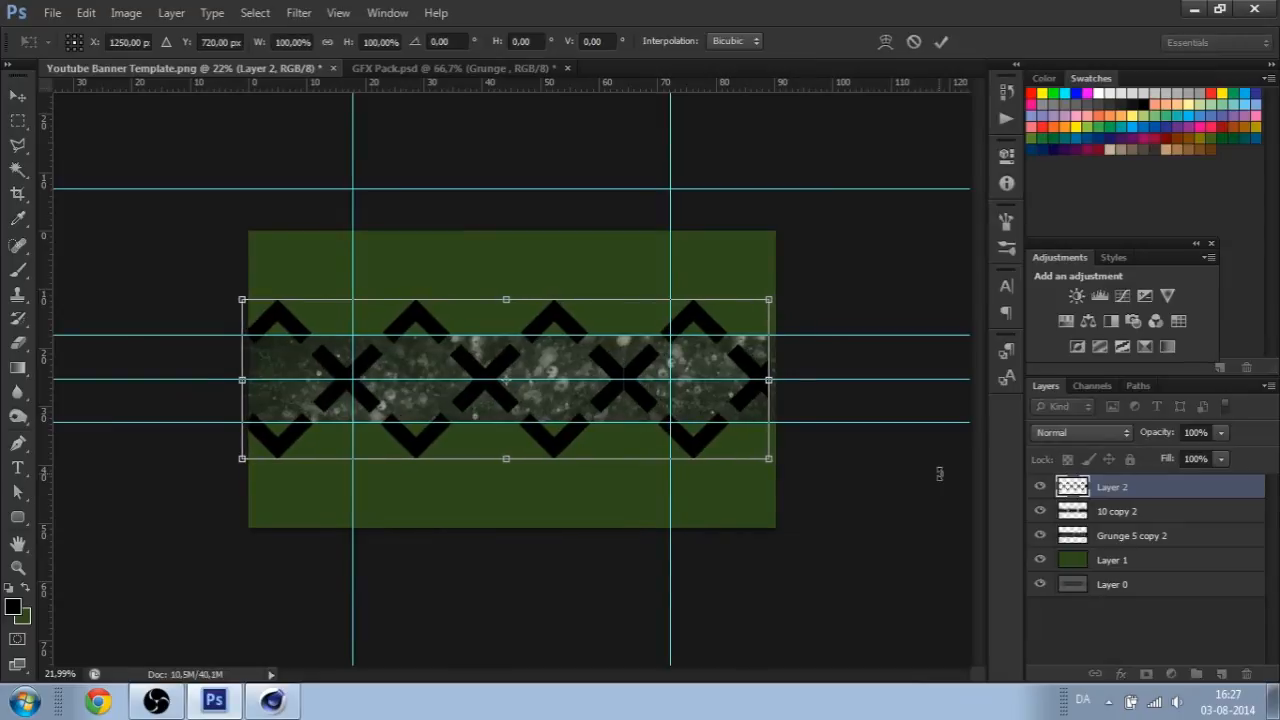
key(Return)
key(b)
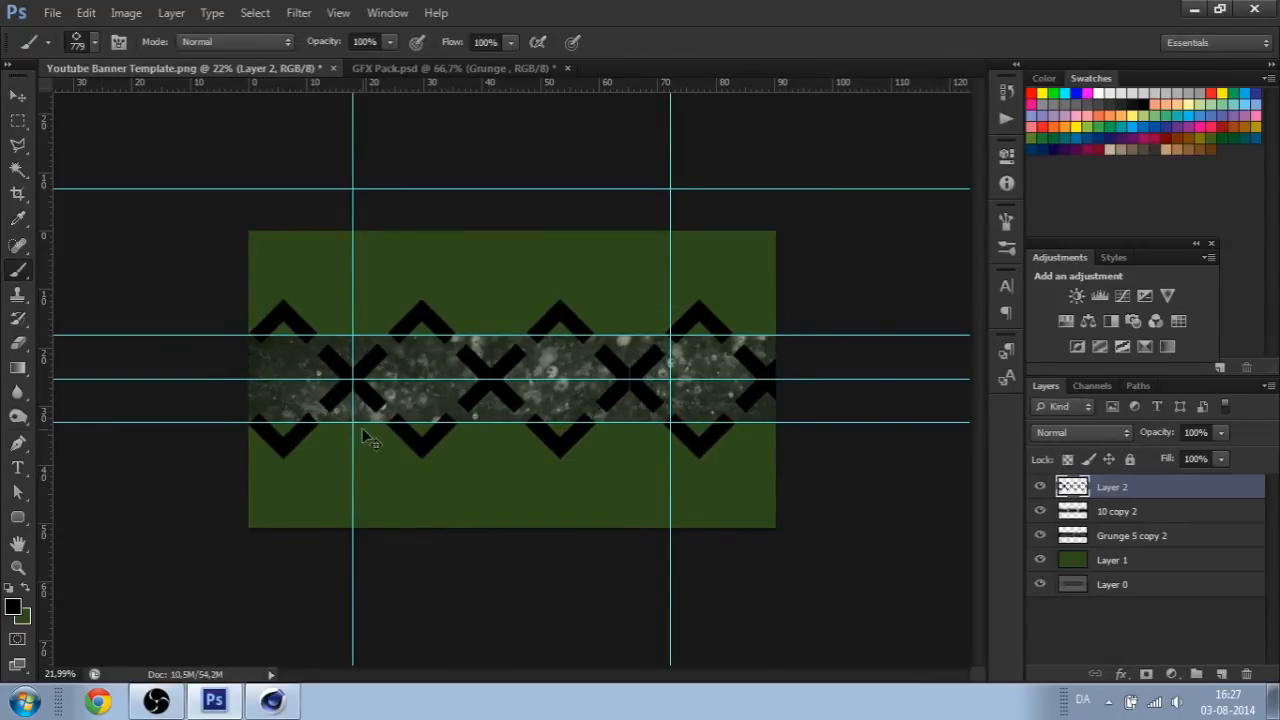
- Lower the opacity of the diamond pattern on Layer 2 to 9%
alt+scroll(457, 383, up, 3)
alt+scroll(457, 383, down, 2)
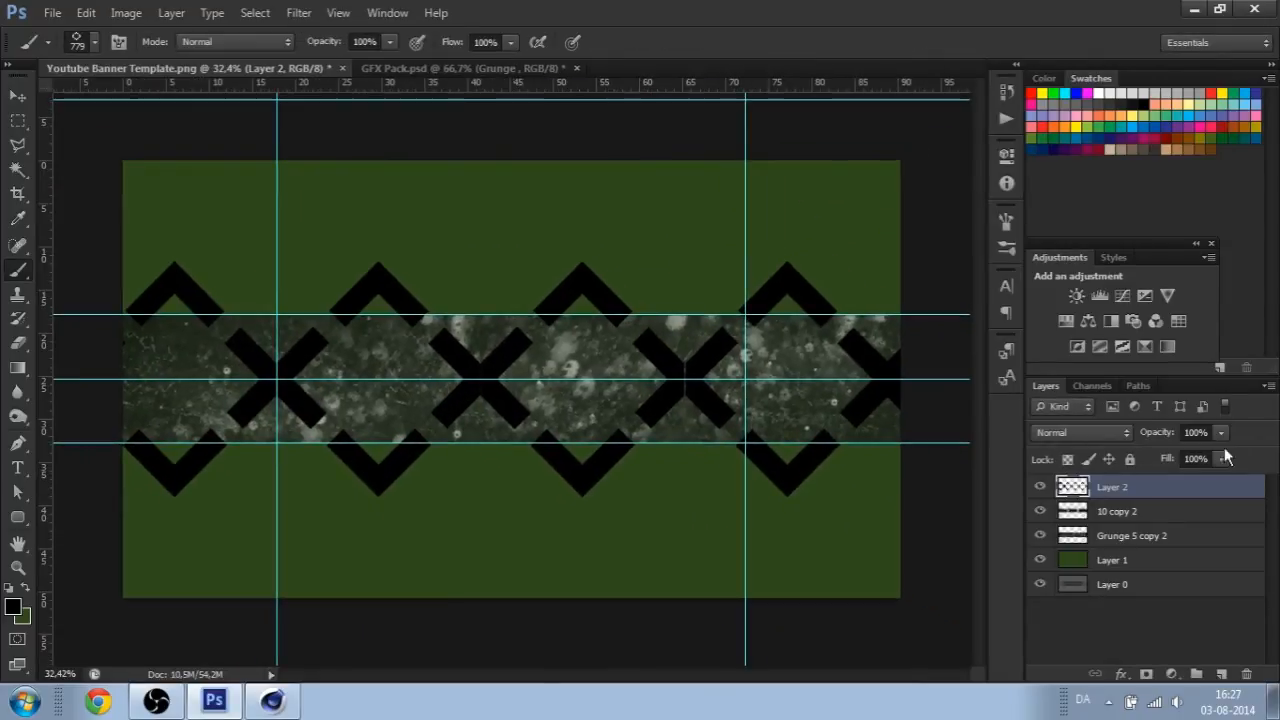
drag(1158, 432, 1073, 432)
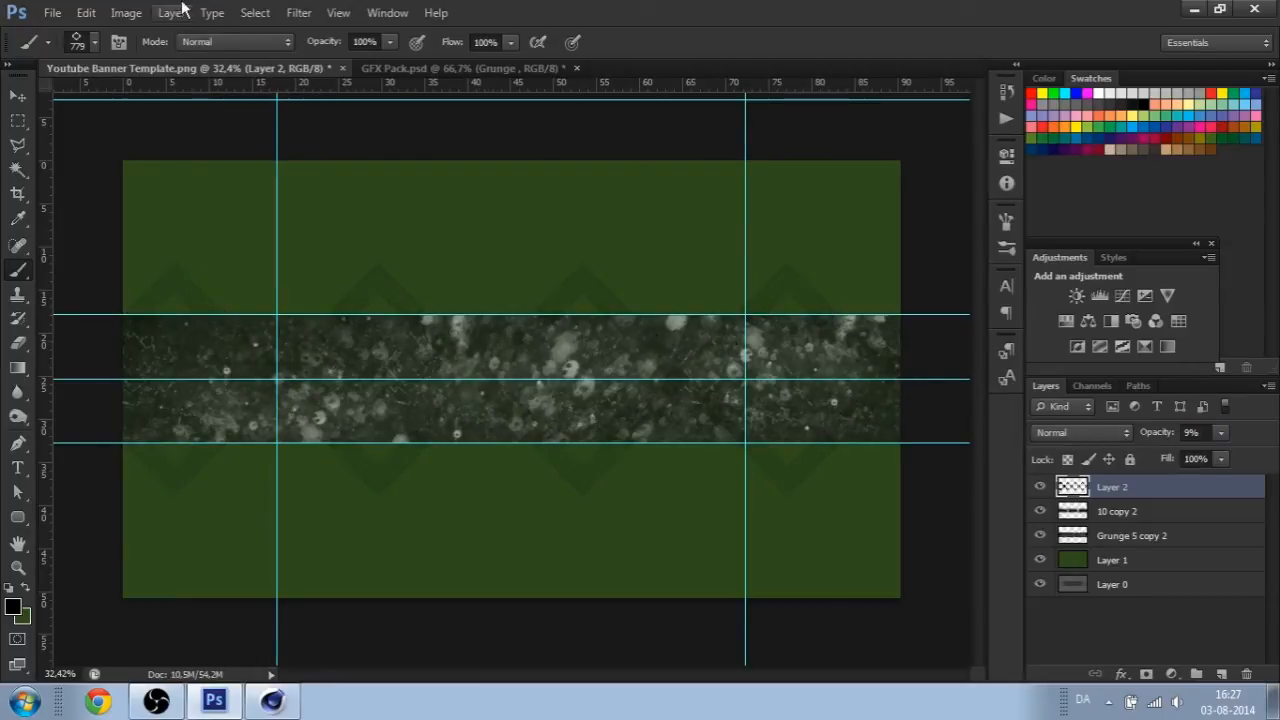
- Place Tutorial.png from the desktop into the banner, centred over the textured strip, and rasterize its layer
click(415, 68)
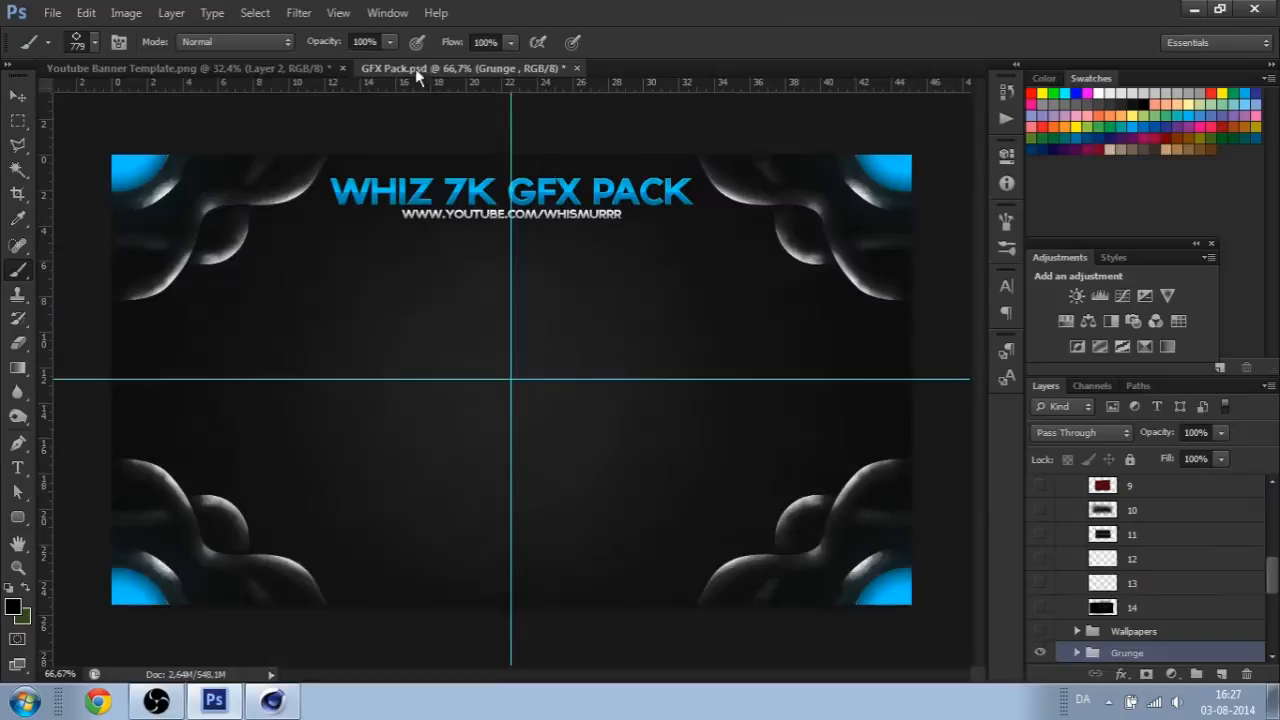
click(198, 66)
click(1273, 701)
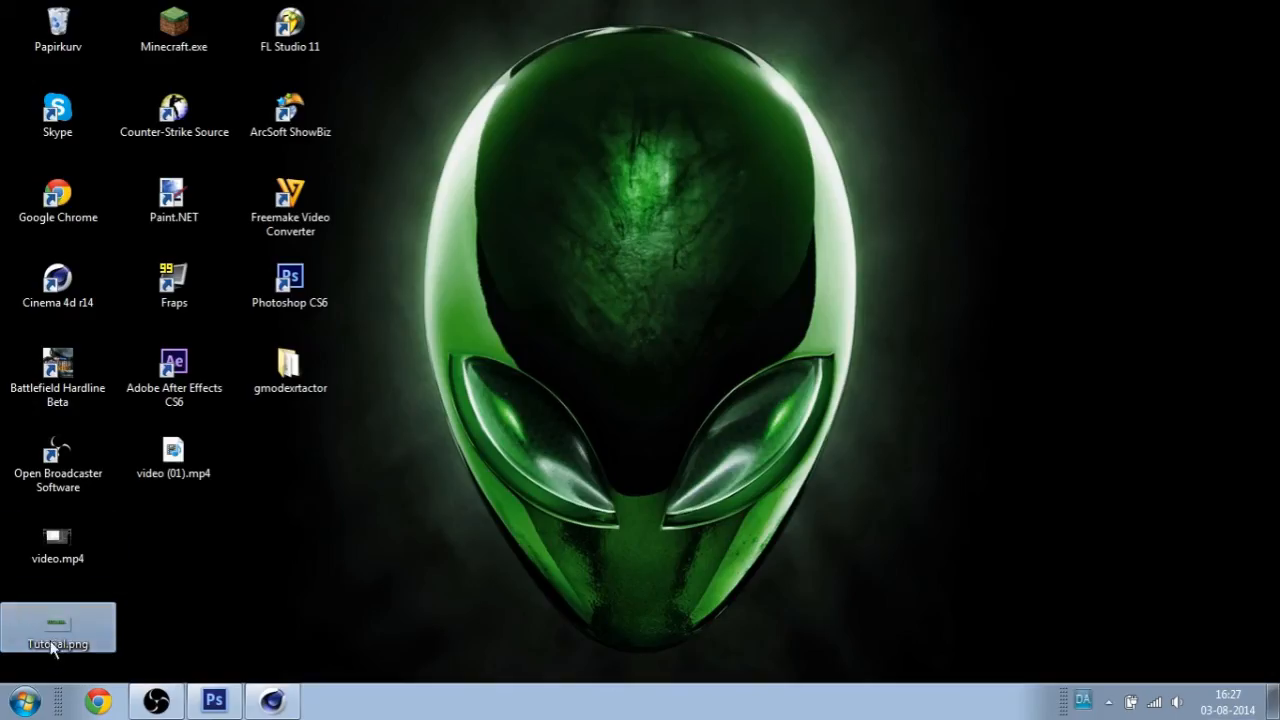
click(214, 700)
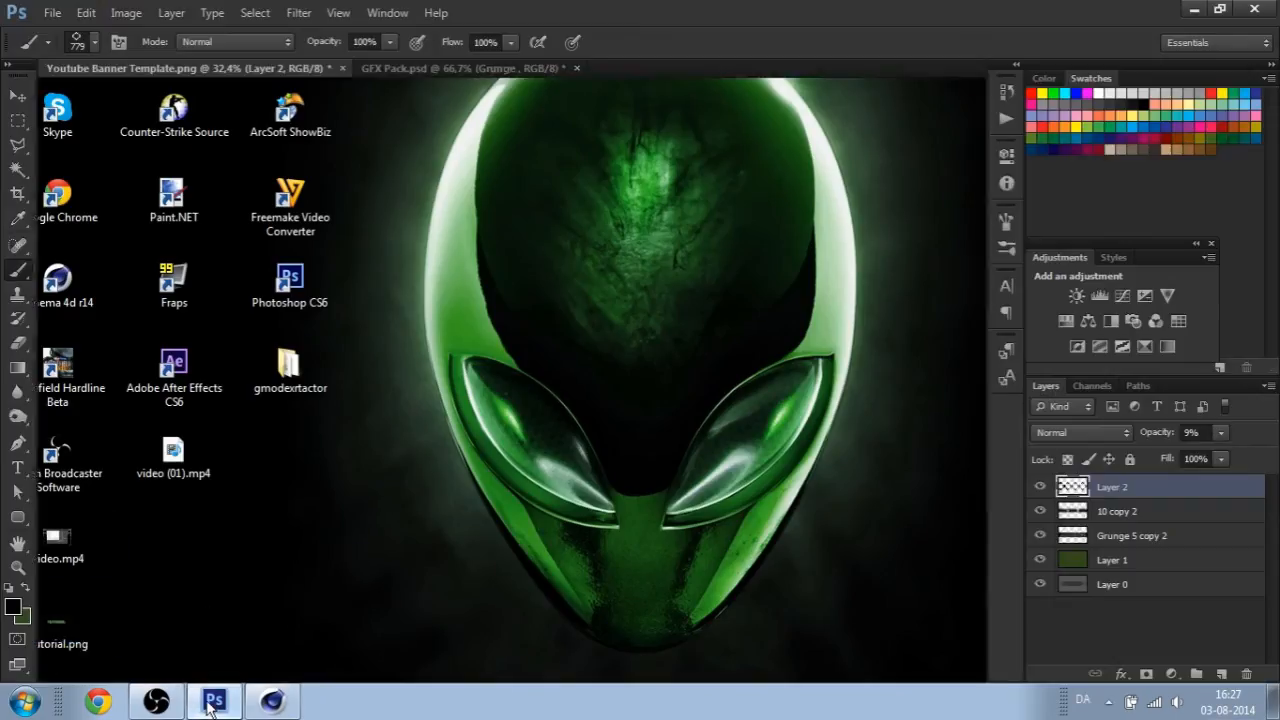
drag(510, 336, 512, 340)
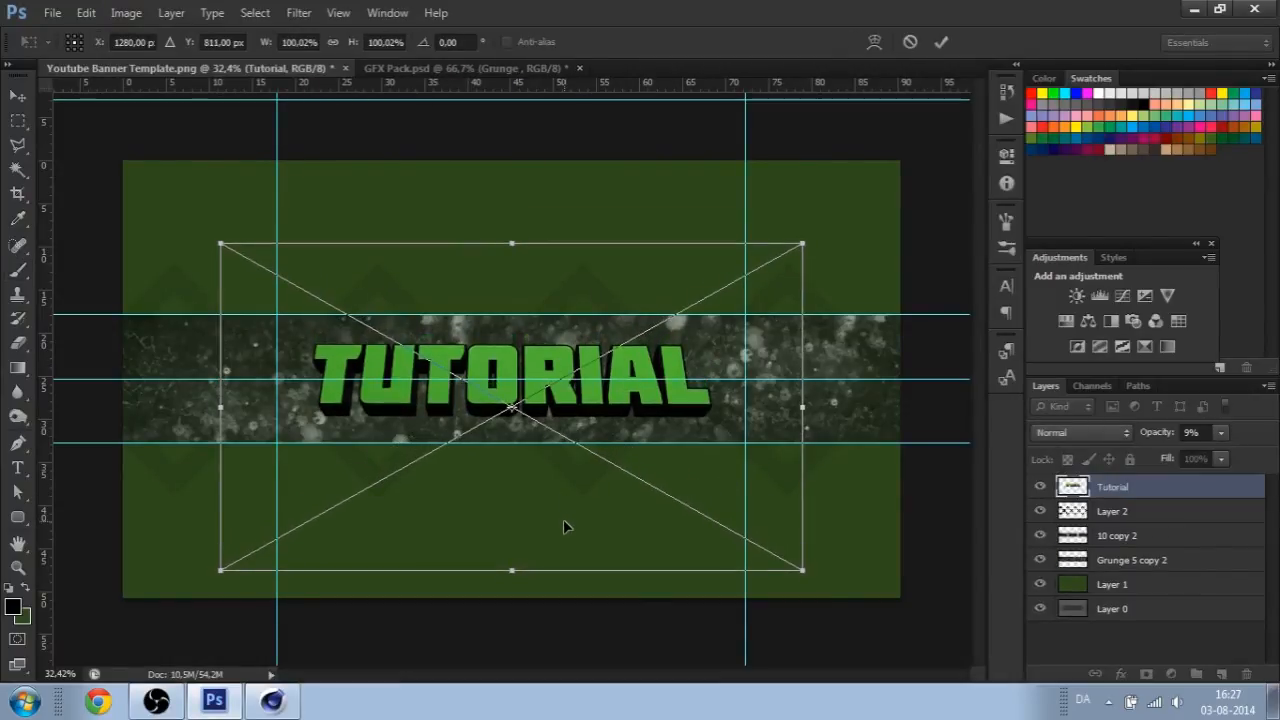
key(Return)
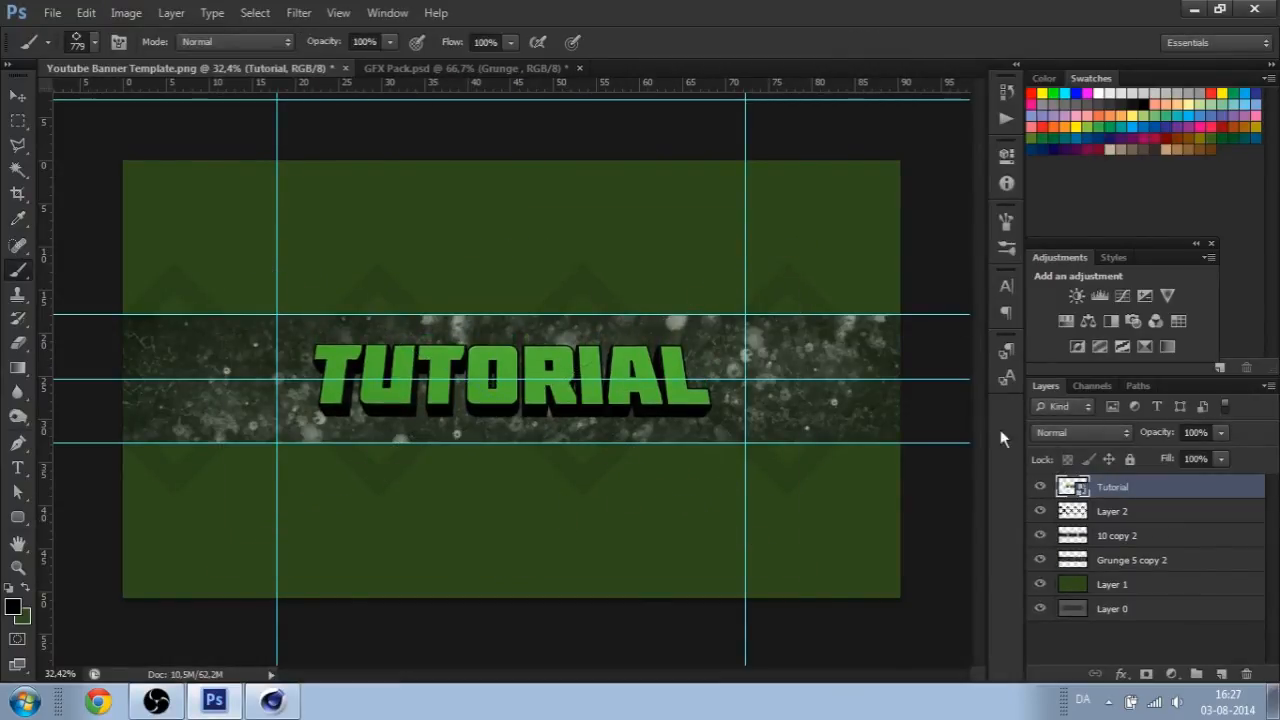
right_click(1115, 490)
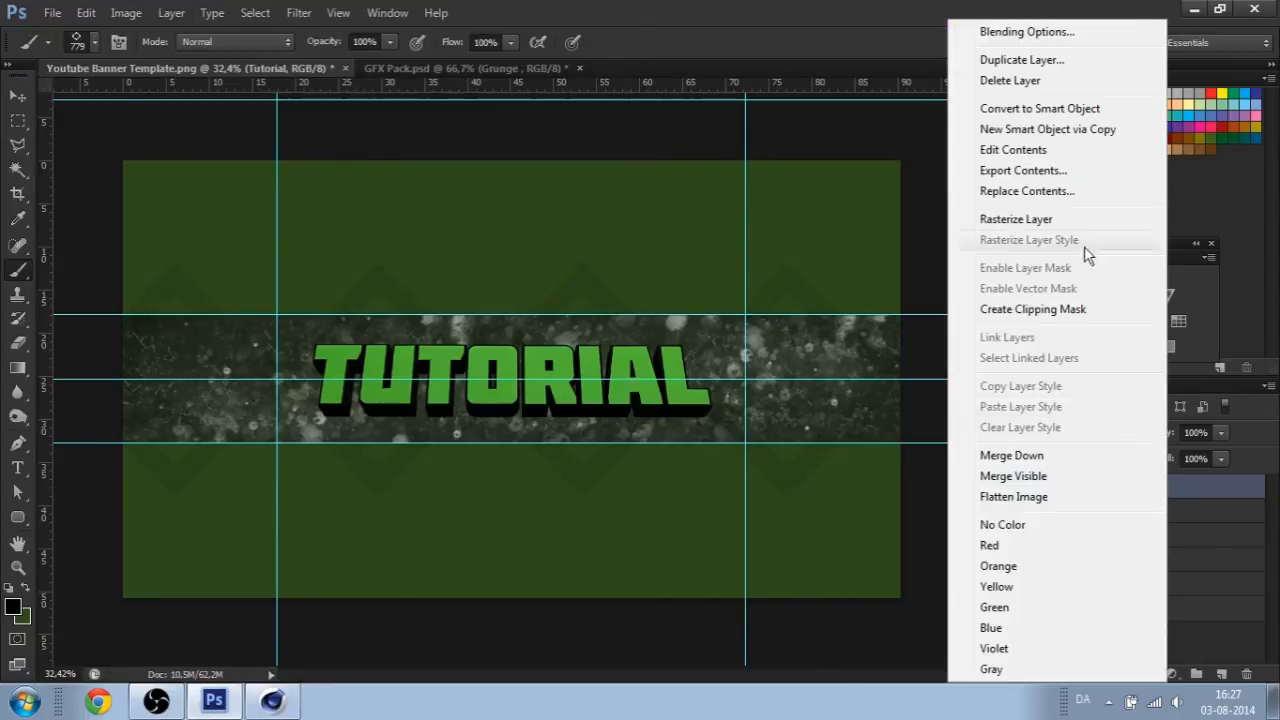
click(1050, 220)
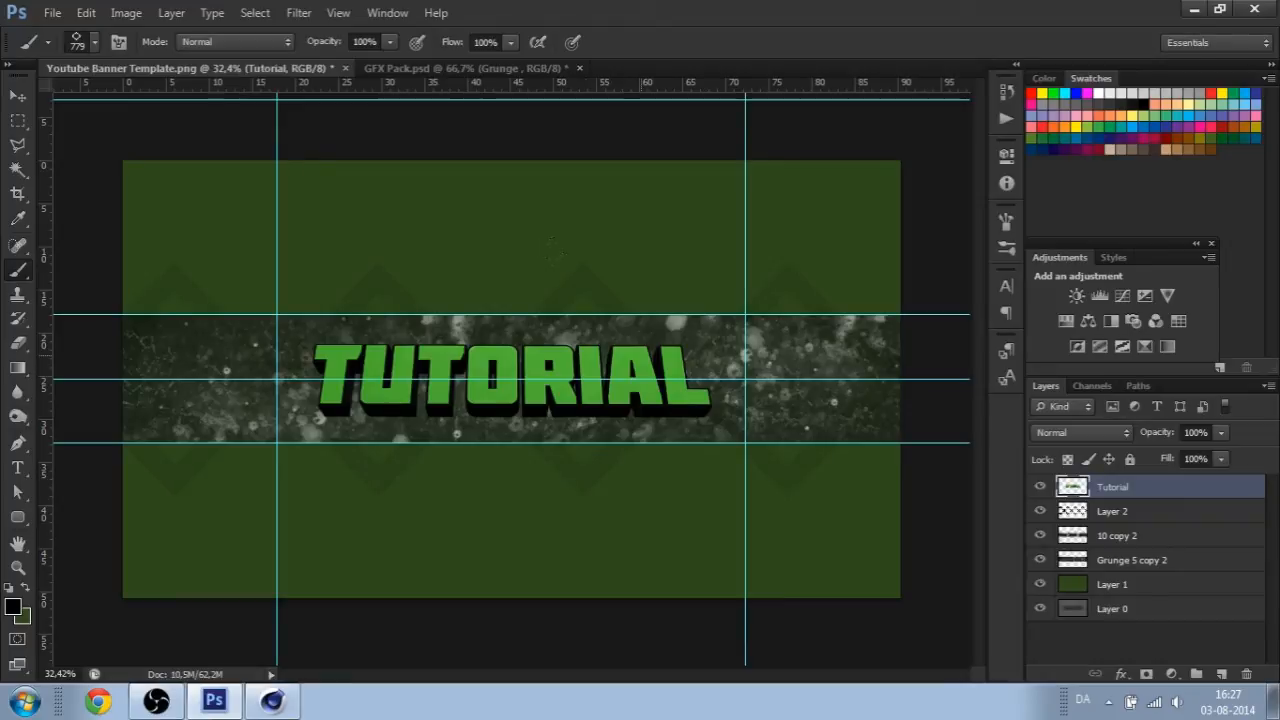
- Turn on the Grunge 4 texture in GFX Pack.psd and copy it into the YouTube banner document
click(440, 68)
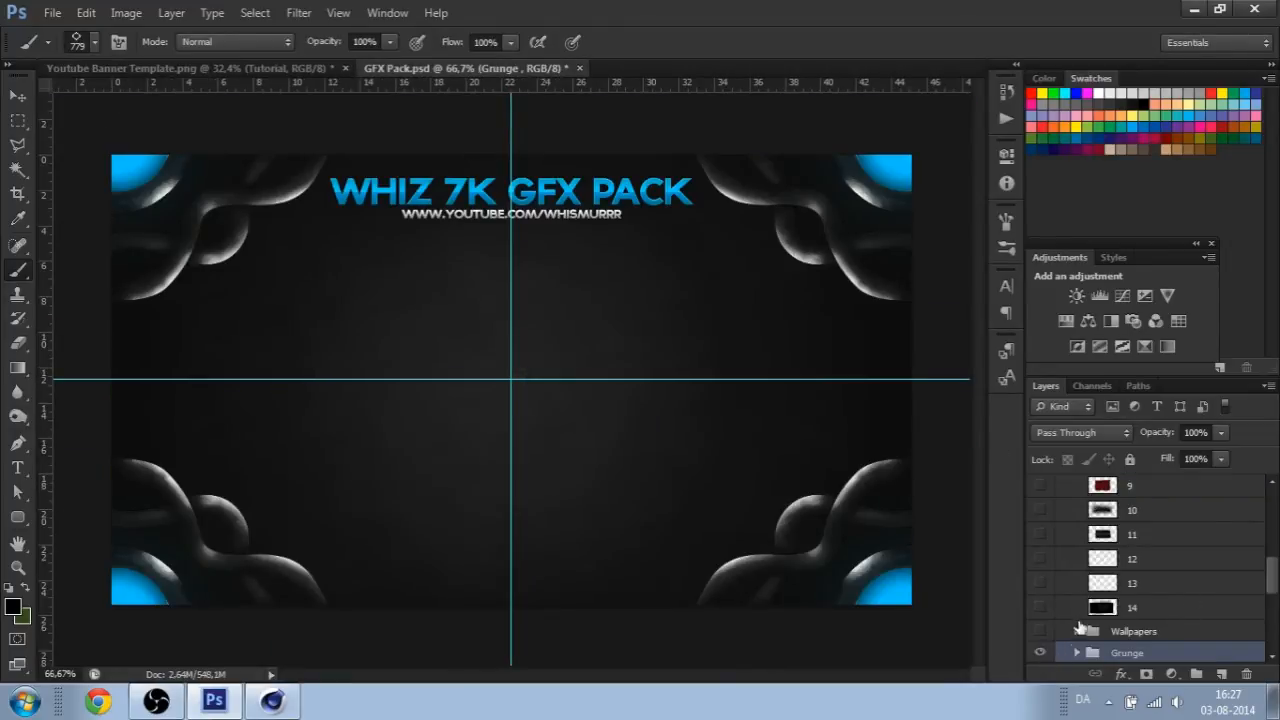
scroll(1064, 592, down, 2)
click(1078, 589)
scroll(1060, 570, down, 3)
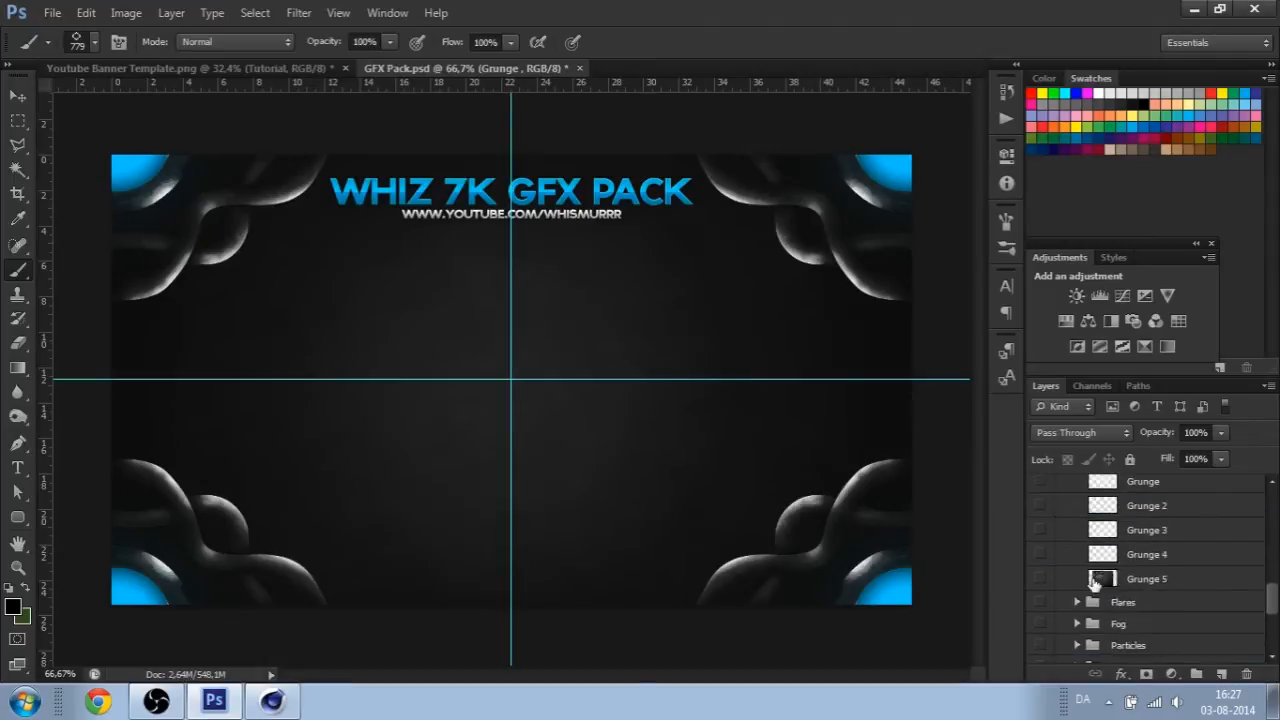
click(1040, 535)
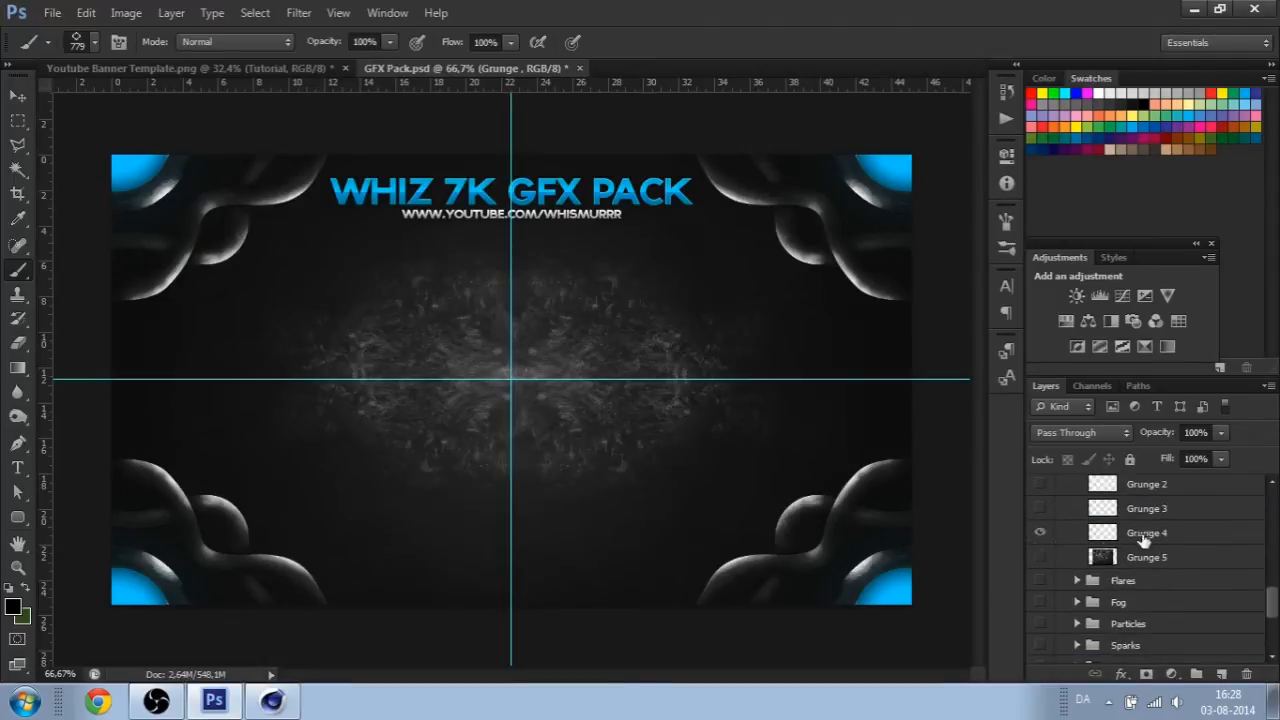
click(1166, 536)
click(20, 95)
drag(416, 320, 490, 385)
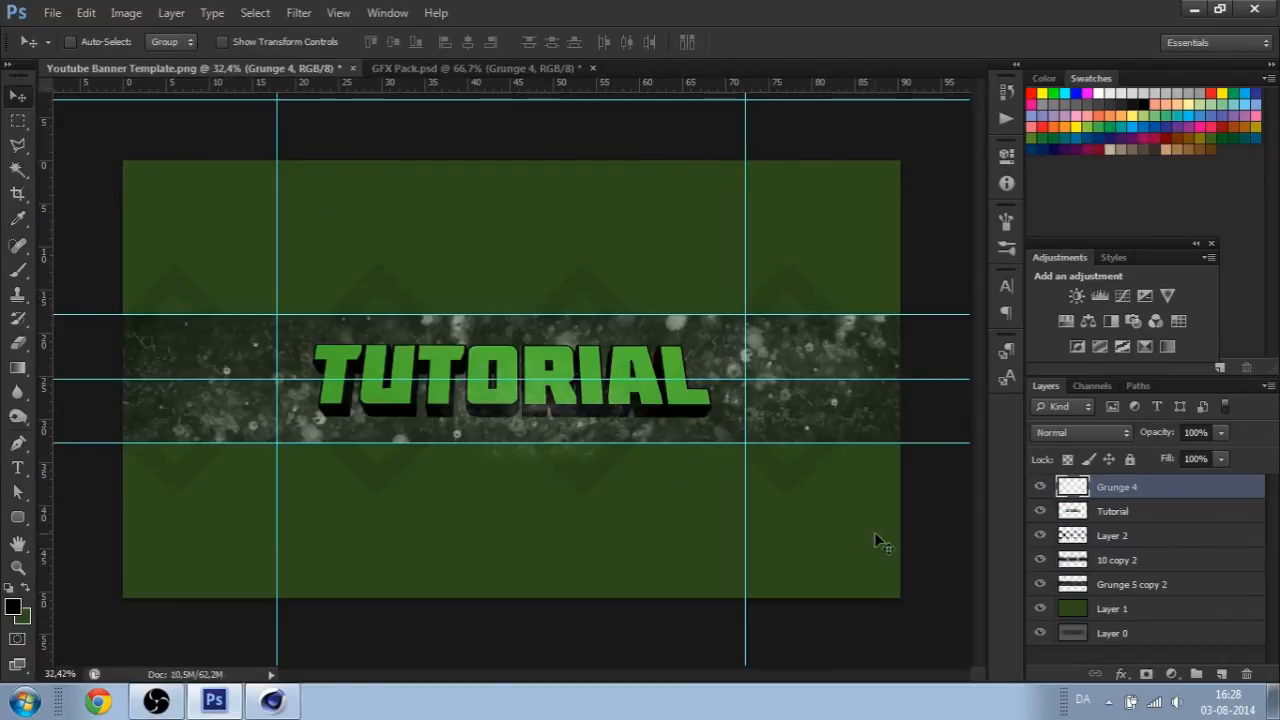
- Move the Grunge 4 texture right and slightly up so it covers the right end of the Tutorial text
key(ctrl+t)
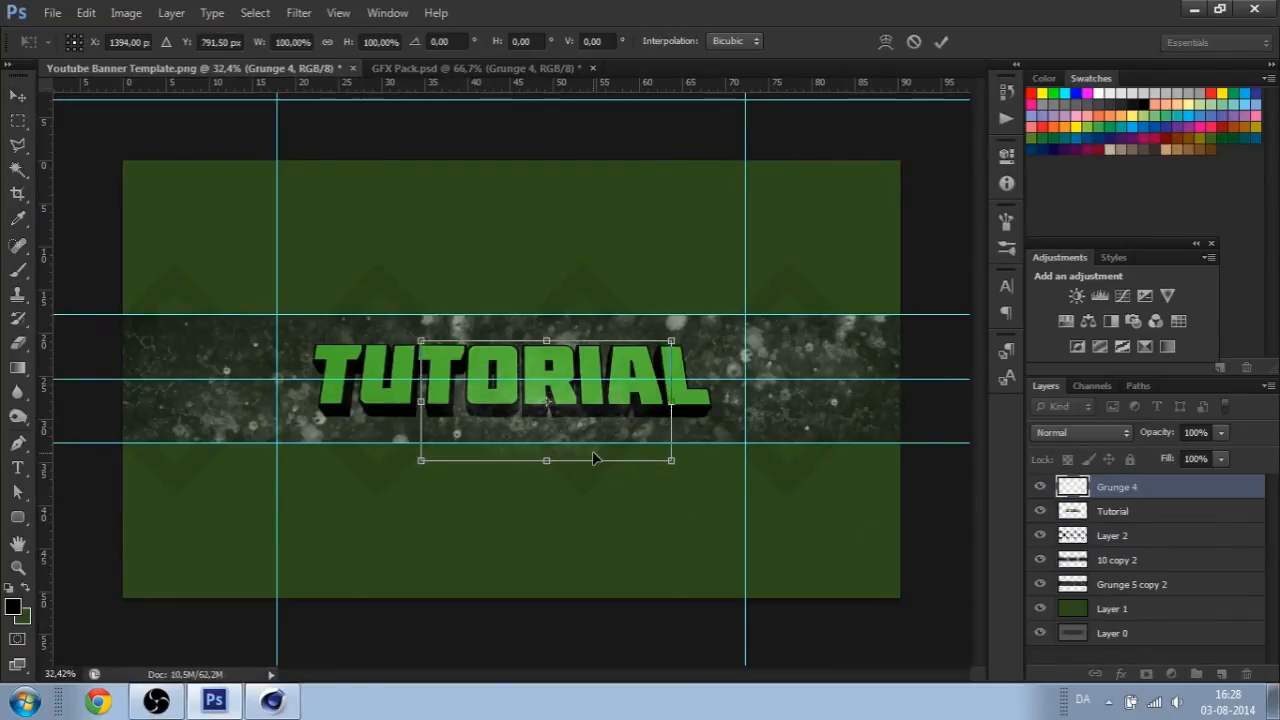
key(shift+Right)
key(shift+Up)
key(shift+Up)
key(shift+Up)
key(shift+Right)
key(shift+Right)
key(shift+Right)
key(shift+Right)
key(shift+Right)
key(shift+Right)
key(shift+Right)
key(shift+Right)
key(shift+Right)
key(shift+Right)
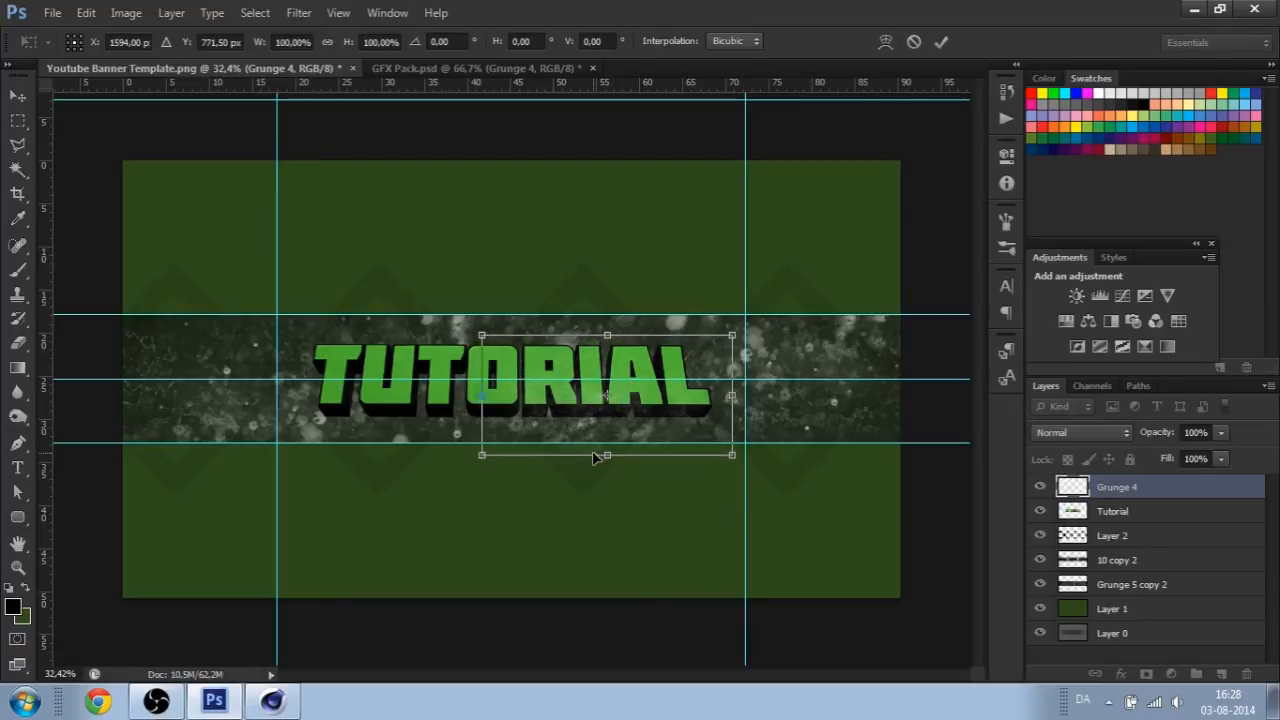
key(Return)
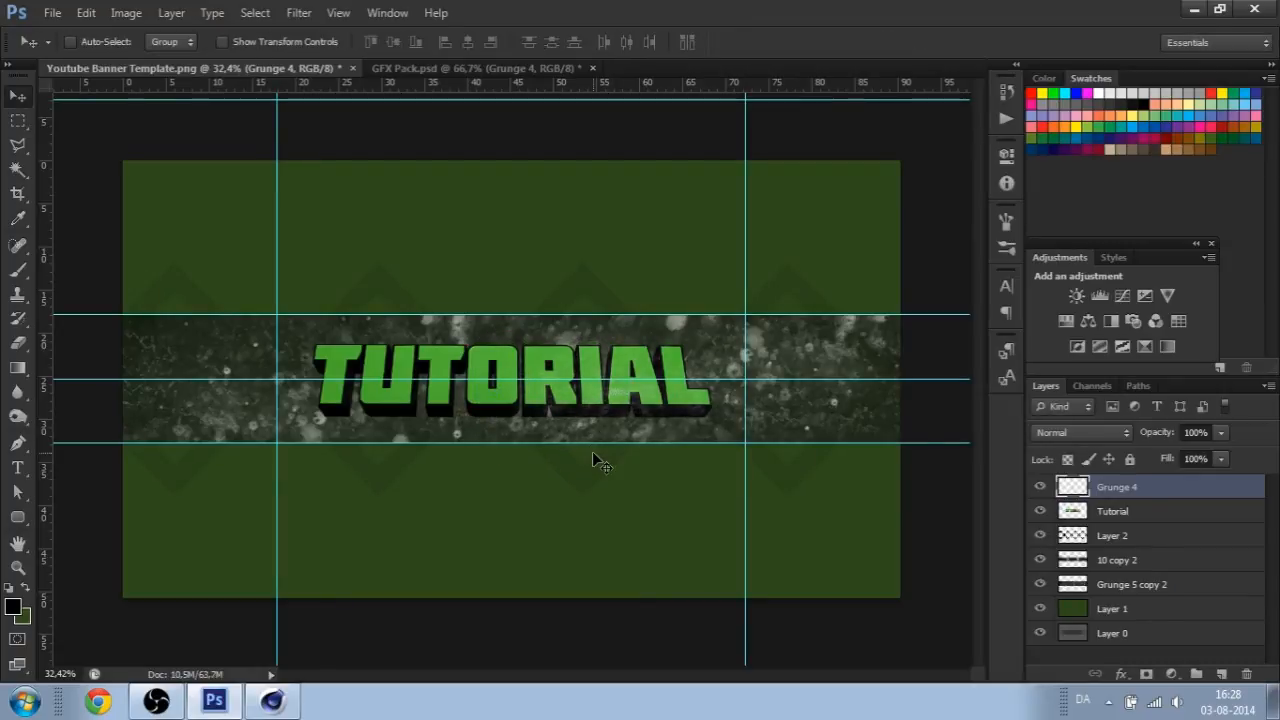
- Duplicate the Grunge 4 layer twice and shift the copies left so the texture covers the remaining Tutorial letters
key(ctrl+j)
key(ctrl+t)
shift+drag(597, 457, 503, 423)
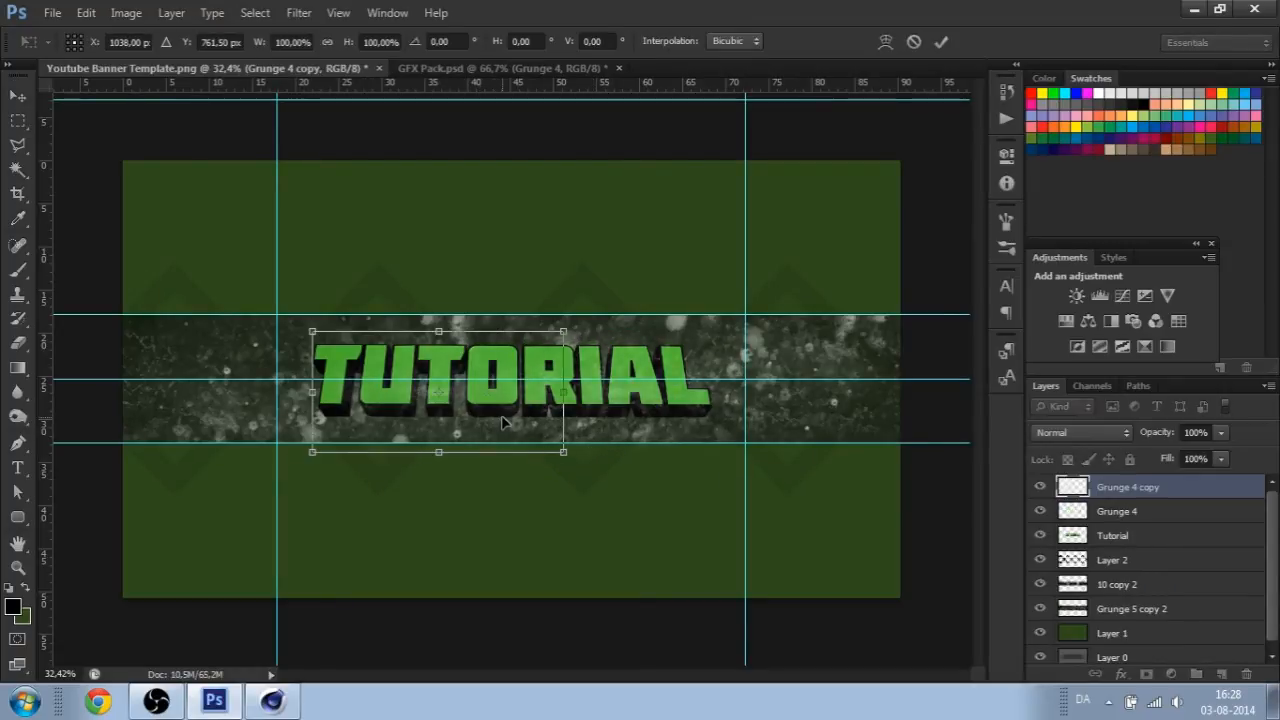
key(Return)
key(ctrl+j)
key(ctrl+t)
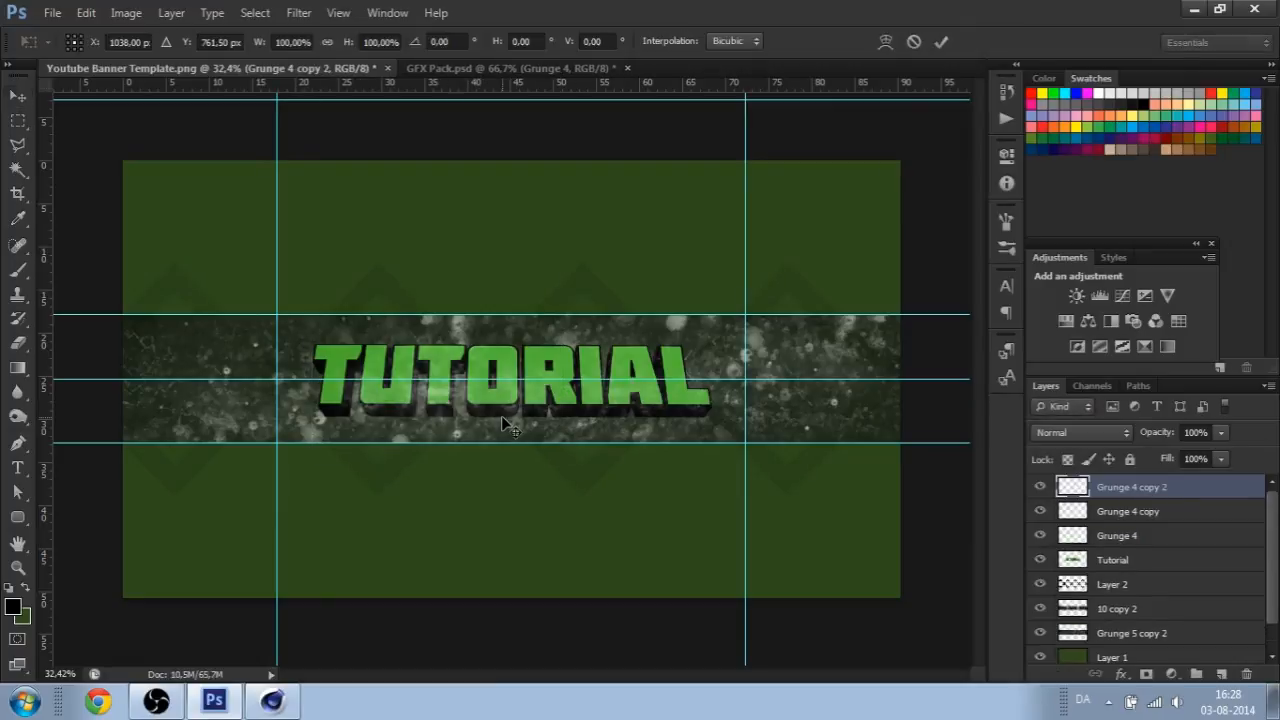
shift+drag(512, 422, 402, 421)
key(Return)
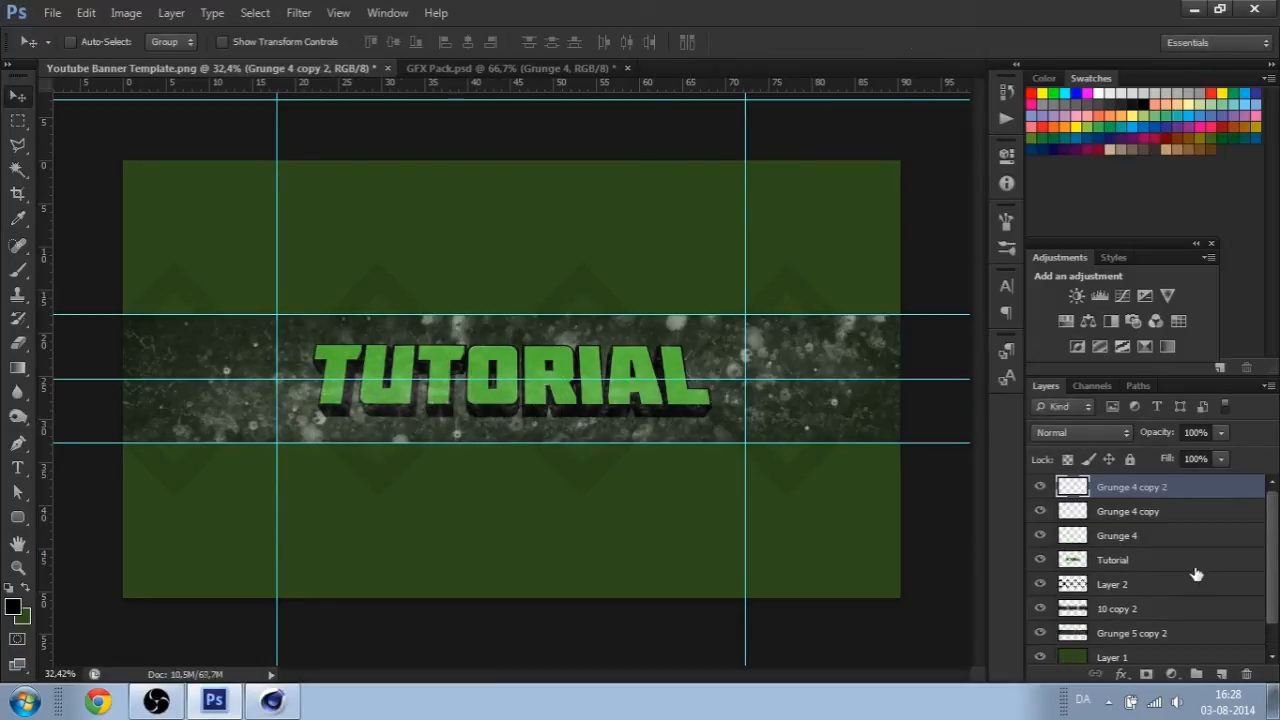
- Merge the three Grunge 4 layers, set the merged layer's blend mode to Soft Light, and check the texture on the letters
shift+click(1172, 537)
key(ctrl+e)
click(1082, 432)
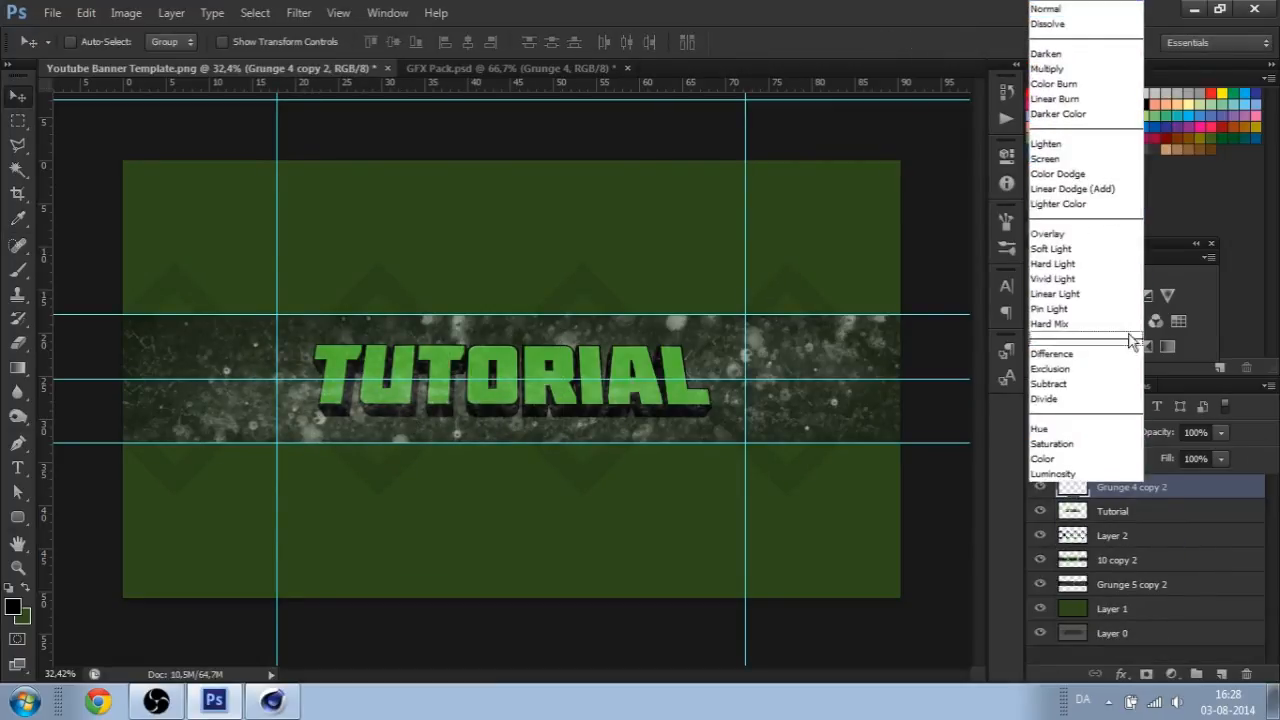
click(1119, 250)
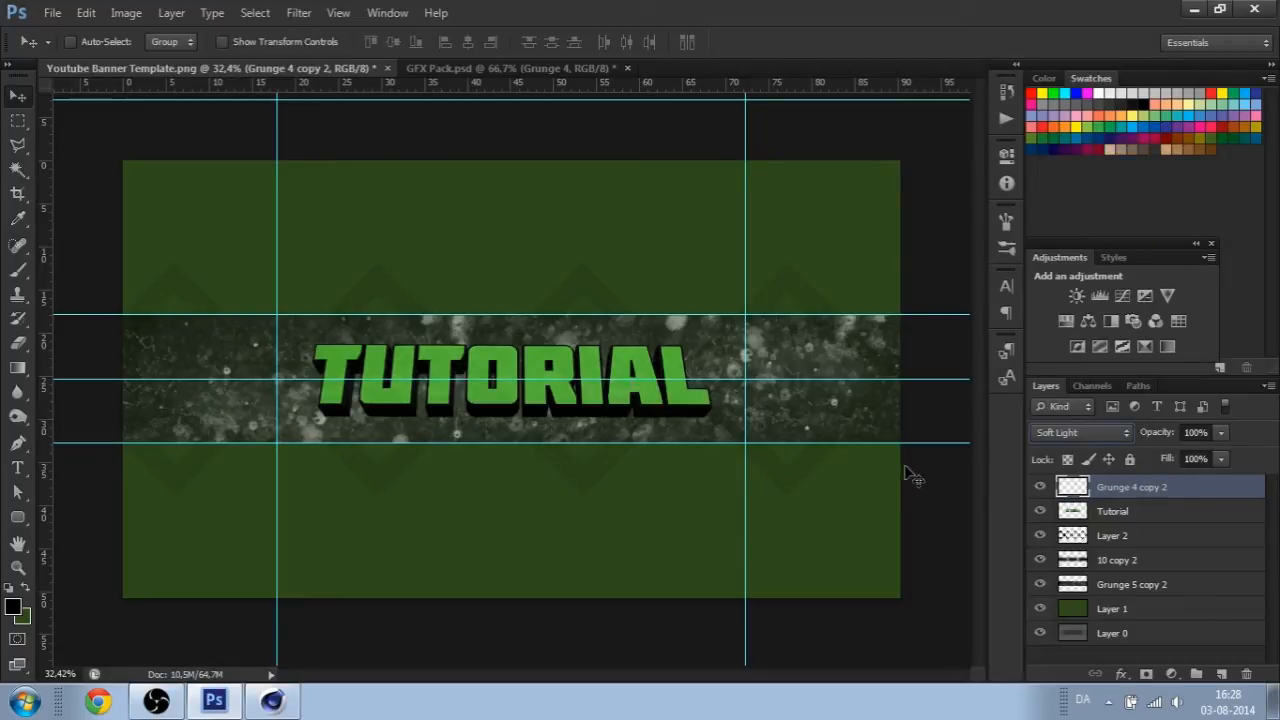
drag(634, 384, 780, 363)
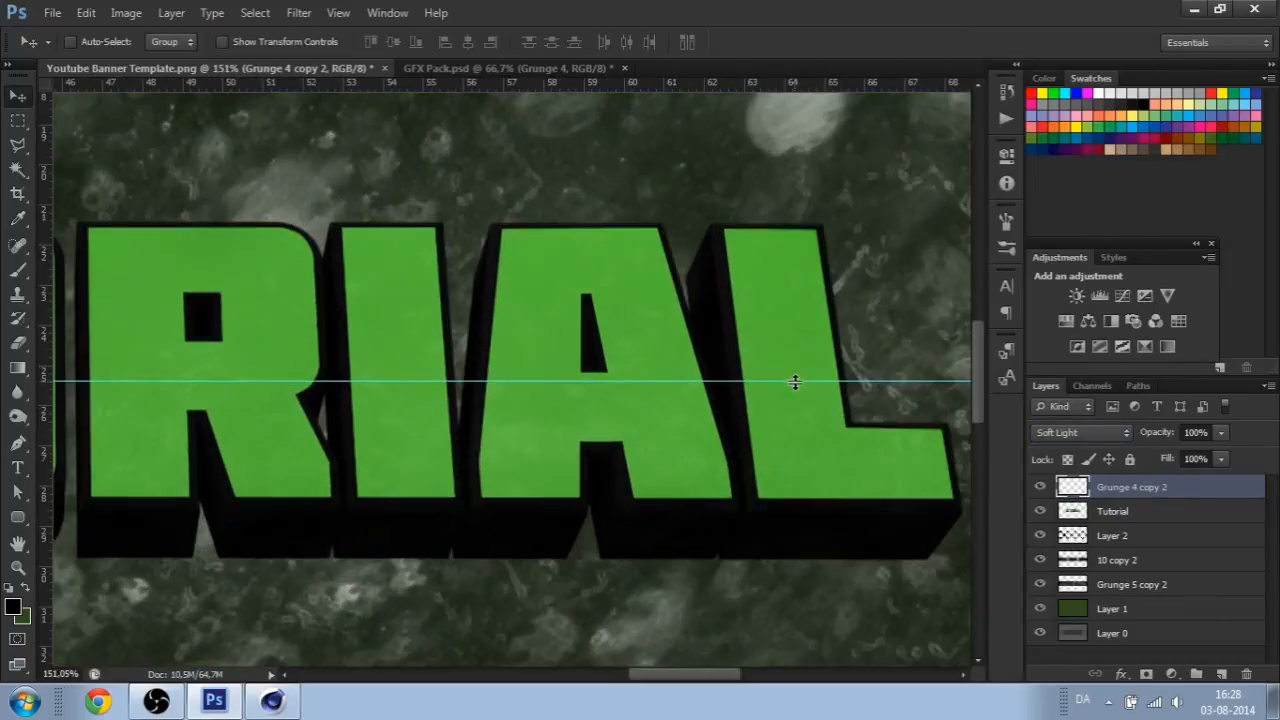
ctrl+drag(592, 370, 490, 371)
drag(272, 329, 434, 334)
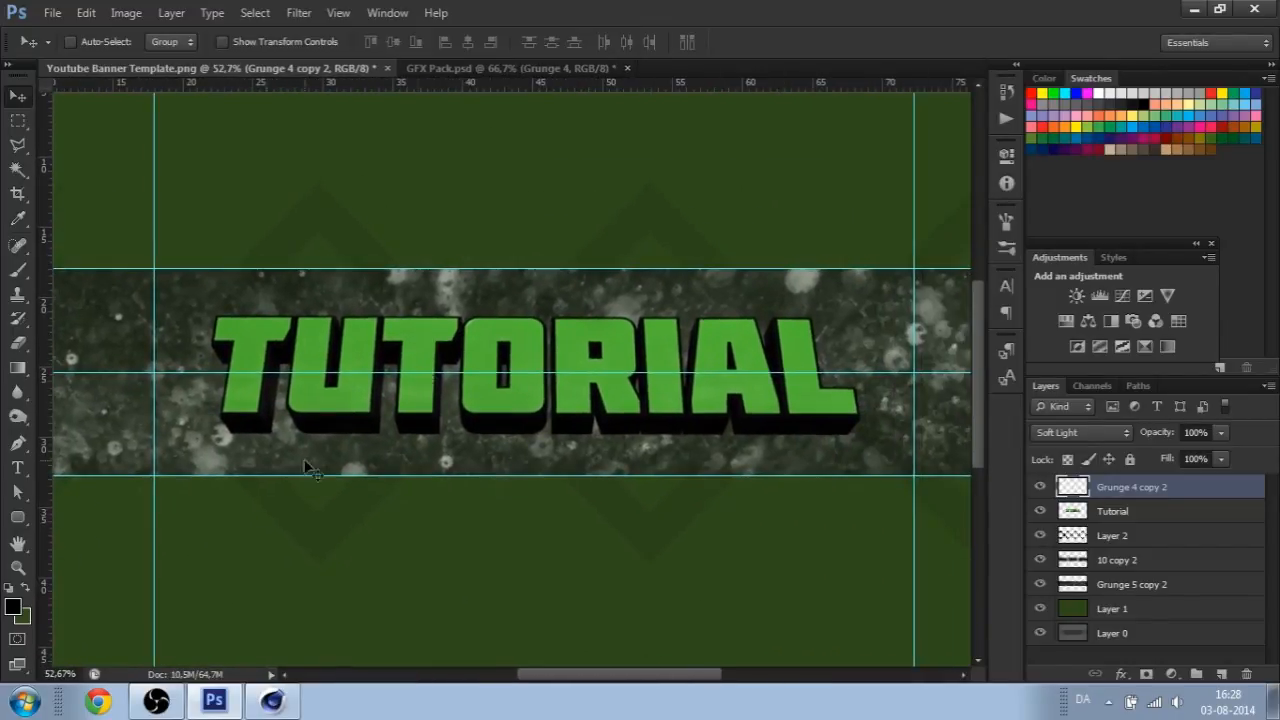
- Switch to the file explorer and open the Light Textures folder inside GoogleDrive > YouTube > Texture Pack
key(super)
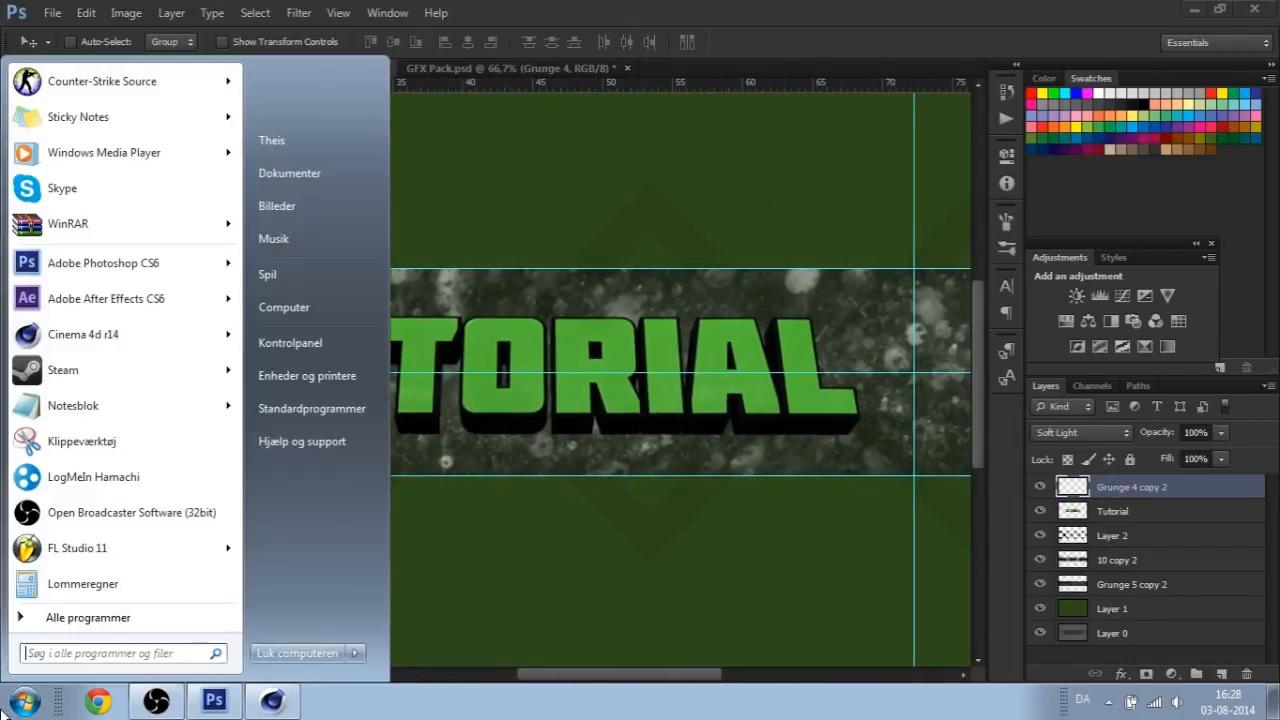
click(284, 307)
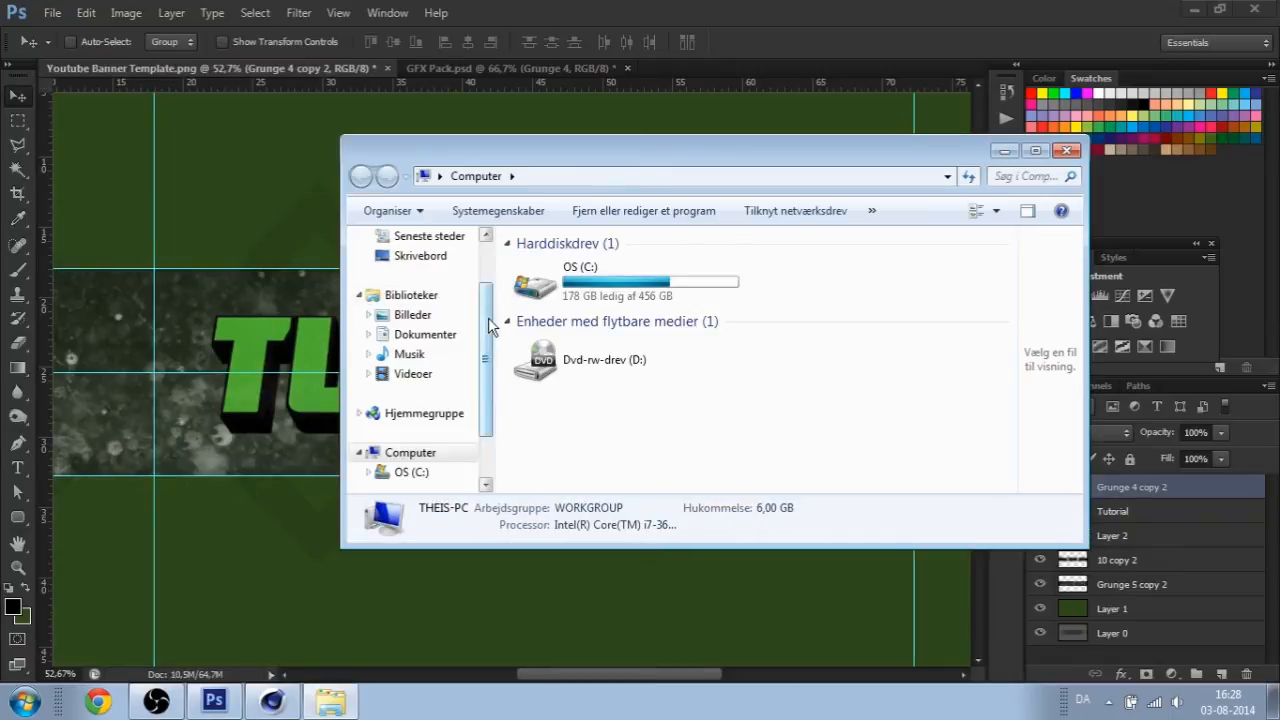
scroll(470, 300, up, 1)
click(420, 284)
click(424, 264)
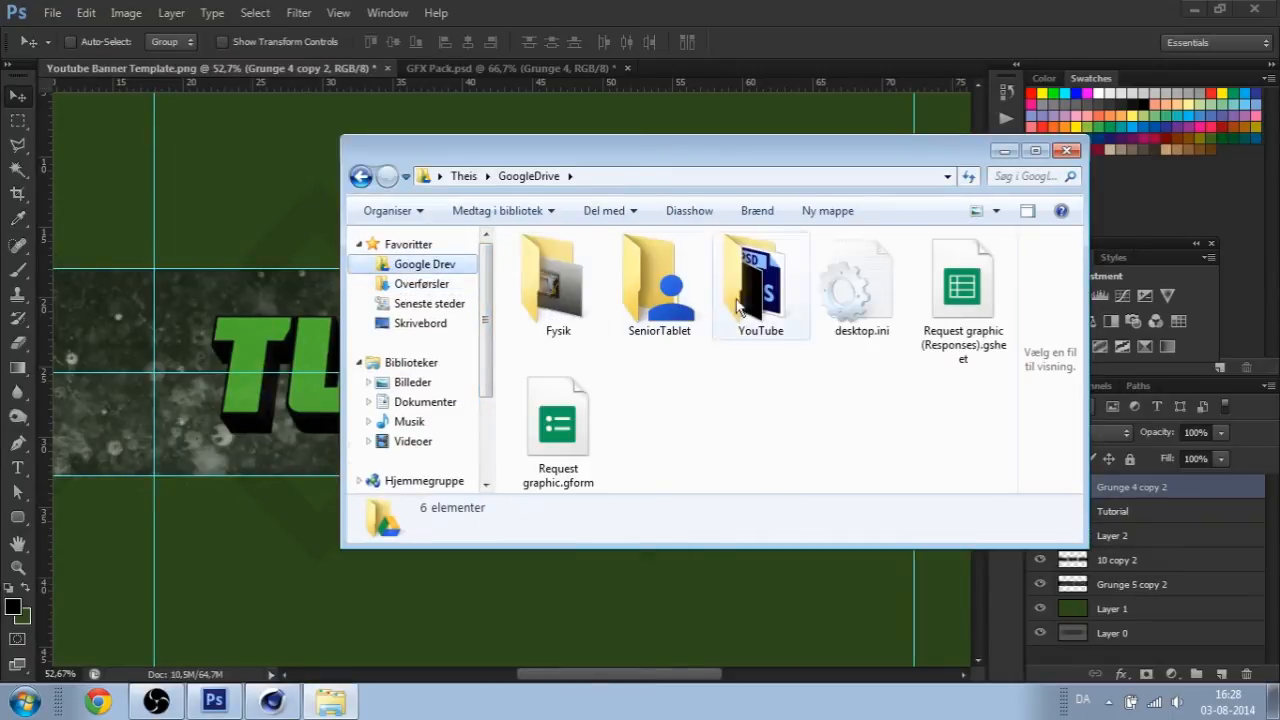
double_click(727, 300)
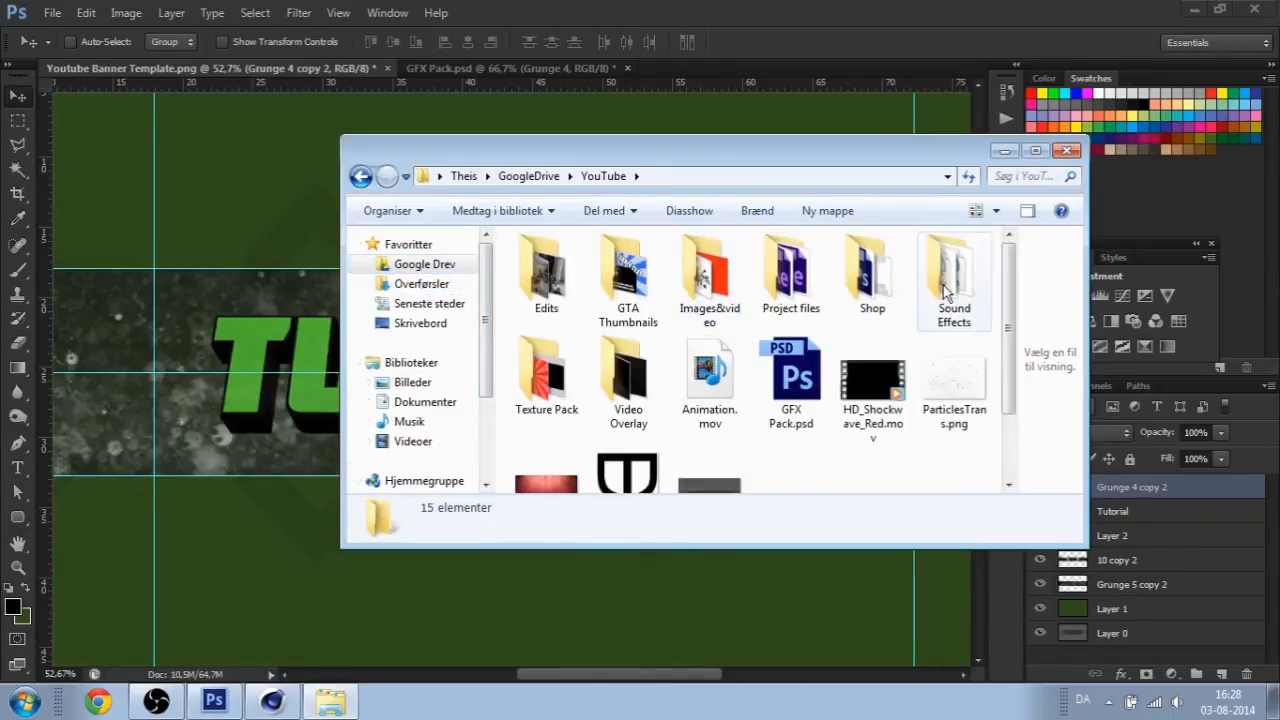
double_click(546, 375)
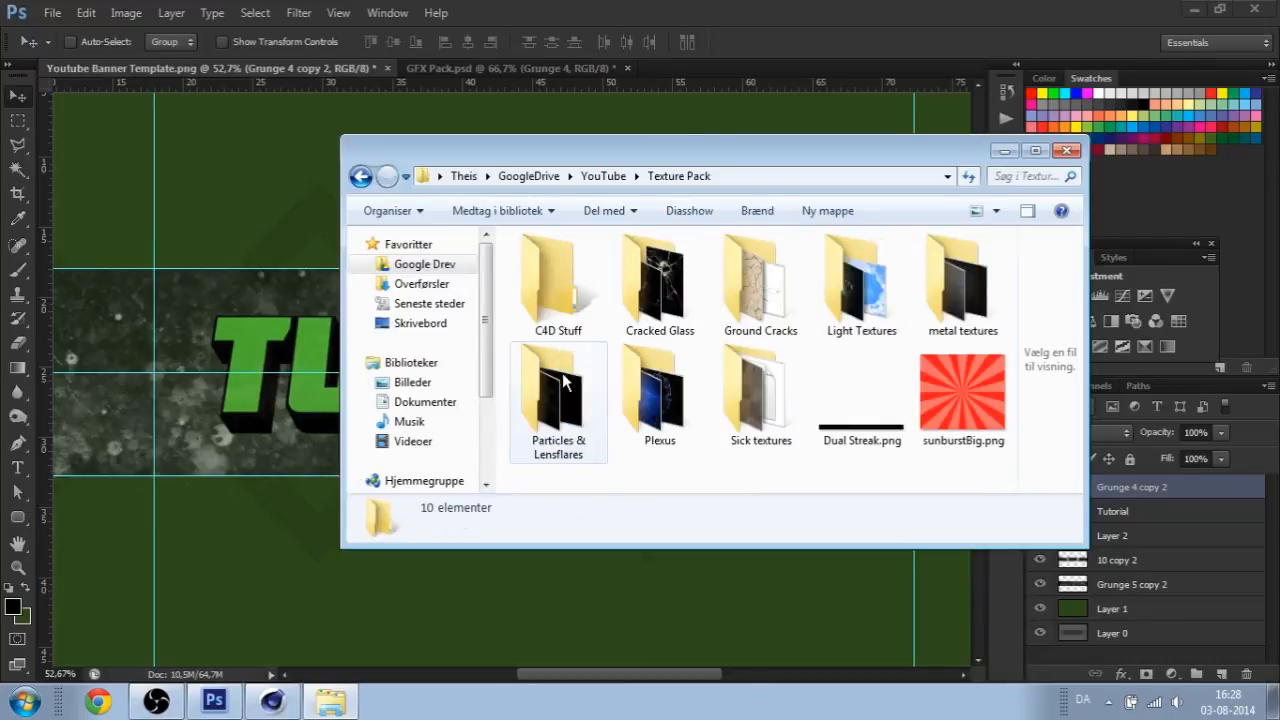
double_click(874, 300)
- Look through the light textures and place Apophysis-090131-2 copy.jpg into the Photoshop banner
scroll(850, 290, down, 5)
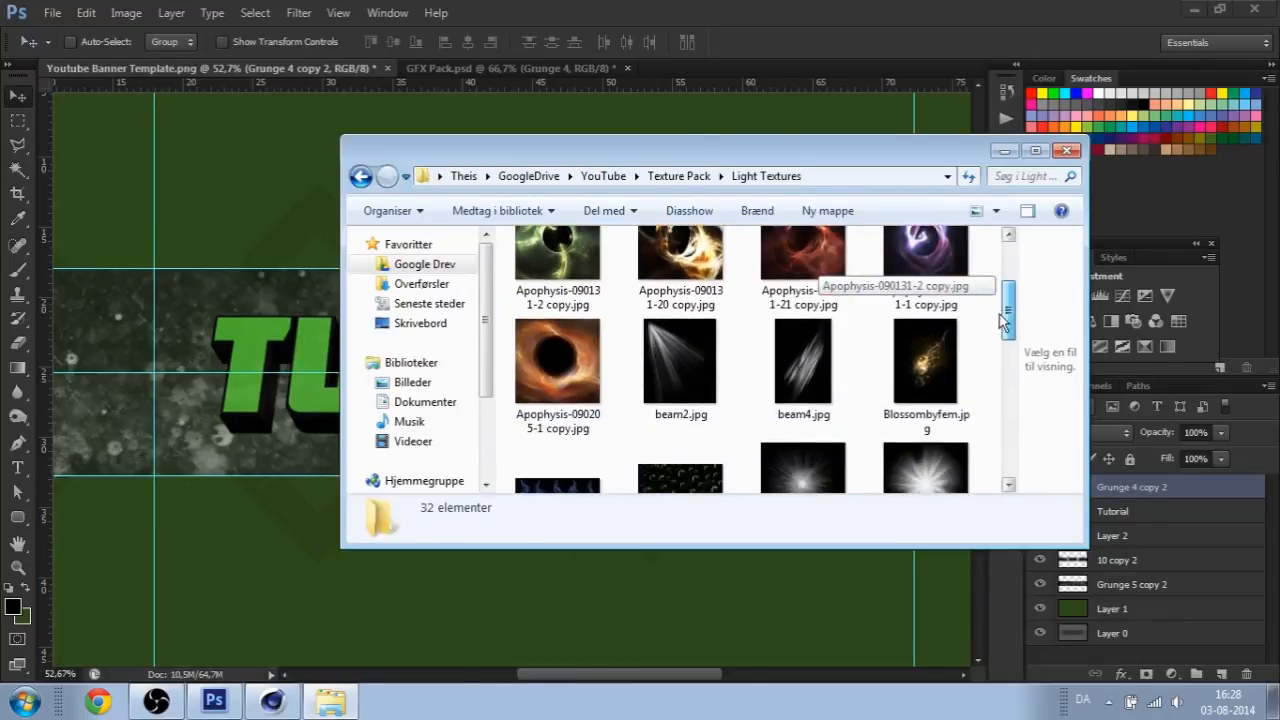
scroll(981, 368, down, 4)
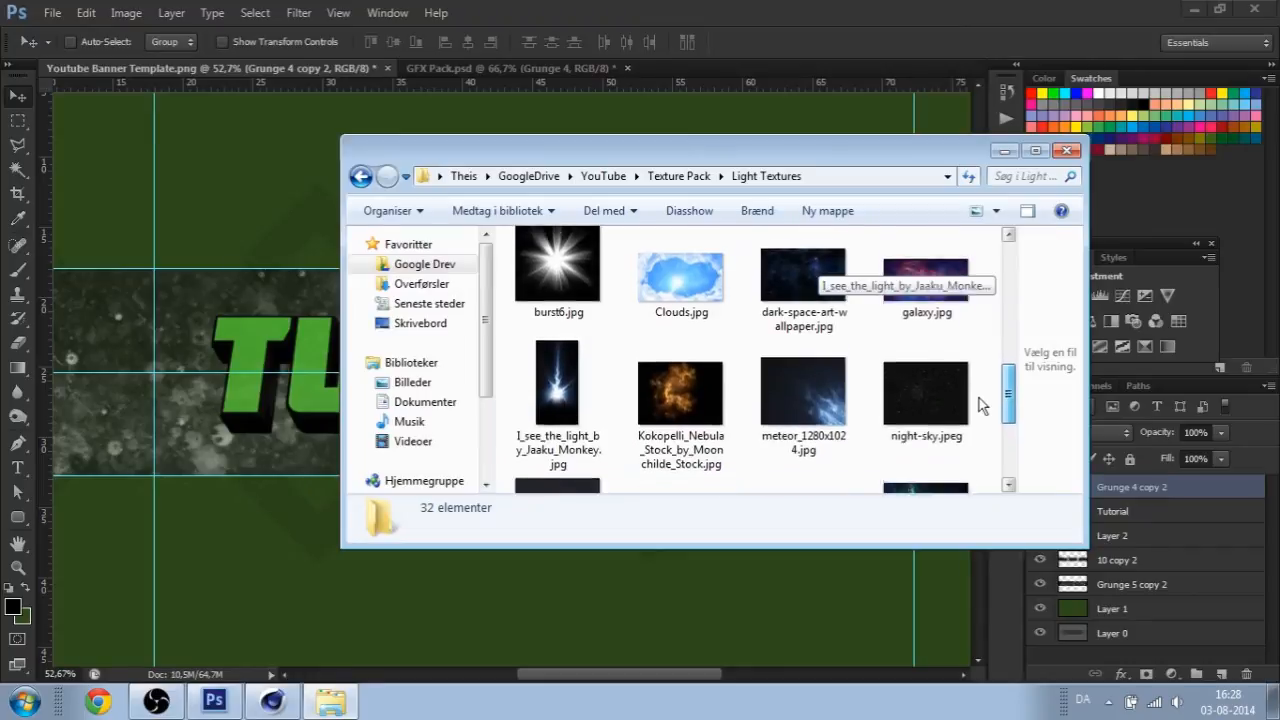
scroll(980, 410, down, 4)
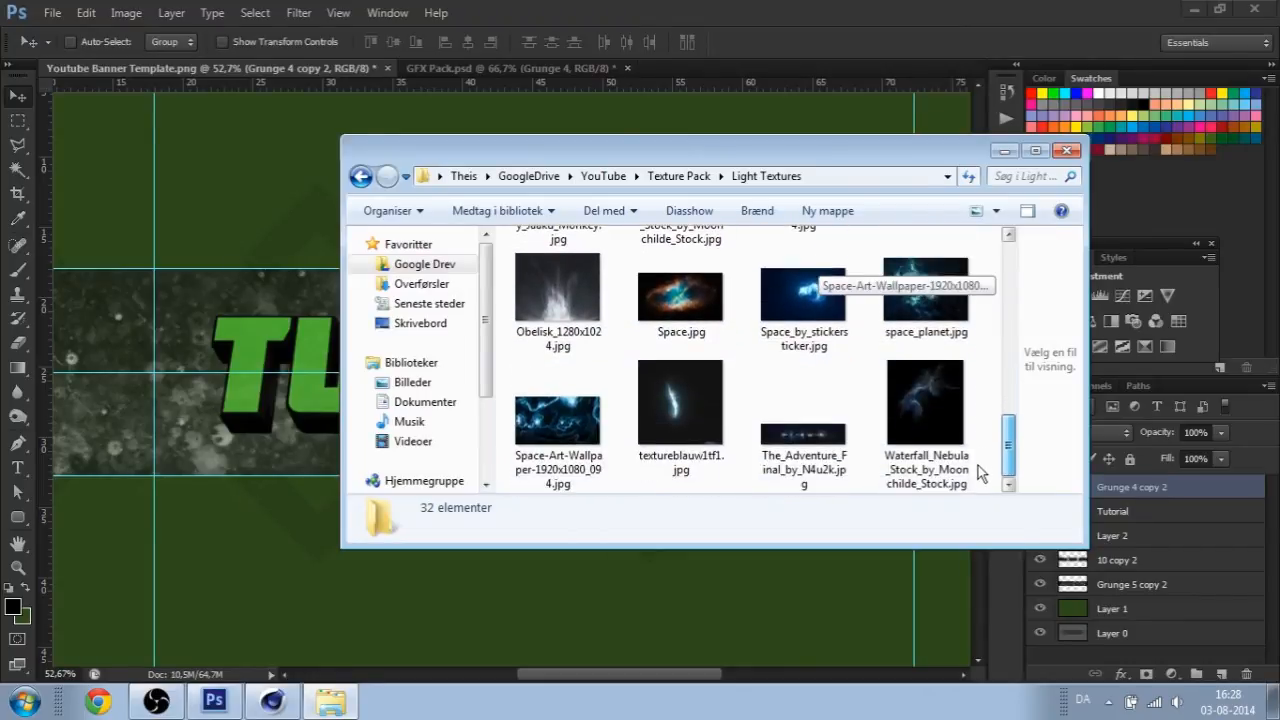
scroll(975, 400, up, 12)
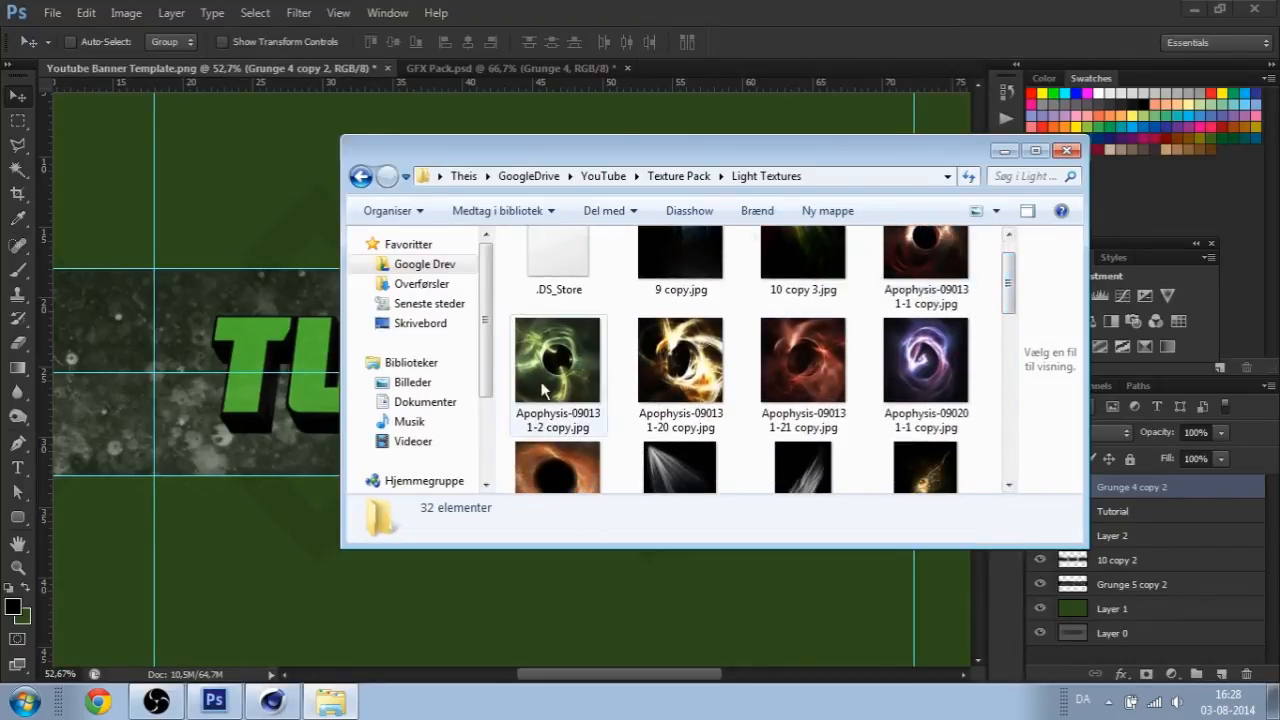
click(557, 360)
drag(557, 367, 564, 283)
drag(555, 513, 341, 507)
ctrl+drag(691, 490, 623, 509)
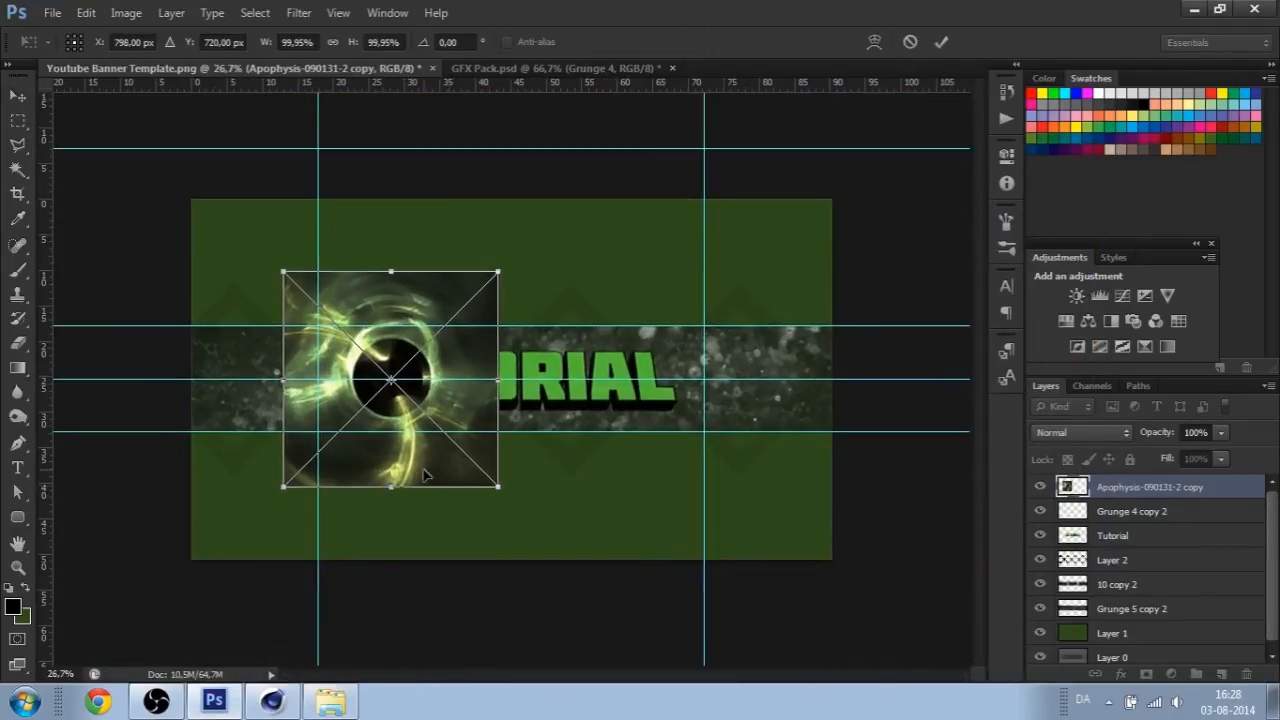
- Rotate the placed Apophysis texture 90° and align it with the banner's left edge, centred vertically
drag(422, 453, 562, 470)
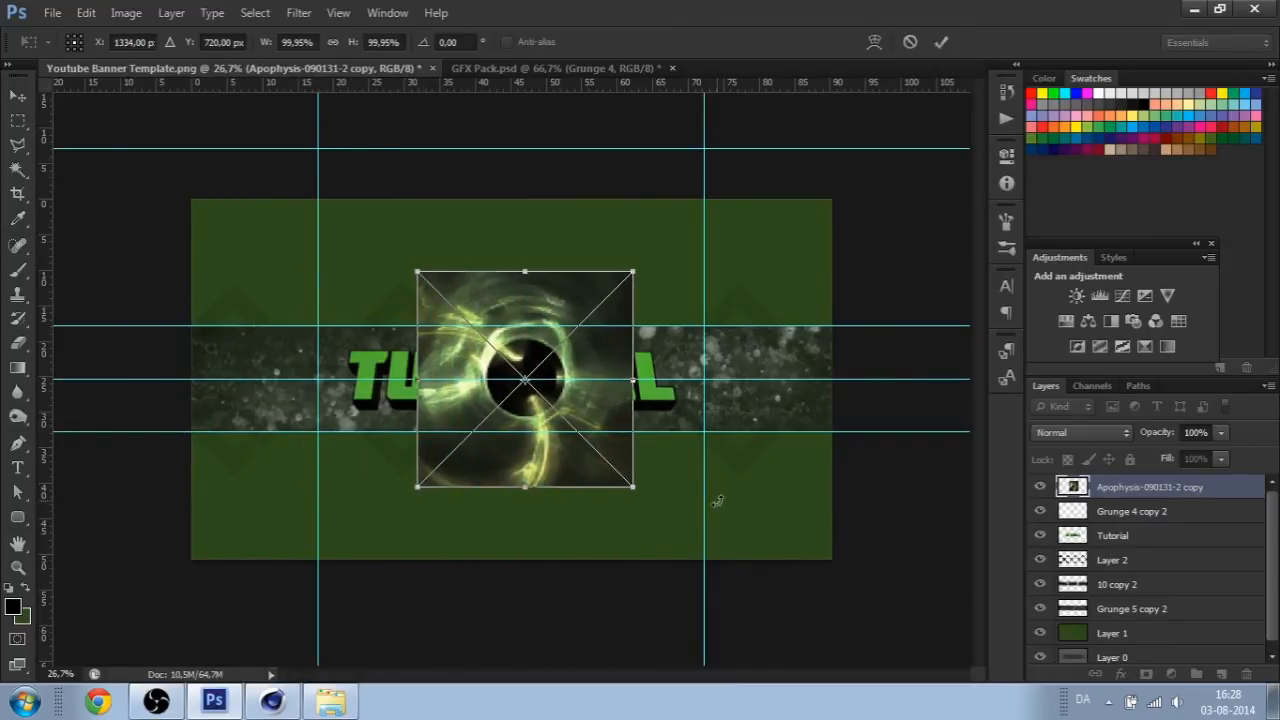
shift+drag(717, 500, 400, 563)
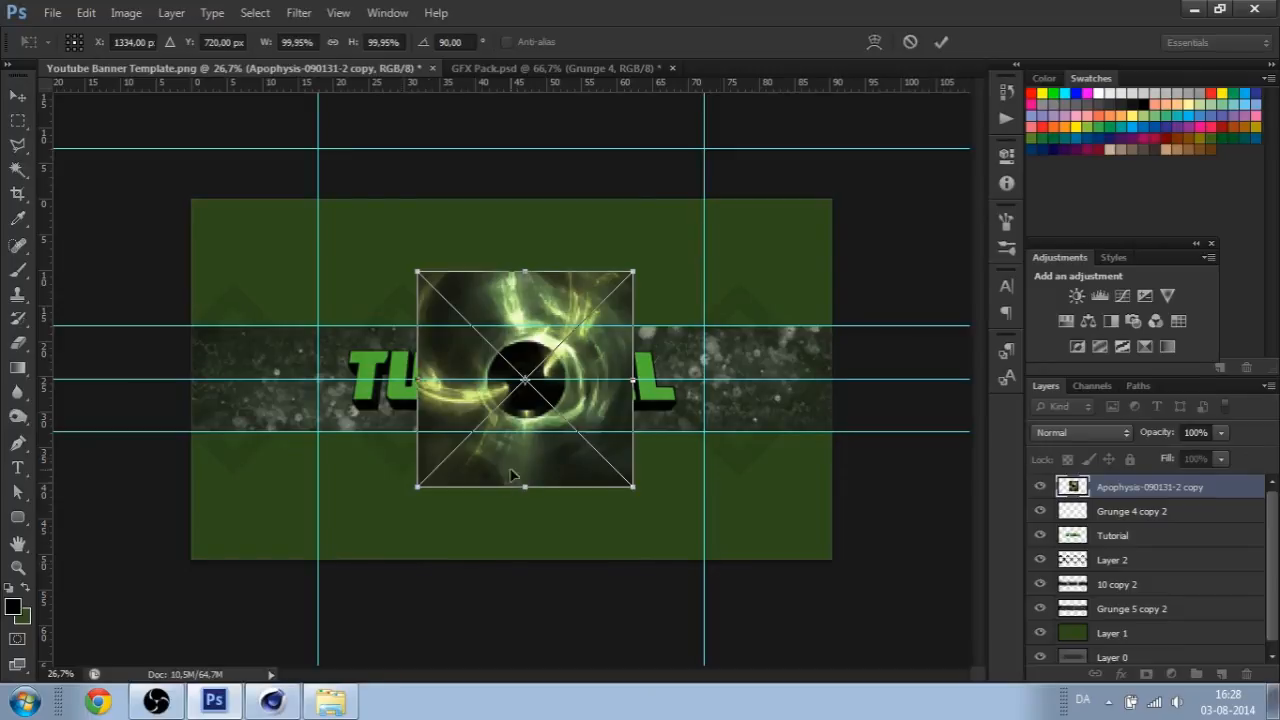
drag(541, 457, 312, 460)
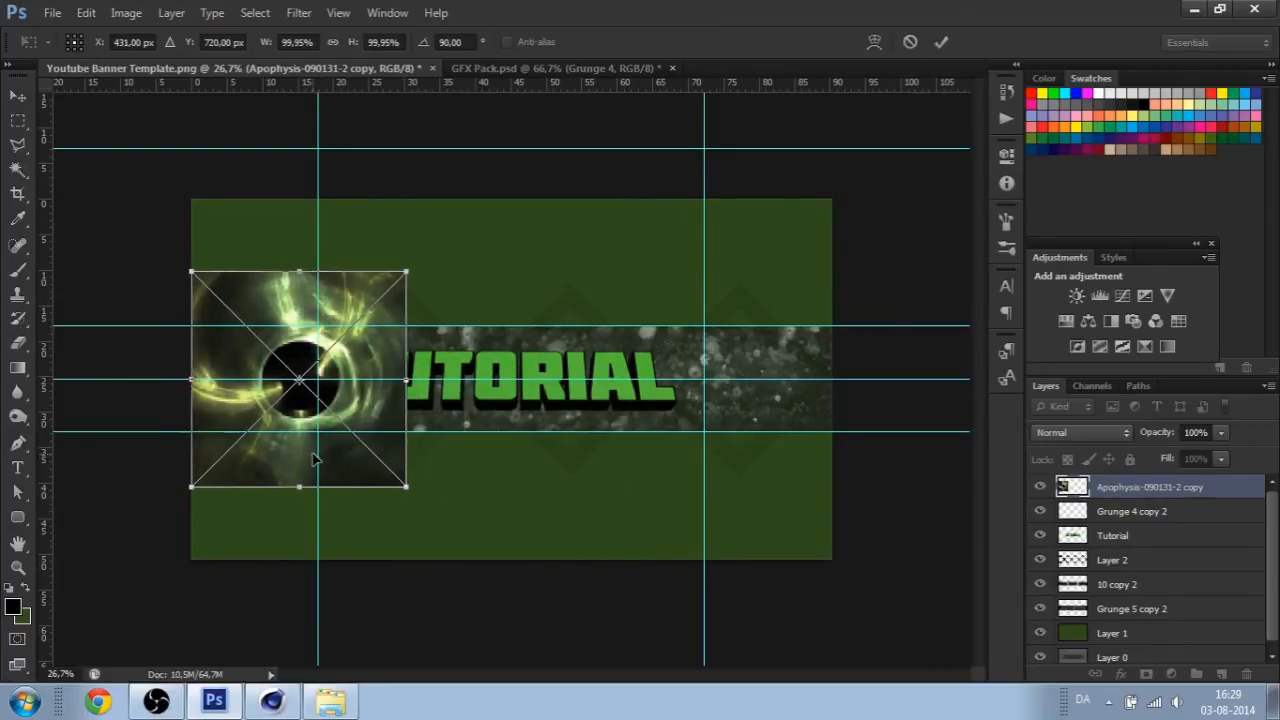
key(Return)
- Duplicate the Apophysis texture, align the copy with the banner's right edge, and merge both texture layers
key(ctrl+j)
key(ctrl+t)
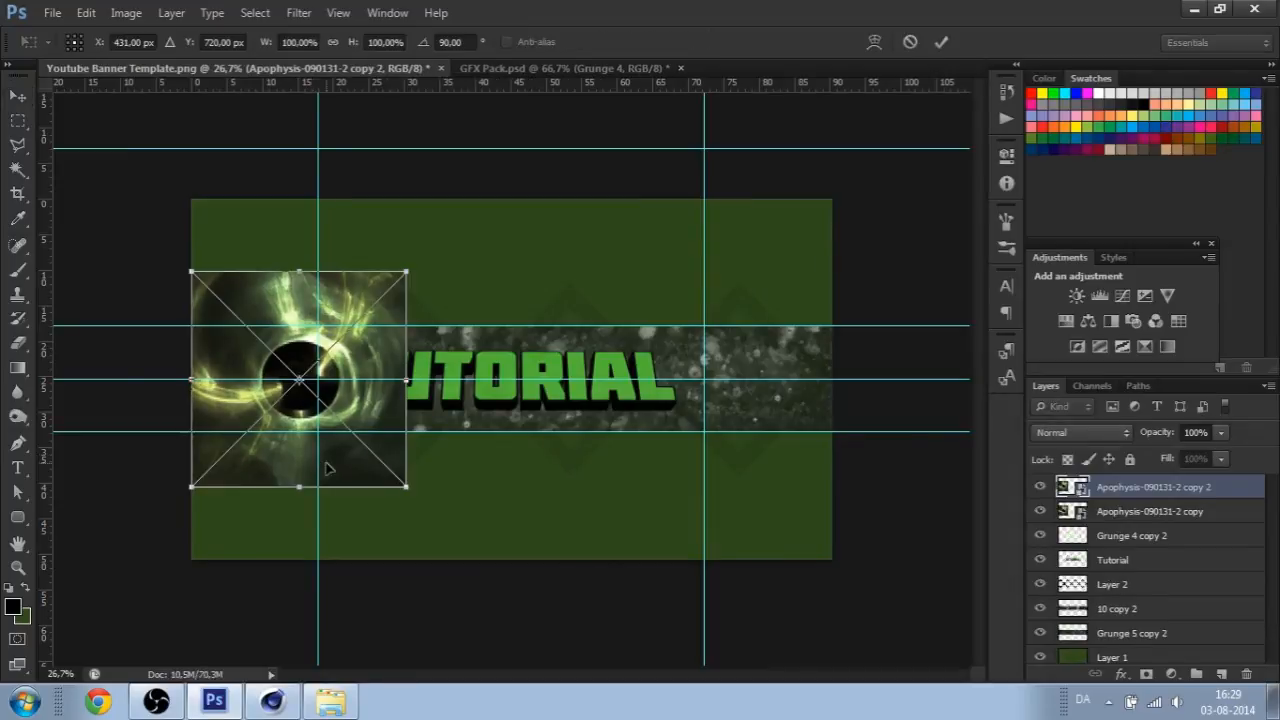
drag(330, 464, 746, 506)
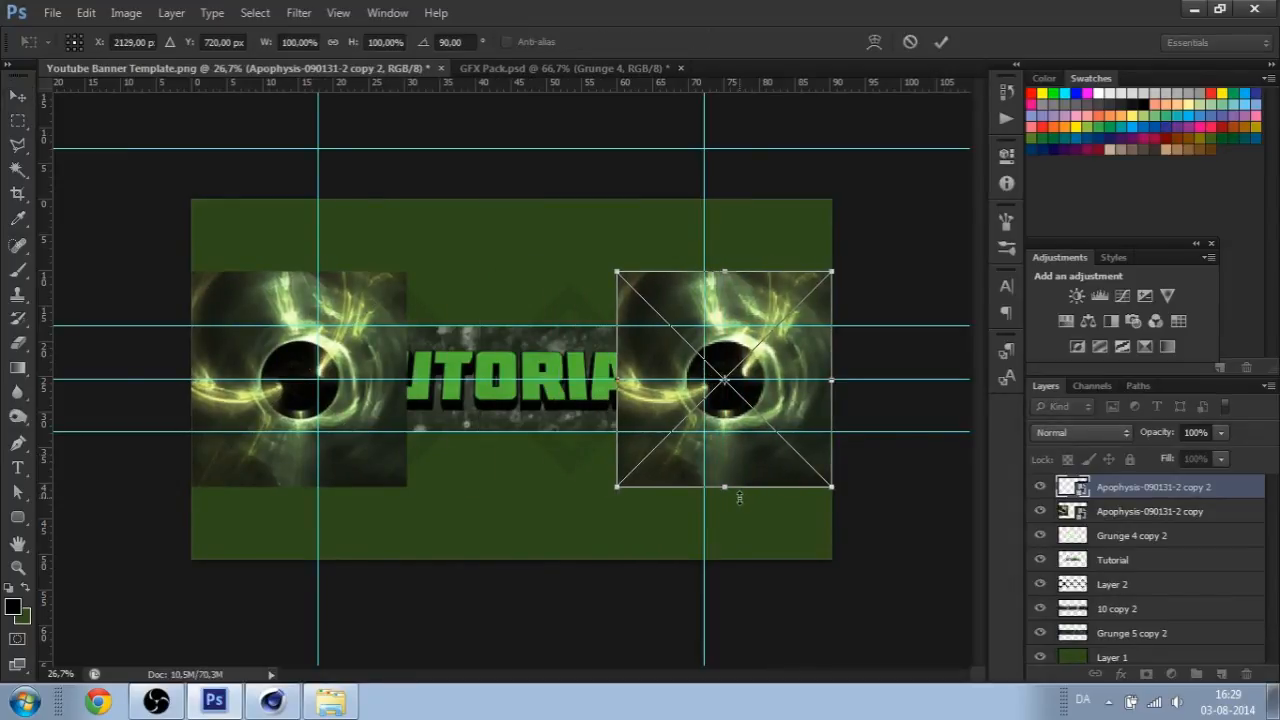
key(Return)
shift+click(1183, 512)
key(ctrl+e)
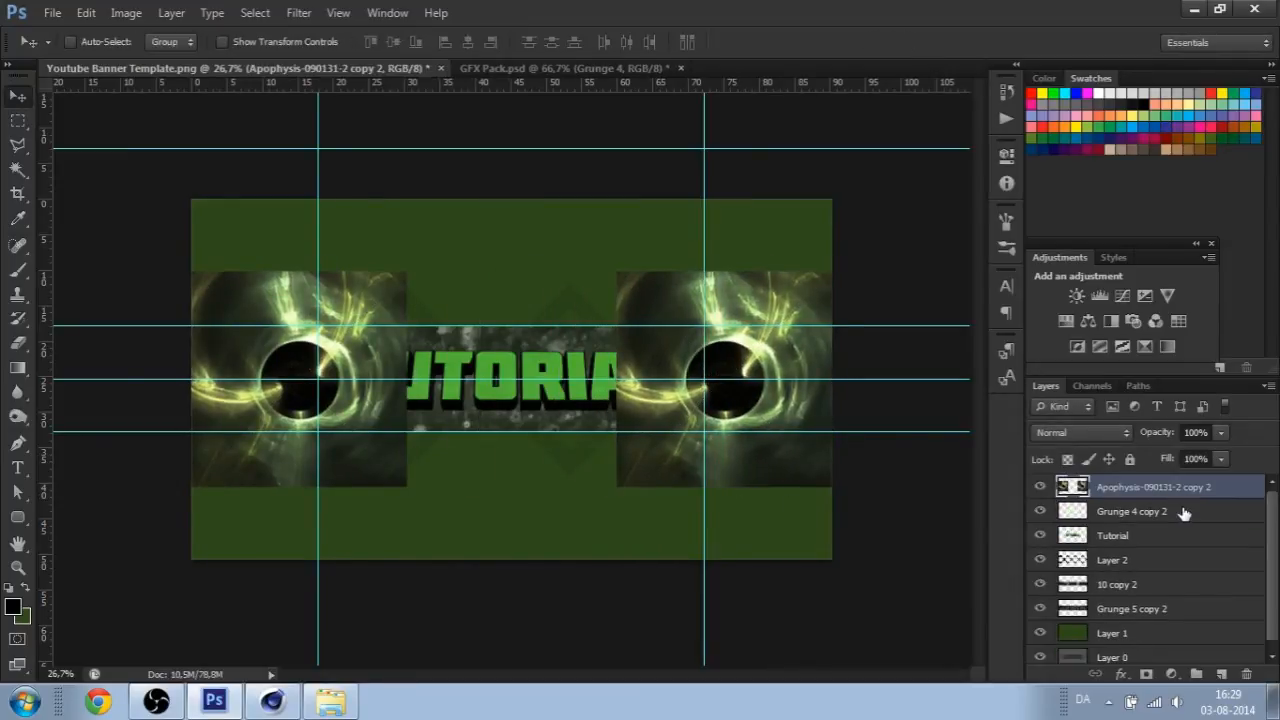
- Try Soft Light on the merged Apophysis layer and settle on the Lighten blend mode
right_click(1166, 494)
click(1203, 488)
click(1098, 432)
click(1083, 246)
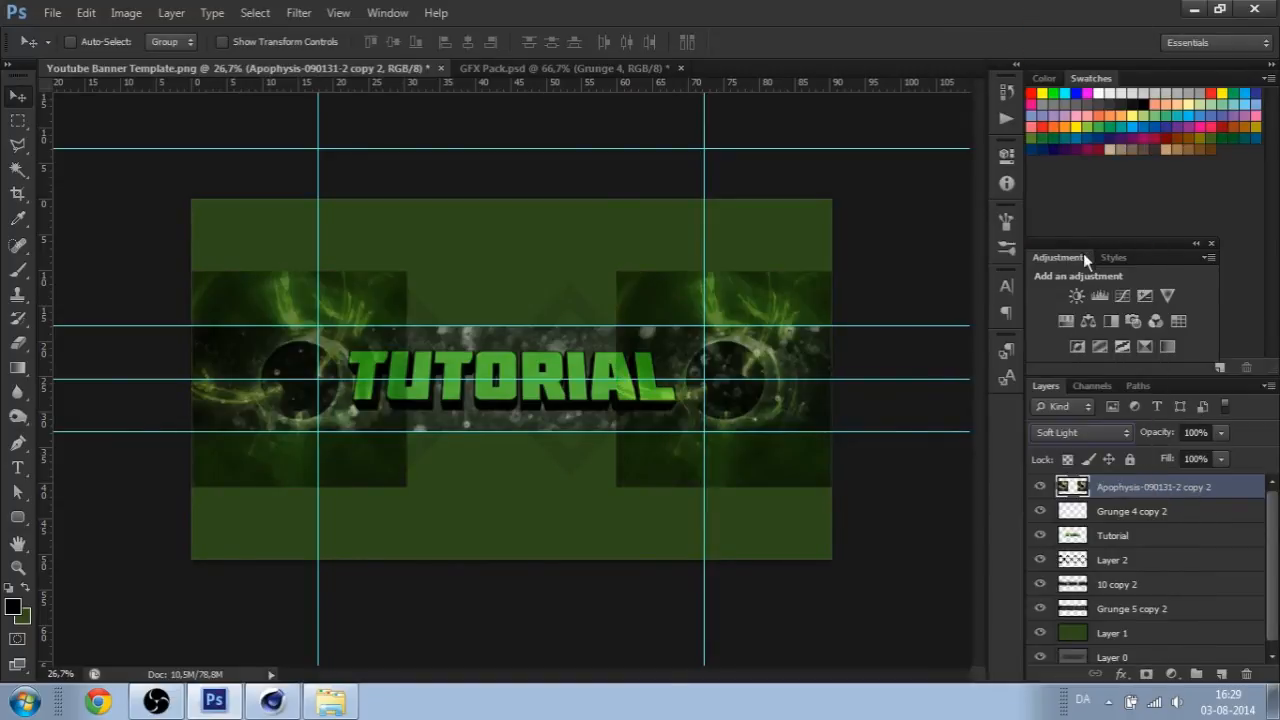
click(1078, 433)
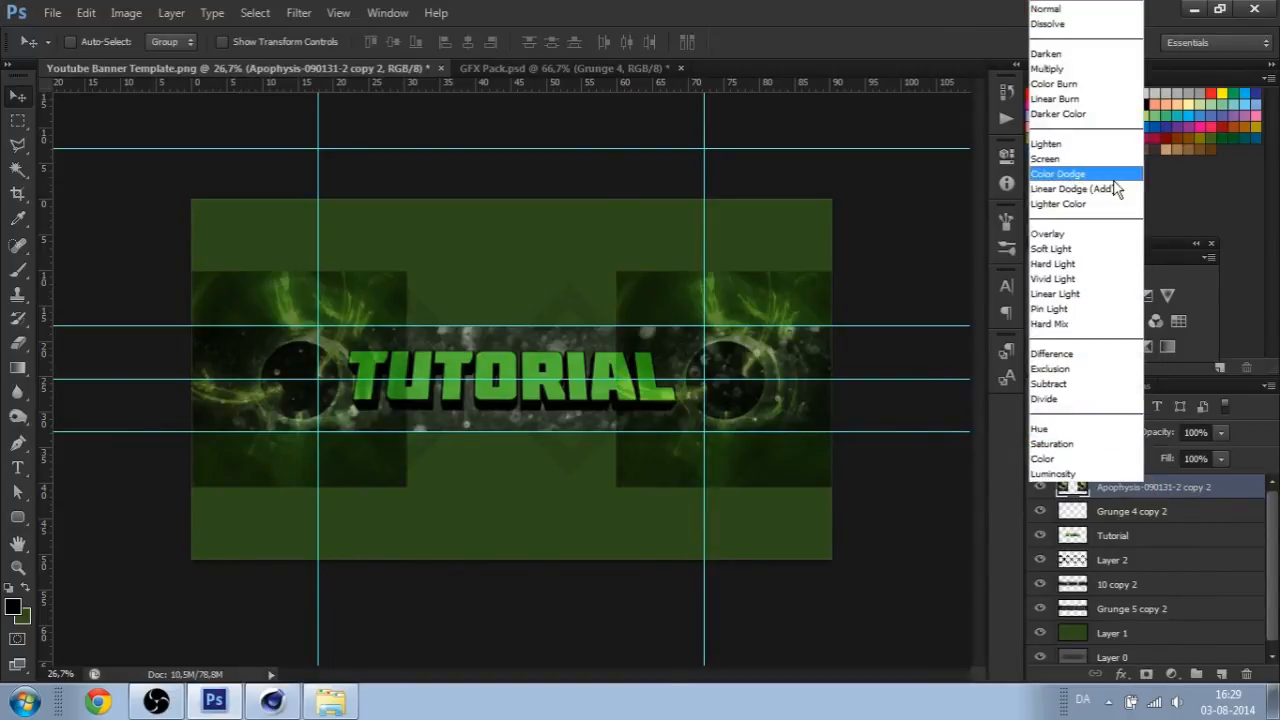
click(1095, 143)
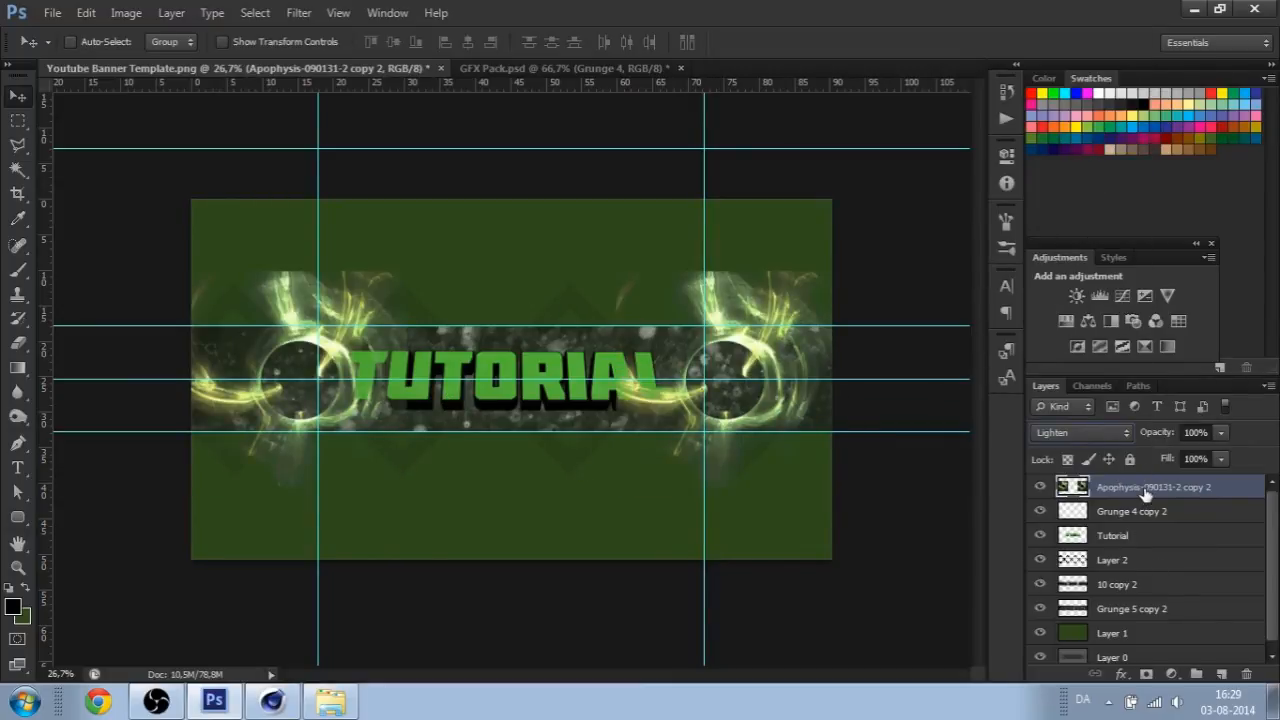
- Erase the Apophysis texture overlapping the Tutorial text and its hard outer edges with a 627 px eraser, and set the layer's opacity to 31%
click(18, 343)
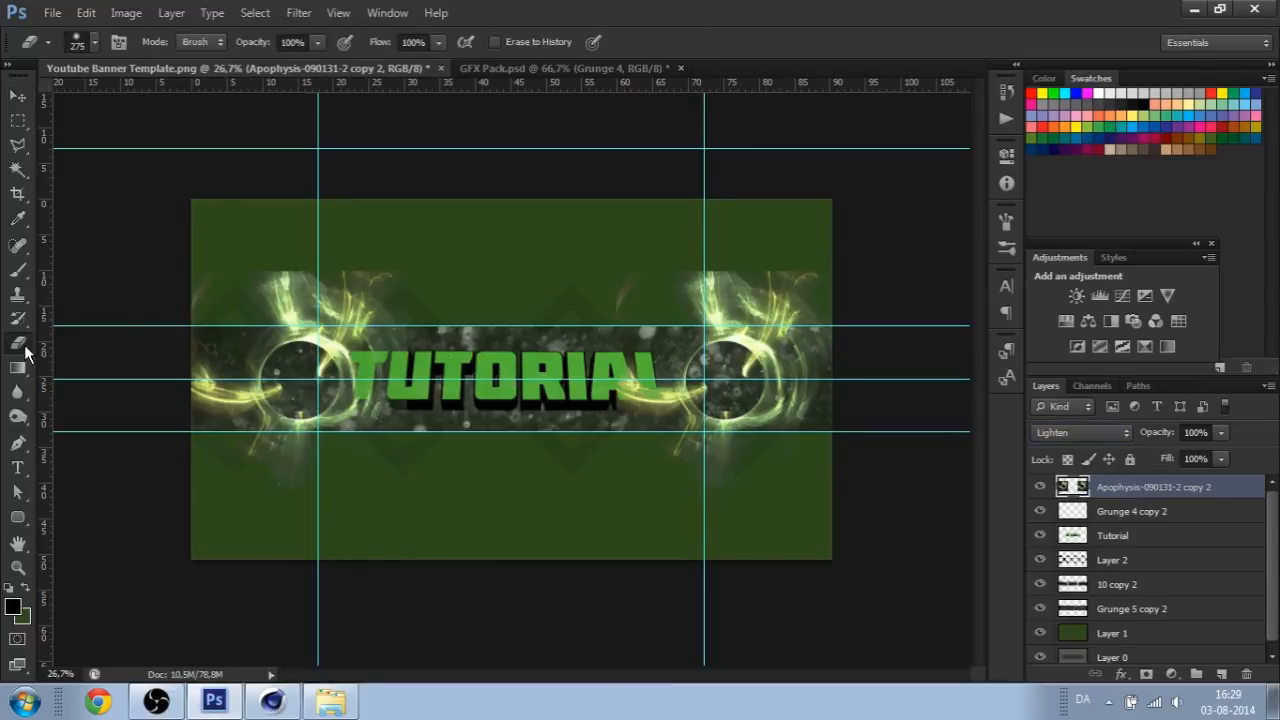
alt+right_drag(441, 295, 440, 240)
drag(640, 405, 543, 187)
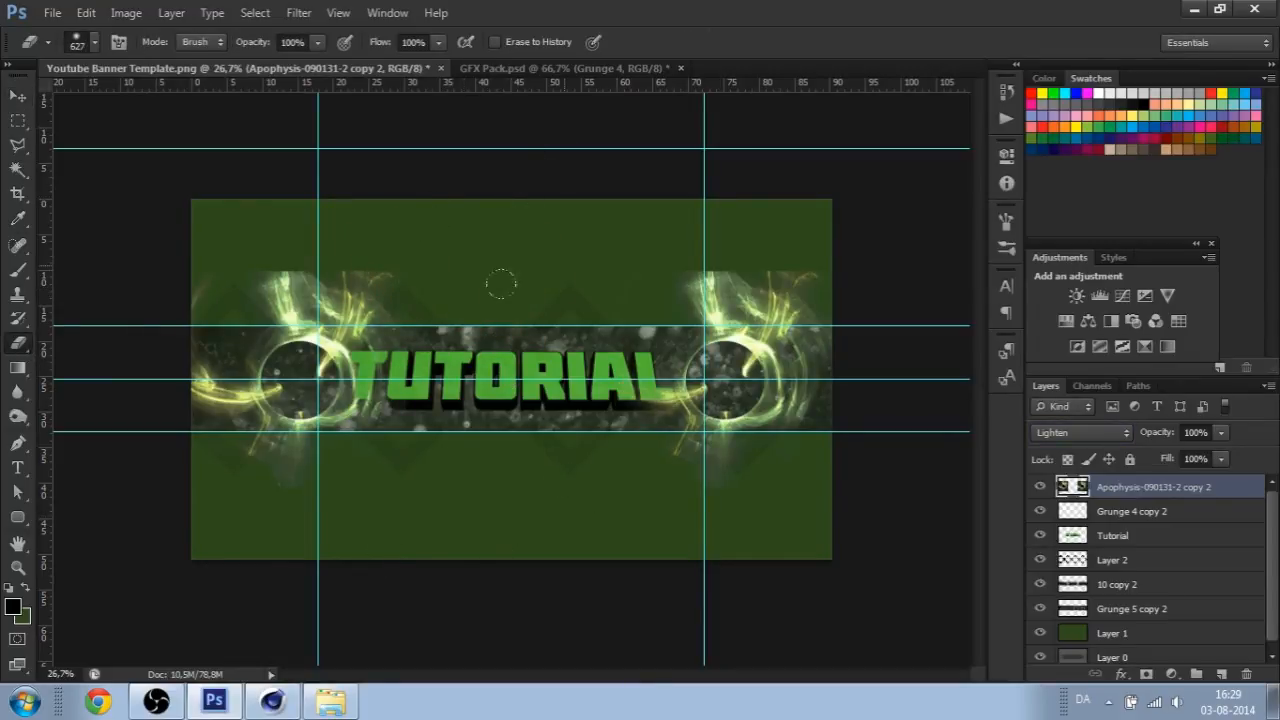
mouse_move(501, 284)
mouse_down()
mouse_move(857, 177)
mouse_move(180, 209)
mouse_move(574, 191)
mouse_move(780, 230)
mouse_up()
drag(1171, 439, 1084, 433)
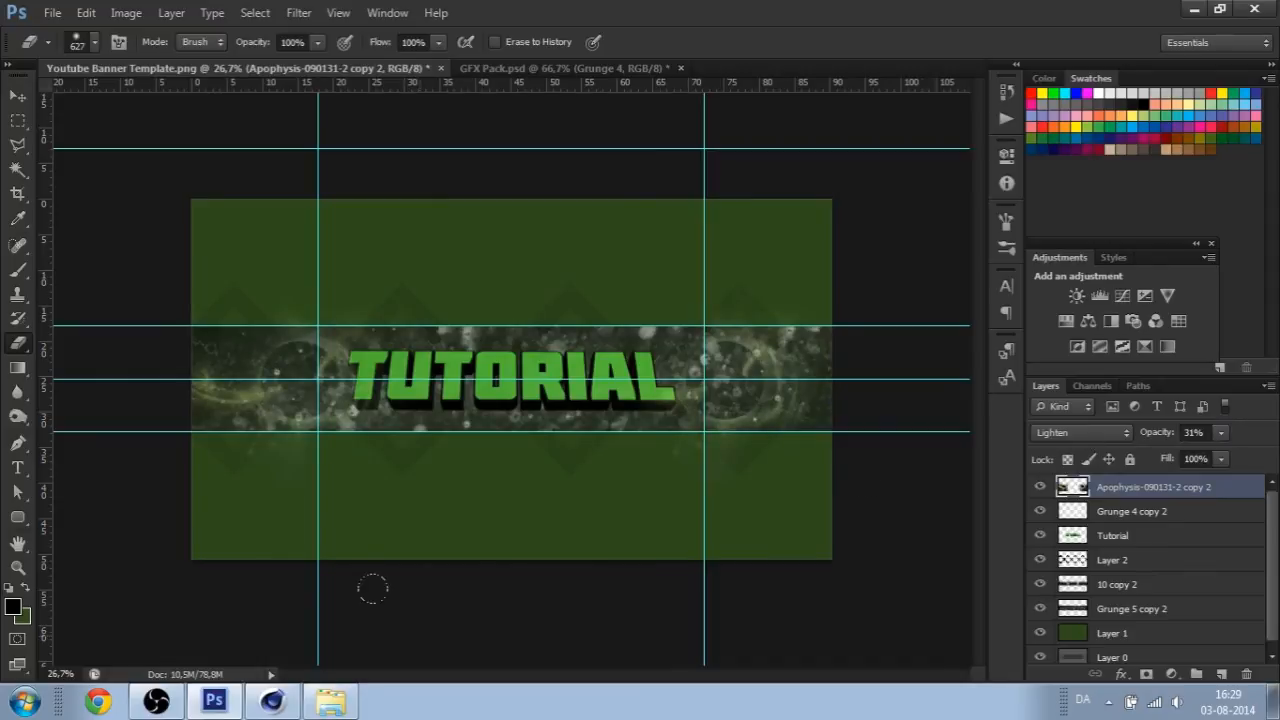
- Place 9 copy.jpg from the Light Textures folder into the banner at its default position
ctrl+drag(480, 433, 600, 417)
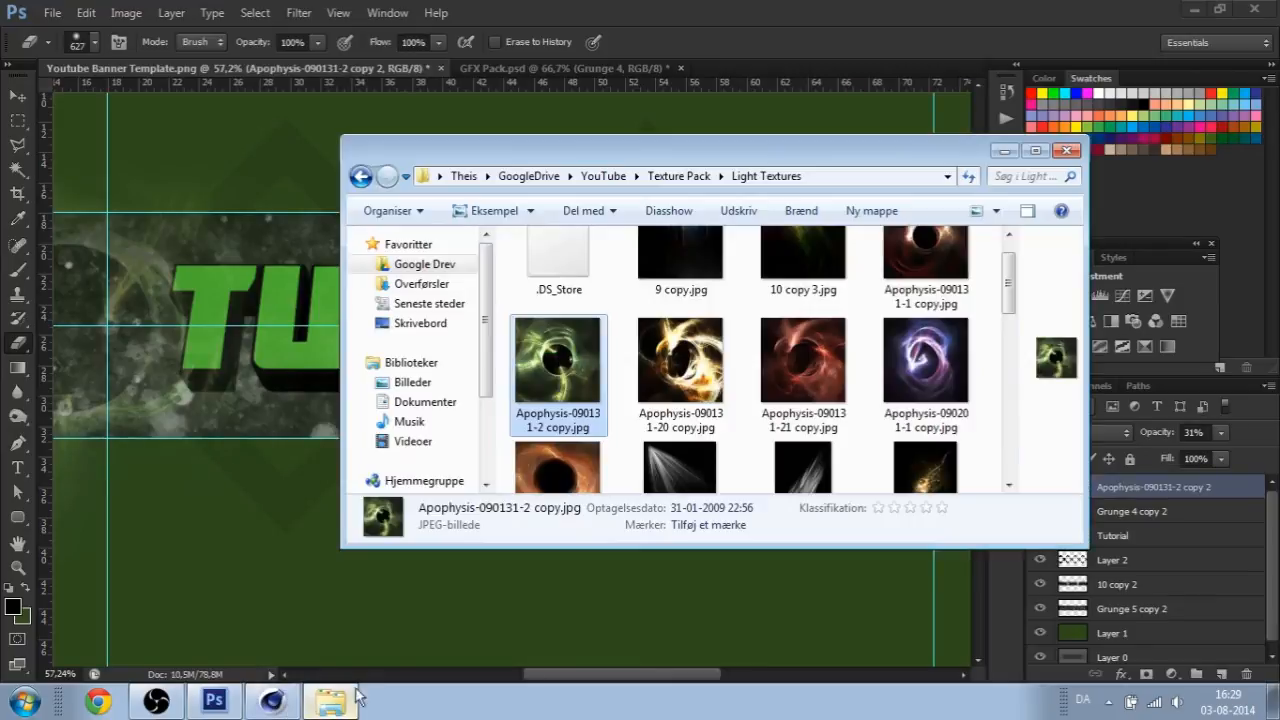
click(330, 700)
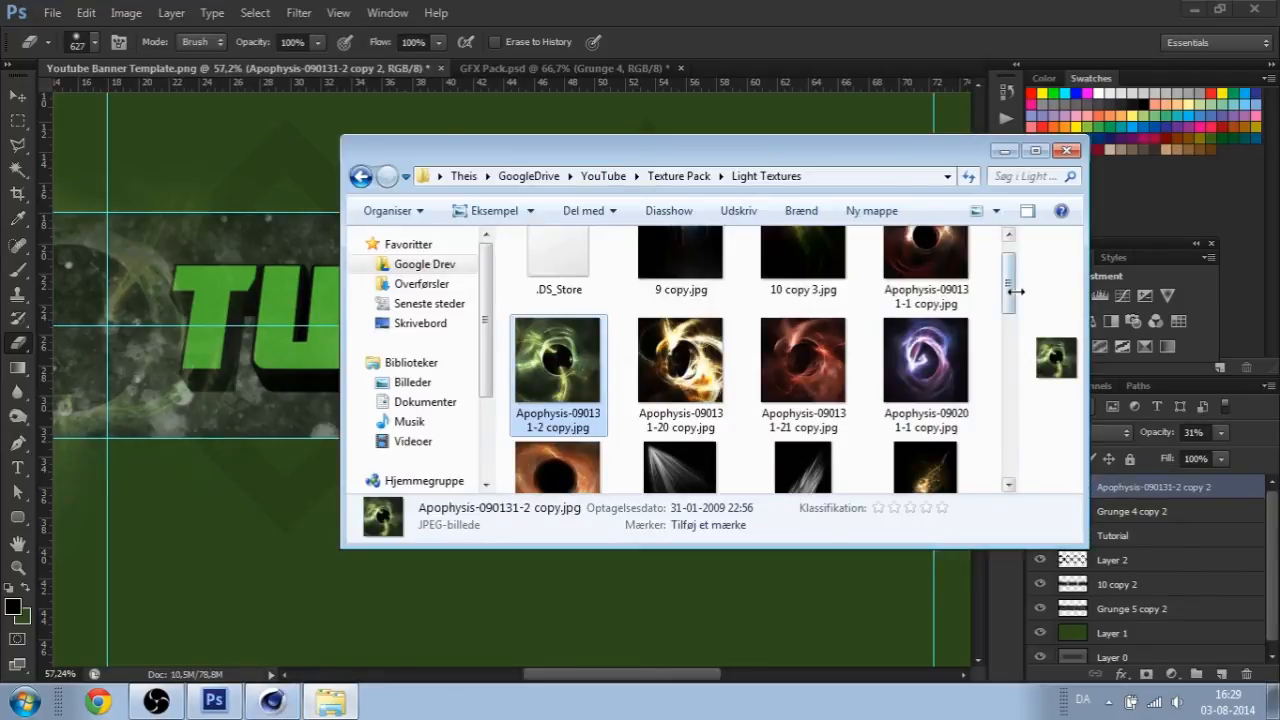
drag(1012, 292, 1020, 261)
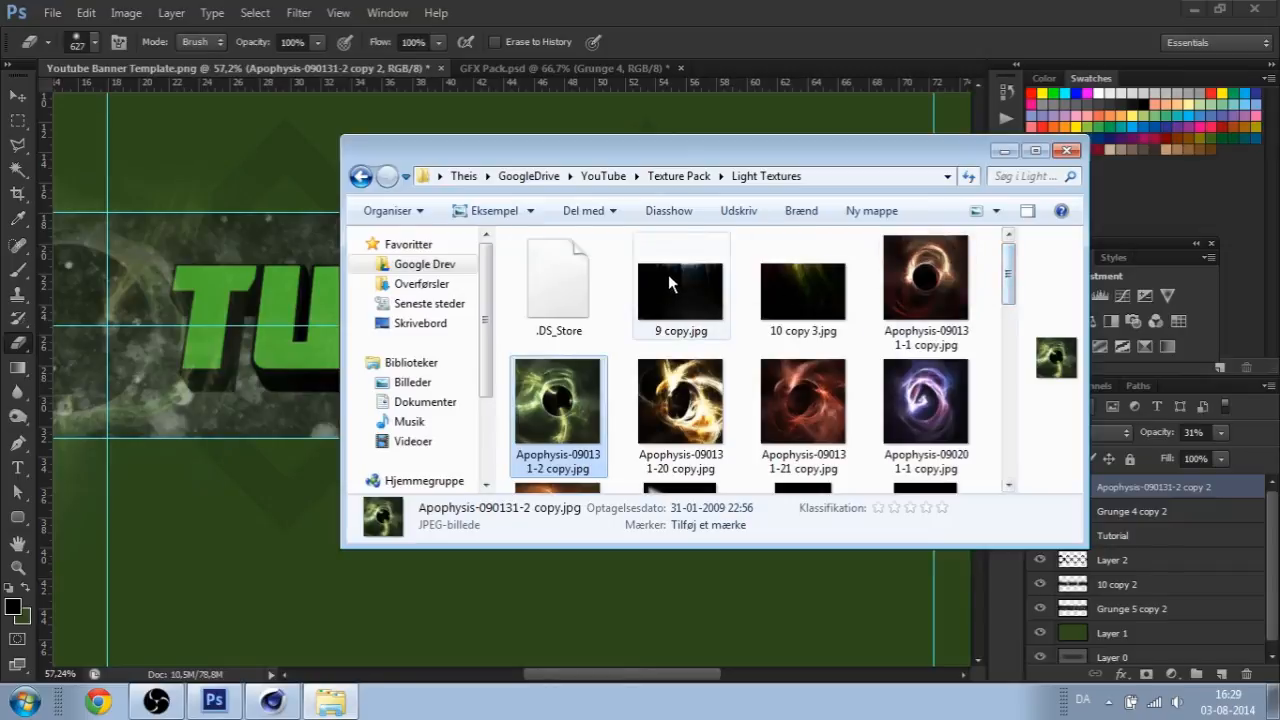
drag(693, 155, 776, 271)
drag(760, 395, 235, 312)
drag(531, 470, 551, 430)
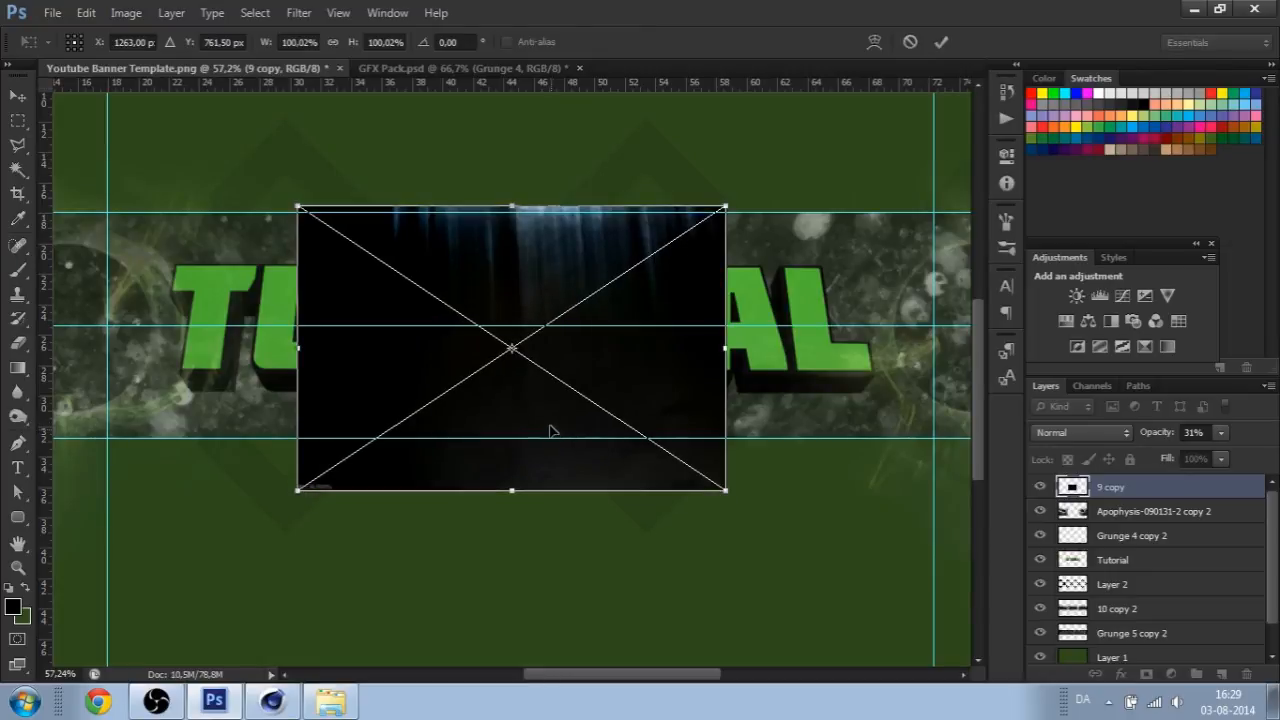
key(Return)
key(e)
- Duplicate the 9 copy light texture, move the copy to the right of the original and flip it horizontally
key(ctrl+j)
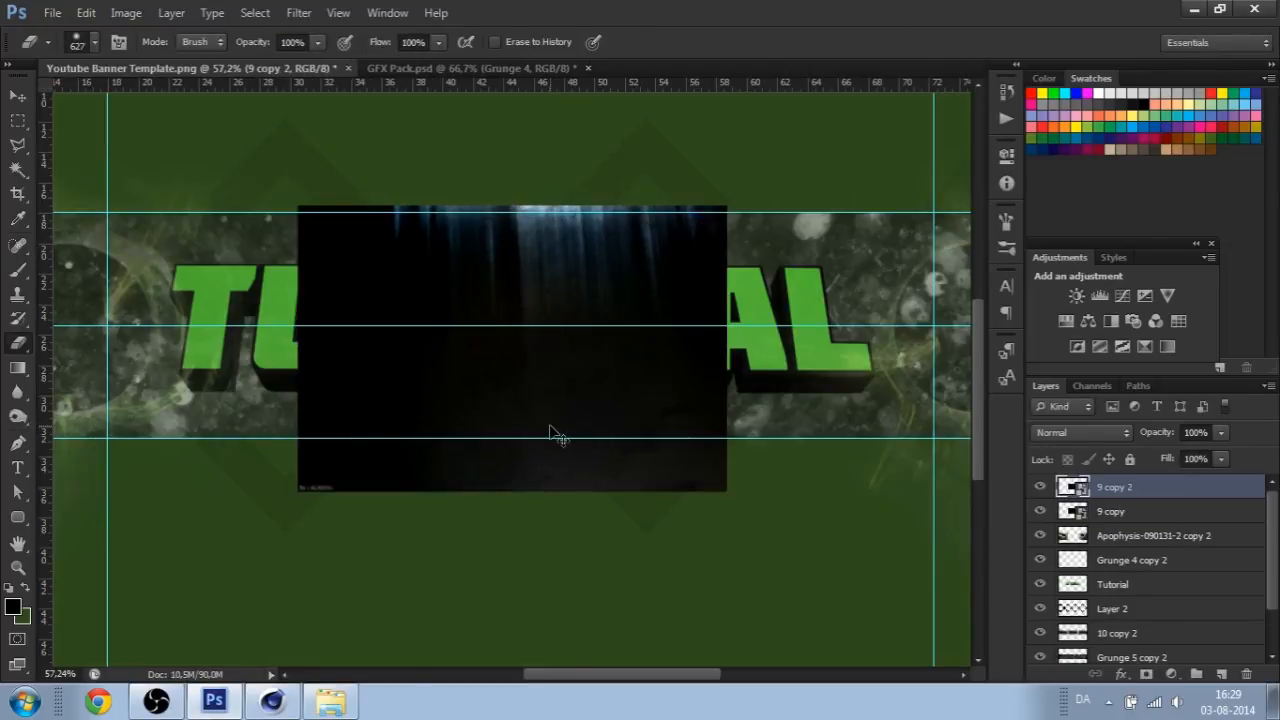
key(ctrl+t)
drag(549, 440, 897, 469)
right_click(871, 446)
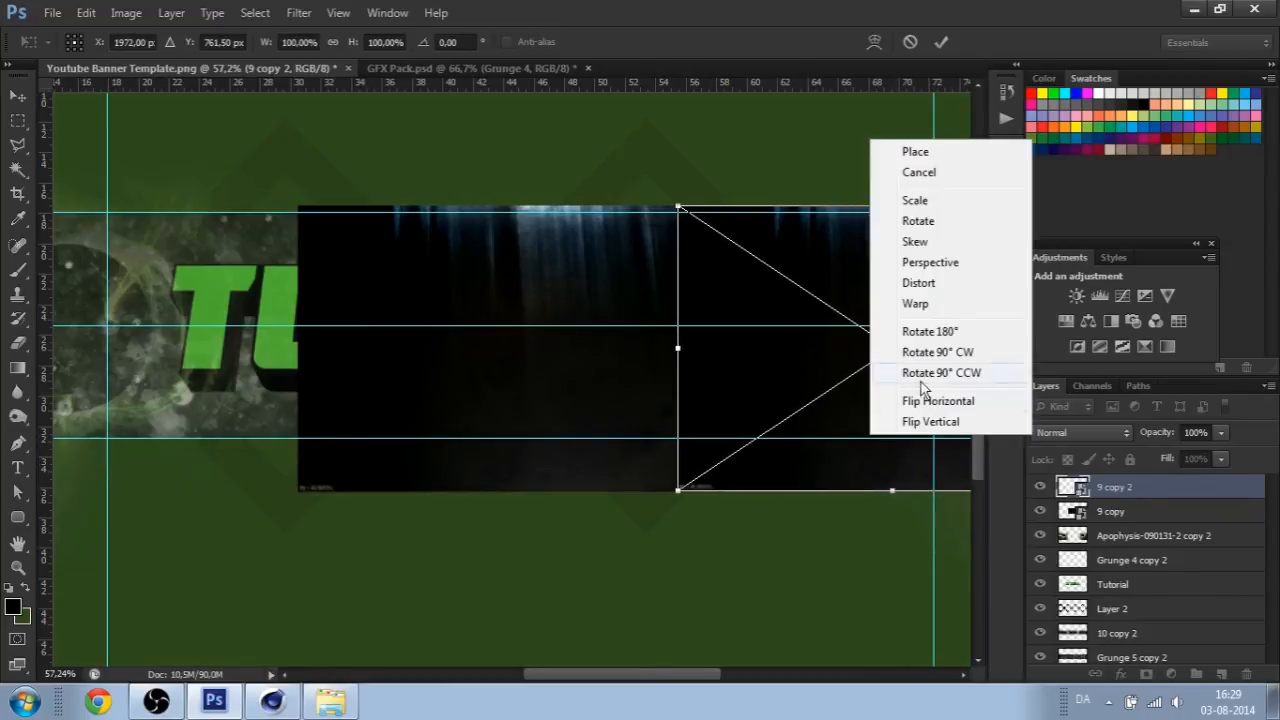
click(935, 401)
key(Return)
key(e)
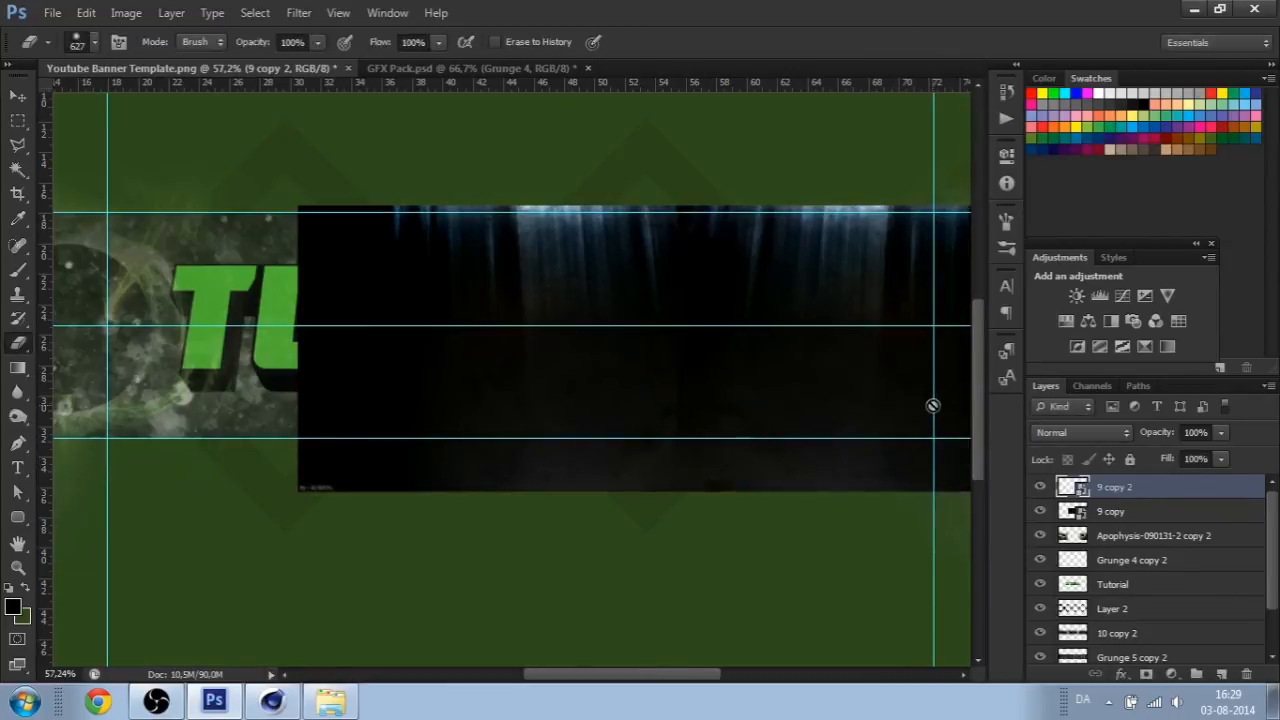
- Duplicate the flipped light texture and move the new copy to the left of the original texture
drag(303, 399, 757, 395)
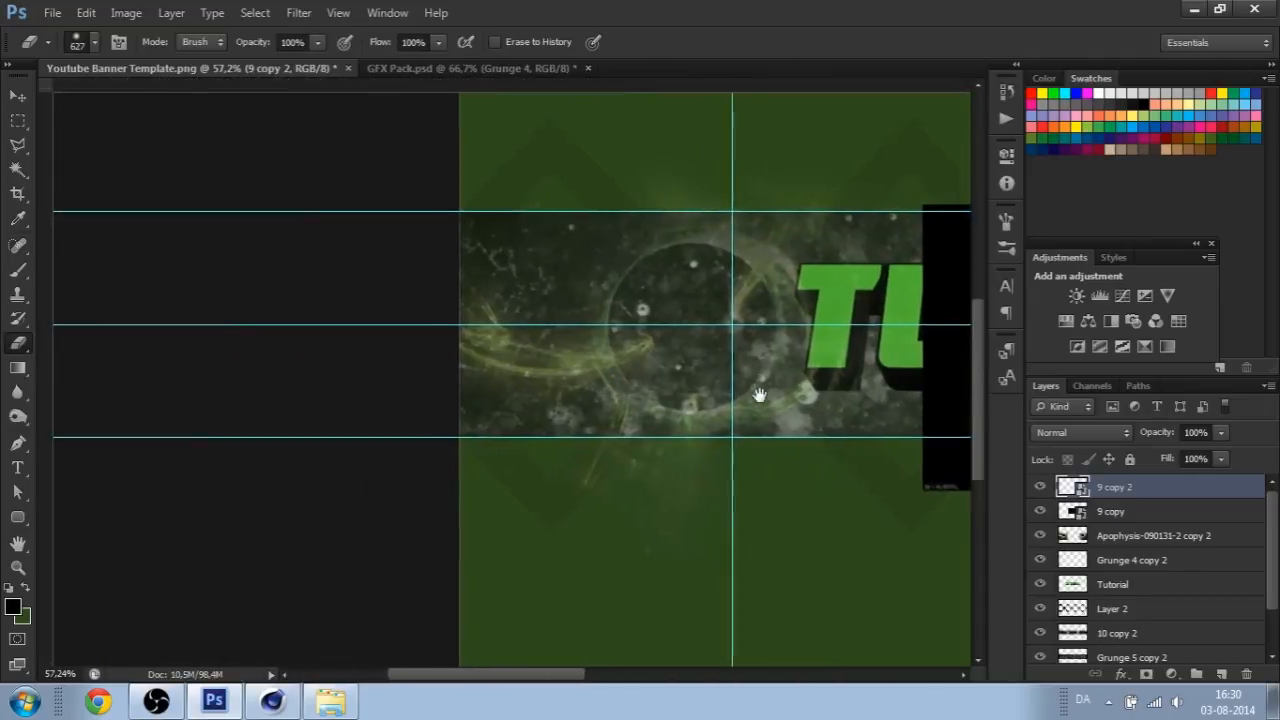
key(ctrl+j)
key(ctrl+r)
key(ctrl+t)
alt+scroll(820, 415, down, 5)
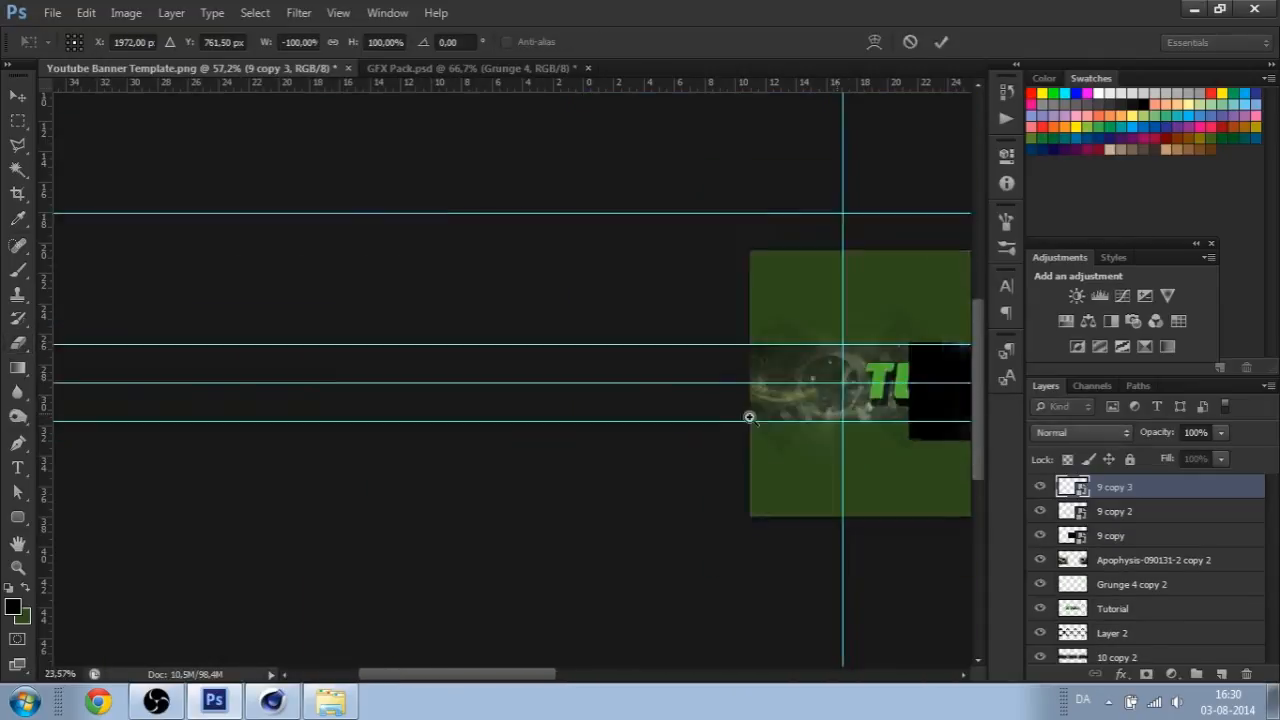
alt+scroll(750, 417, up, 2)
drag(630, 398, 394, 418)
key(Return)
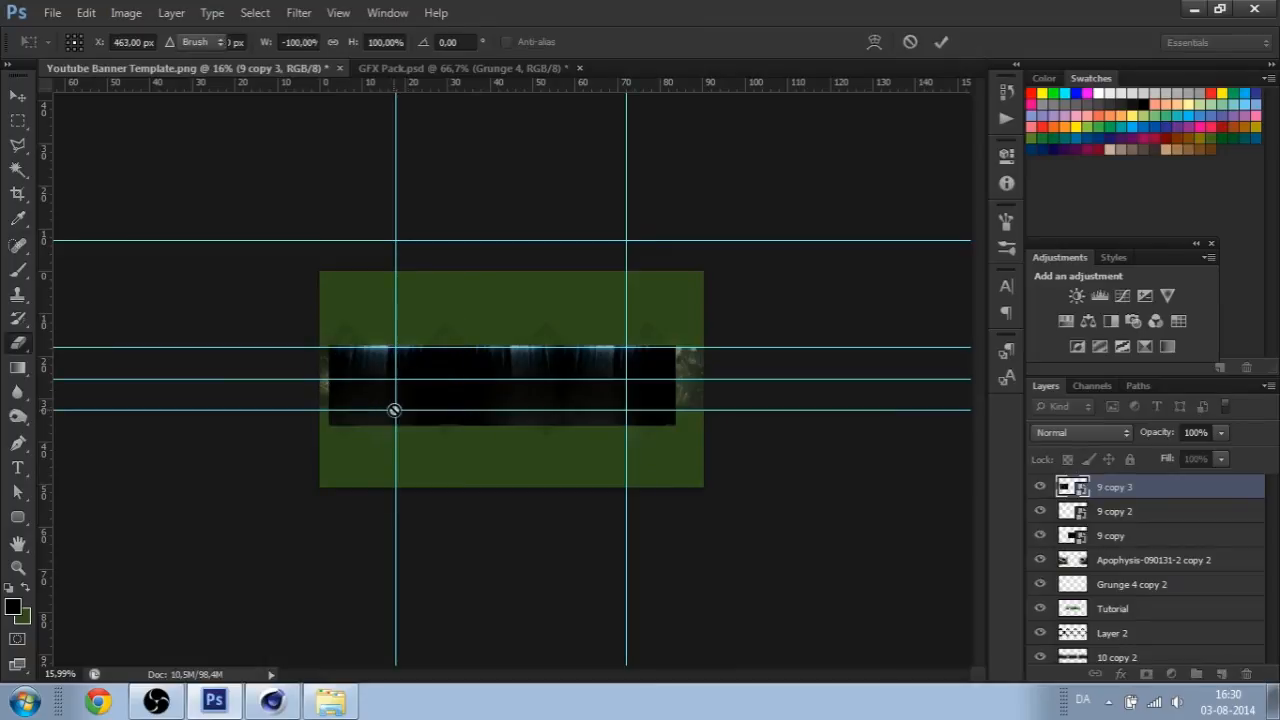
key(e)
- Merge the three 9 copy layers and stretch the merged texture to span the banner's full width
shift+click(1130, 537)
key(ctrl+e)
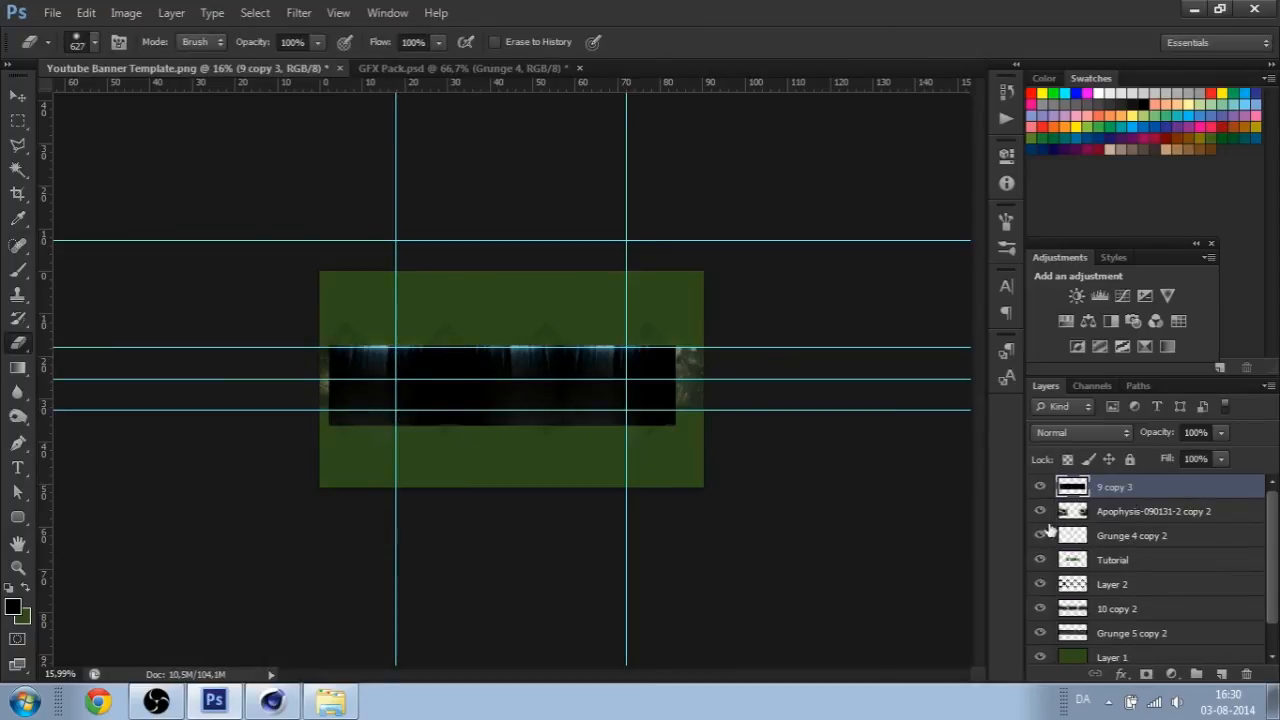
key(ctrl+t)
drag(675, 387, 703, 387)
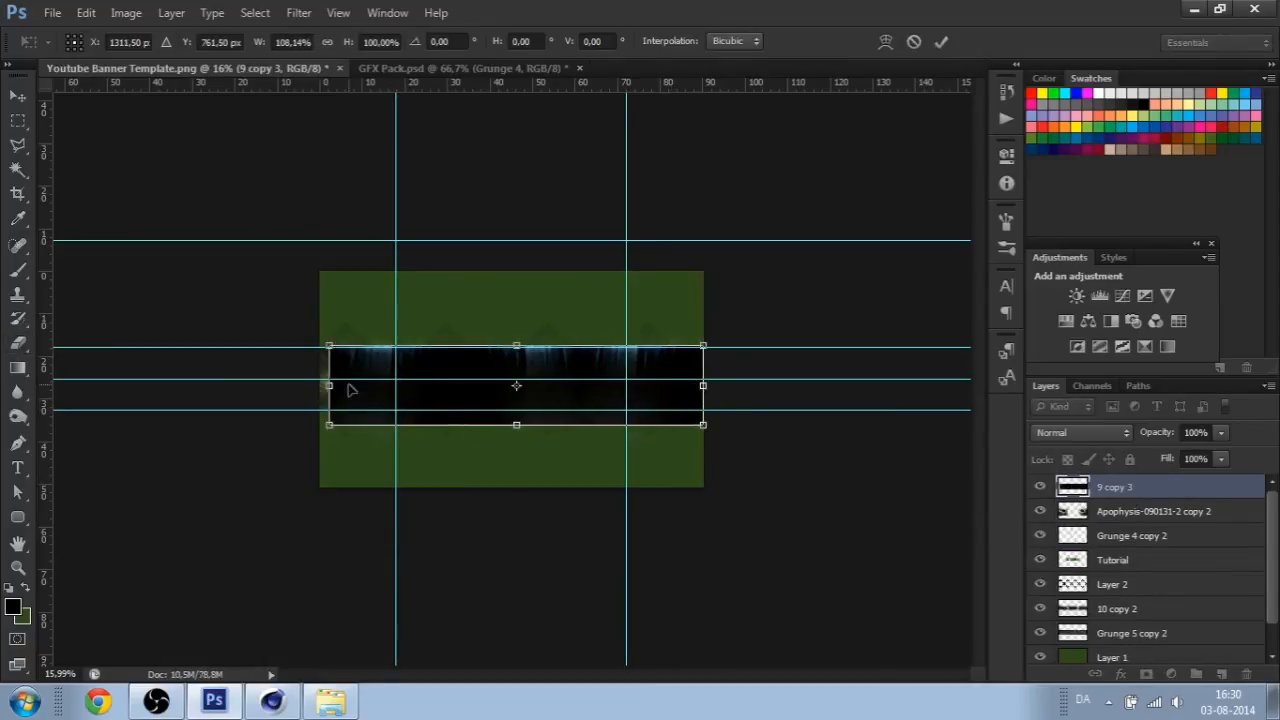
drag(329, 386, 320, 386)
key(Return)
key(e)
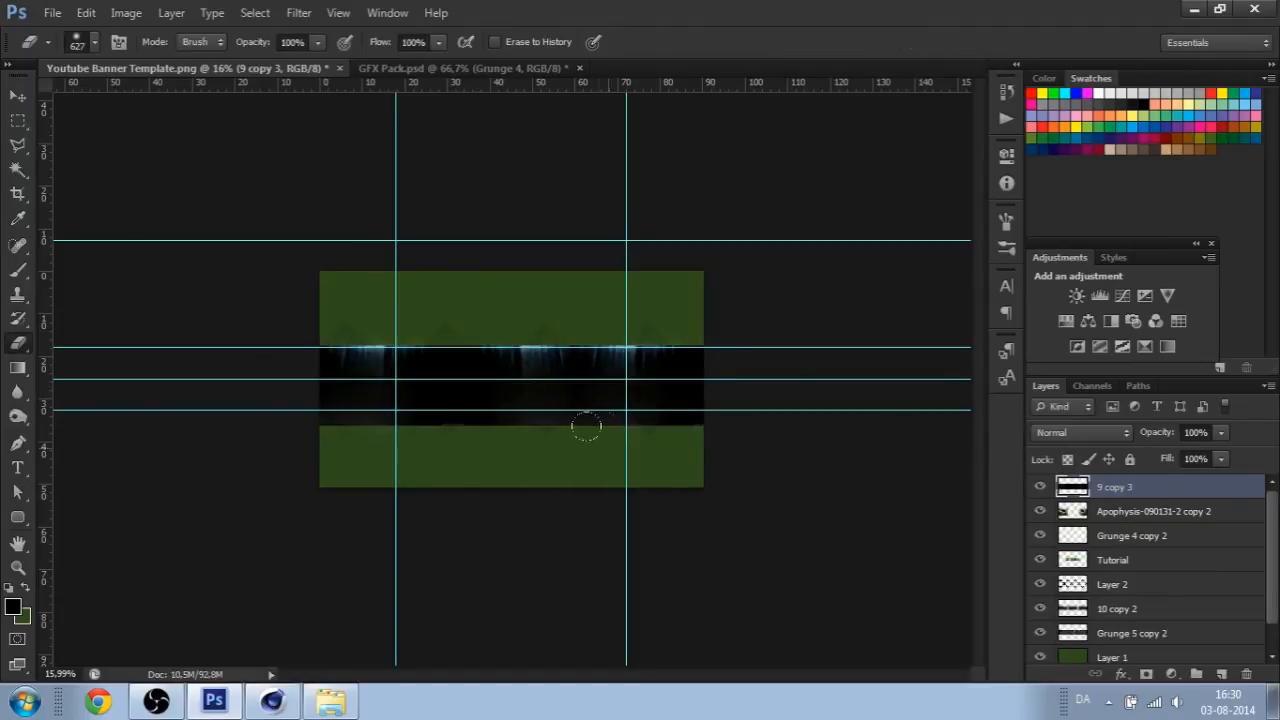
- Select a strip across the lower edge of the merged light texture, delete it and deselect
ctrl+drag(587, 442, 964, 457)
click(18, 120)
key(Delete)
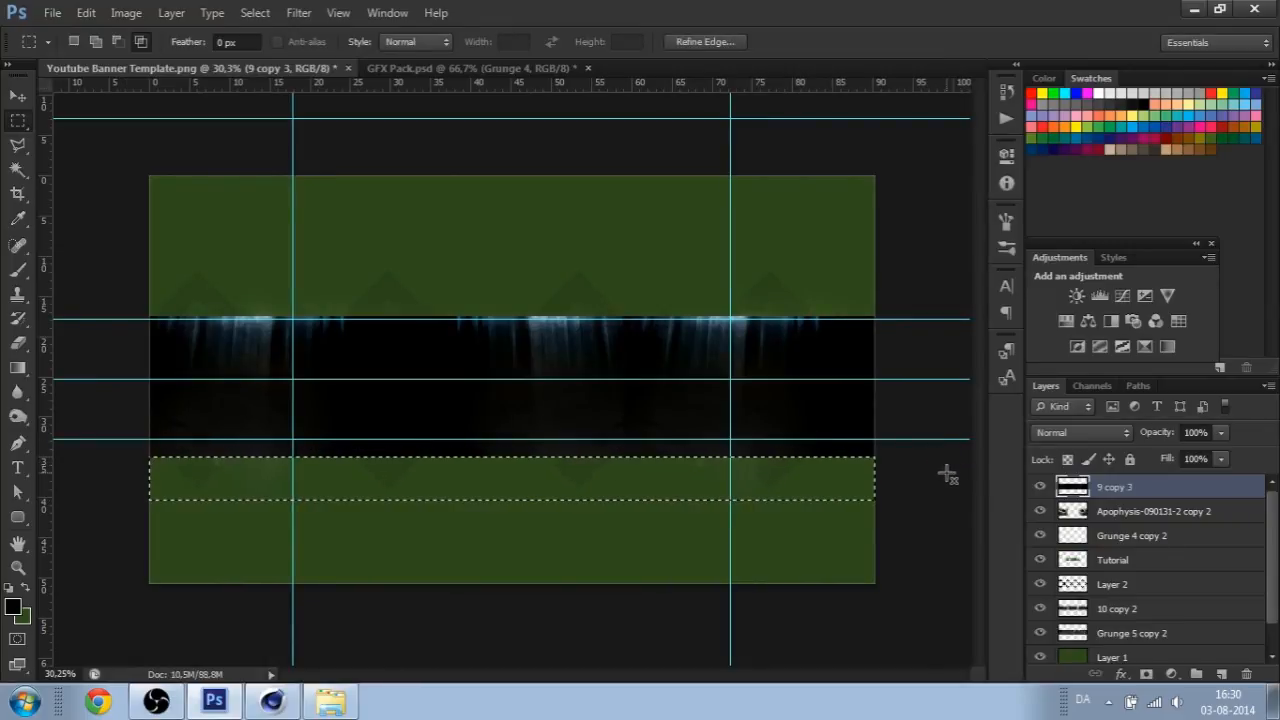
key(ctrl+d)
- Try Soft Light and Lighten on the merged 9 copy 3 layer and settle on the Screen blend mode
click(1078, 431)
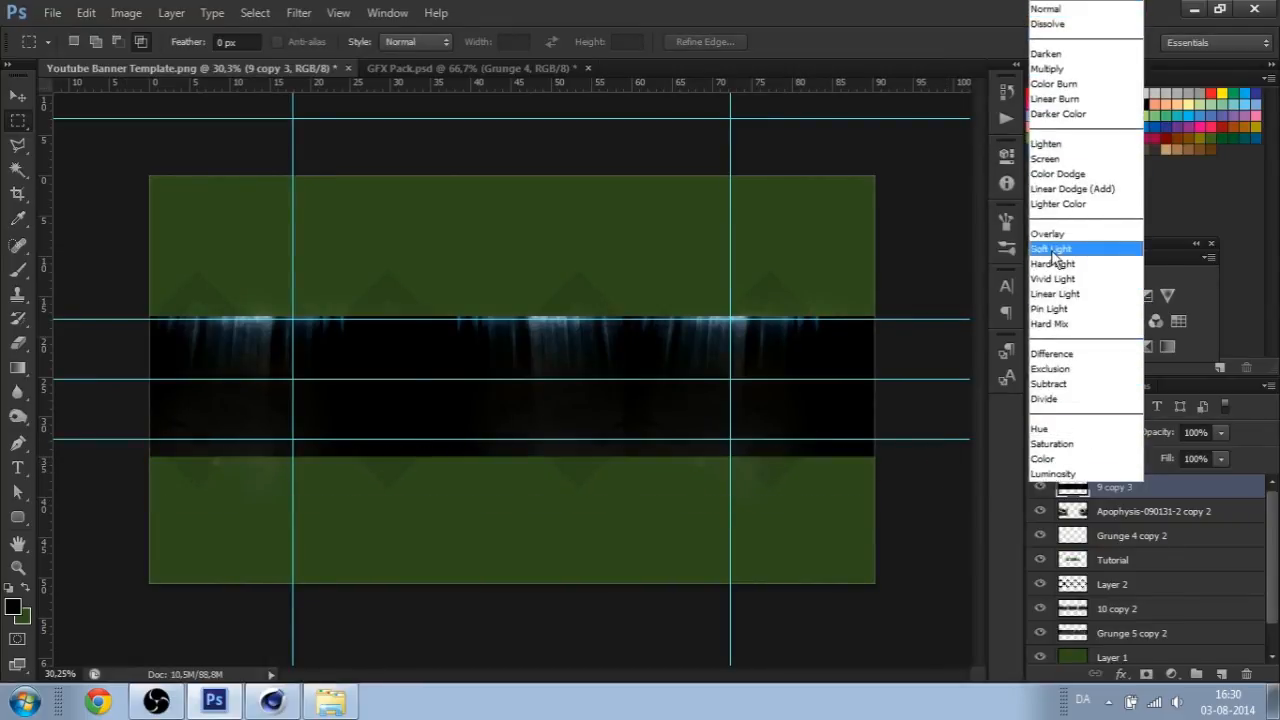
click(1085, 249)
click(1117, 437)
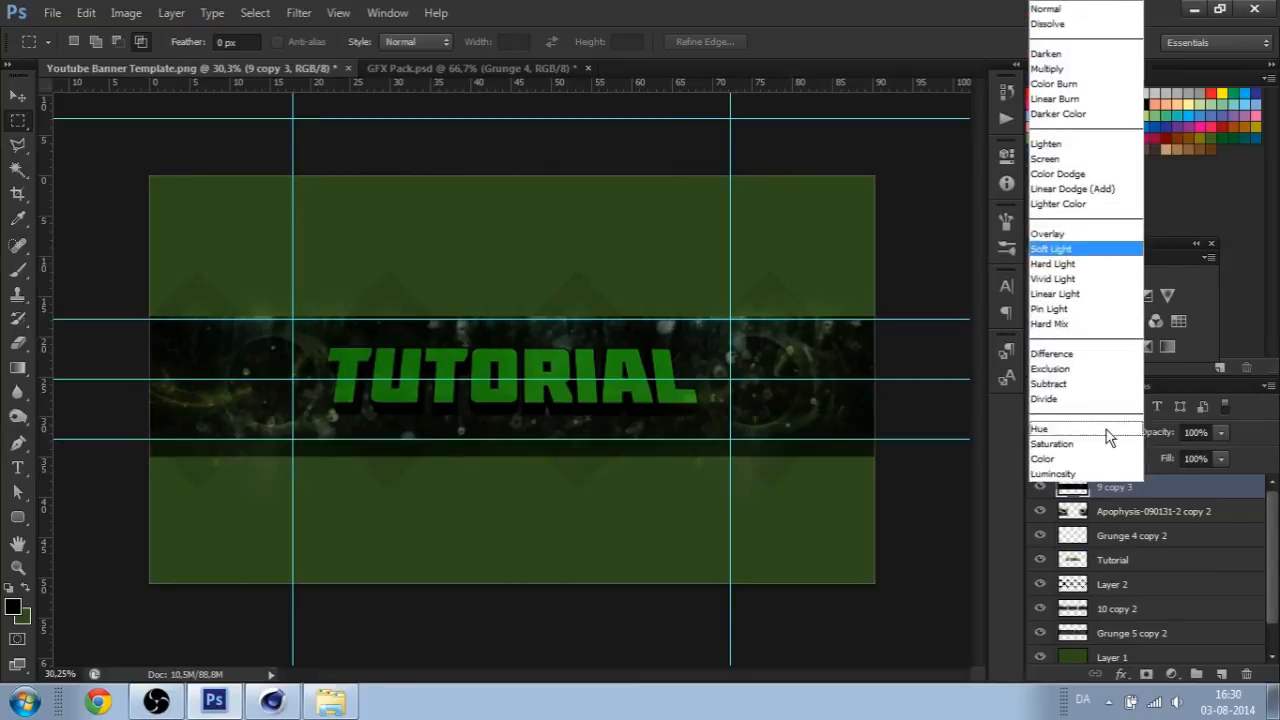
click(1080, 138)
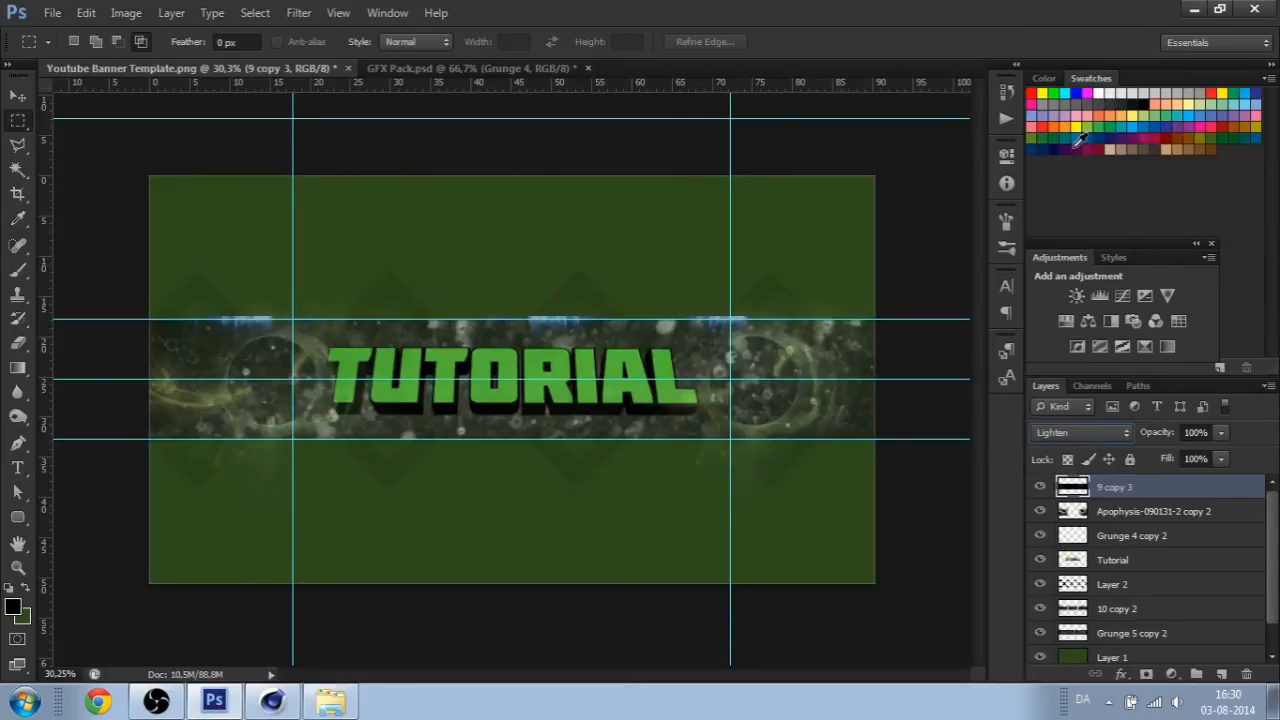
click(1090, 432)
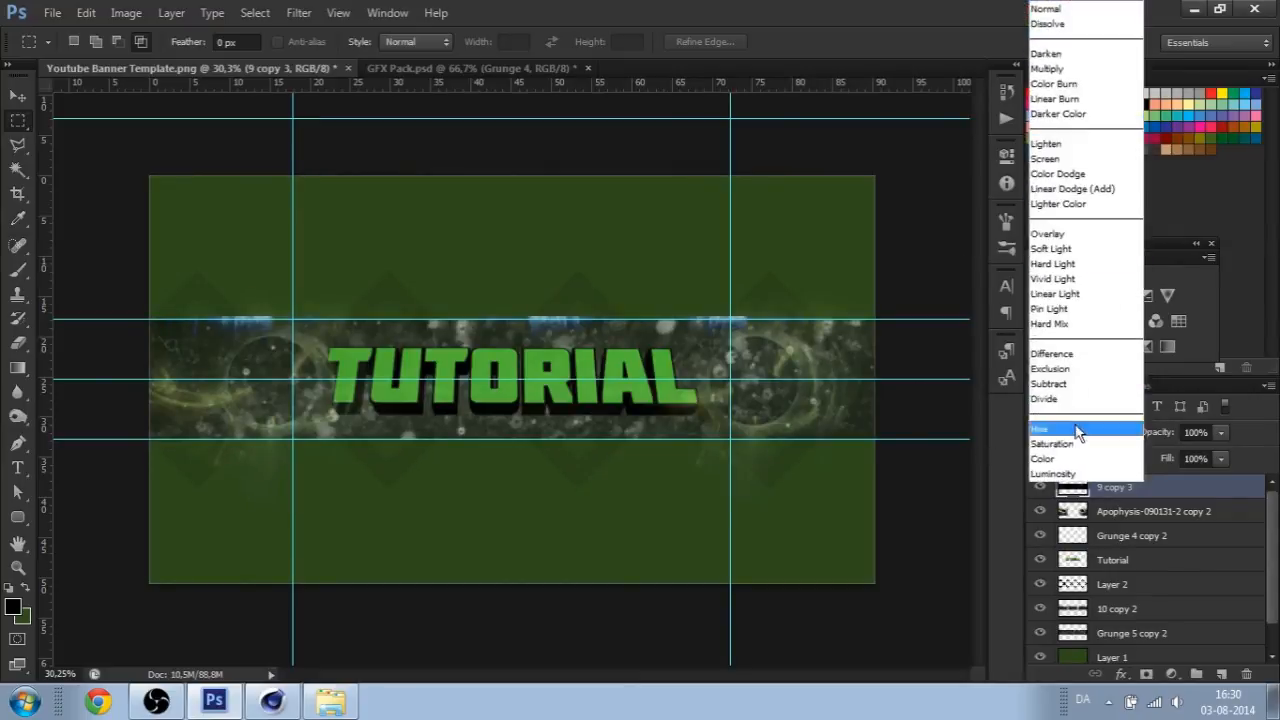
click(1116, 141)
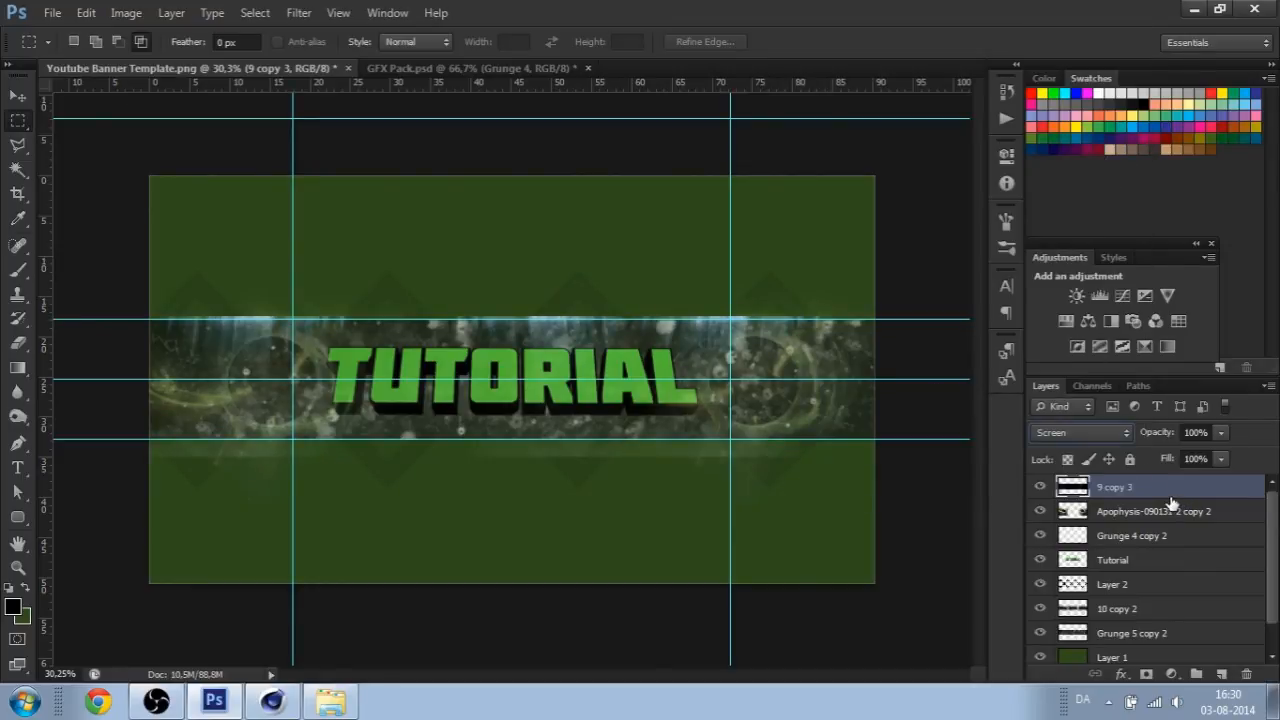
- Shift the 9 copy 3 layer's hue to -71 with Hue/Saturation to turn the blue lights green
key(ctrl+u)
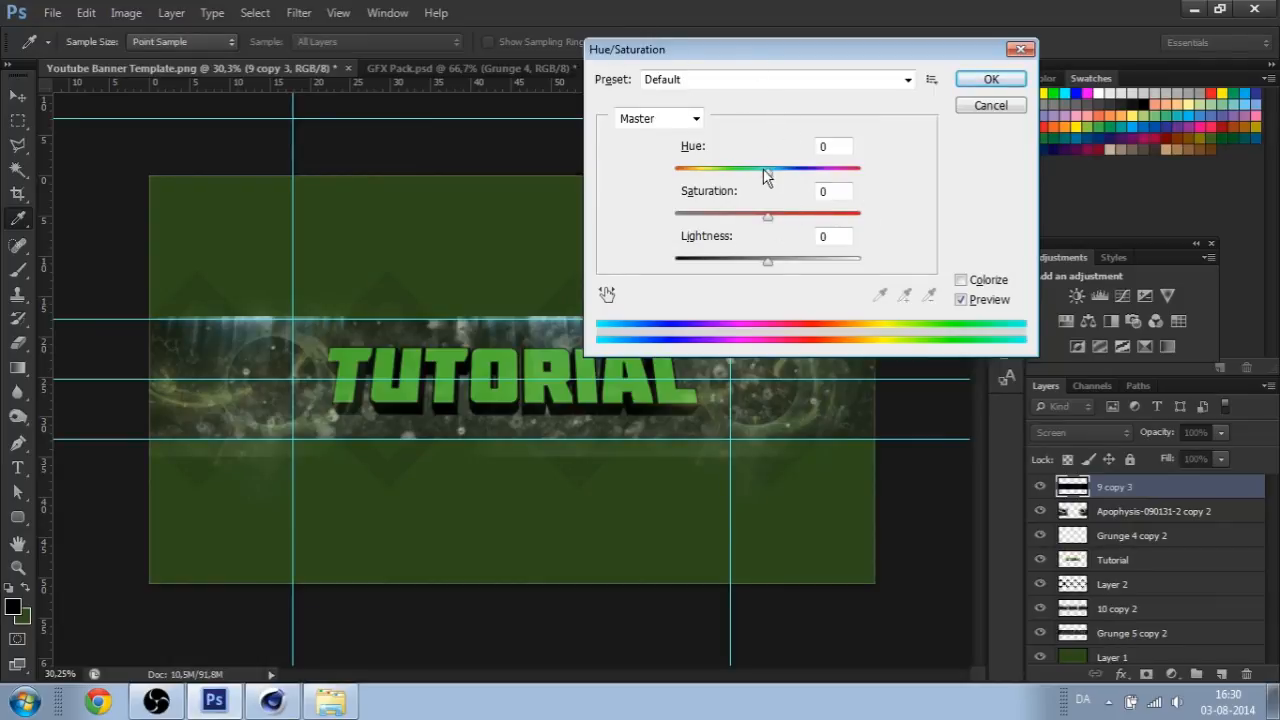
drag(764, 170, 716, 198)
click(1000, 82)
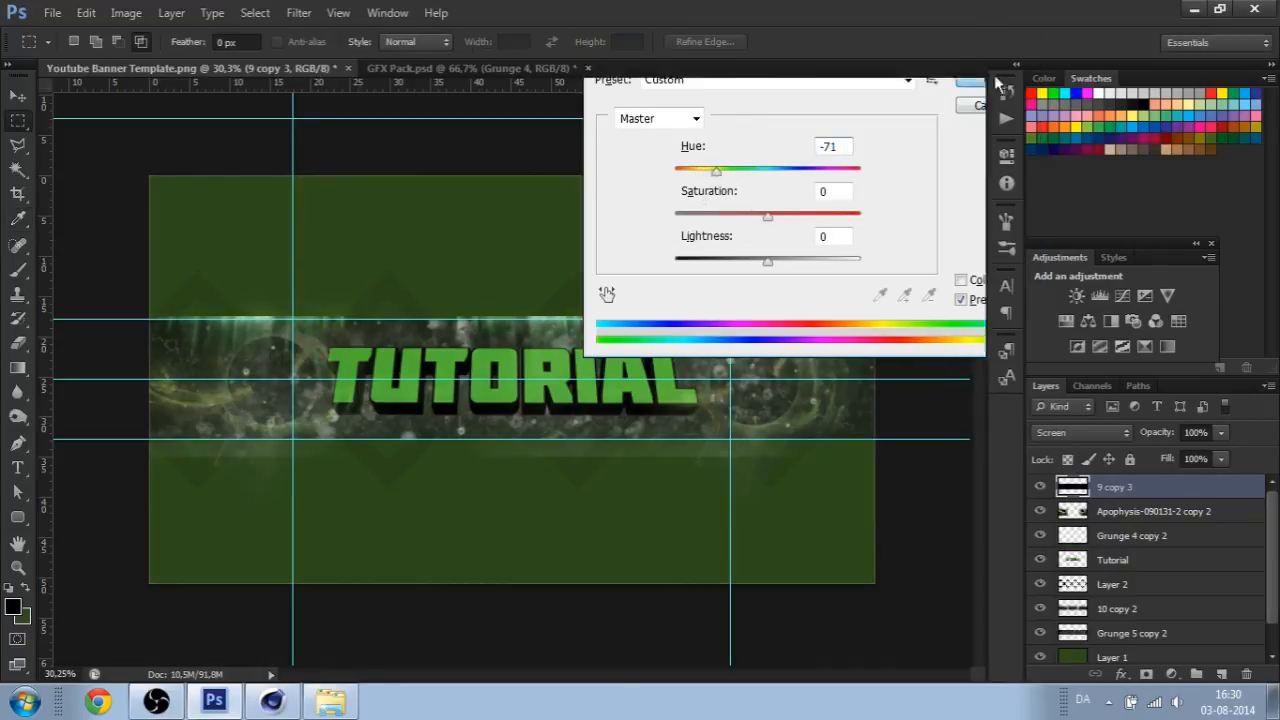
- Switch to GFX Pack.psd, hide the Grunge 4 texture and the Grunge group, and collapse the group
click(523, 68)
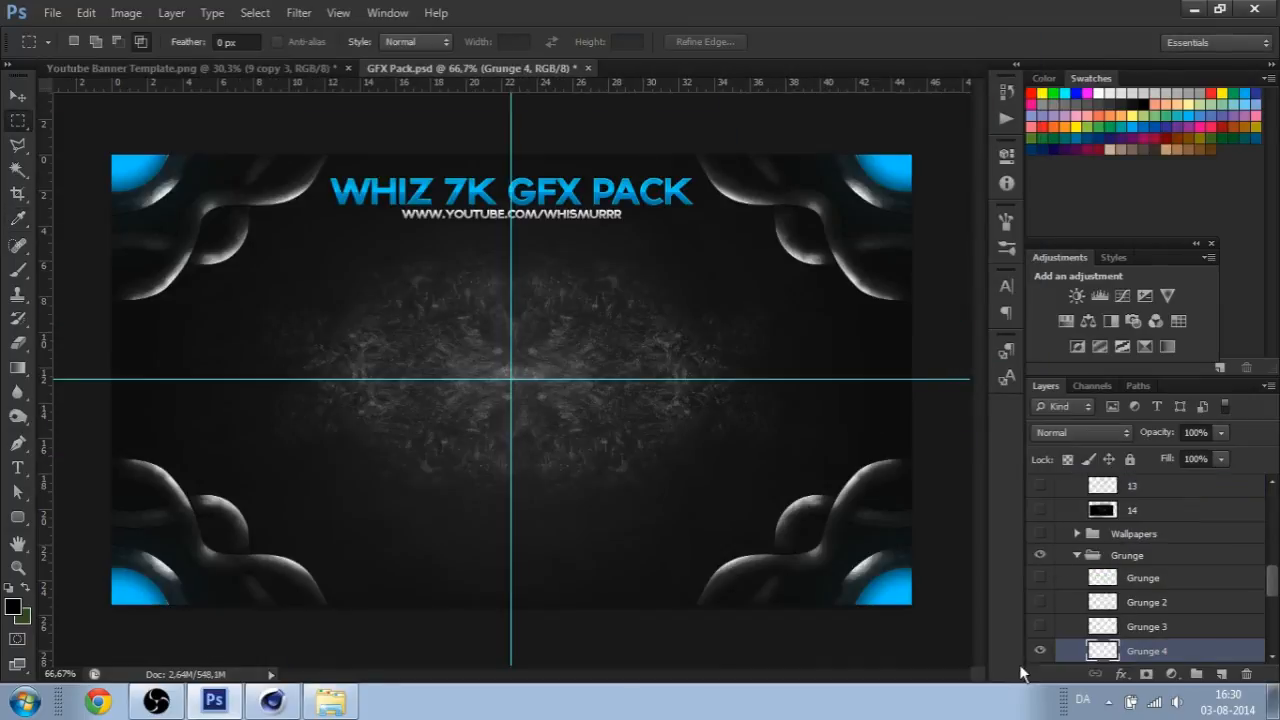
click(1040, 650)
scroll(1100, 600, down, 2)
scroll(1085, 570, up, 2)
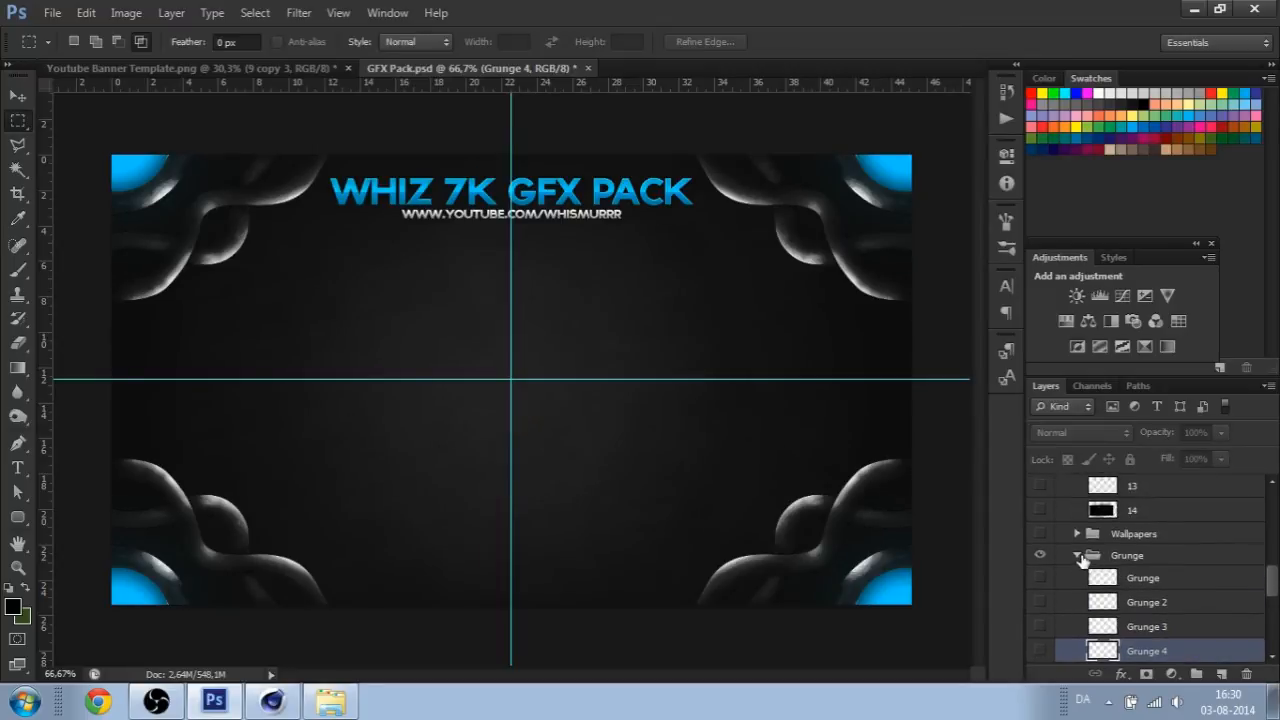
click(1077, 555)
click(1062, 560)
- Look through the GFX pack's effect groups for another texture and collapse the Backround Stocks group
scroll(1062, 560, down, 5)
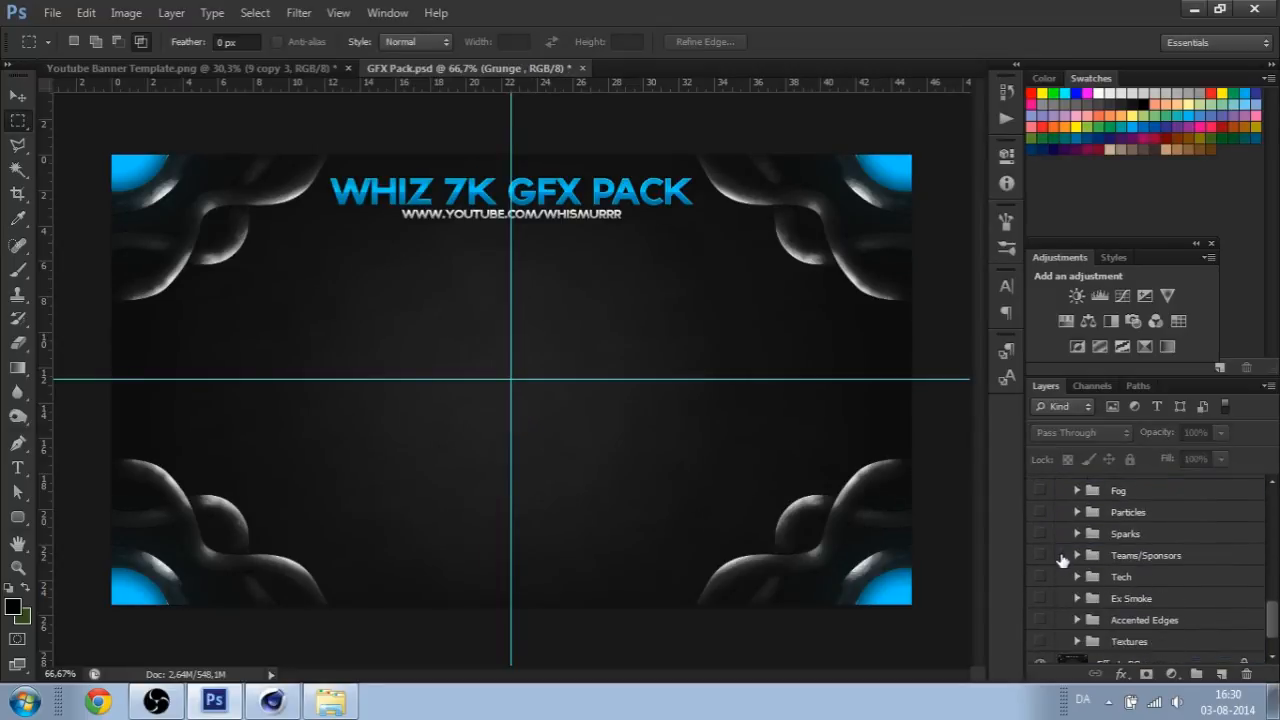
scroll(1062, 560, down, 2)
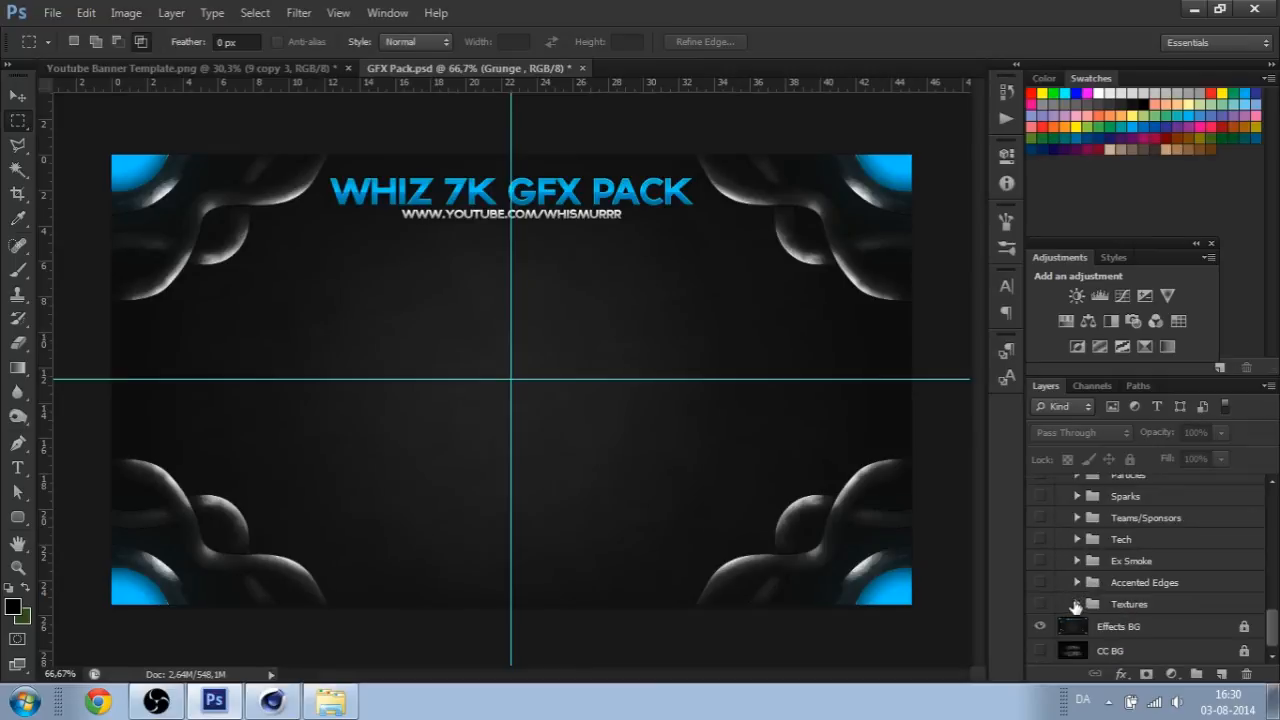
click(1077, 540)
click(1077, 540)
scroll(1078, 542, up, 6)
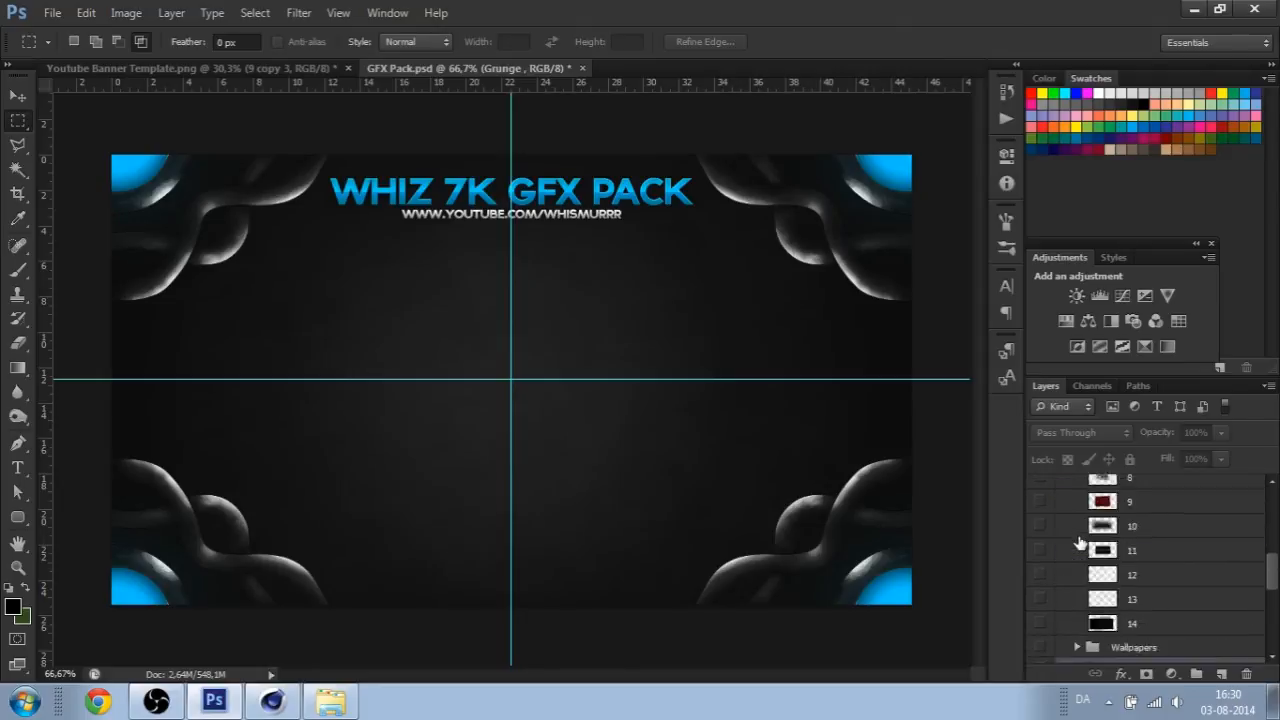
scroll(1079, 542, up, 3)
click(1078, 524)
scroll(1081, 551, up, 2)
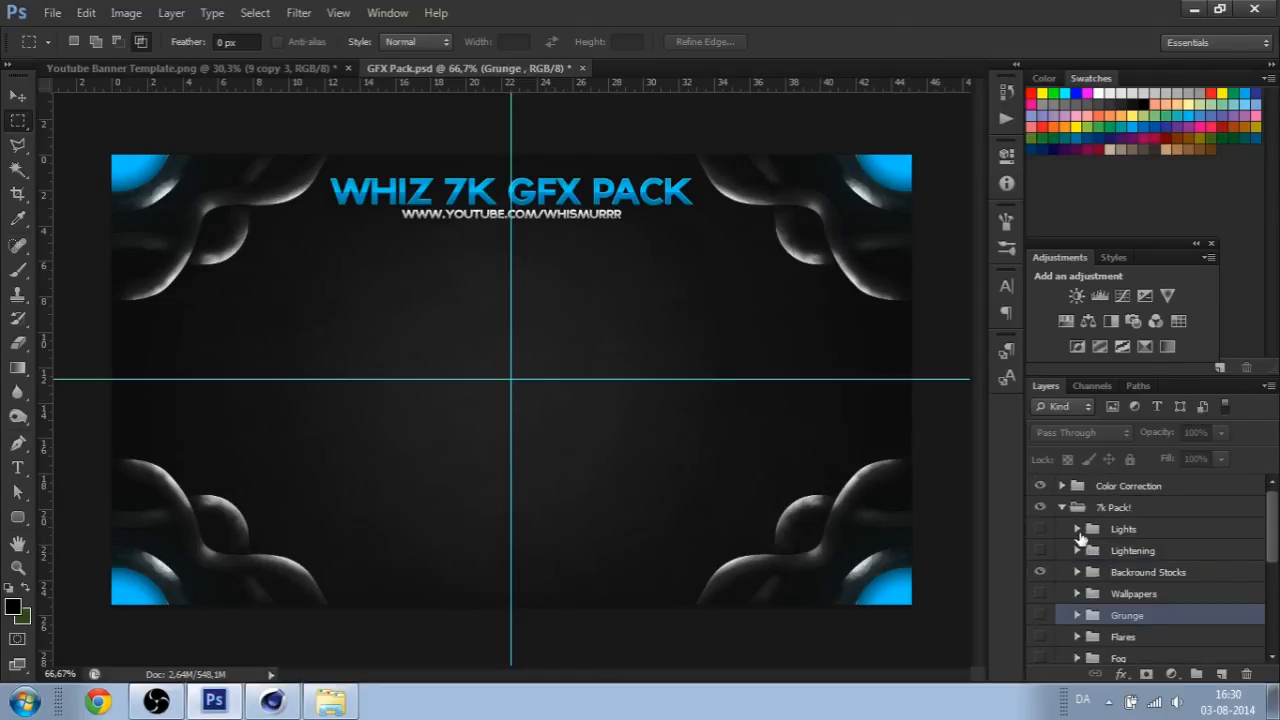
click(156, 701)
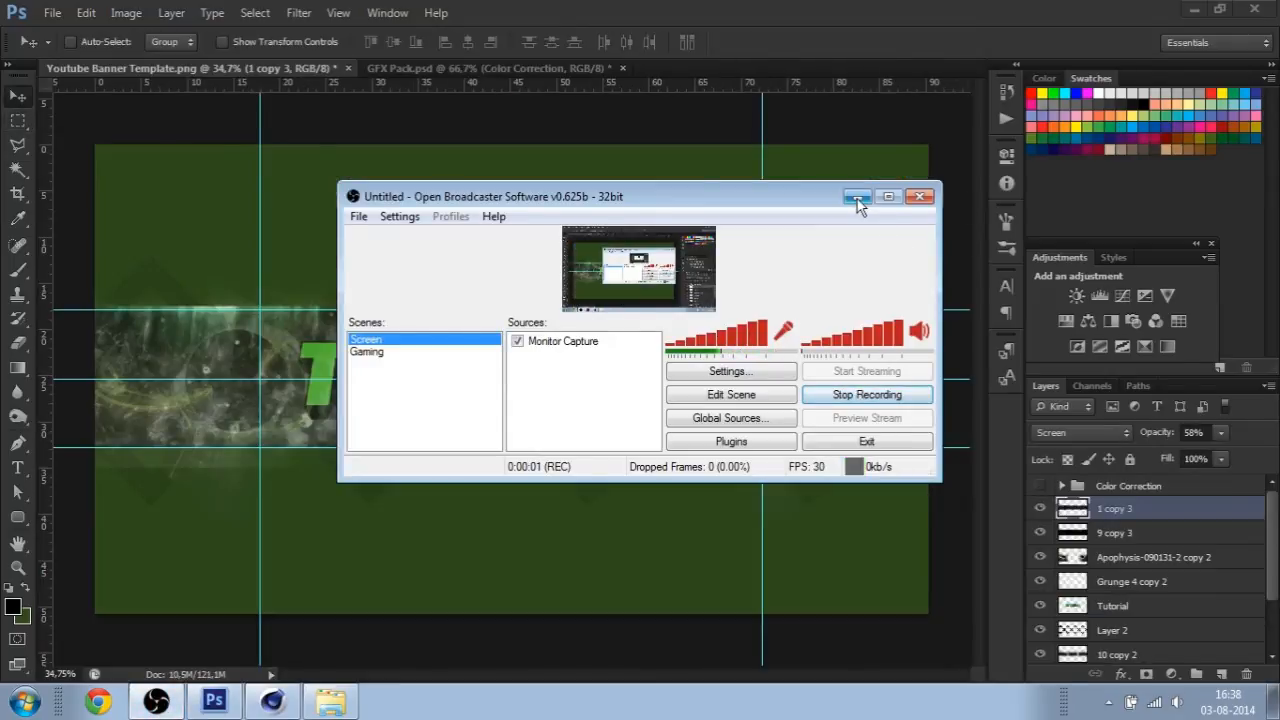
click(857, 199)
- Switch to the desktop, move the Tutorial2.png file clear of the other icons, preview the cube render and close the preview
key(super+d)
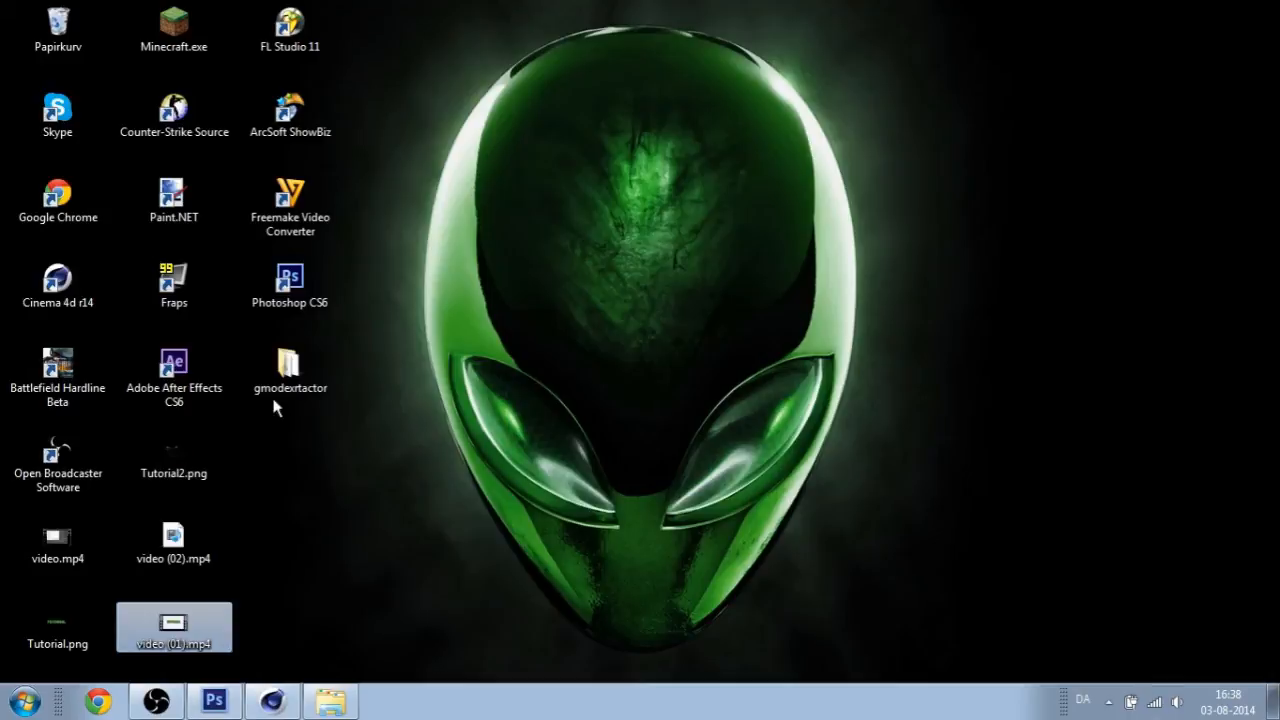
drag(189, 455, 513, 455)
double_click(513, 455)
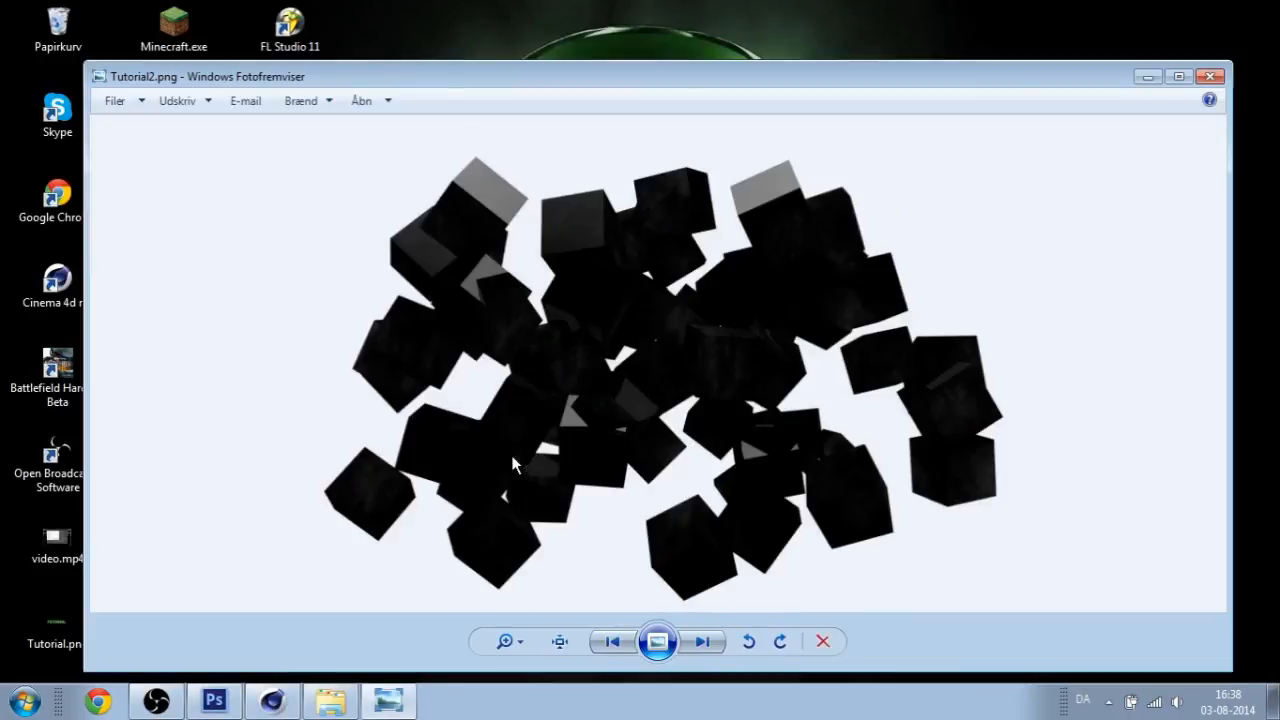
click(1211, 78)
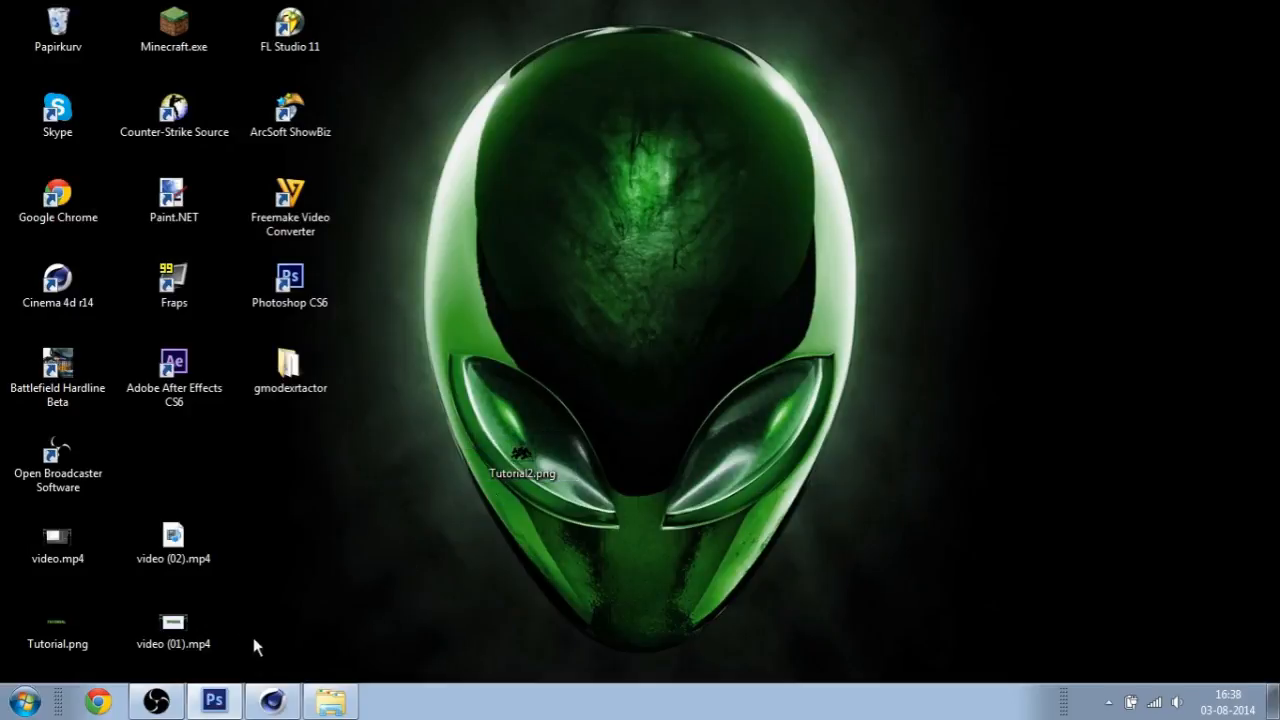
- Place Tutorial2.png near the centre of the banner in Photoshop and move its layer directly below the Tutorial text layer
drag(293, 632, 400, 383)
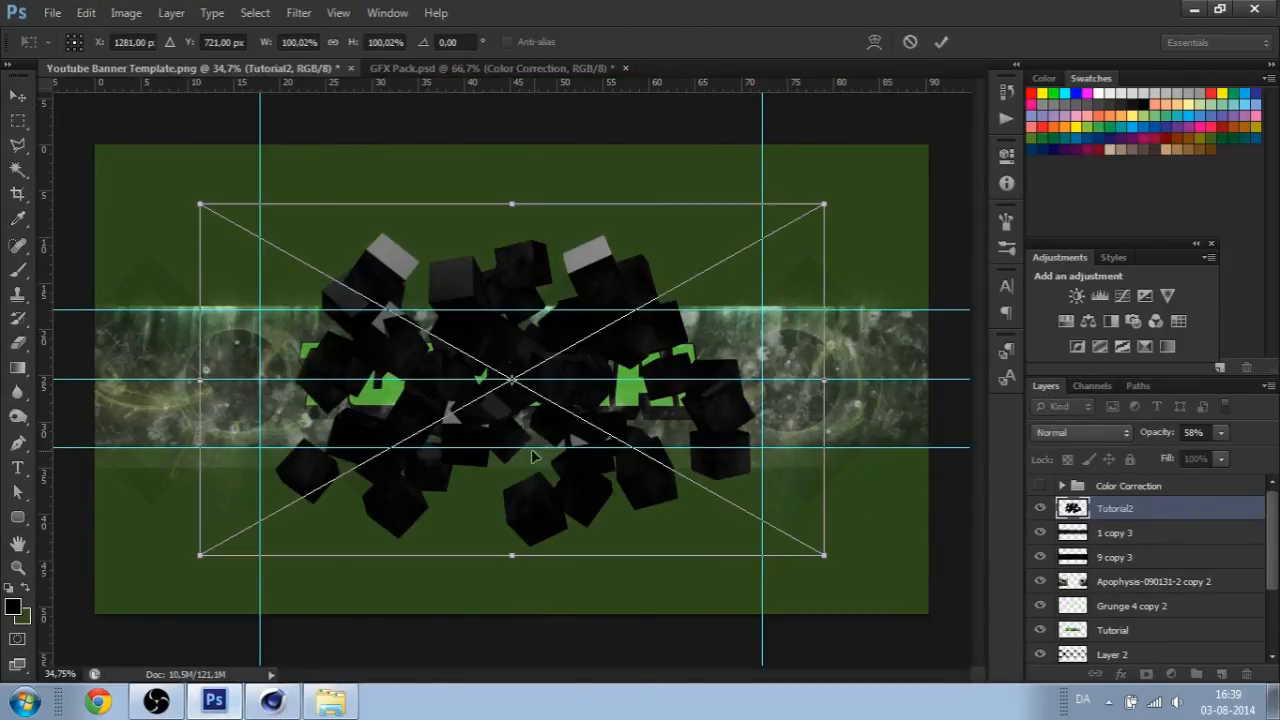
drag(555, 474, 584, 464)
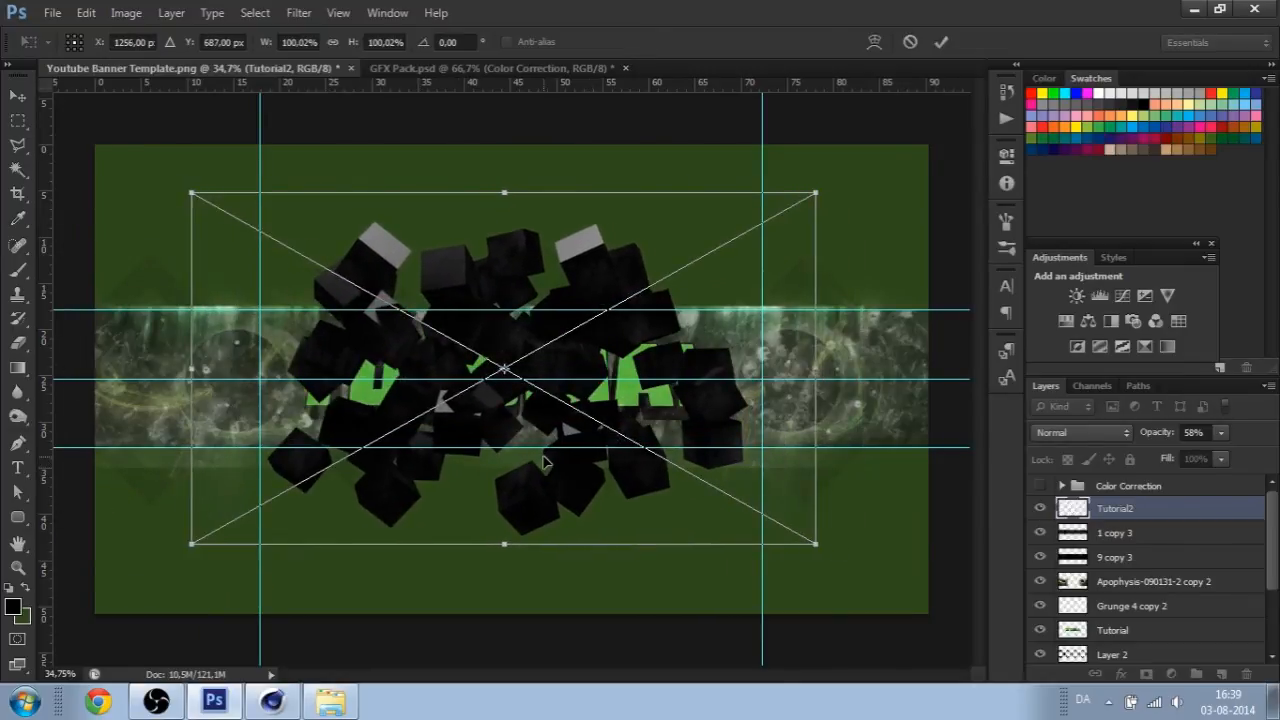
key(Return)
drag(1147, 512, 1181, 619)
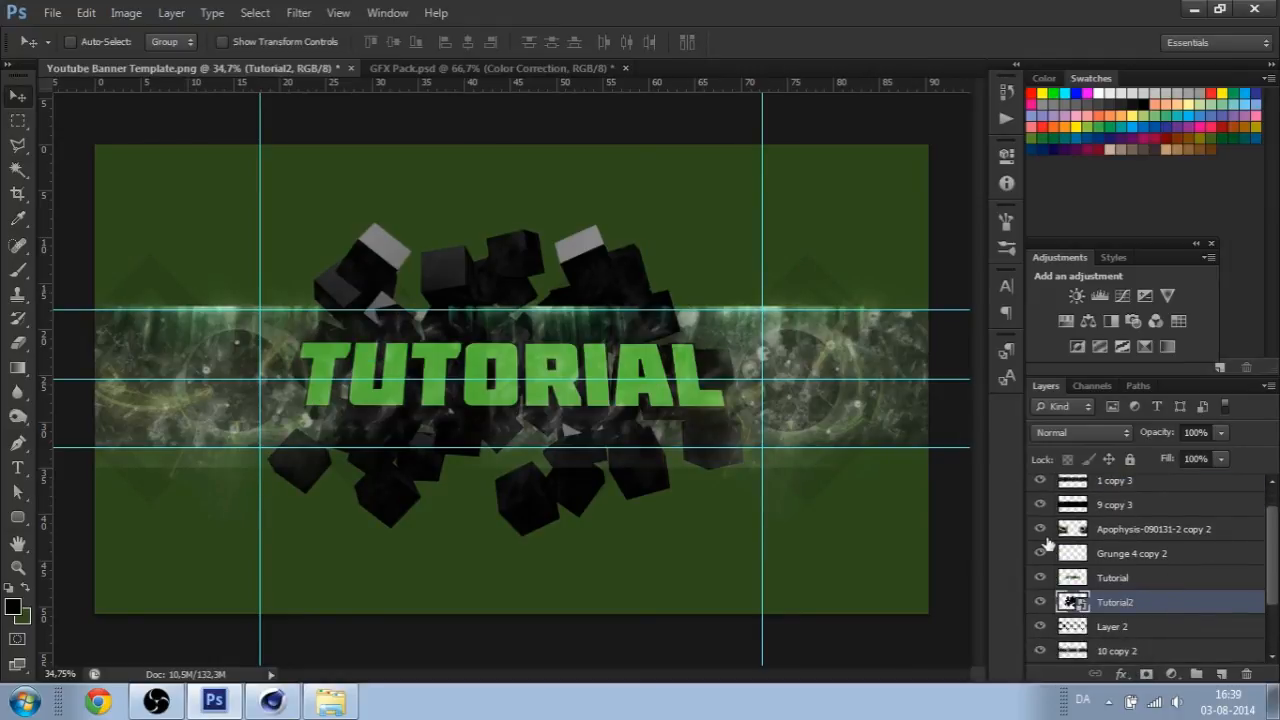
- Check the Color Correction group in GFX Pack.psd against the banner's copy and return to the banner document
scroll(1178, 541, up, 1)
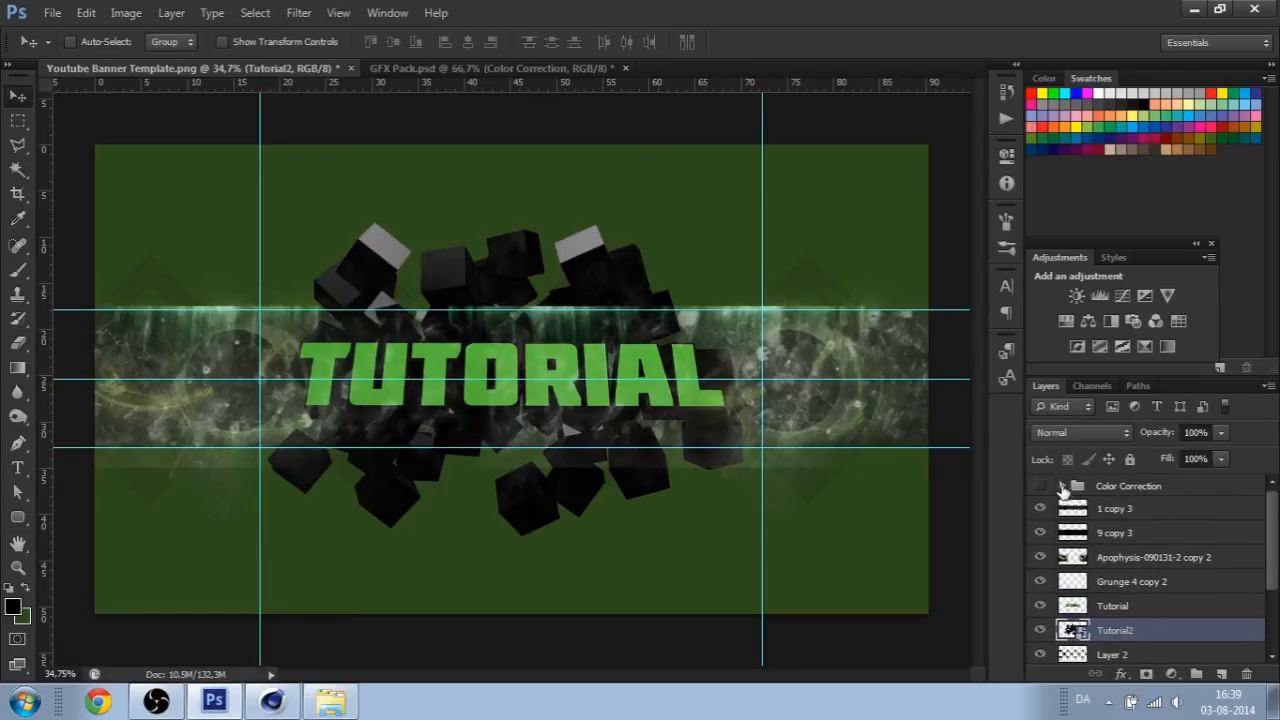
click(1175, 488)
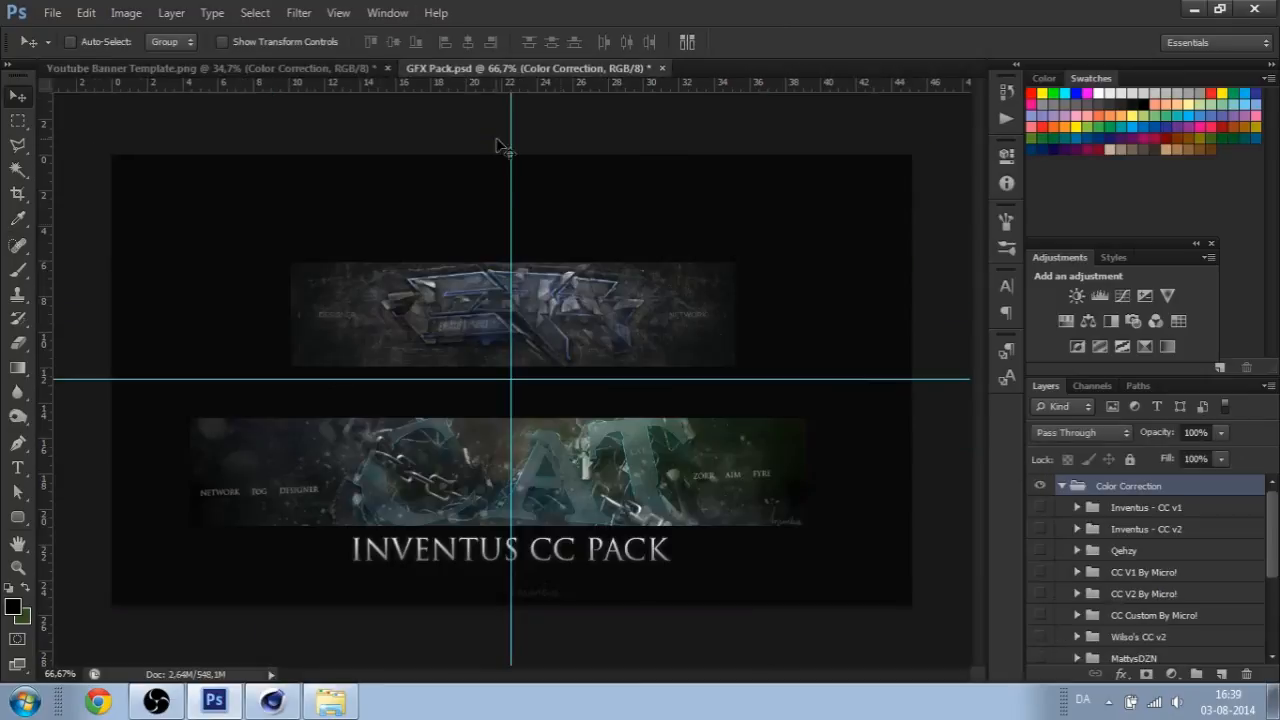
click(540, 68)
click(220, 70)
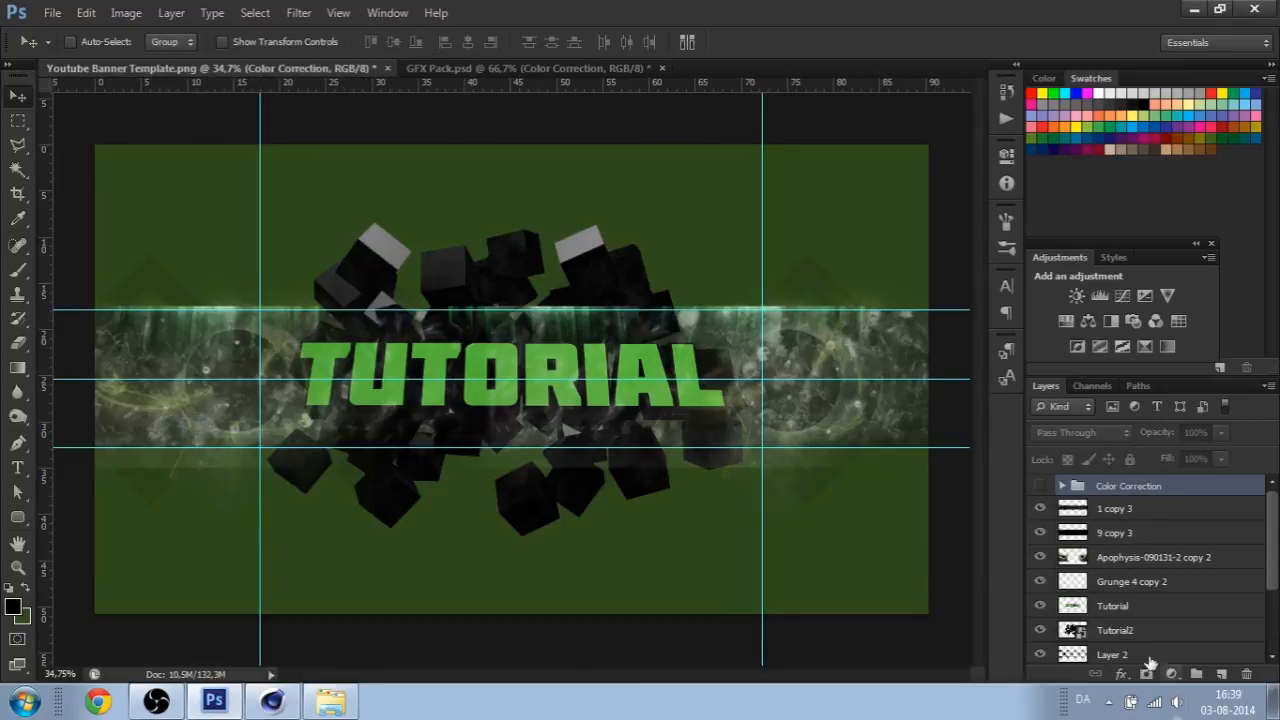
- Turn on the FX - Orange color correction inside the banner's Color Correction group and collapse the group
click(1065, 486)
scroll(1158, 594, down, 3)
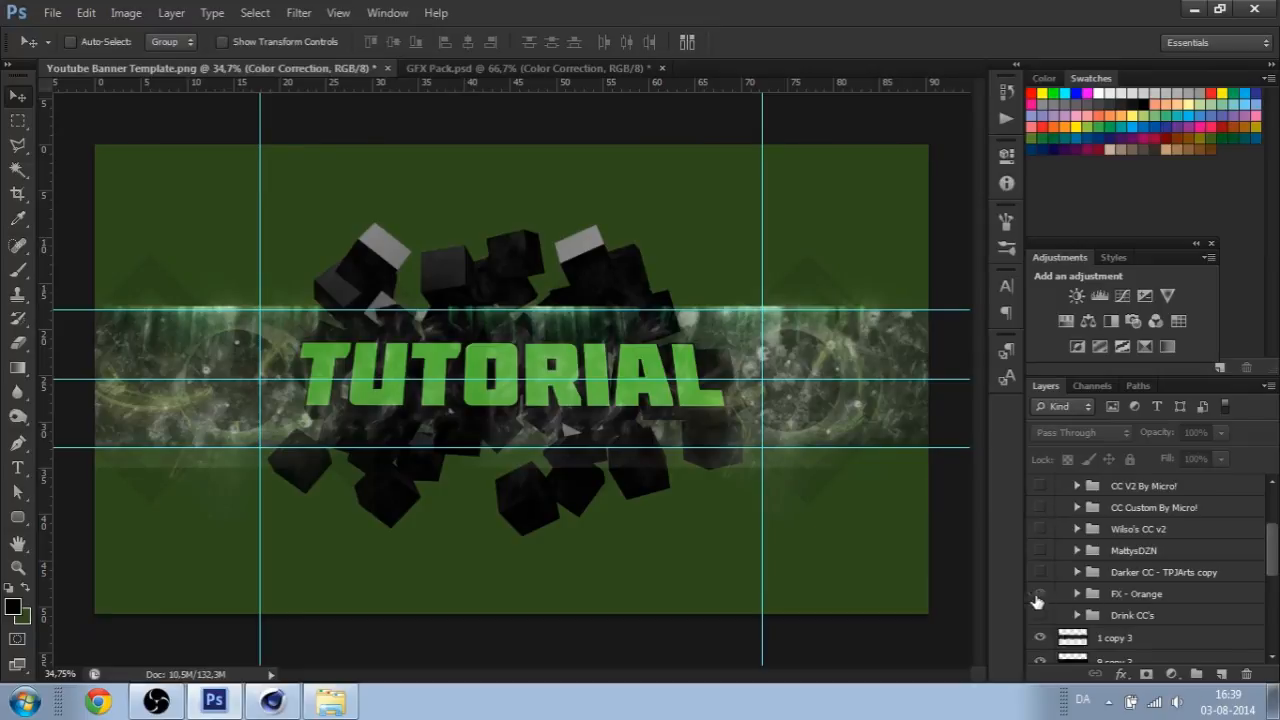
click(1040, 594)
click(1150, 596)
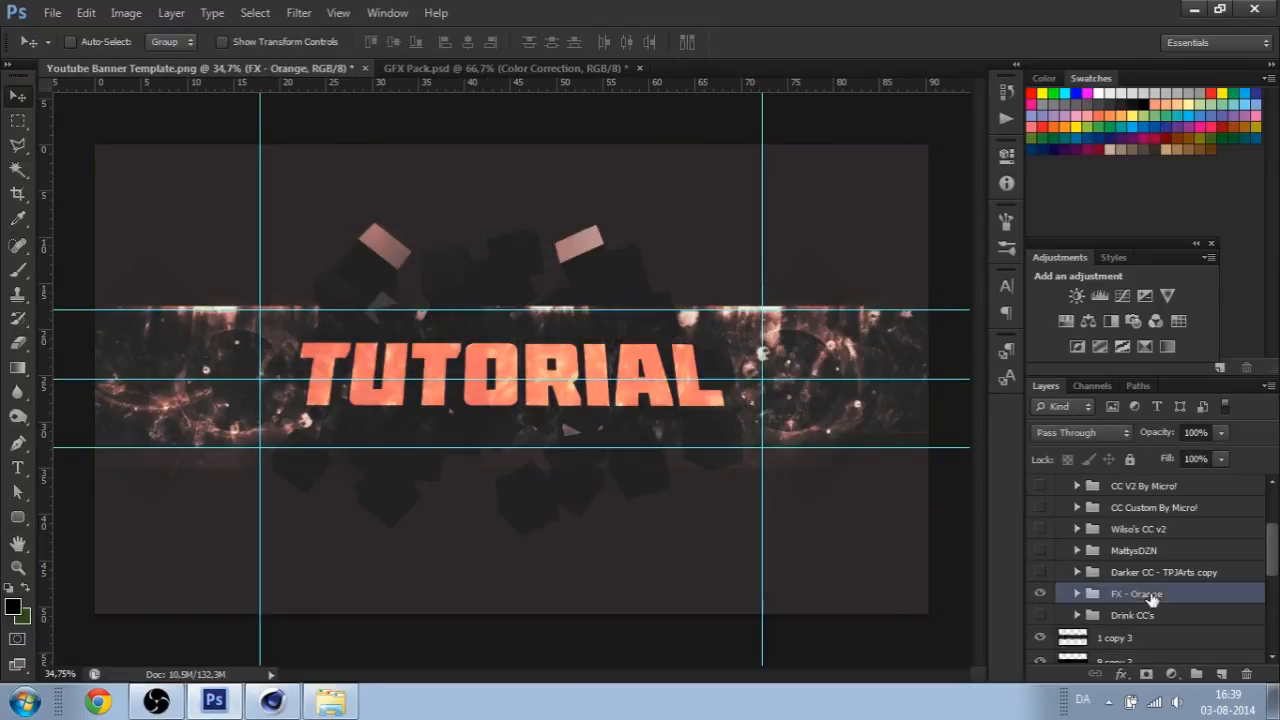
scroll(1107, 565, up, 3)
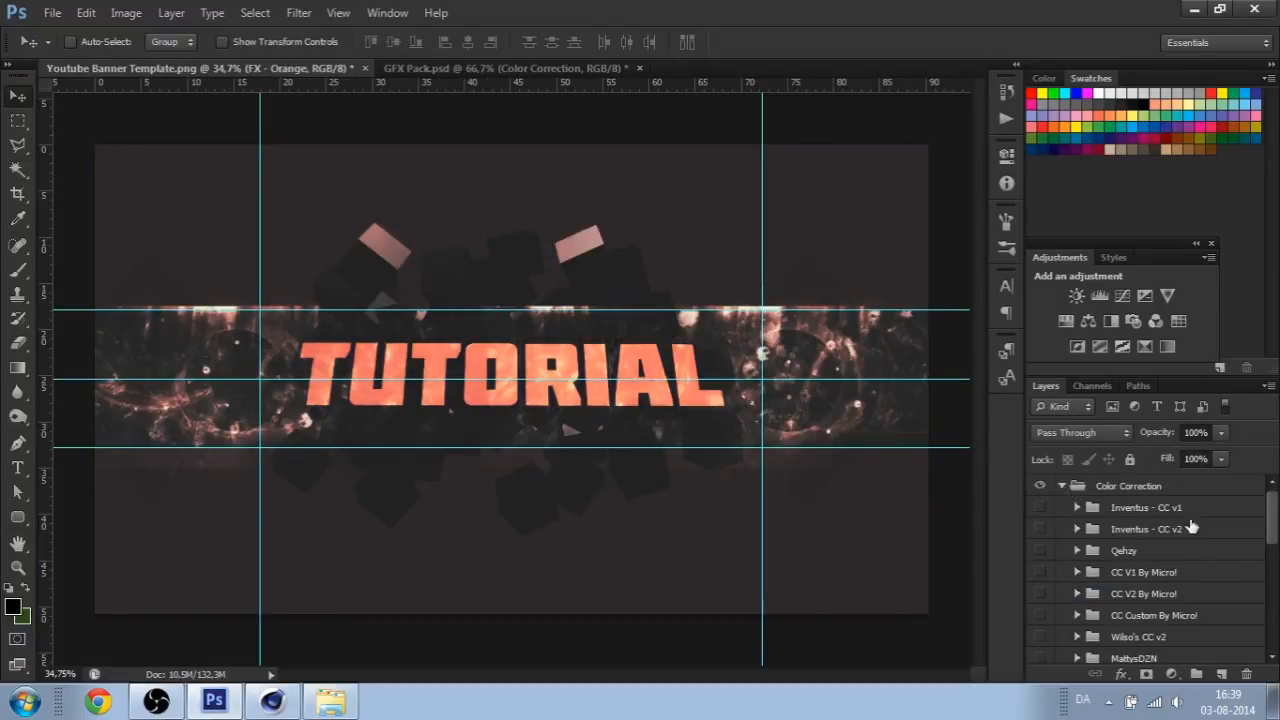
click(1064, 486)
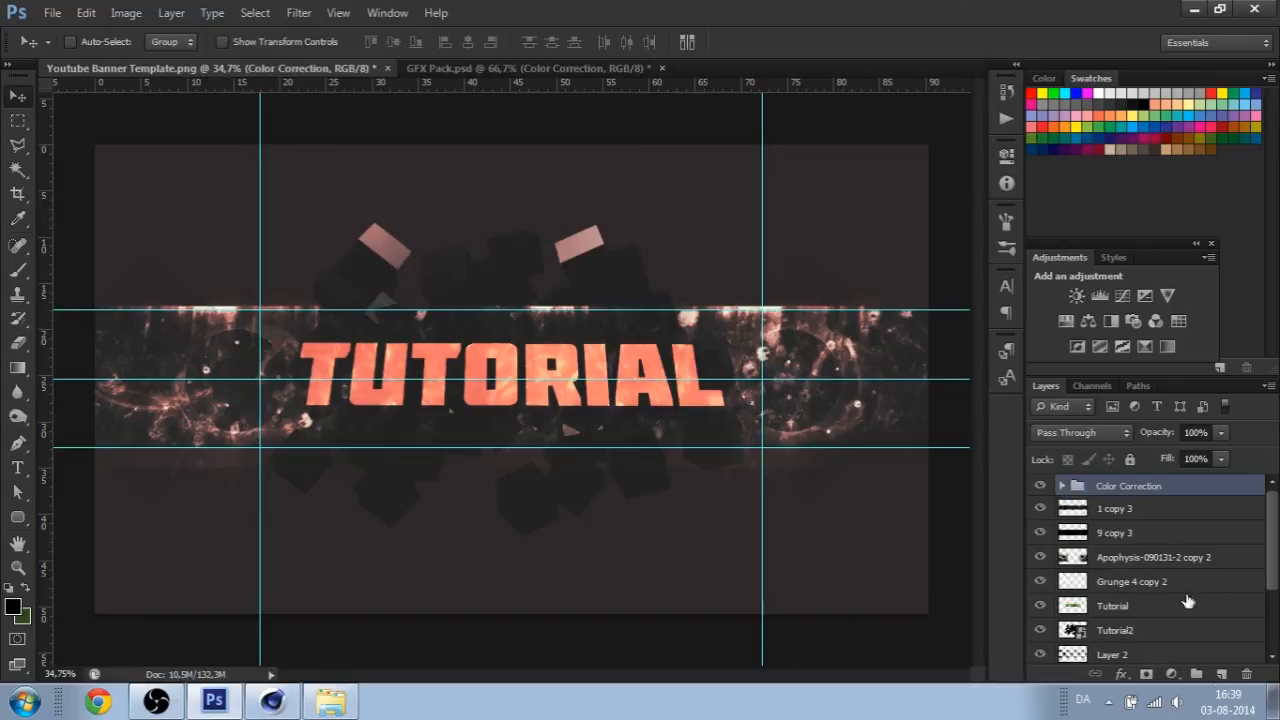
- Add a Hue/Saturation adjustment layer above the Color Correction group with the hue set to +113
click(1171, 674)
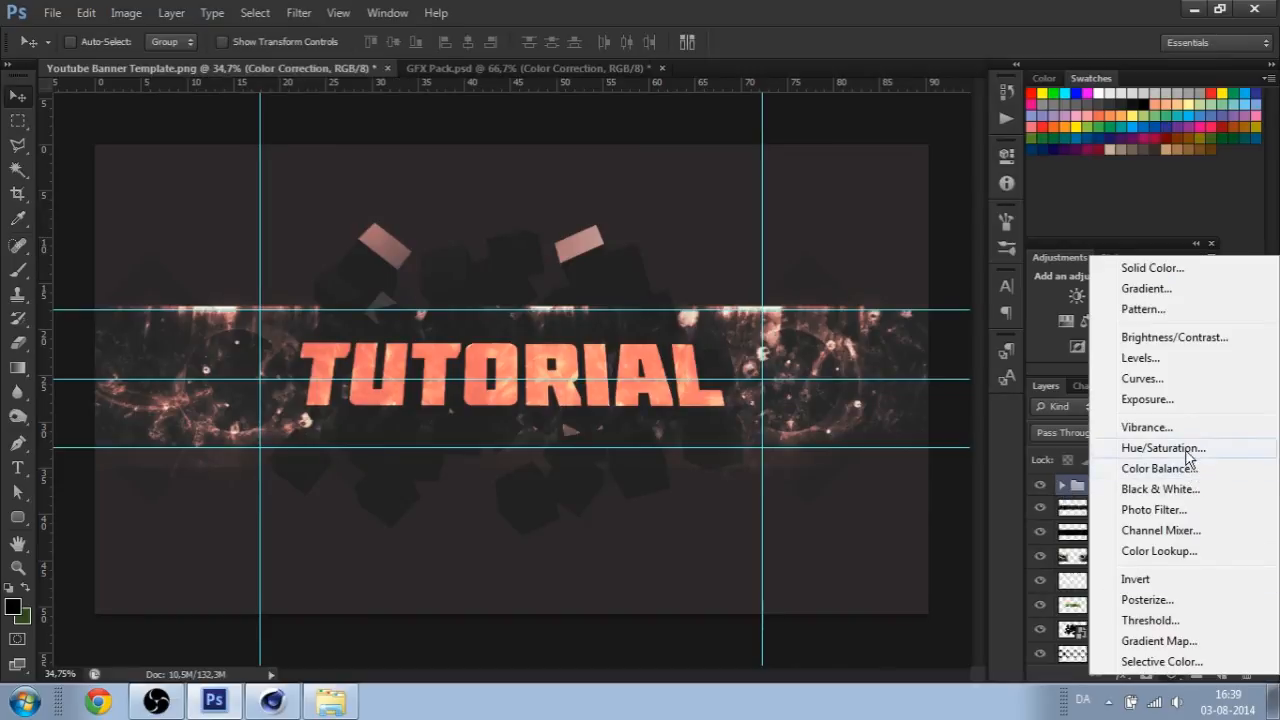
click(1188, 449)
drag(847, 271, 925, 268)
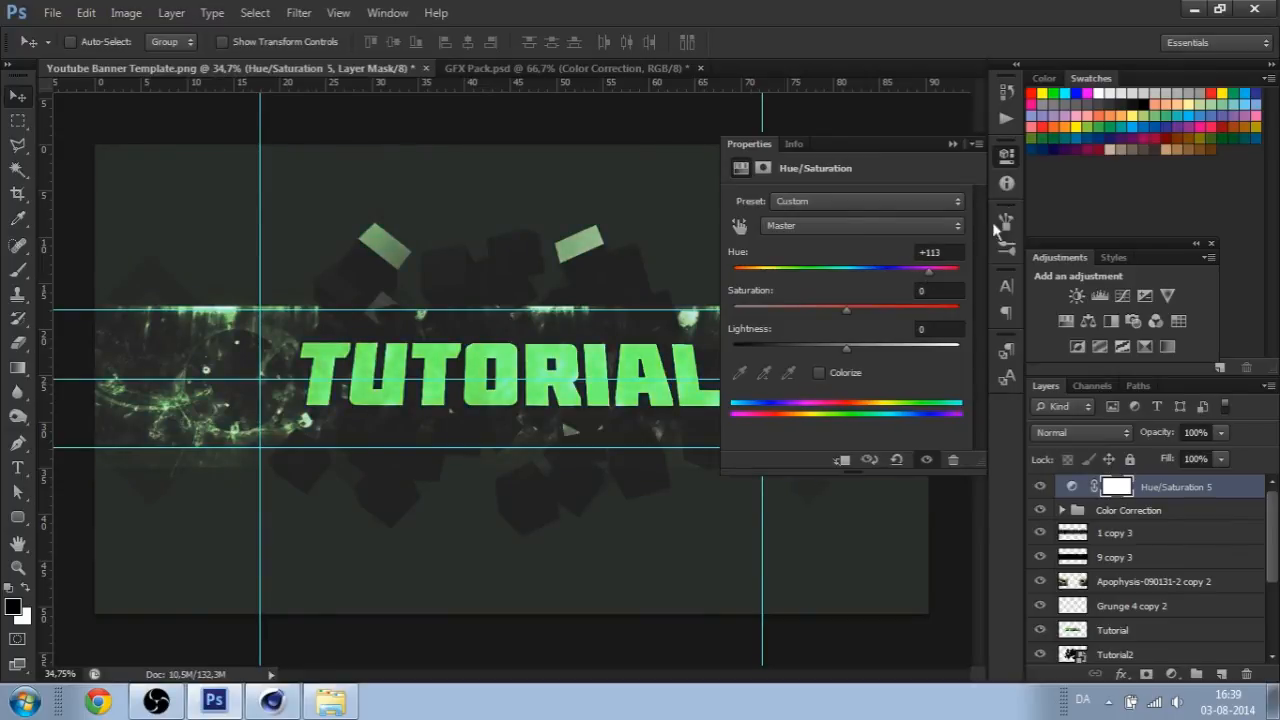
click(1007, 158)
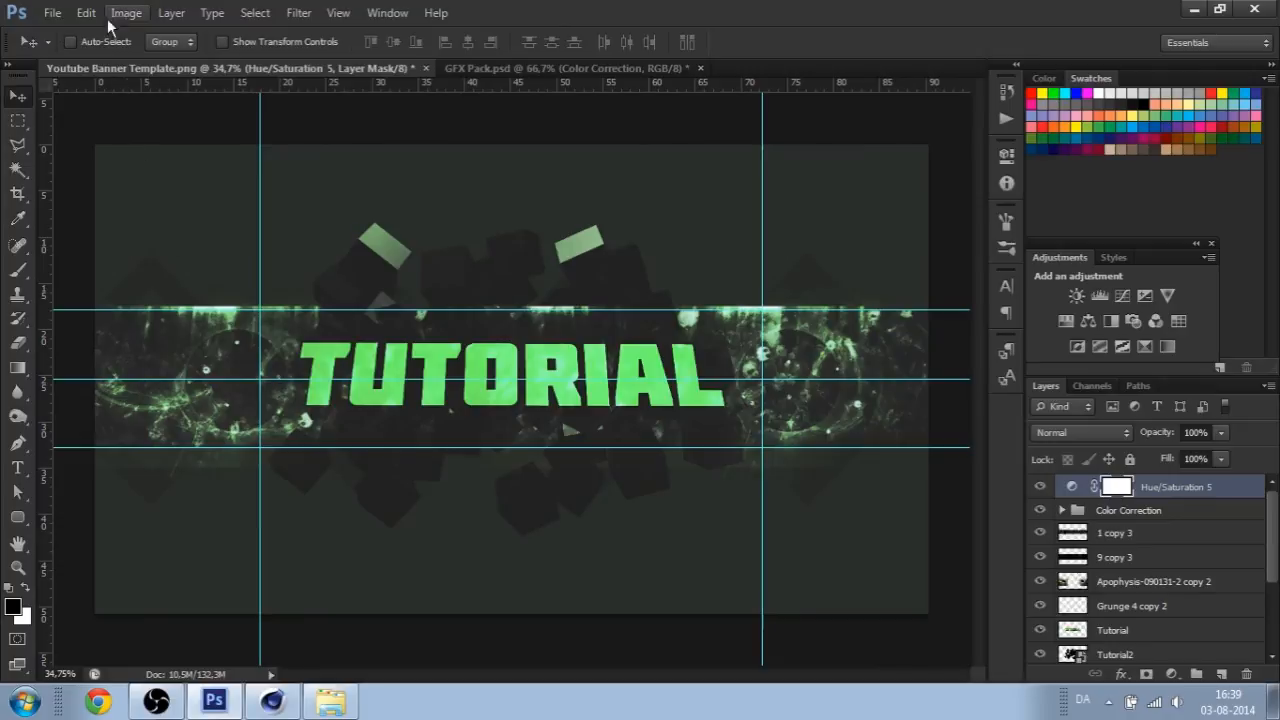
- Export the banner for web as a PNG-24 named "Finished Prod." to the desktop, inspecting the preview before saving
click(52, 13)
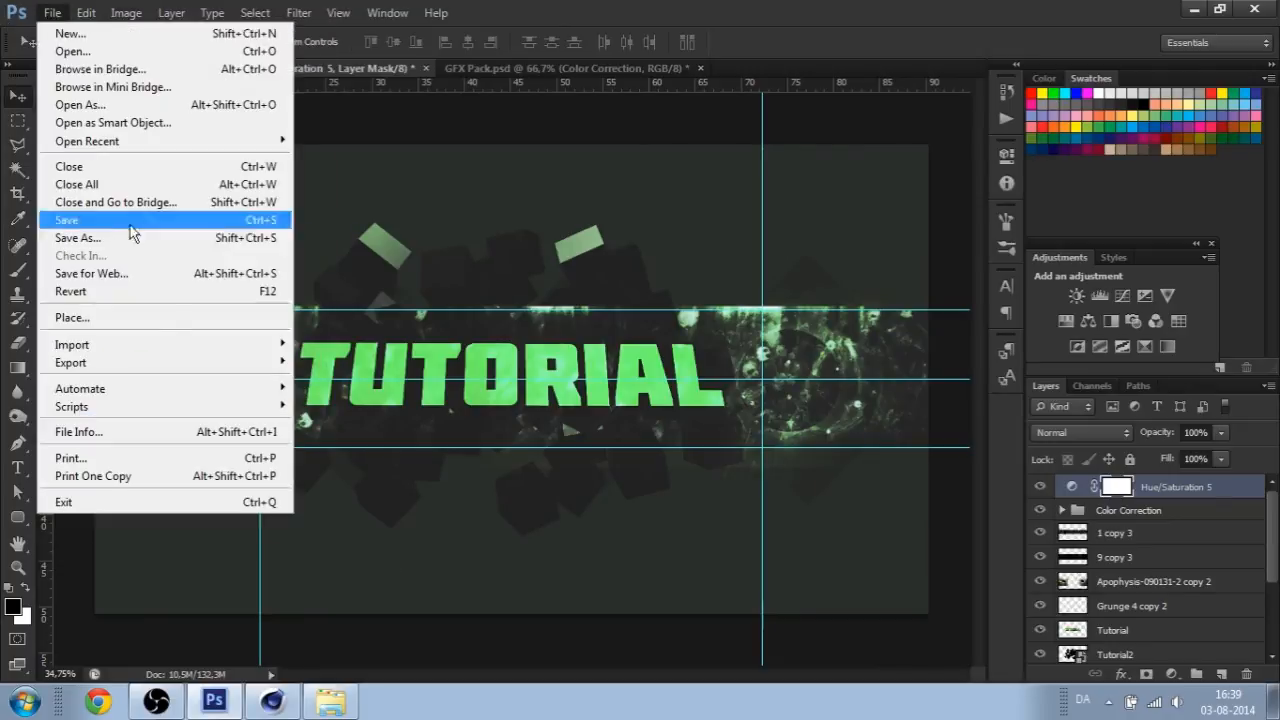
click(153, 283)
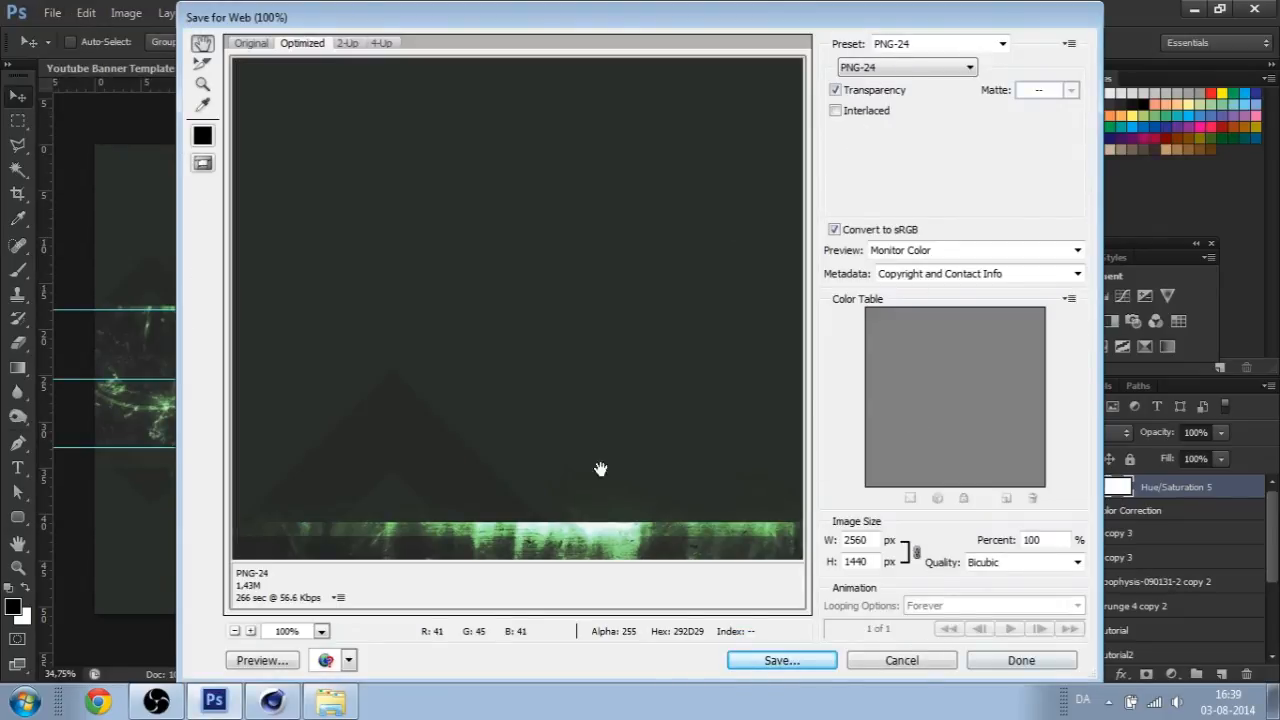
drag(600, 469, 300, 54)
drag(751, 363, 116, 286)
drag(790, 321, 486, 380)
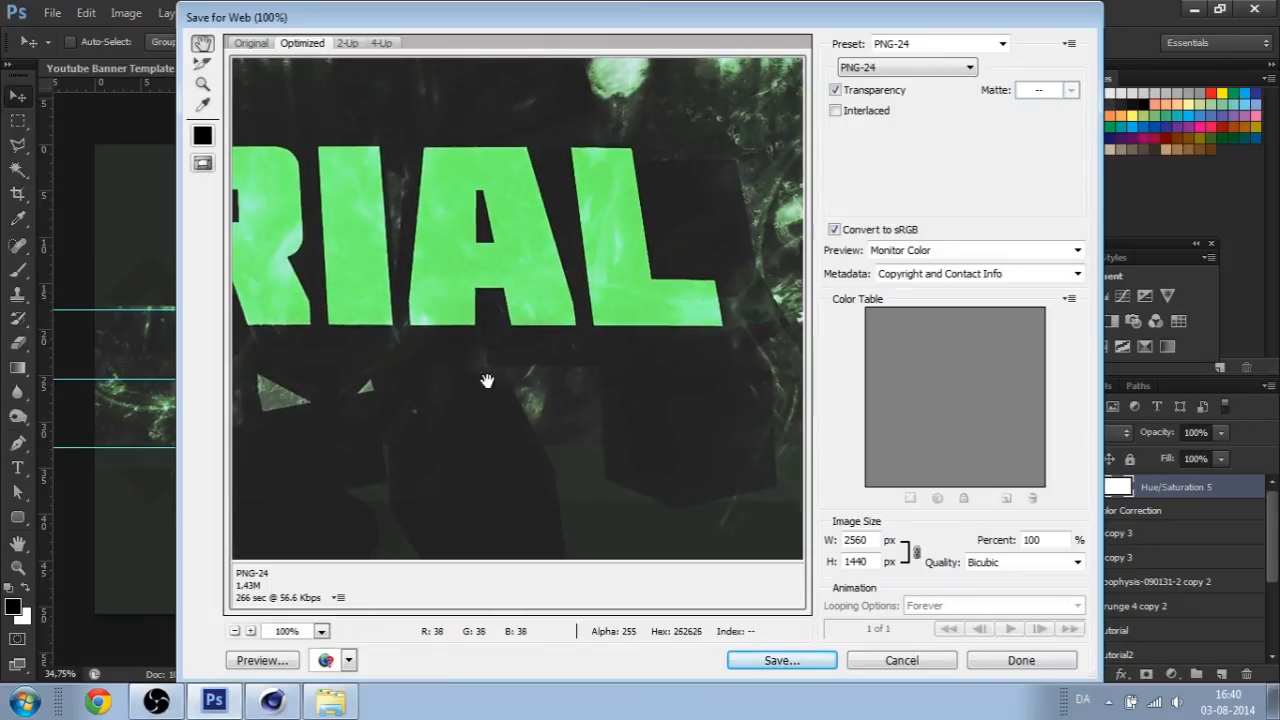
click(771, 663)
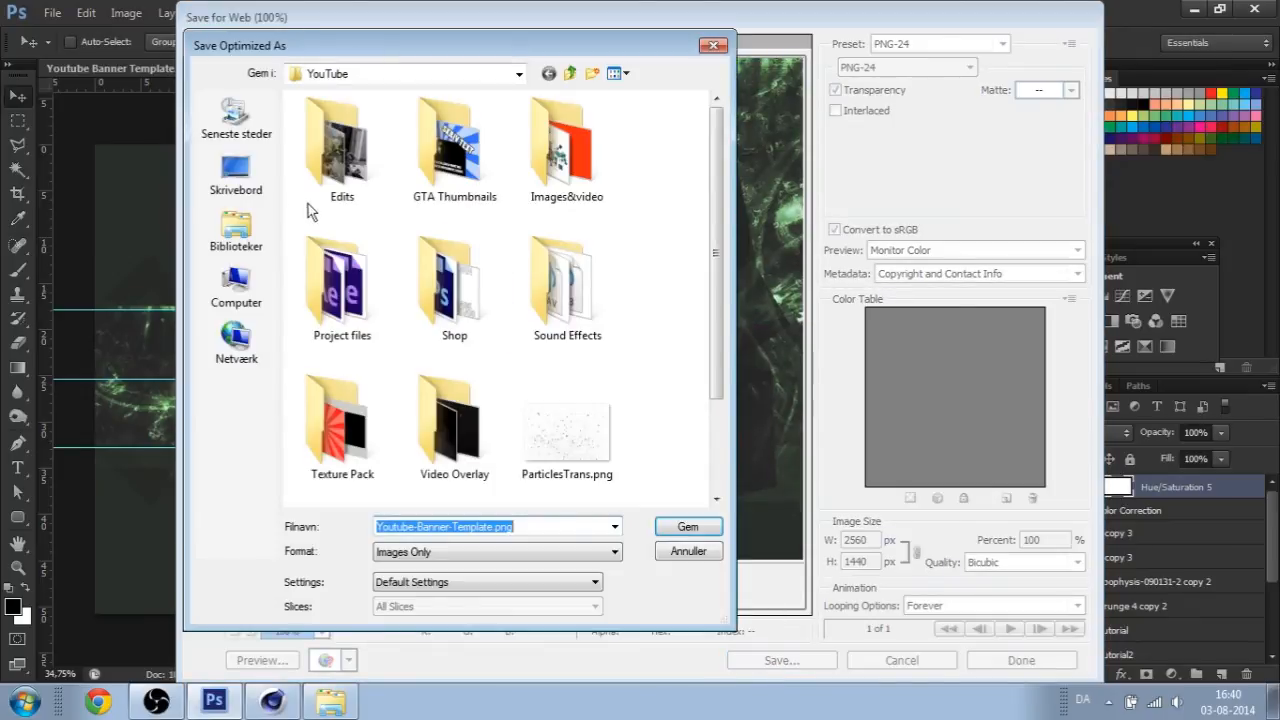
click(236, 175)
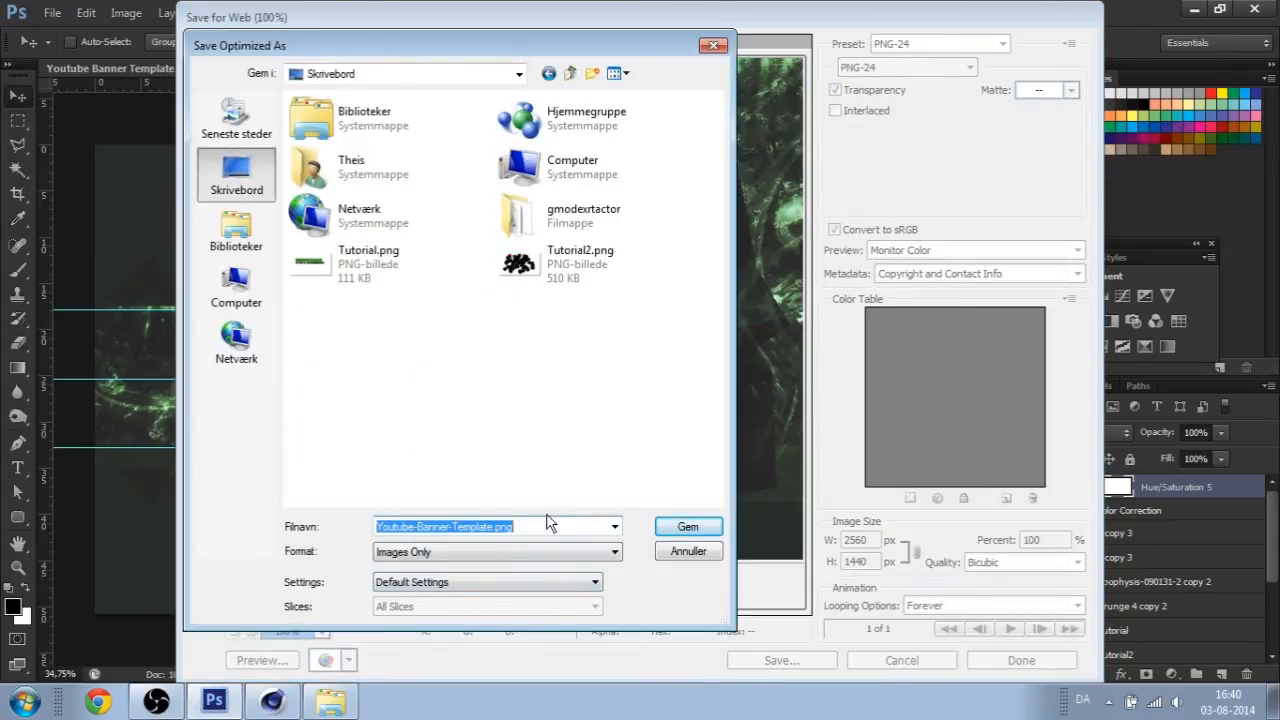
text(Finished Prod)
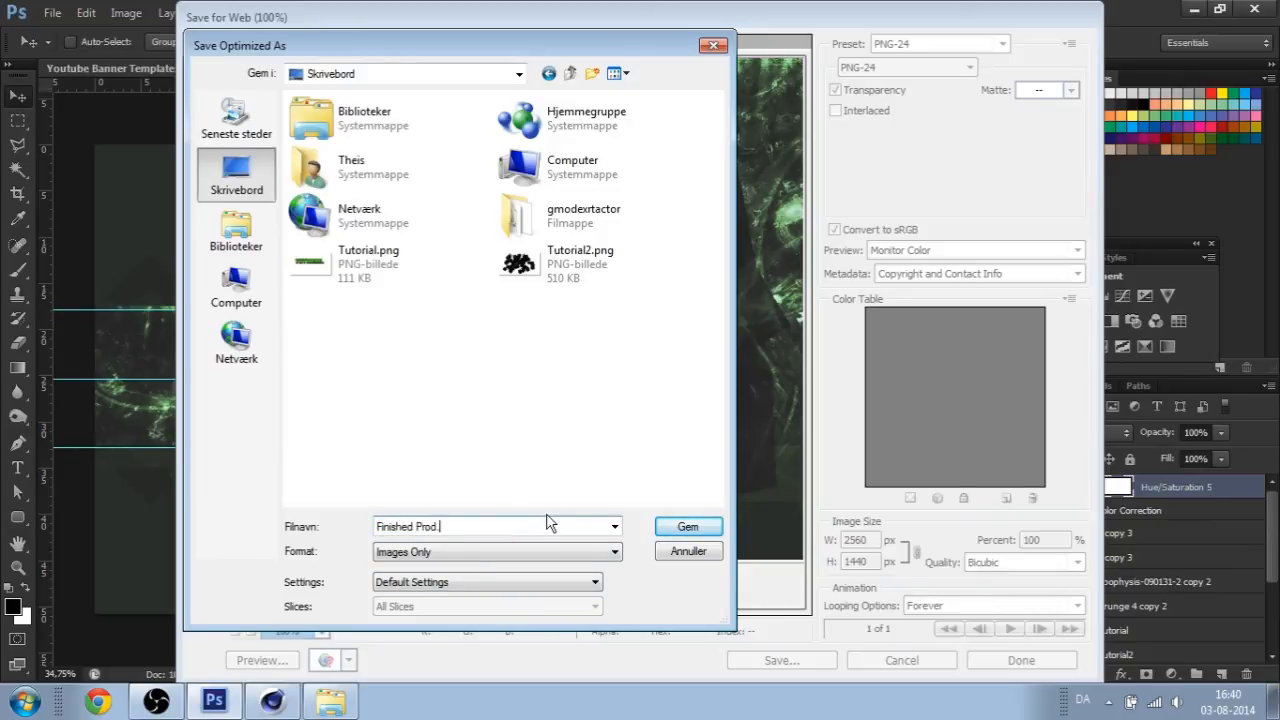
key(Return)
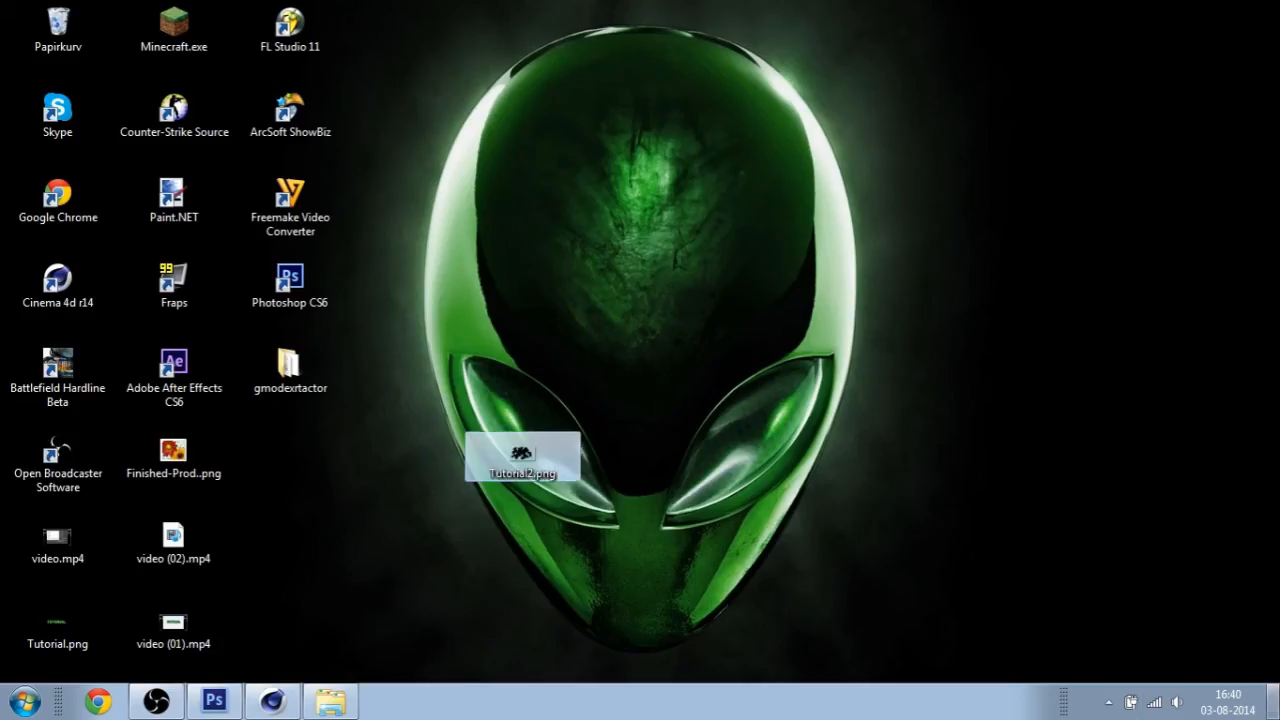
- Open the exported Finished-Prod..png from the desktop and view it in a maximized window
double_click(180, 450)
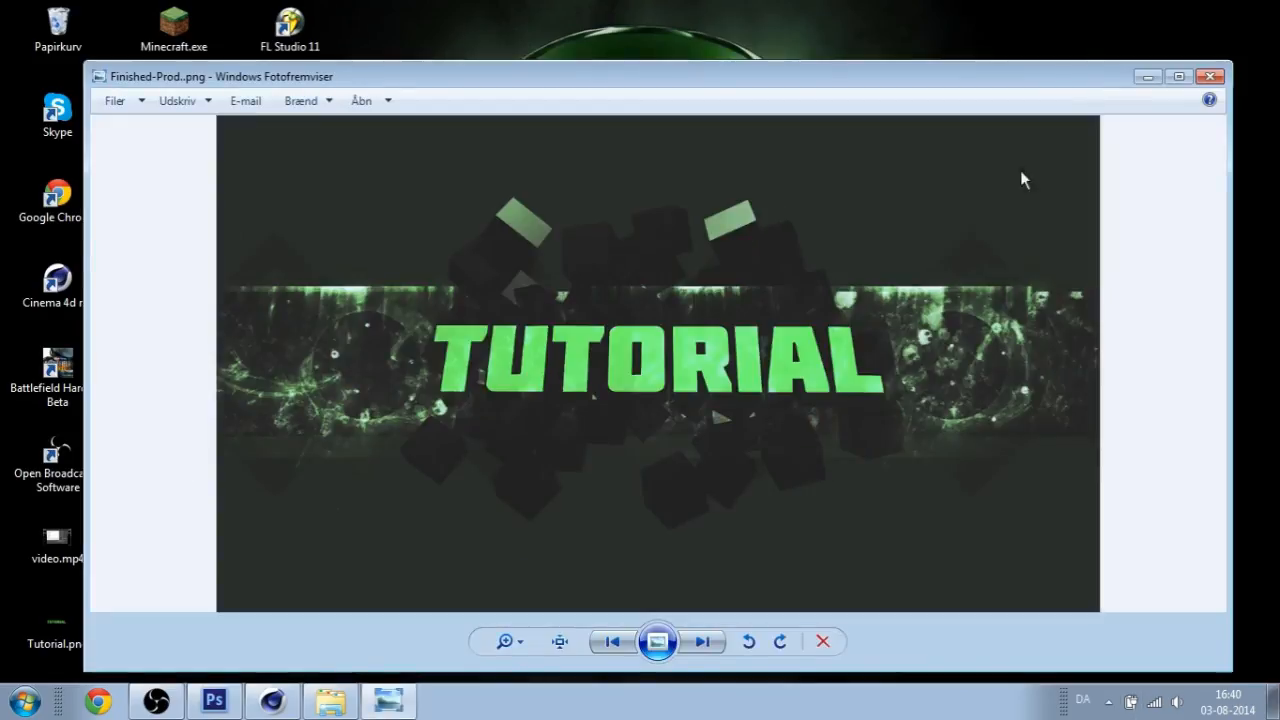
click(1178, 76)
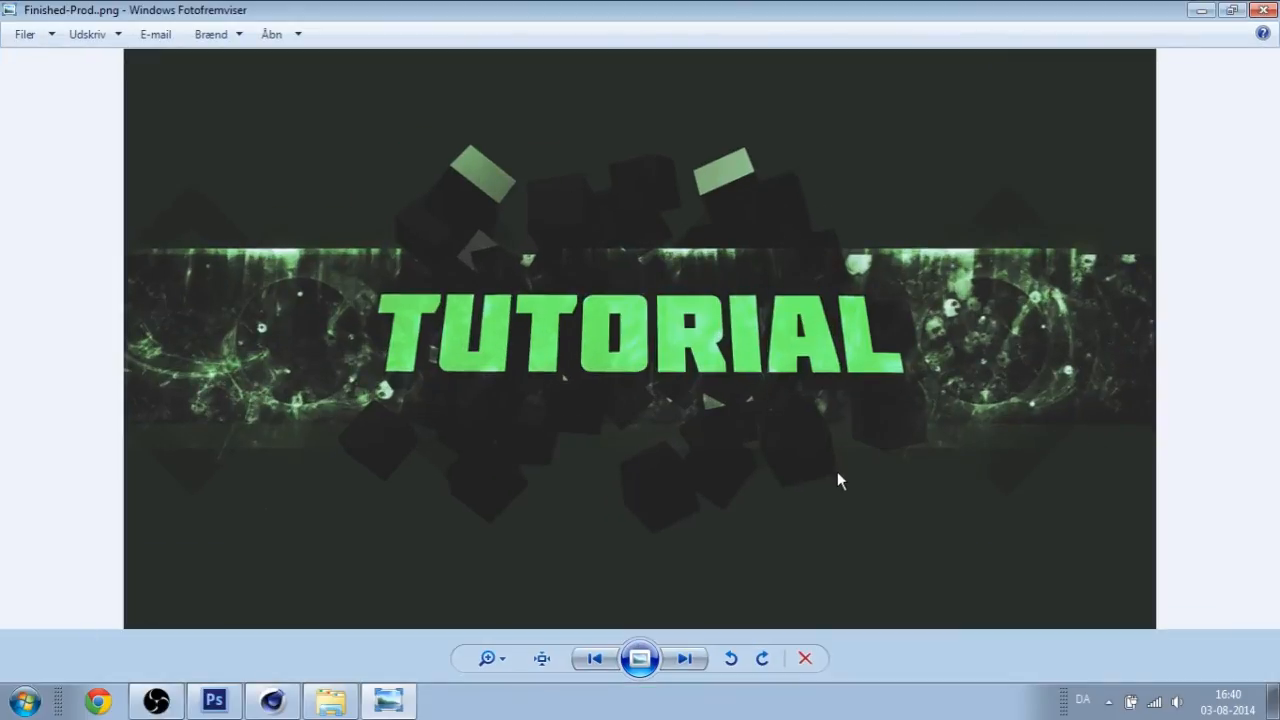